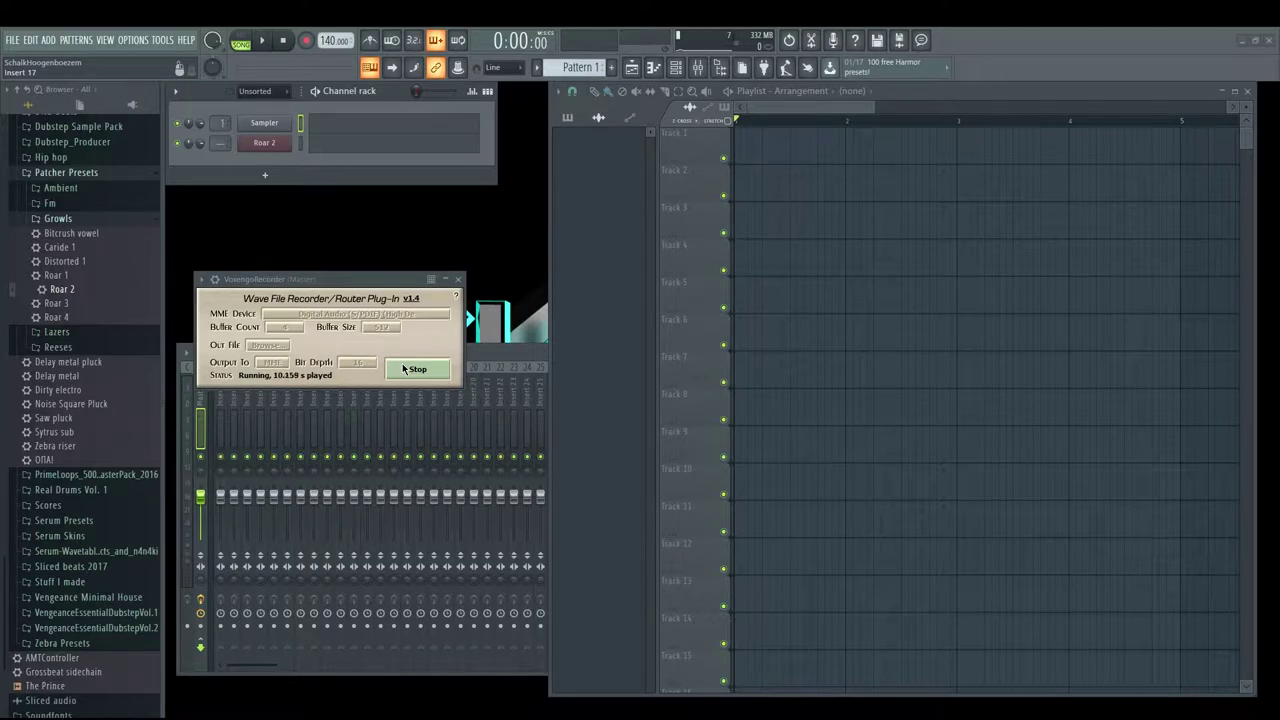
# Step: View the Roar 2 patch's control surface, close its window and widen the channel rack
pyautogui.click(275, 146)
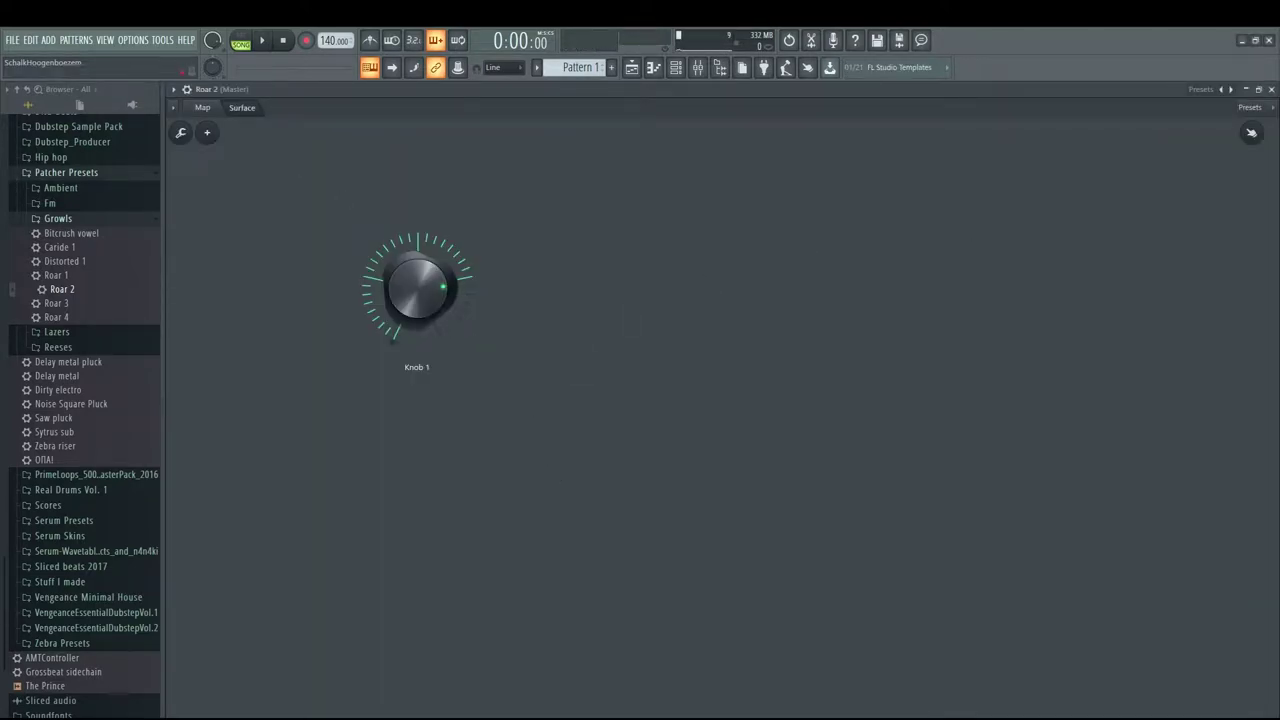
pyautogui.click(1271, 89)
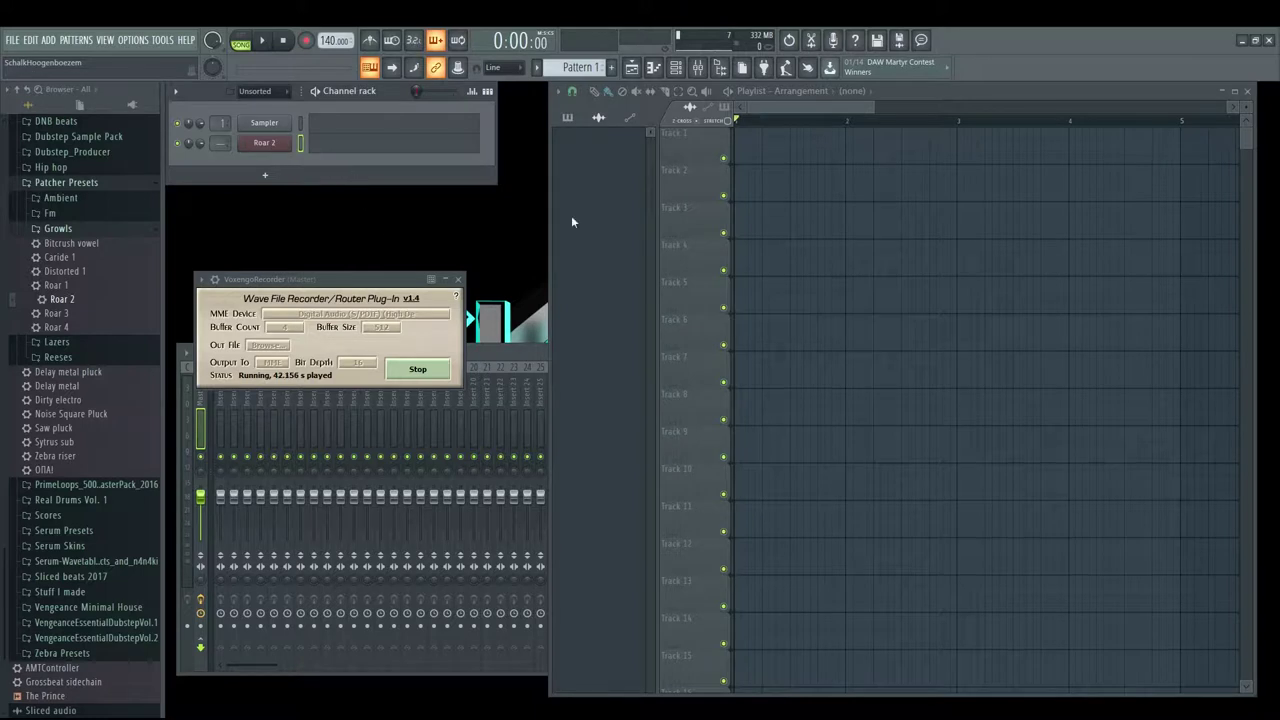
pyautogui.moveTo(497, 184); pyautogui.dragTo(543, 190)
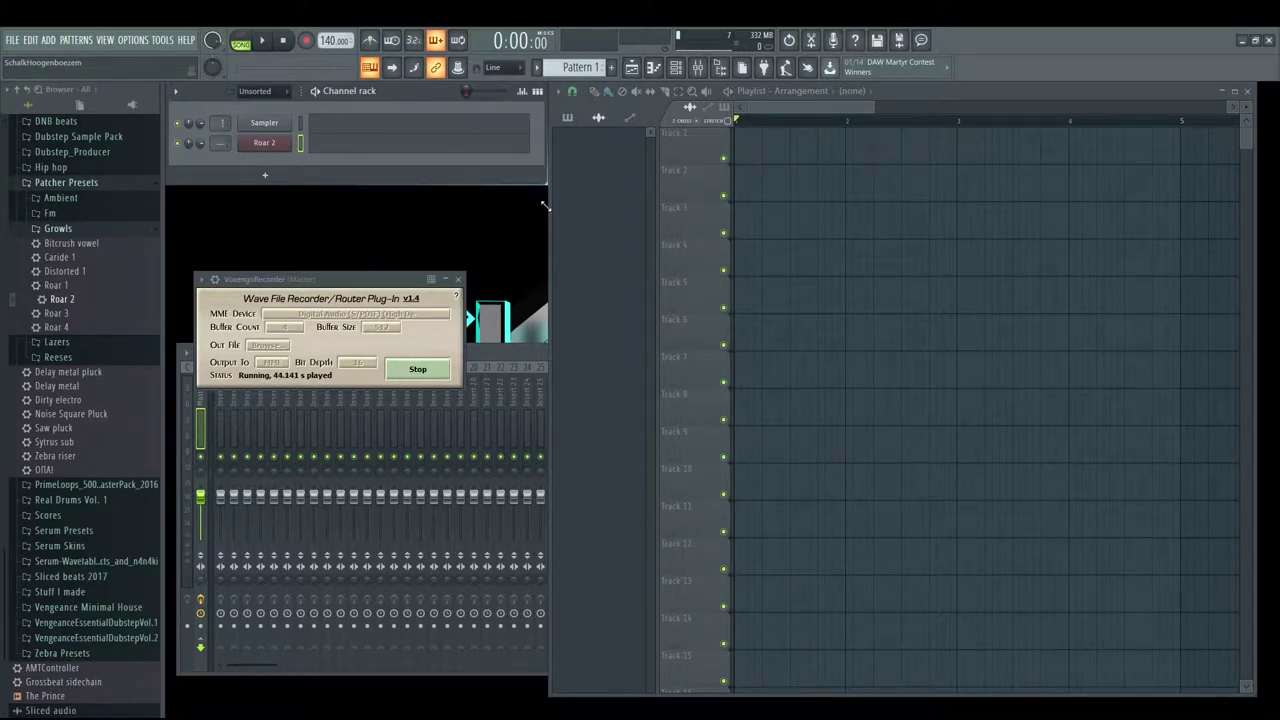
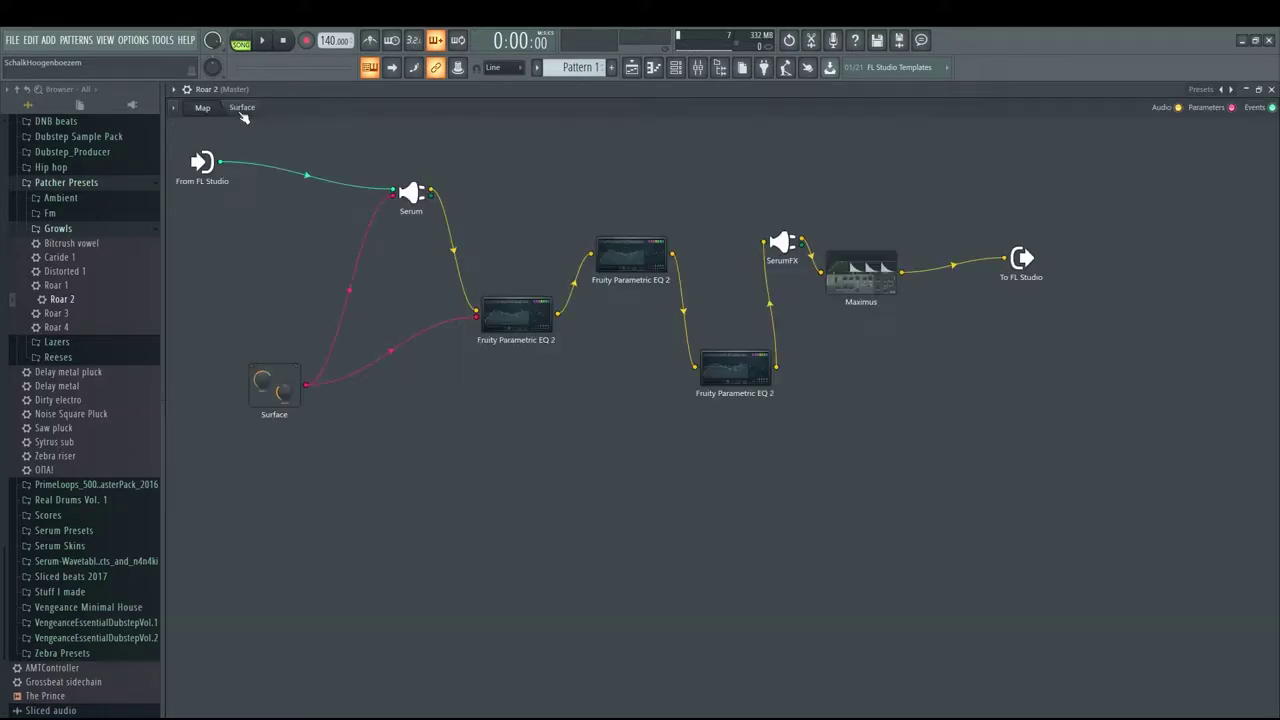
# Step: Restore the Roar 2 Patcher window from full size and place it below the channel rack
pyautogui.click(1258, 89)
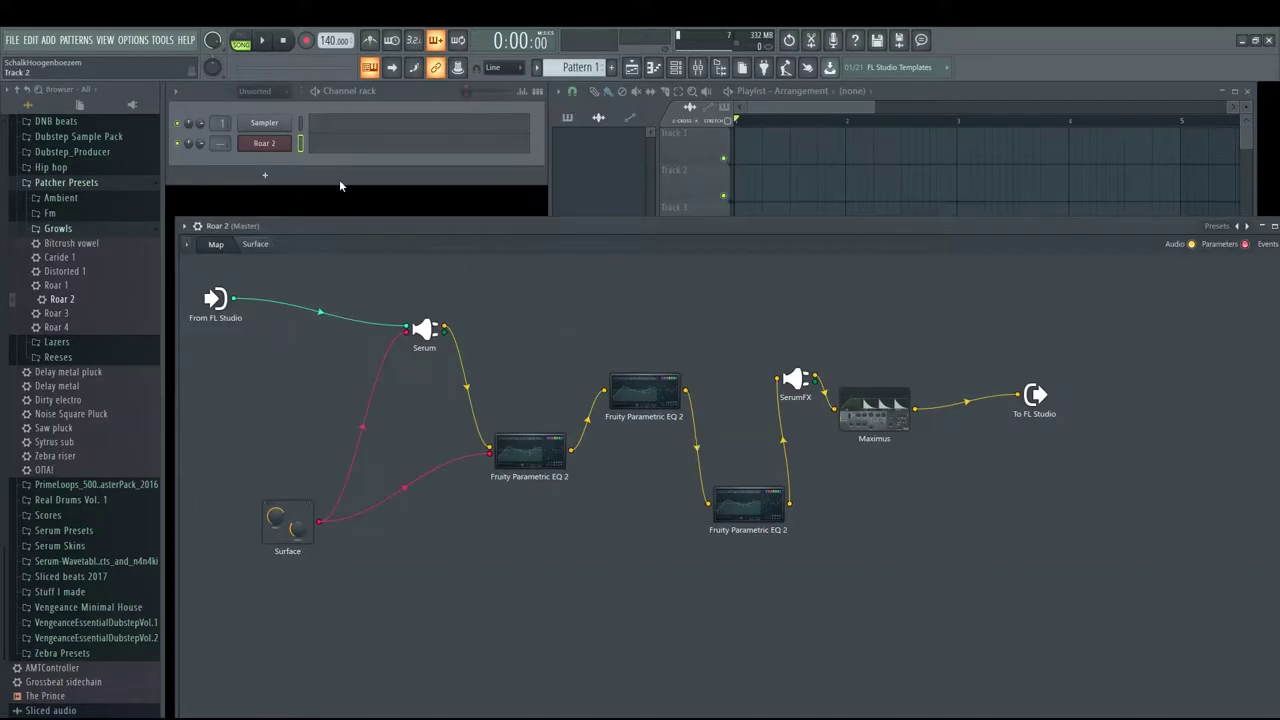
pyautogui.moveTo(390, 228); pyautogui.dragTo(512, 195)
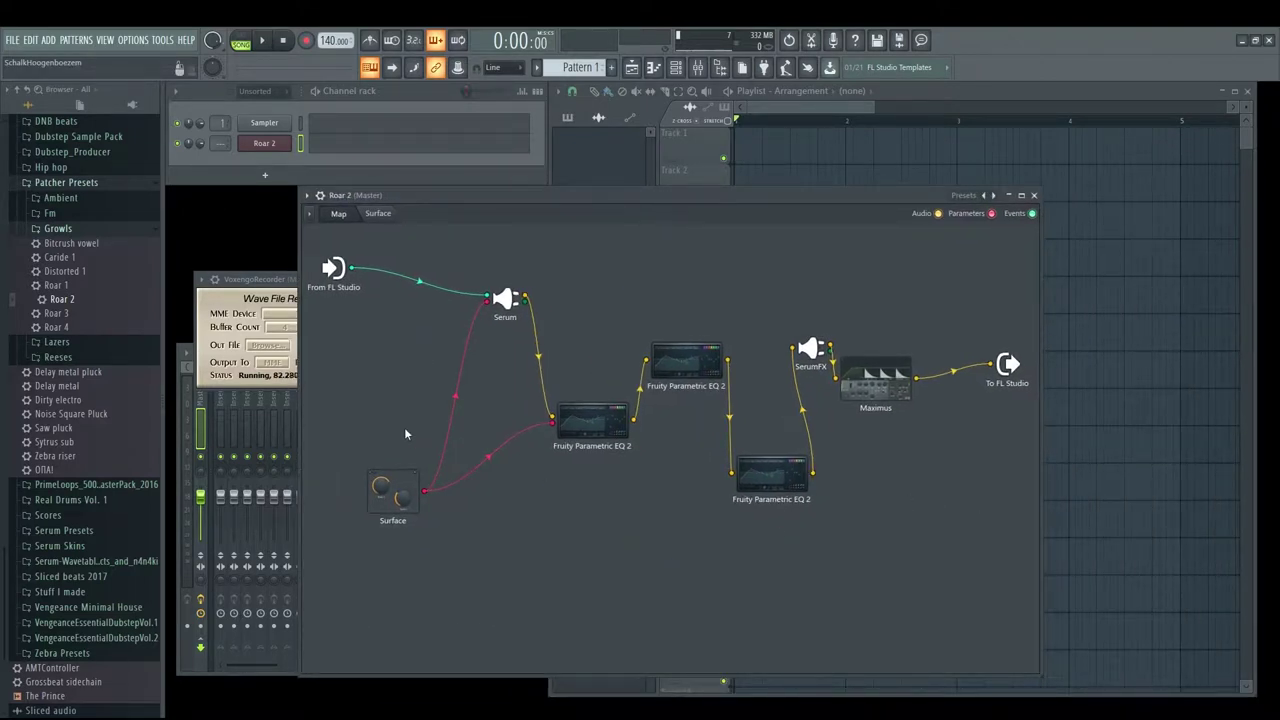
pyautogui.click(275, 144)
pyautogui.click(275, 144)
# Step: Collapse the Growls preset folder and close the VoxengoRecorder window, keeping the Roar 2 map in front of the mixer
pyautogui.click(146, 230)
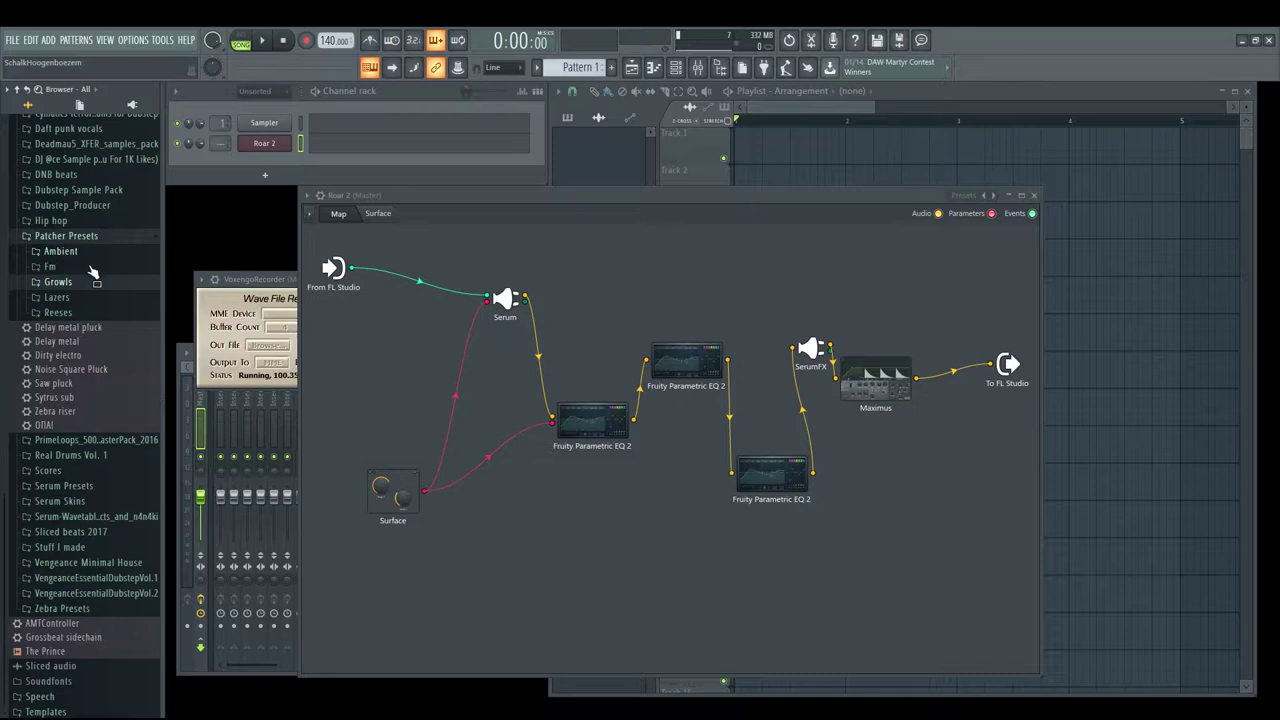
pyautogui.moveTo(489, 198); pyautogui.dragTo(571, 198)
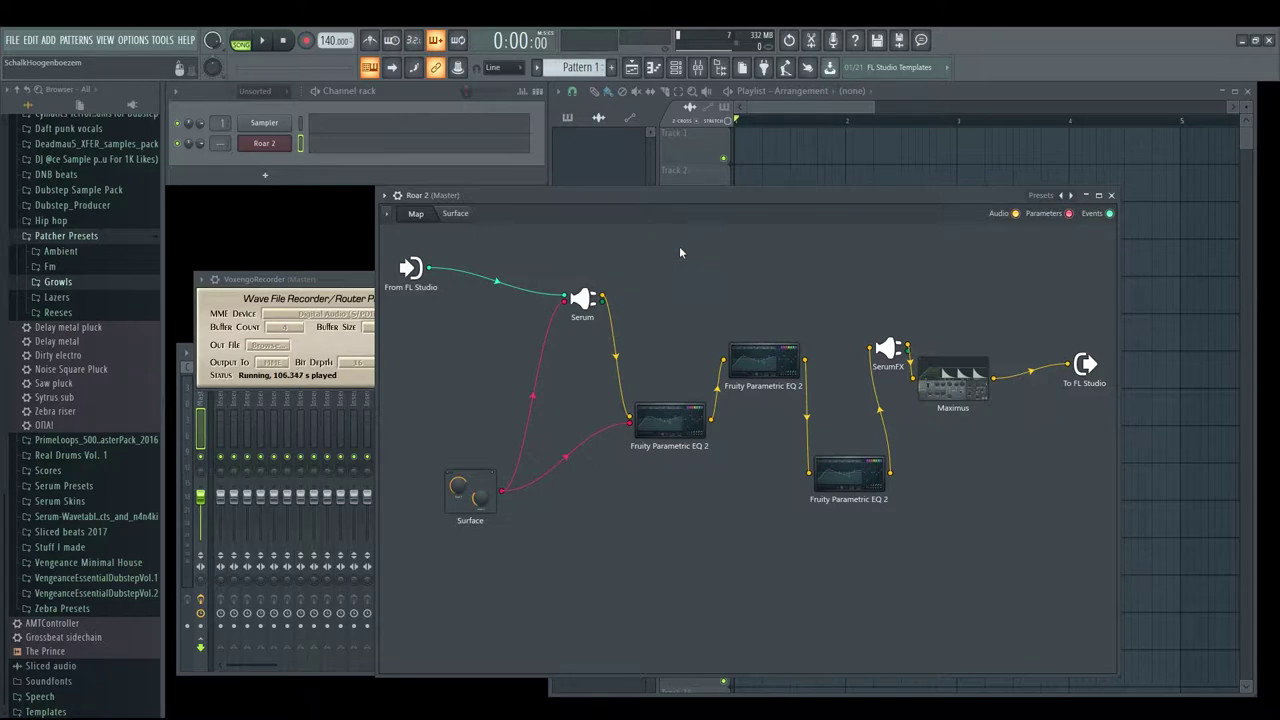
pyautogui.moveTo(340, 280); pyautogui.dragTo(327, 352)
pyautogui.click(456, 352)
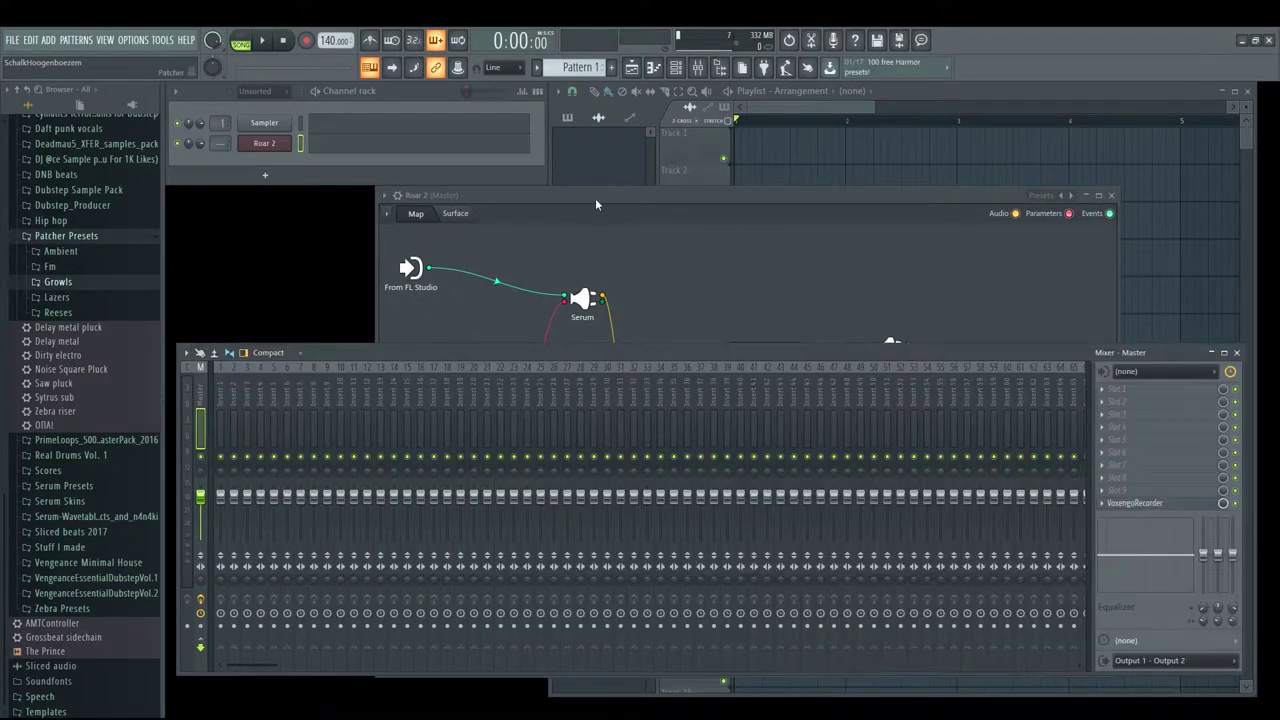
pyautogui.click(595, 198)
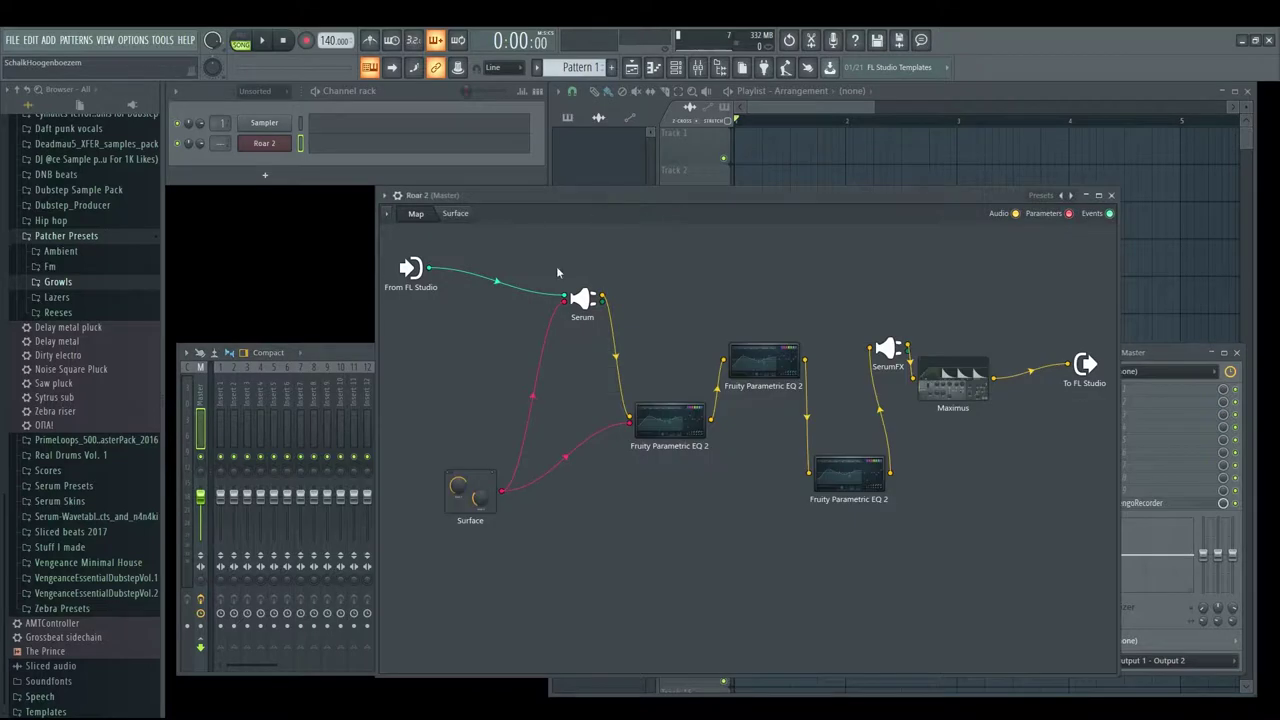
# Step: Load the Sytrus saws preset from the Ambient folder into a new channel, play a note and close its windows
pyautogui.click(110, 253)
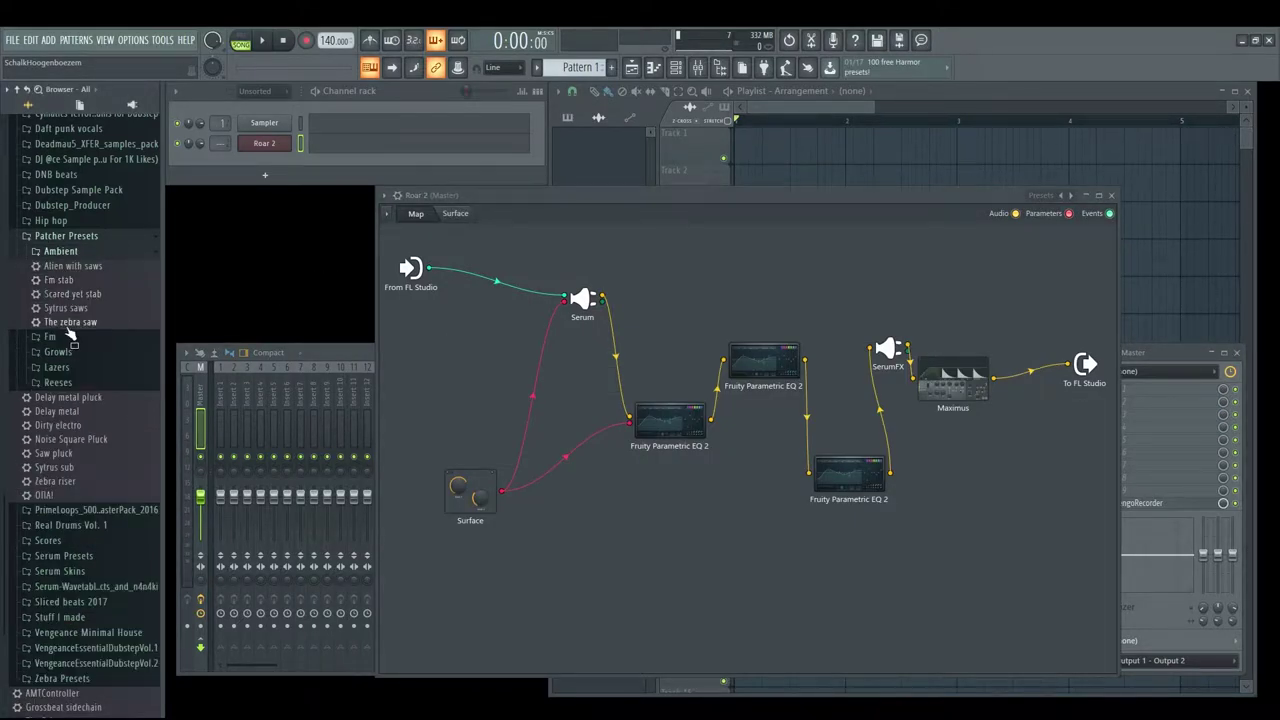
pyautogui.moveTo(80, 311); pyautogui.dragTo(270, 165)
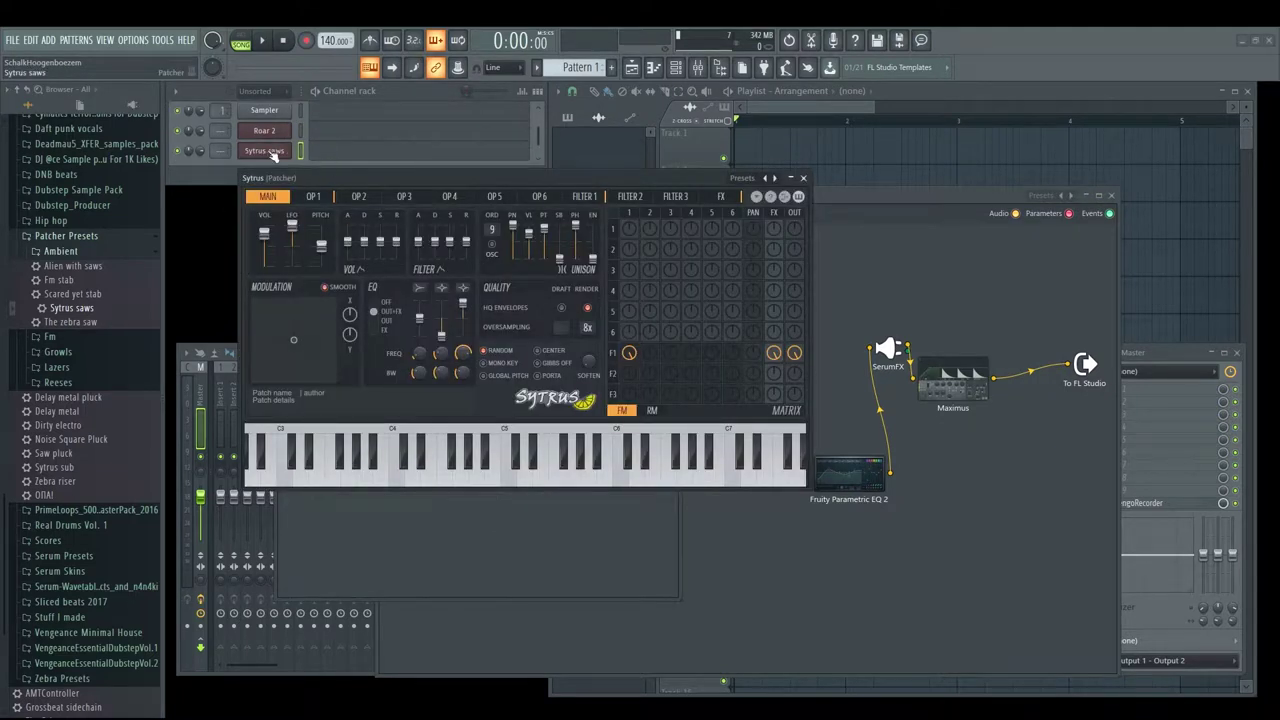
pyautogui.click(803, 178)
pyautogui.press('c')
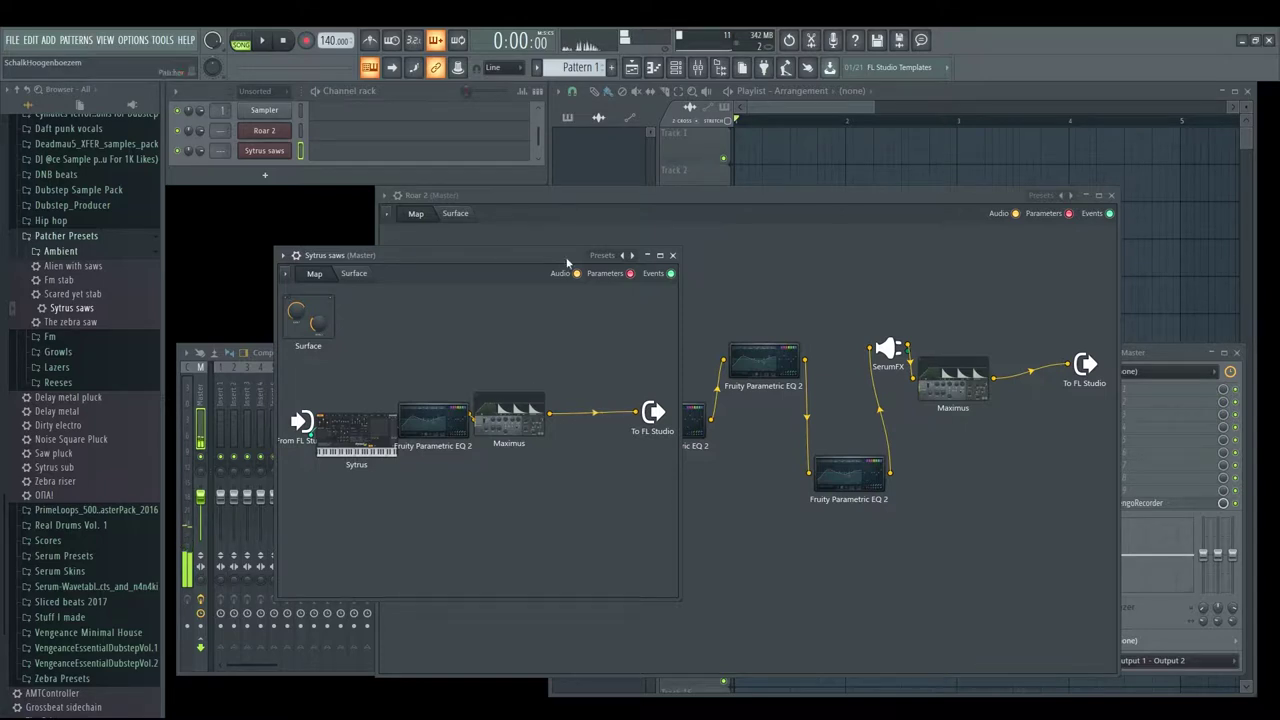
pyautogui.click(672, 255)
# Step: Delete the Sytrus saws channel from the channel rack
pyautogui.rightClick(262, 153)
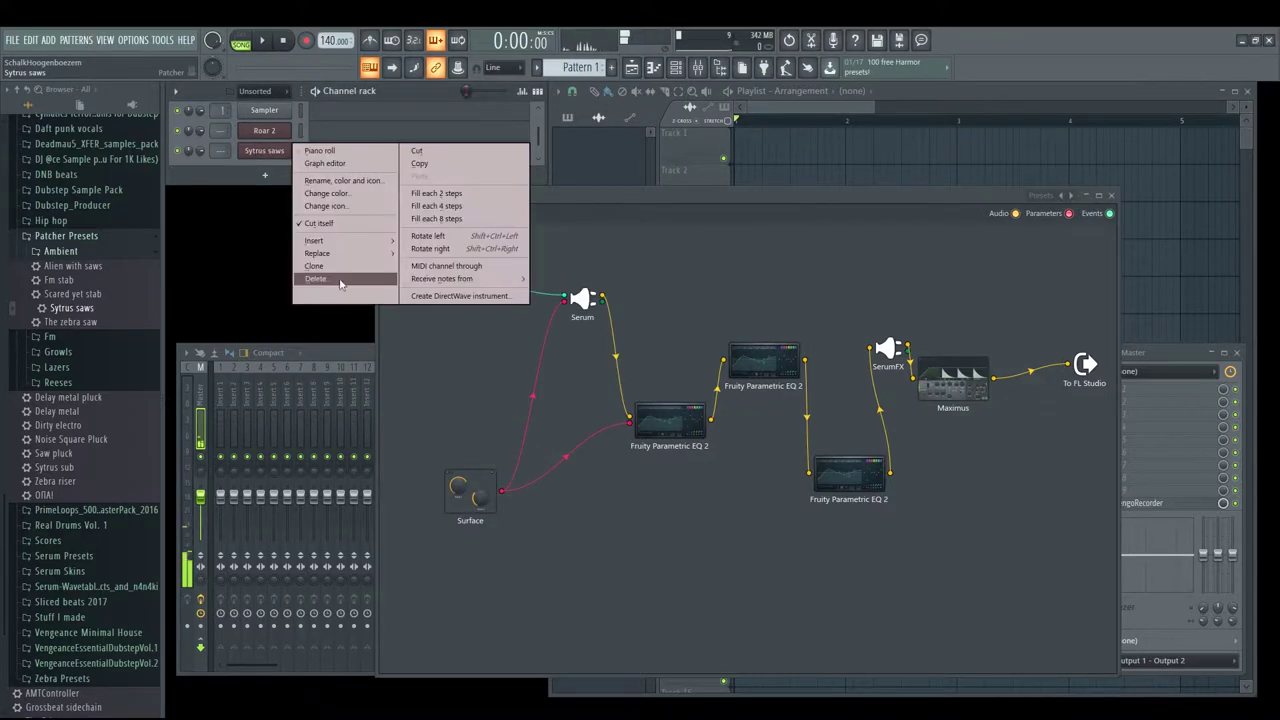
pyautogui.click(320, 281)
pyautogui.click(698, 414)
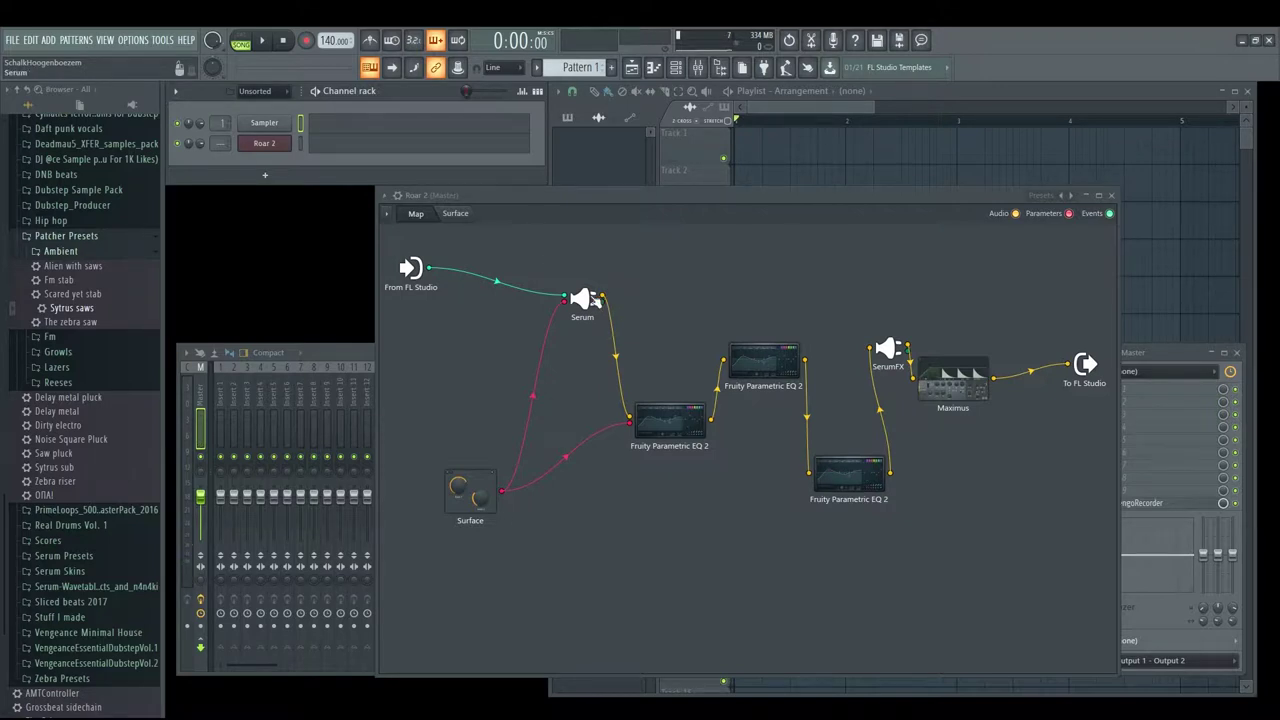
# Step: Move the Surface, Serum and first Fruity Parametric EQ 2 nodes closer together in Roar 2's map, and collapse the Ambient folder
pyautogui.moveTo(488, 489); pyautogui.dragTo(453, 454)
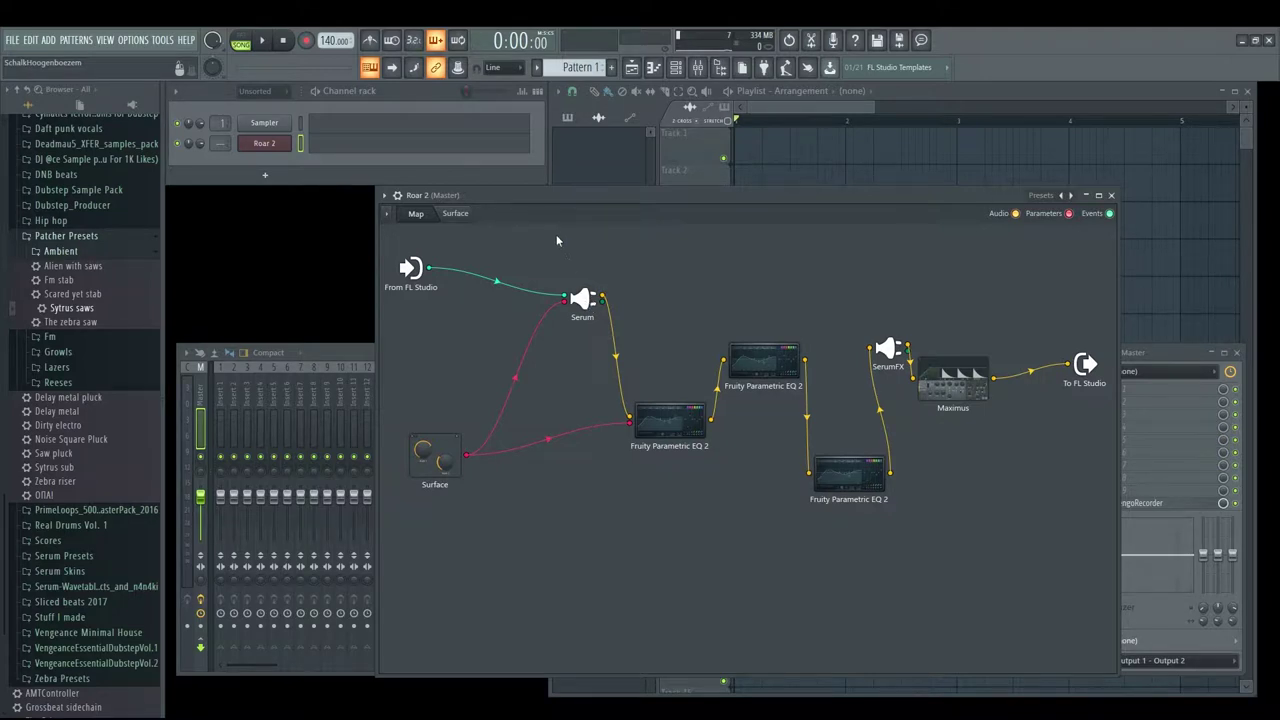
pyautogui.click(132, 254)
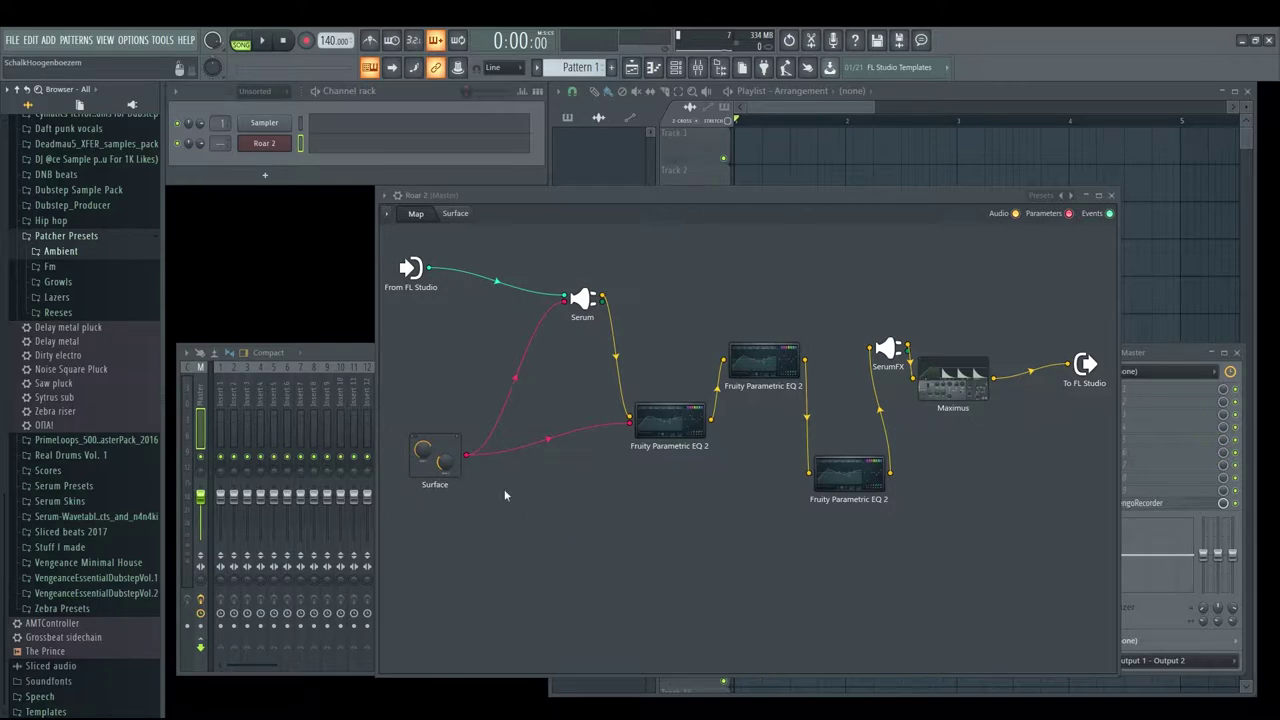
pyautogui.moveTo(583, 298); pyautogui.dragTo(540, 328)
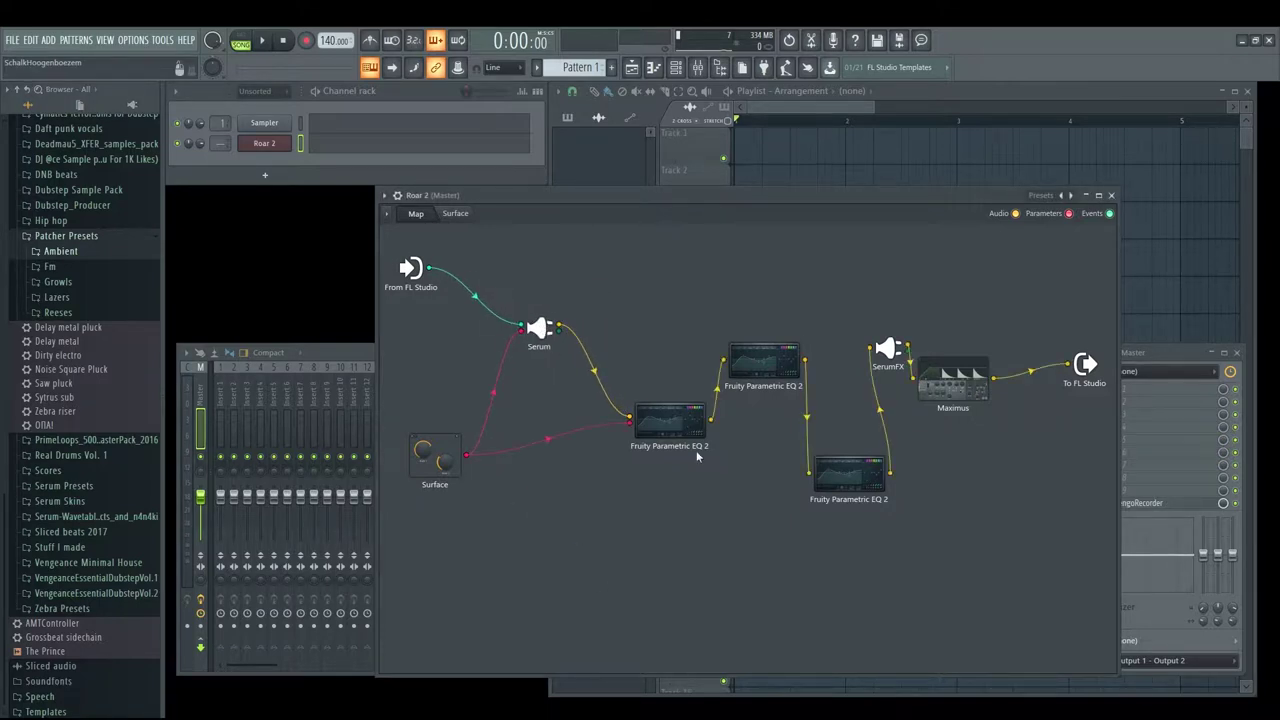
pyautogui.moveTo(681, 433); pyautogui.dragTo(664, 438)
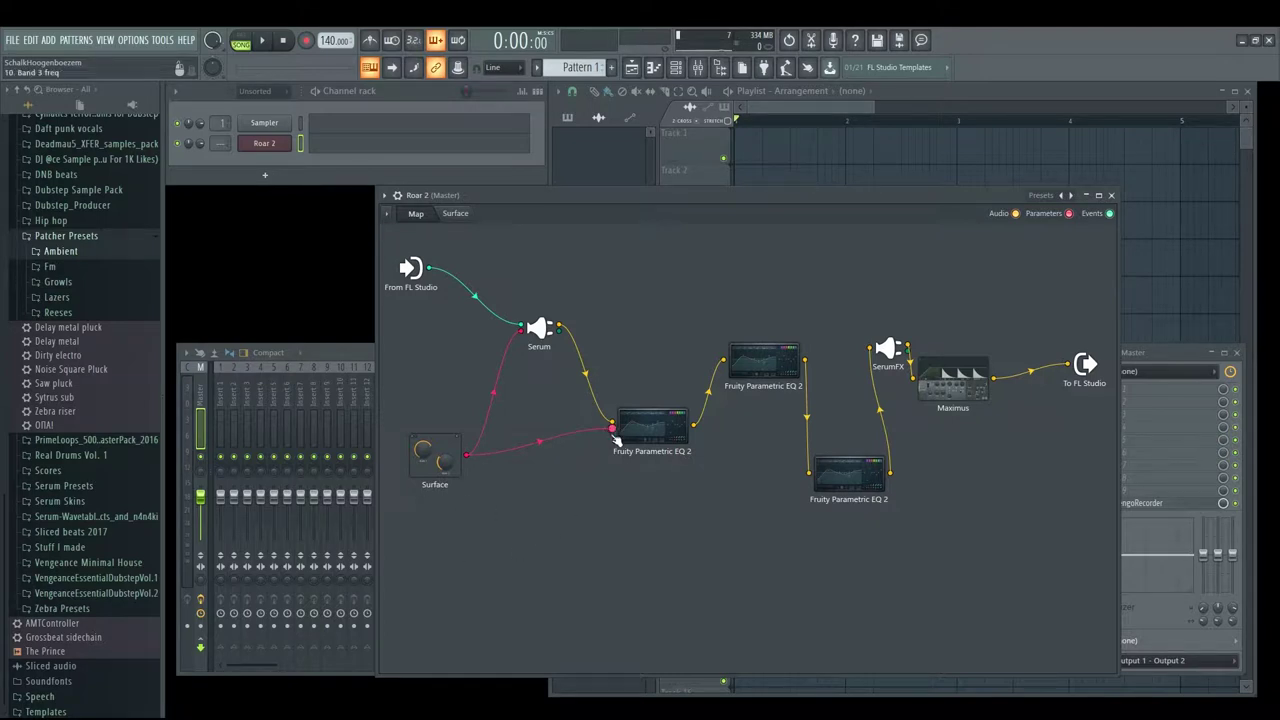
# Step: Audition Roar 2 from its surface, and open the first Fruity Parametric EQ 2 in a window beside the map
pyautogui.click(455, 213)
pyautogui.press('n')
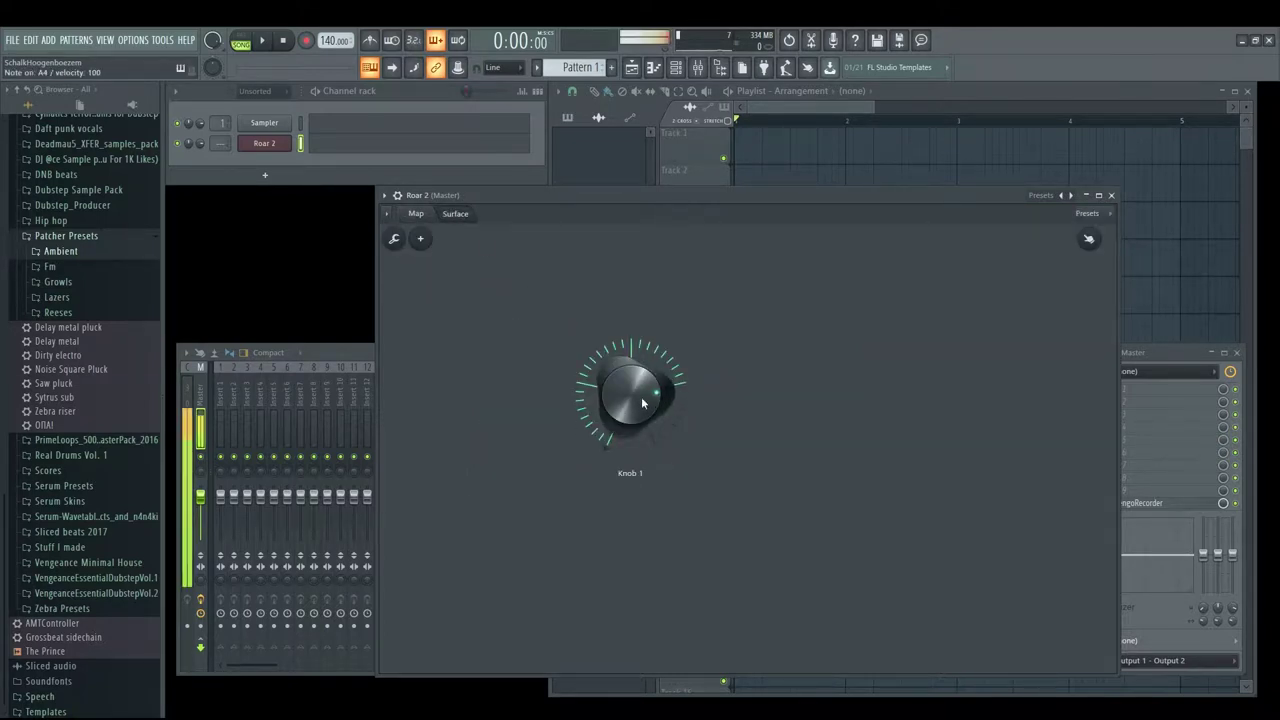
pyautogui.click(416, 213)
pyautogui.doubleClick(655, 430)
pyautogui.moveTo(671, 278); pyautogui.dragTo(410, 230)
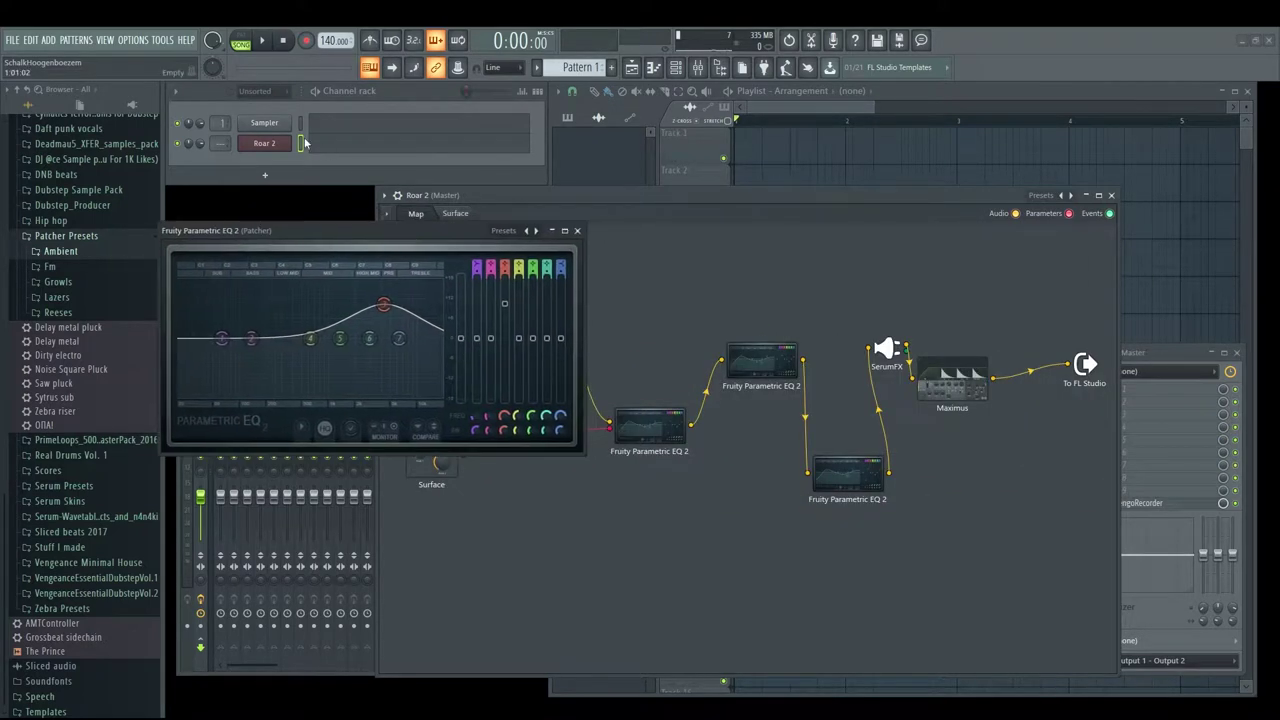
# Step: Show Roar 2's surface beside the EQ to check Knob 1's effect on the curve, and briefly open the Serum plugin from the map
pyautogui.click(455, 213)
pyautogui.moveTo(755, 200); pyautogui.dragTo(983, 189)
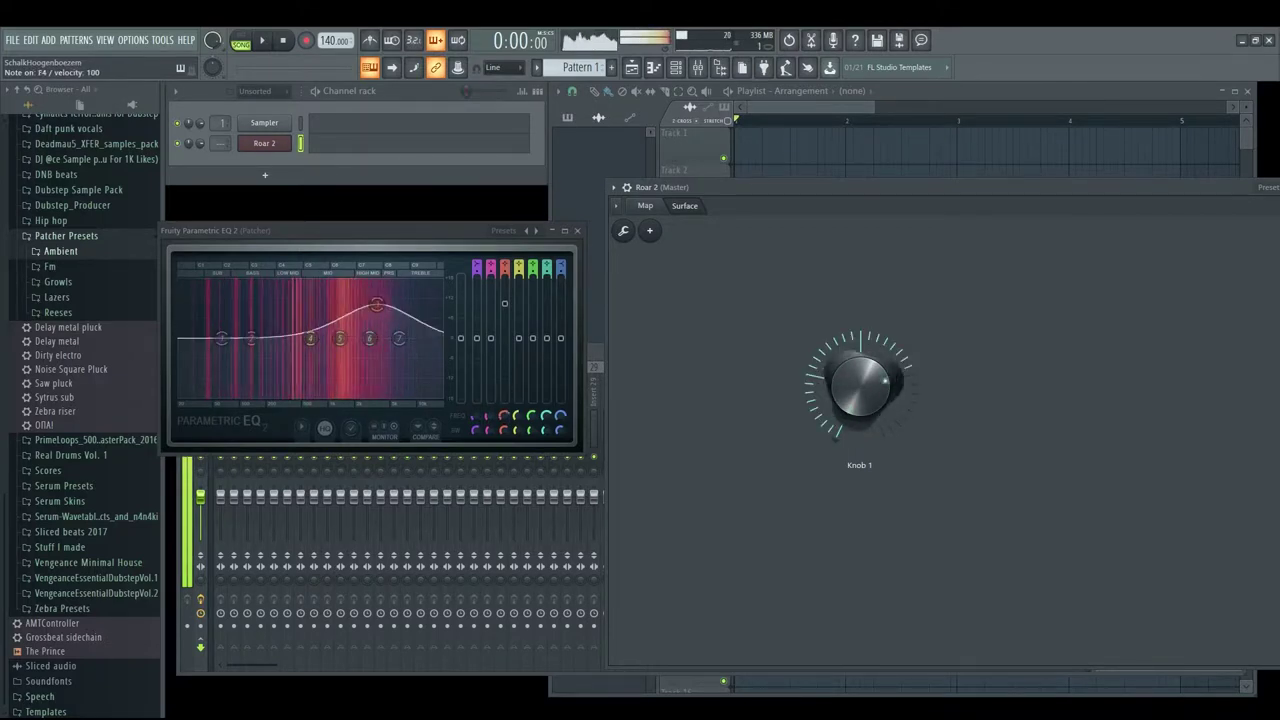
pyautogui.click(648, 205)
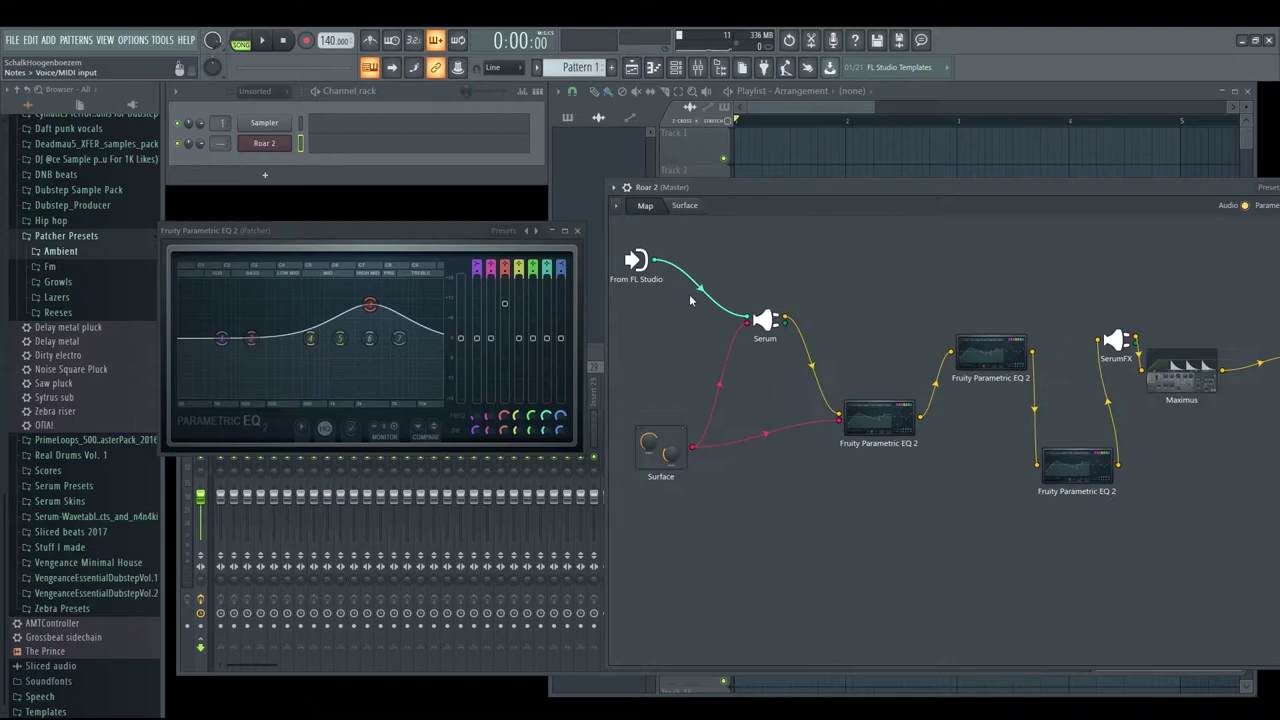
pyautogui.doubleClick(768, 322)
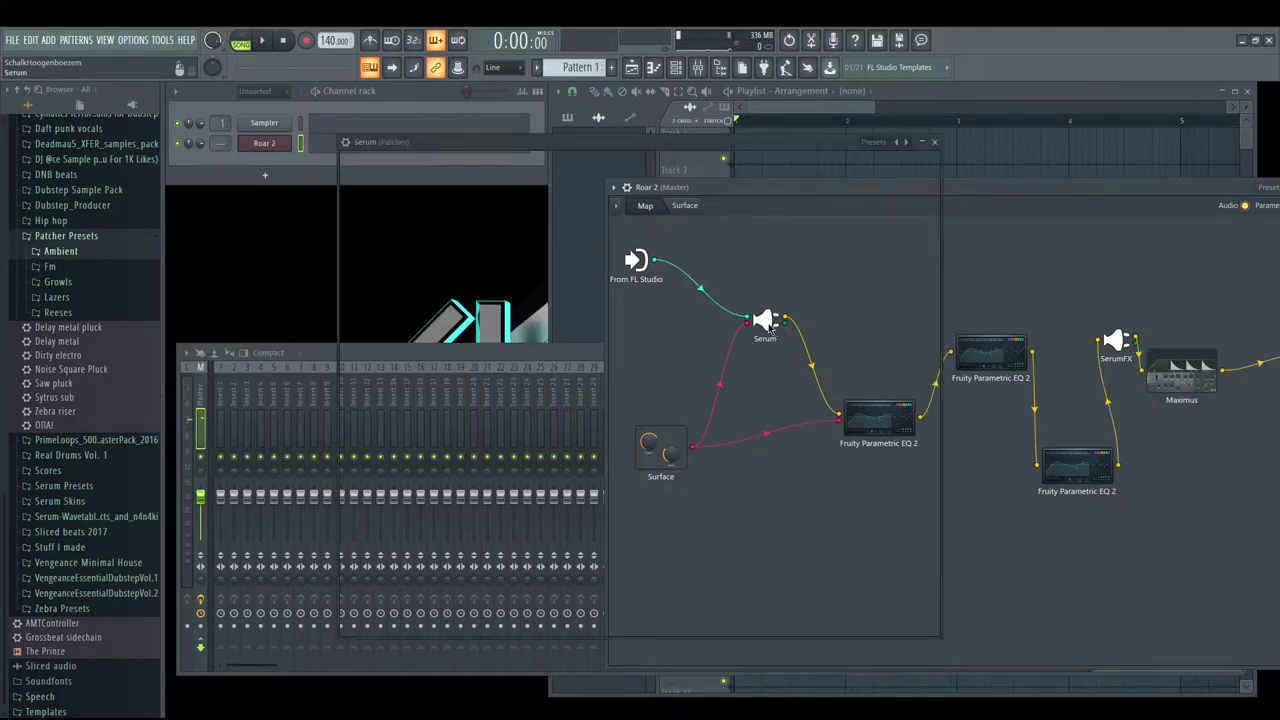
pyautogui.click(934, 141)
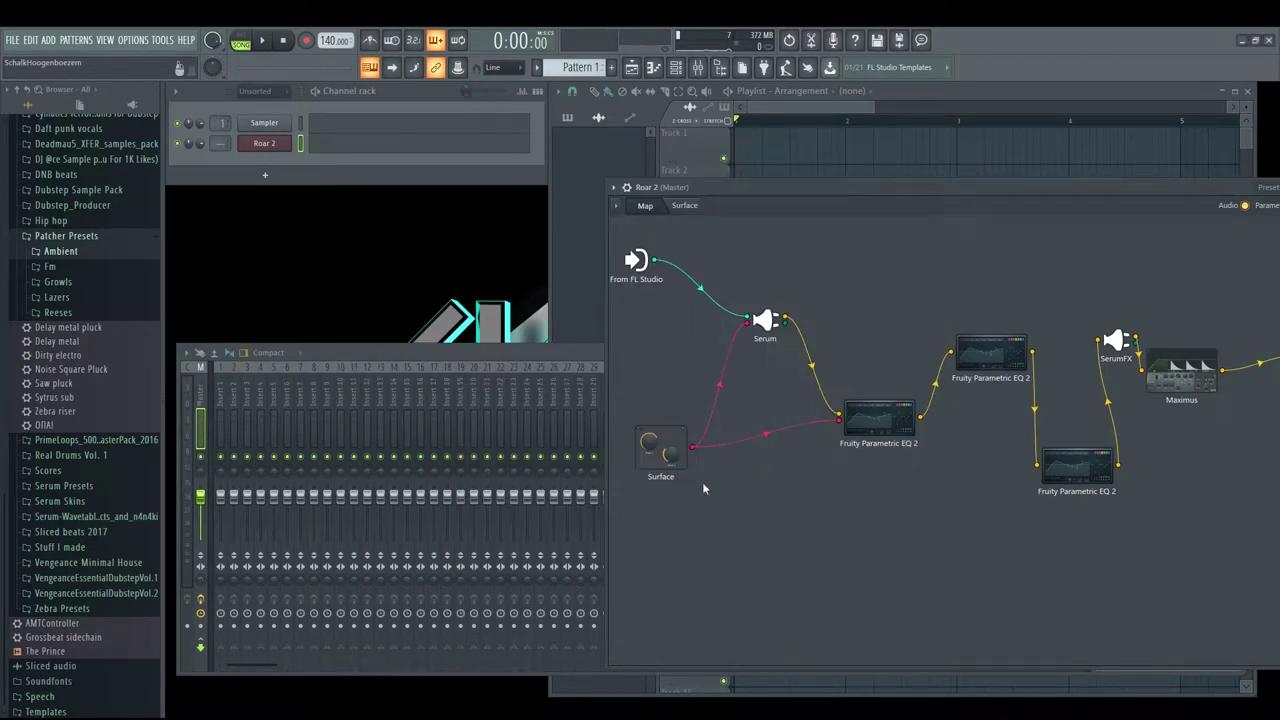
# Step: Load the Roar 4 preset from the Growls folder into a new channel and audition it while turning Knob 1 up
pyautogui.click(70, 283)
pyautogui.moveTo(68, 384); pyautogui.dragTo(271, 166)
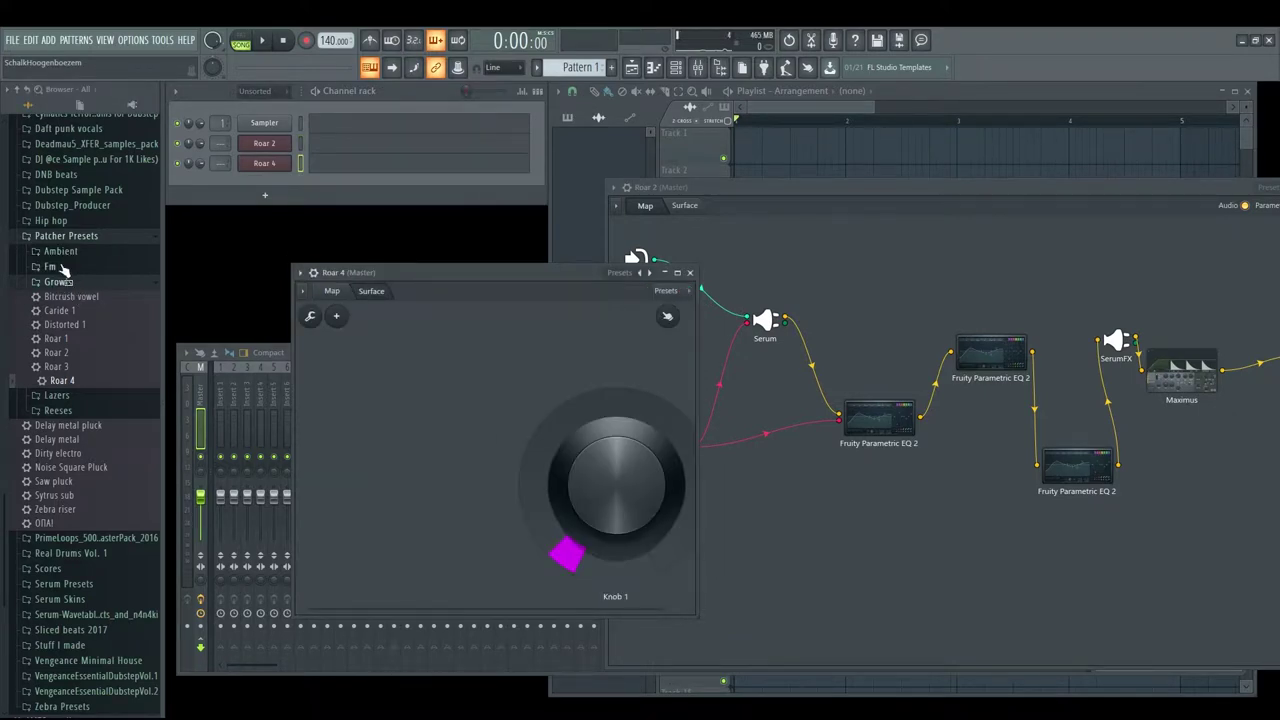
pyautogui.press('c')
pyautogui.moveTo(578, 540); pyautogui.dragTo(578, 450)
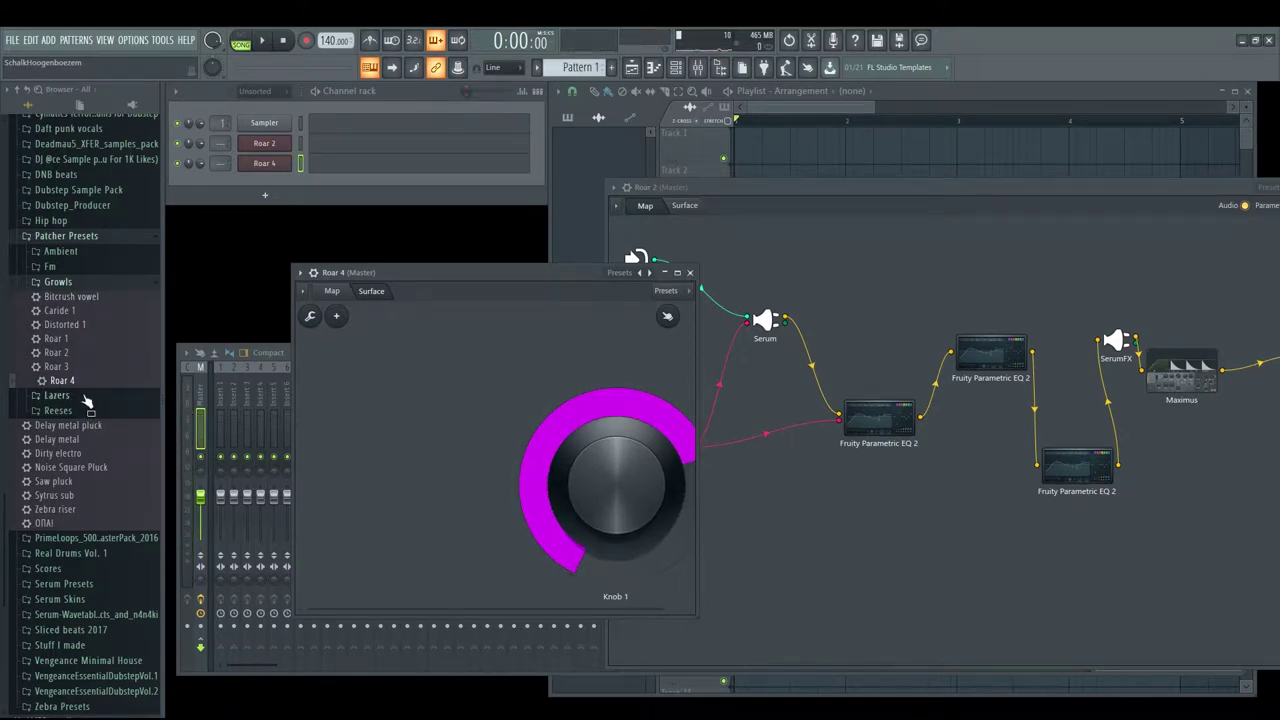
# Step: Show Roar 4's map in an enlarged window, and spread out its Surface and two AMTController nodes below the audio chain
pyautogui.click(332, 295)
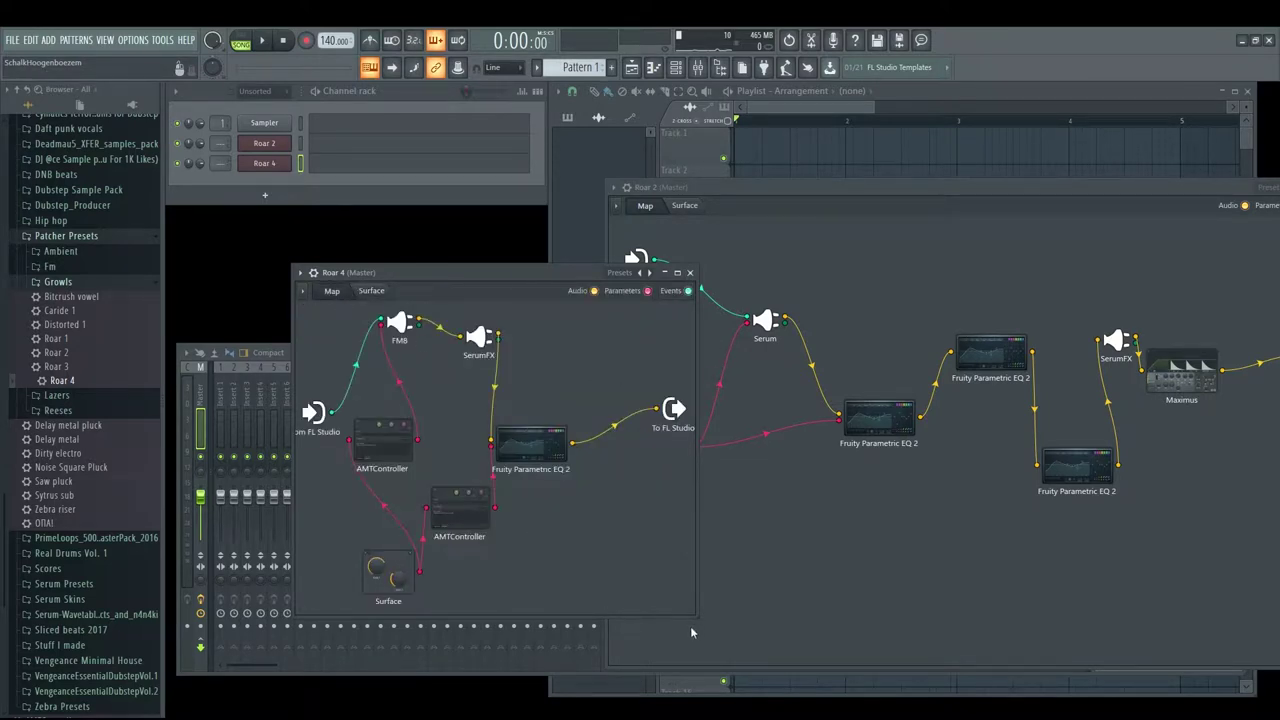
pyautogui.moveTo(696, 616); pyautogui.dragTo(1000, 678)
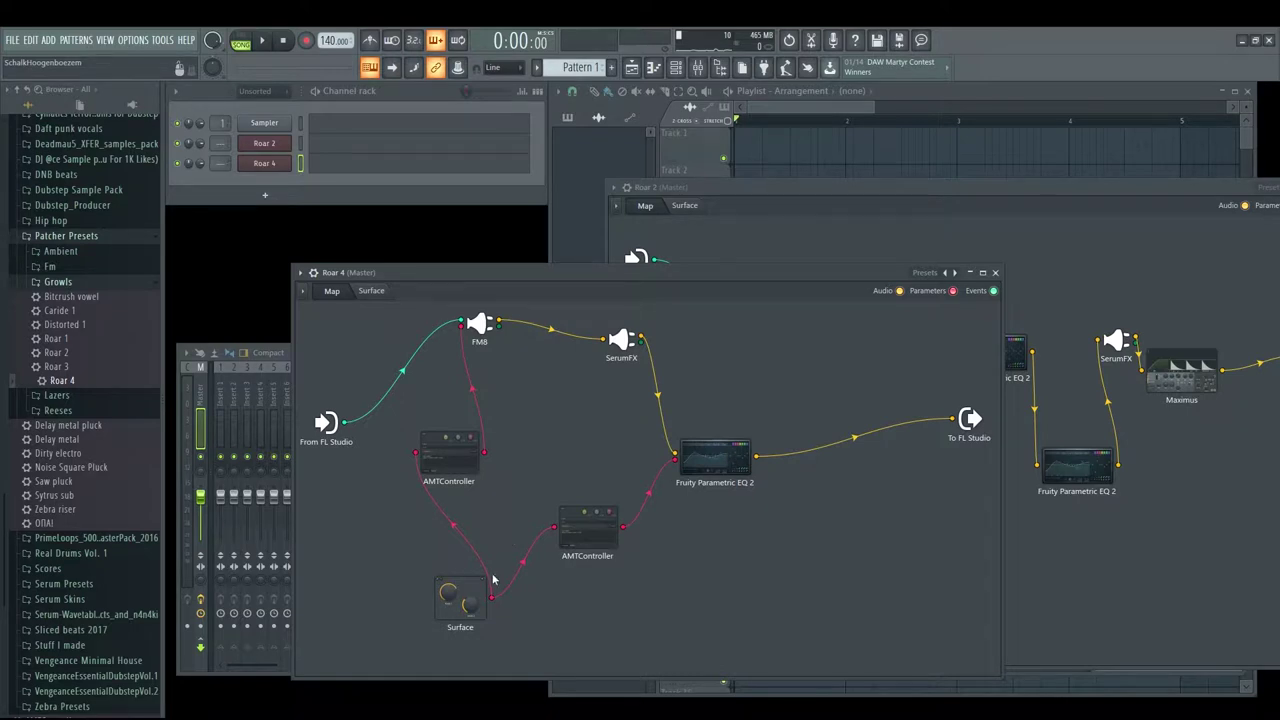
pyautogui.moveTo(462, 592); pyautogui.dragTo(355, 588)
pyautogui.moveTo(446, 464); pyautogui.dragTo(435, 511)
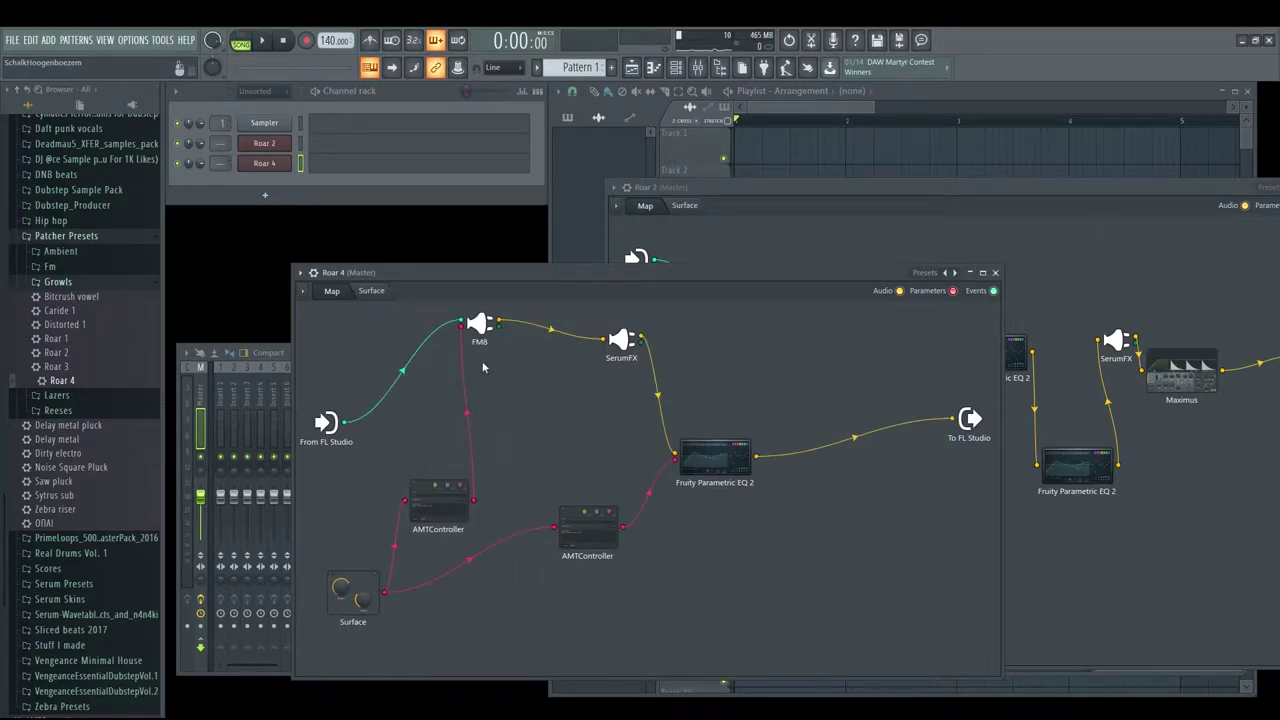
pyautogui.moveTo(588, 515); pyautogui.dragTo(570, 590)
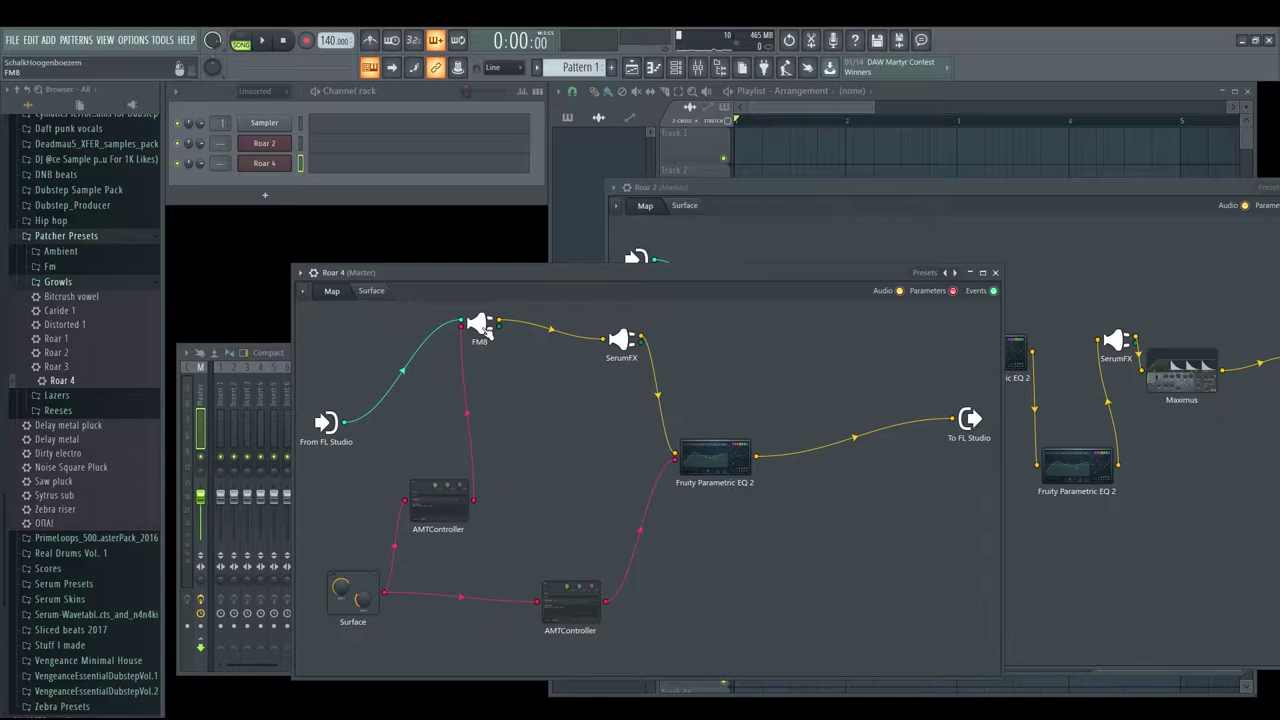
# Step: Align FM8 and SerumFX between the input and the EQ, and raise the Surface and the AMTController feeding FM8
pyautogui.moveTo(482, 325); pyautogui.dragTo(519, 420)
pyautogui.moveTo(621, 342); pyautogui.dragTo(609, 406)
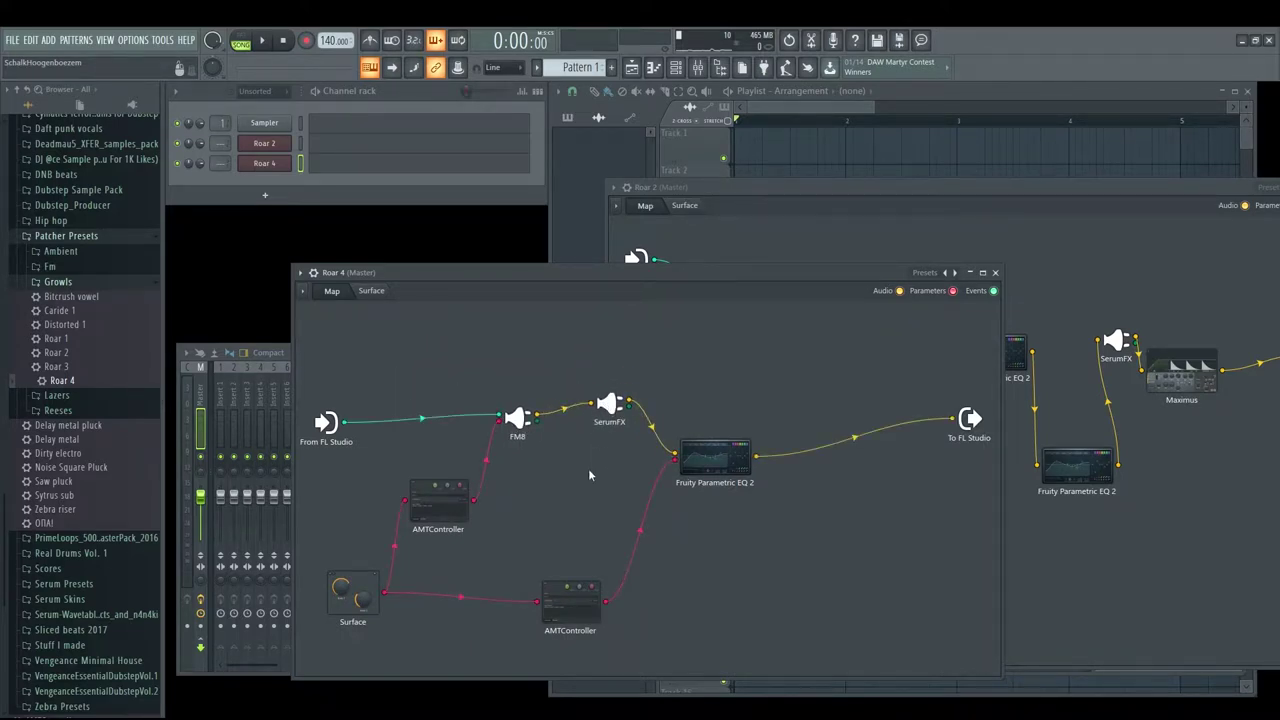
pyautogui.moveTo(451, 513); pyautogui.dragTo(434, 478)
pyautogui.moveTo(362, 598); pyautogui.dragTo(343, 555)
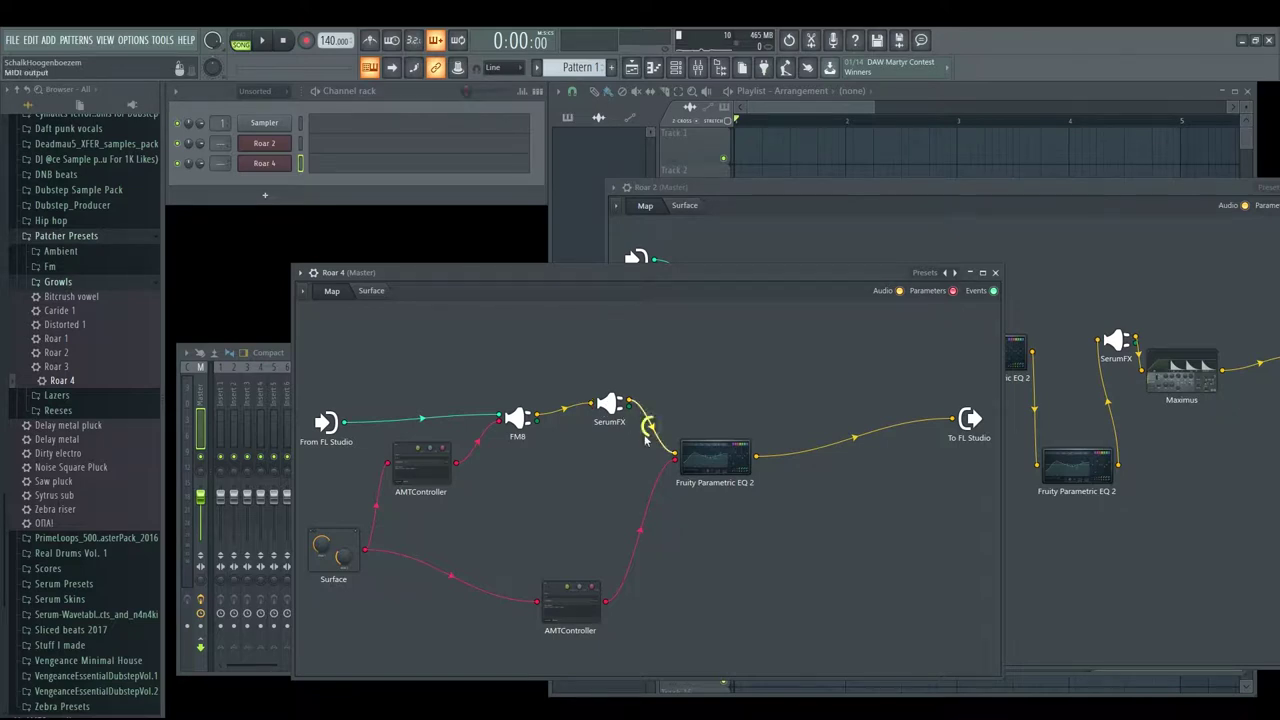
# Step: Move Roar 4's Fruity Parametric EQ 2 lower, shift SerumFX and FM8 away from the AMTController, and raise the From FL Studio node
pyautogui.moveTo(709, 453); pyautogui.dragTo(817, 538)
pyautogui.moveTo(609, 405); pyautogui.dragTo(655, 390)
pyautogui.moveTo(520, 421); pyautogui.dragTo(579, 411)
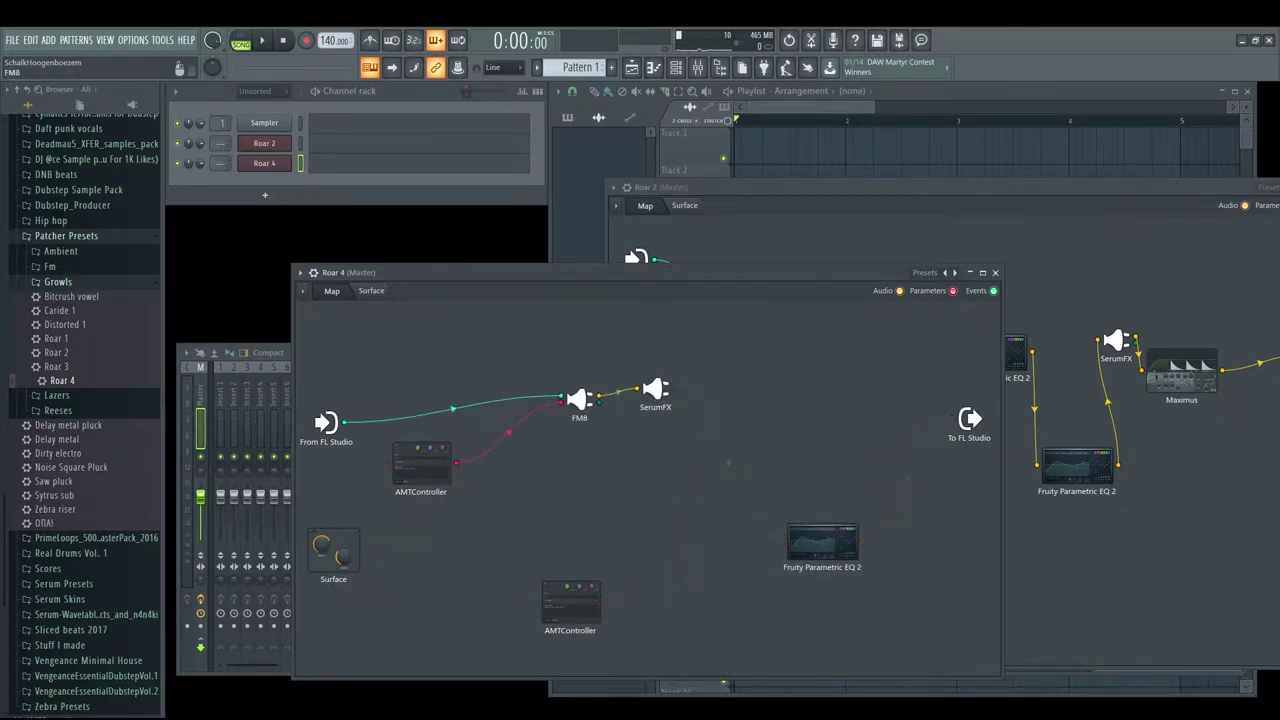
pyautogui.moveTo(326, 422); pyautogui.dragTo(359, 357)
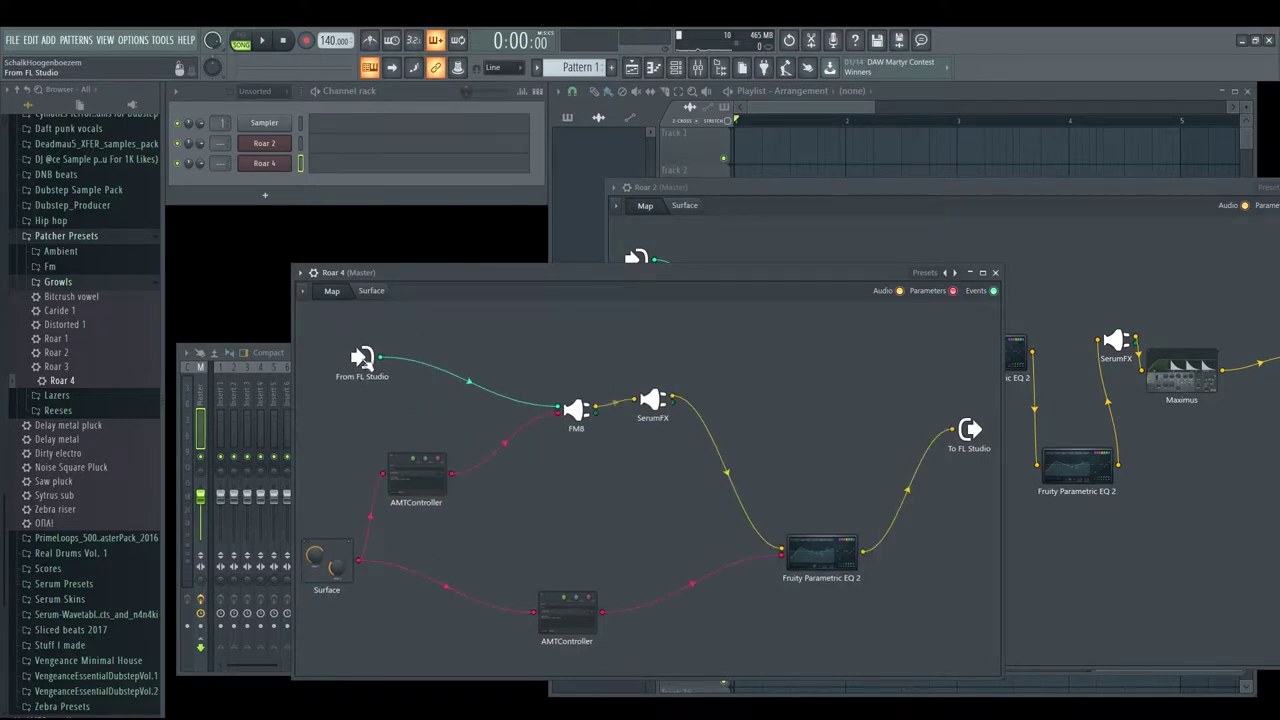
# Step: Lower Roar 4's Surface node slightly, and compare its map with Roar 2's
pyautogui.moveTo(342, 571); pyautogui.dragTo(342, 584)
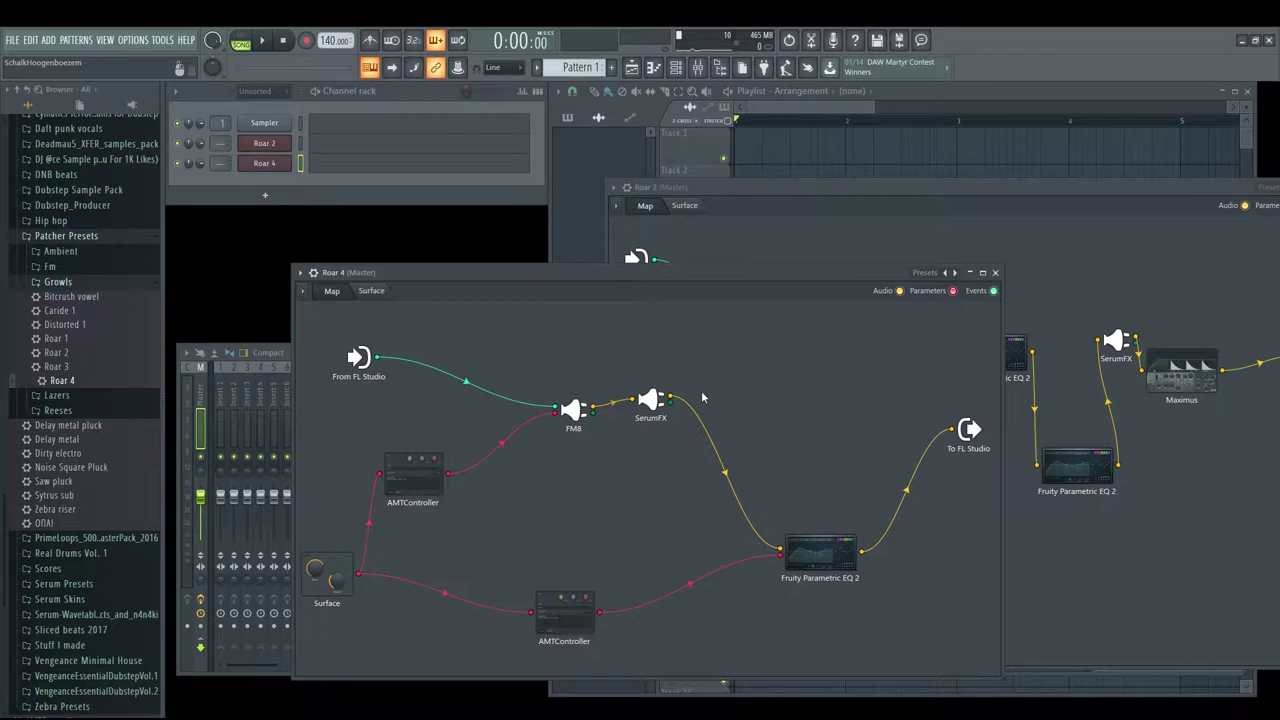
pyautogui.click(834, 186)
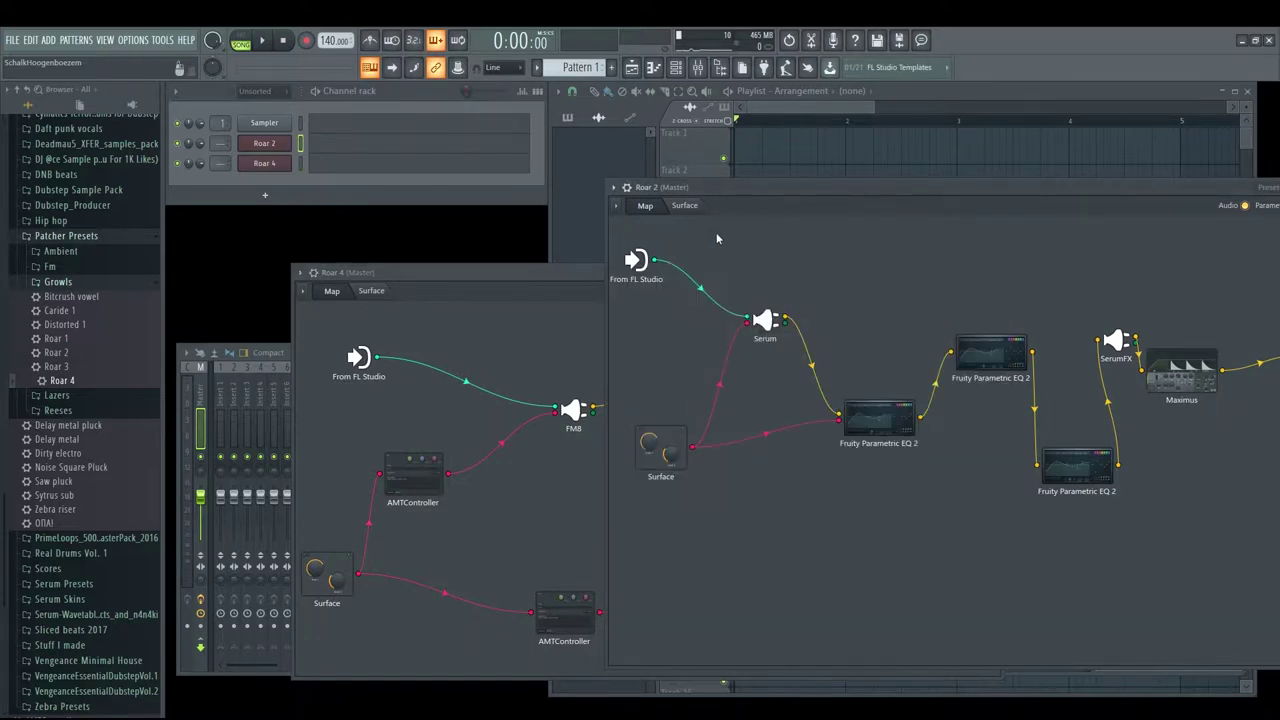
pyautogui.click(541, 274)
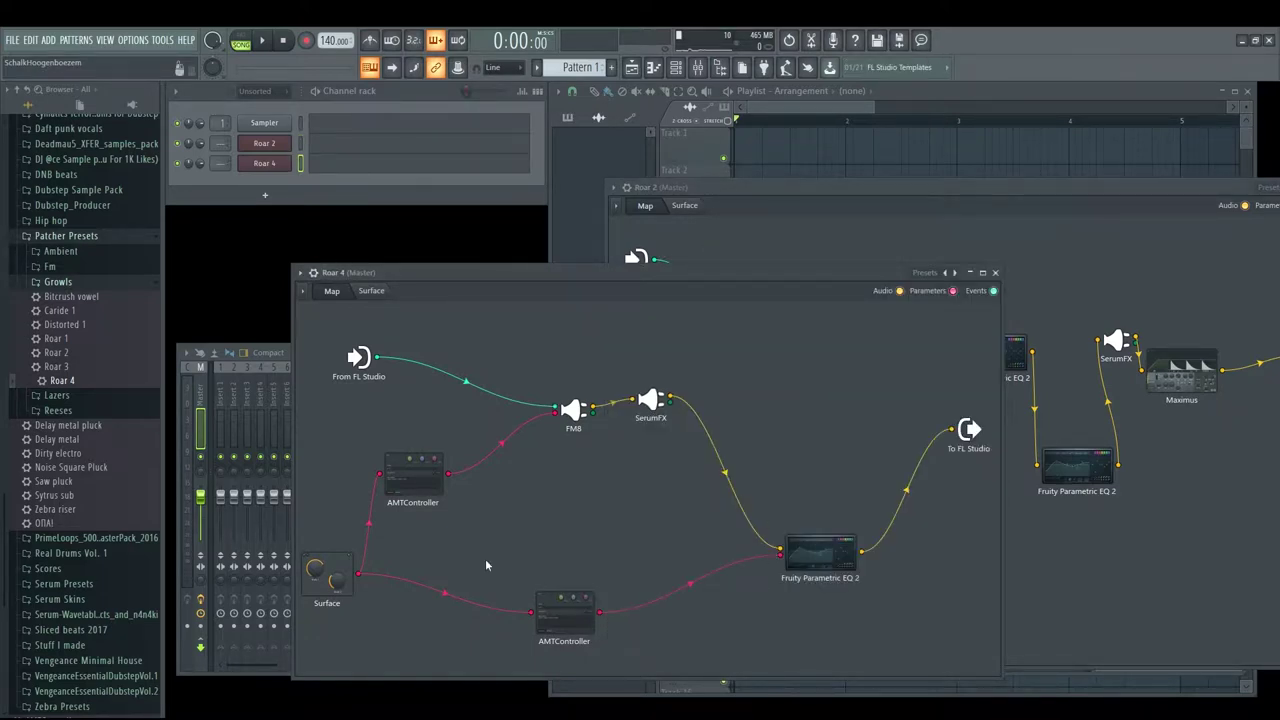
# Step: Load the Roar 1 preset from the Growls folder into a new channel, and move Maximus farther from Serum in its map
pyautogui.moveTo(56, 339); pyautogui.dragTo(270, 190)
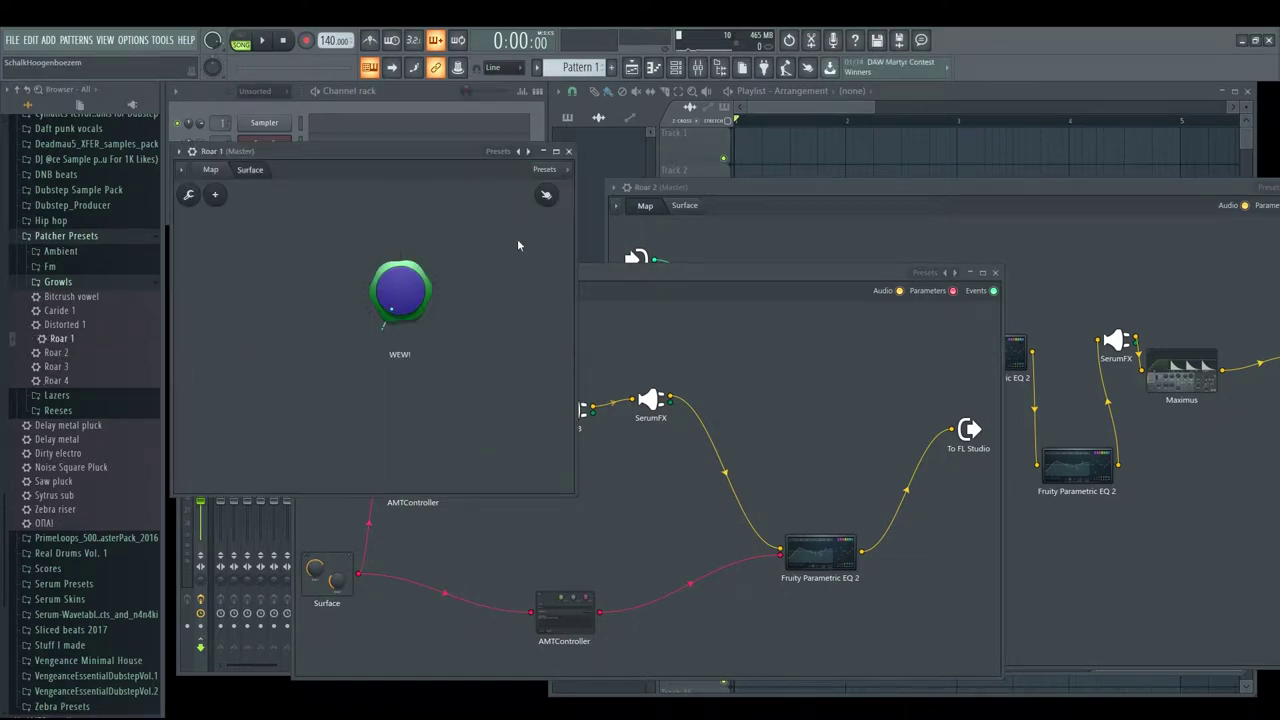
pyautogui.click(212, 169)
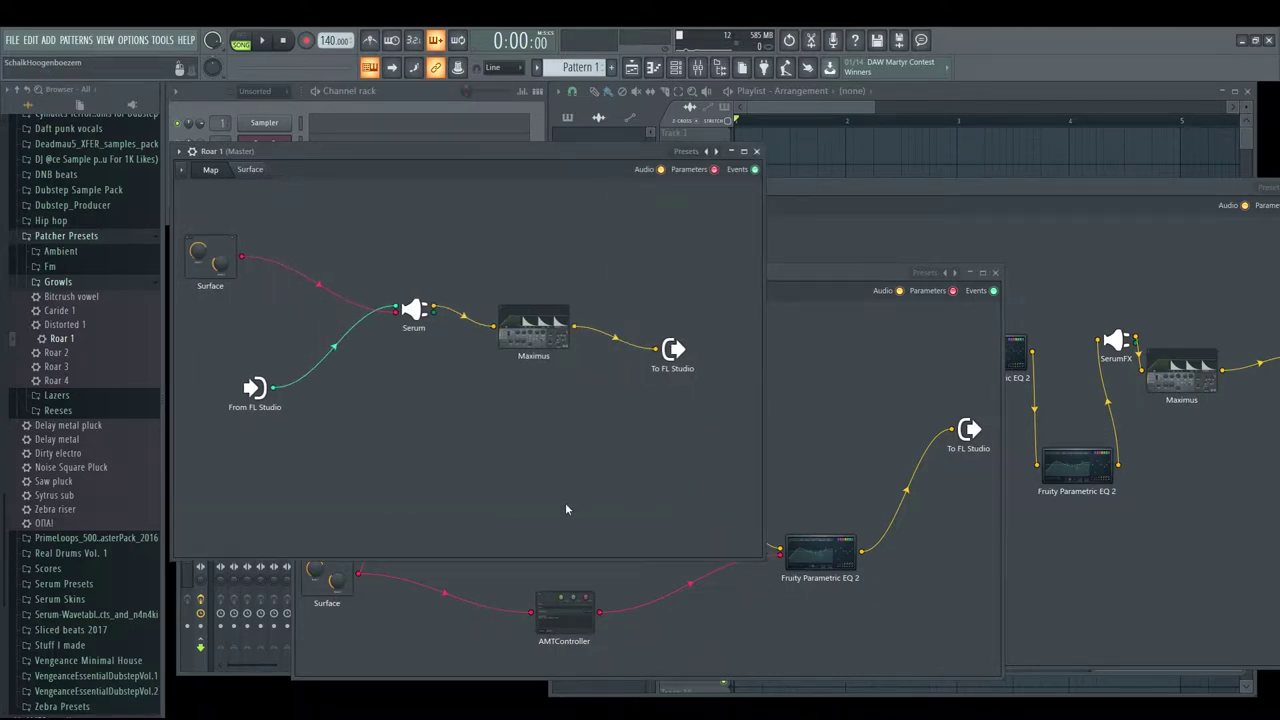
pyautogui.moveTo(548, 338); pyautogui.dragTo(603, 338)
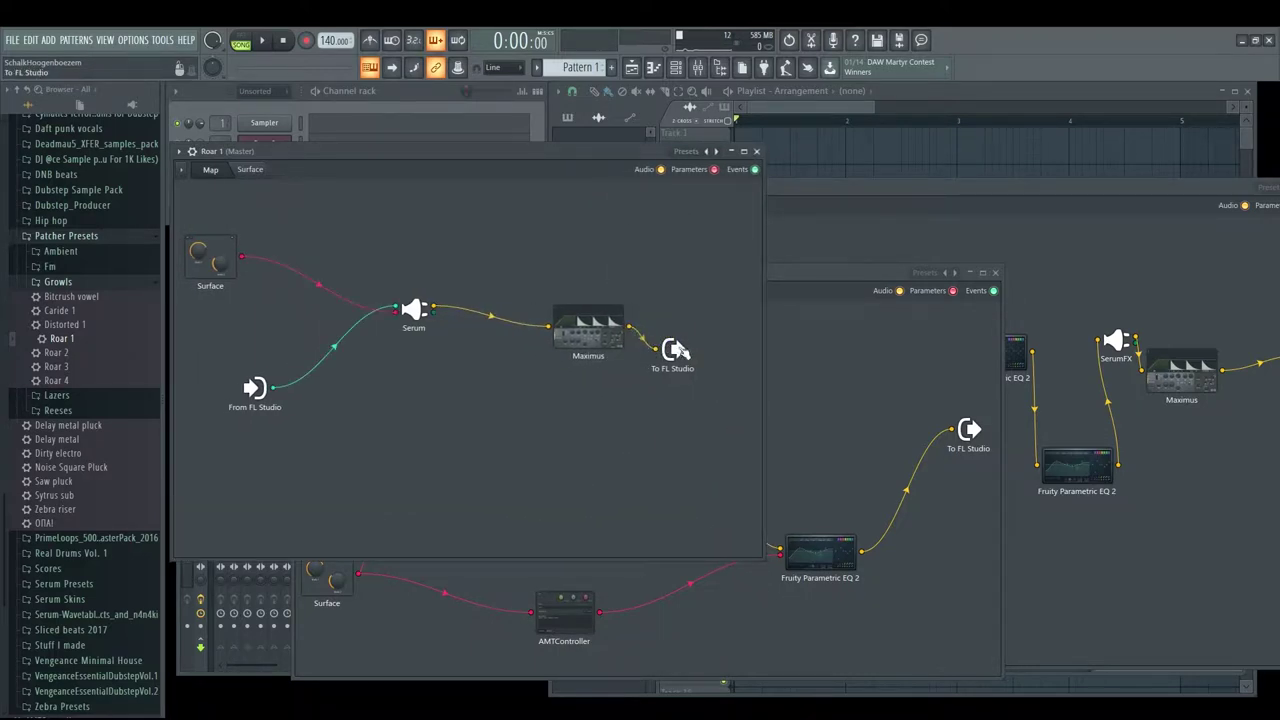
# Step: Inspect the settings of Maximus in Roar 1's audio chain
pyautogui.doubleClick(595, 328)
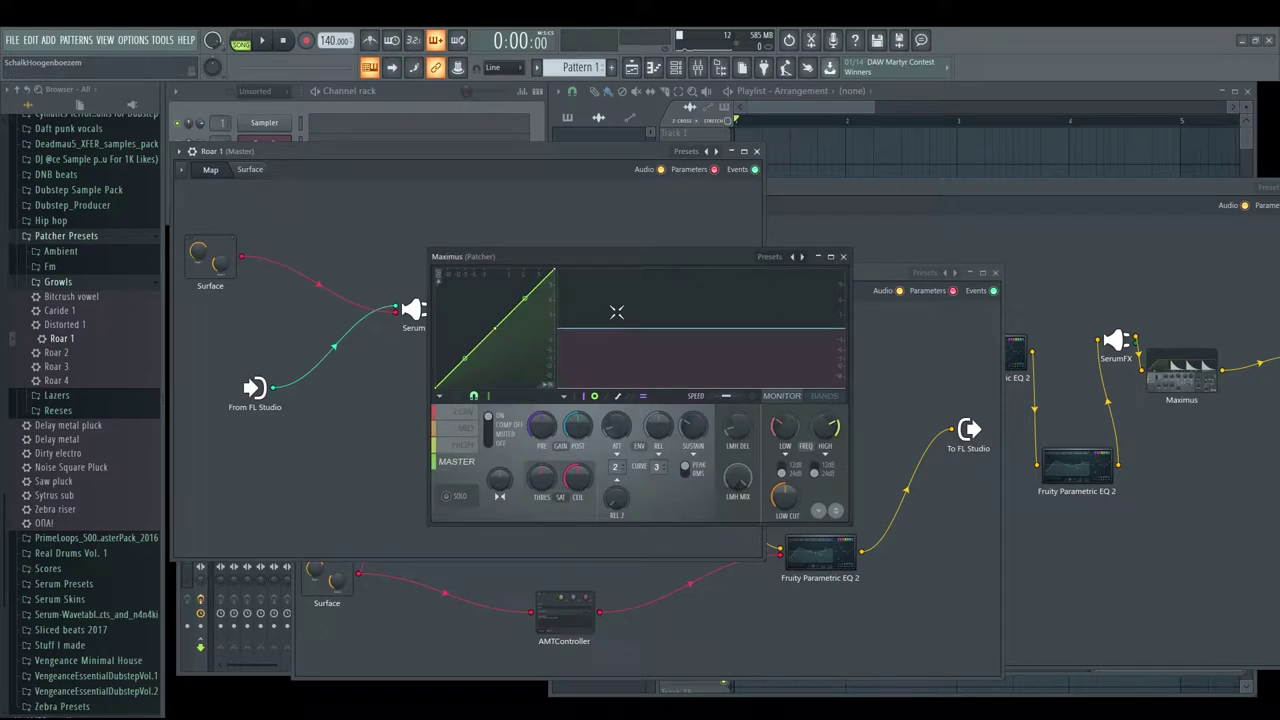
pyautogui.click(843, 256)
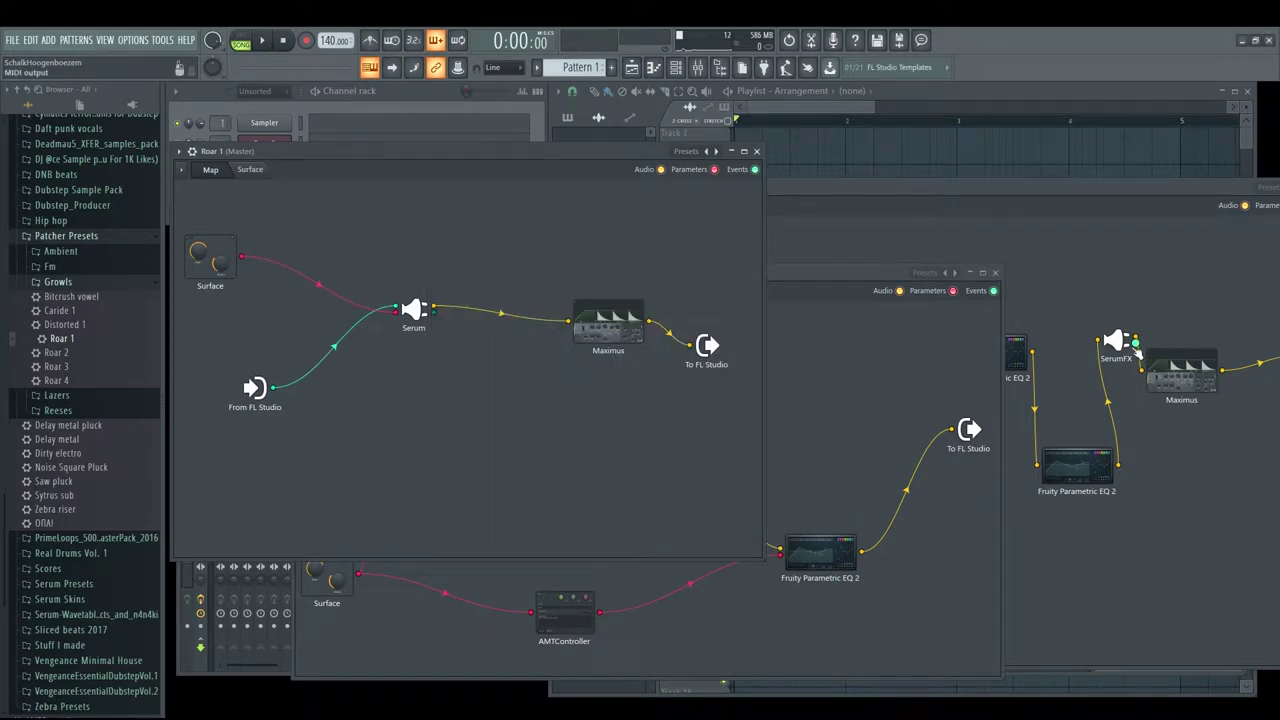
pyautogui.click(843, 270)
# Step: Shift Roar 2's Maximus away from SerumFX and inspect its settings before closing Roar 2's window
pyautogui.click(1109, 200)
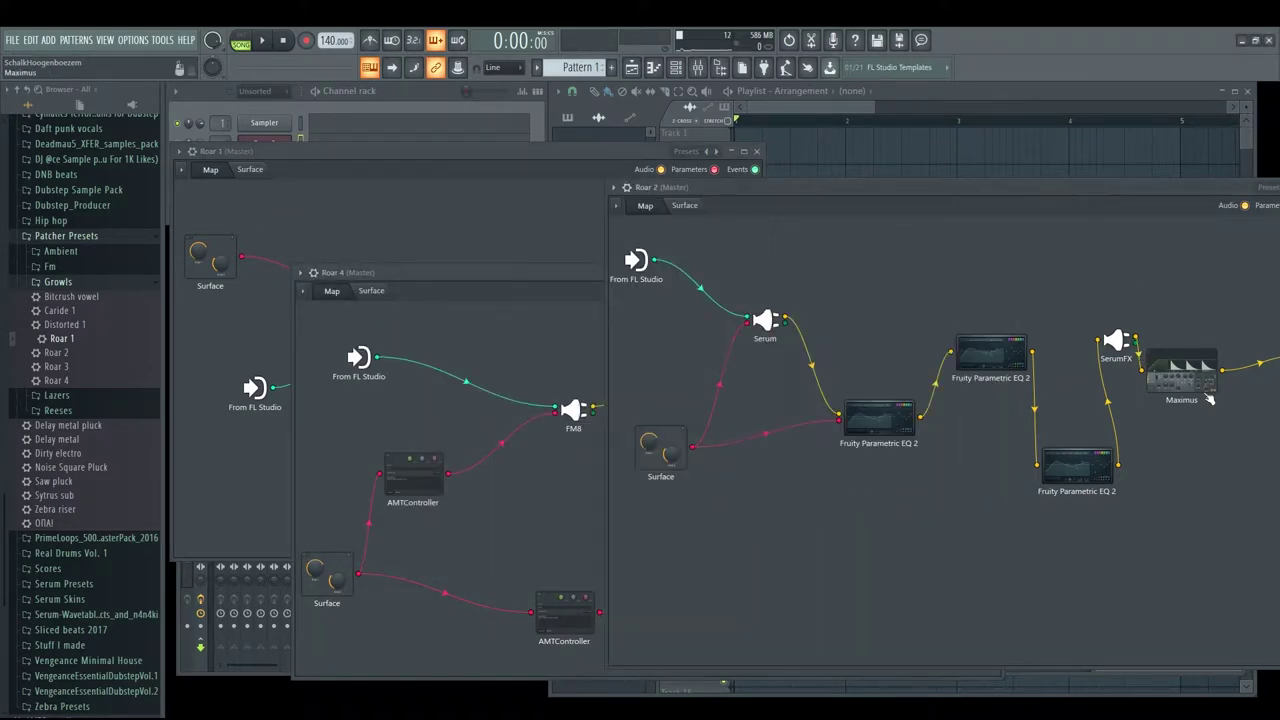
pyautogui.moveTo(1161, 190); pyautogui.dragTo(873, 216)
pyautogui.moveTo(888, 408); pyautogui.dragTo(922, 398)
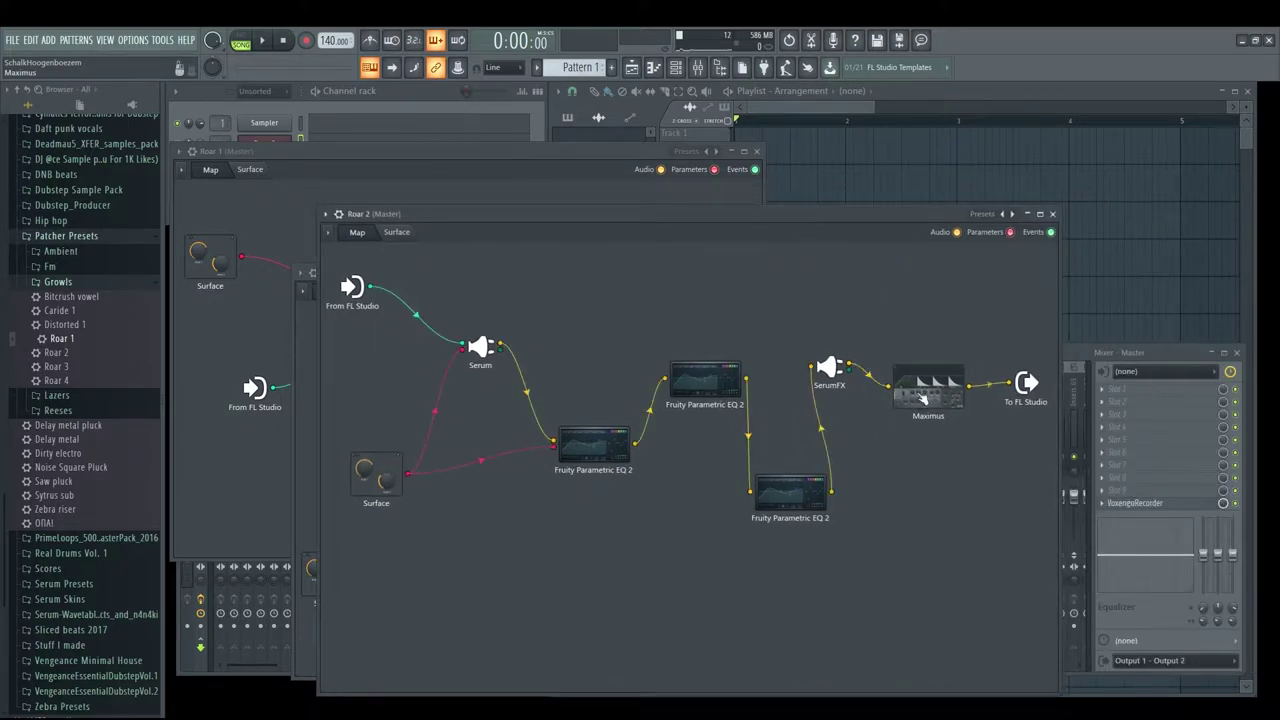
pyautogui.click(937, 397)
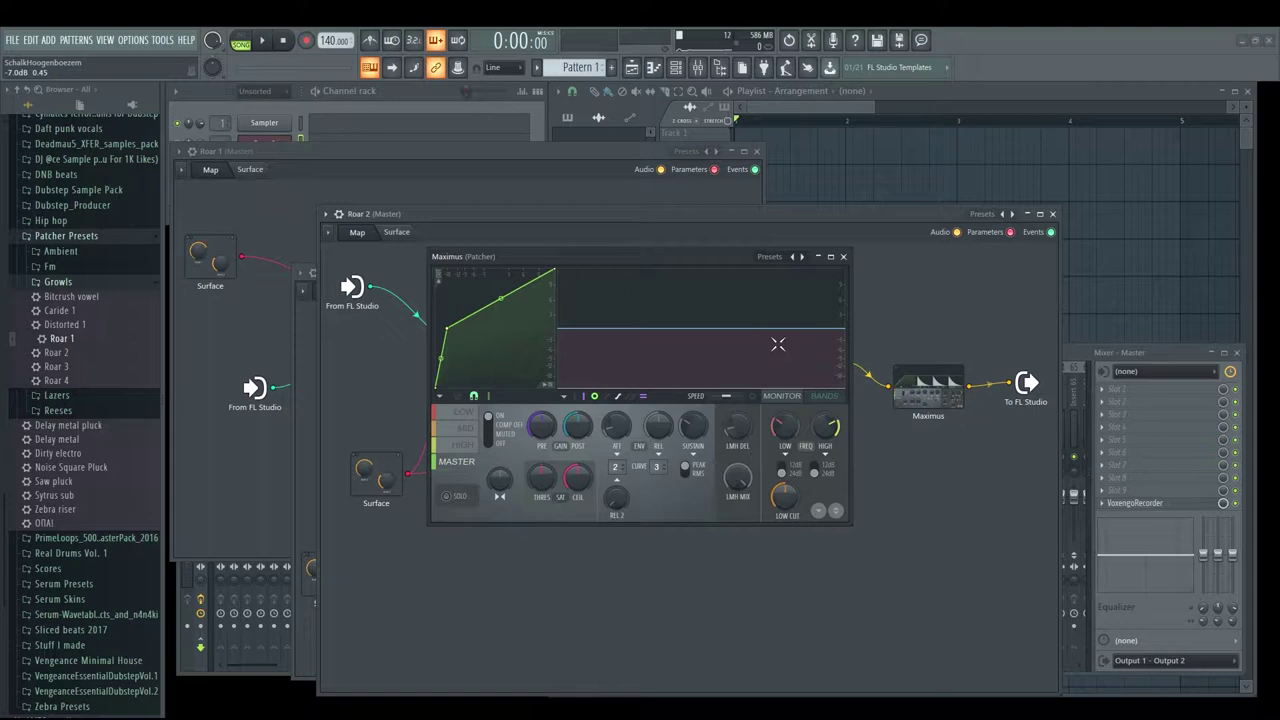
pyautogui.click(843, 256)
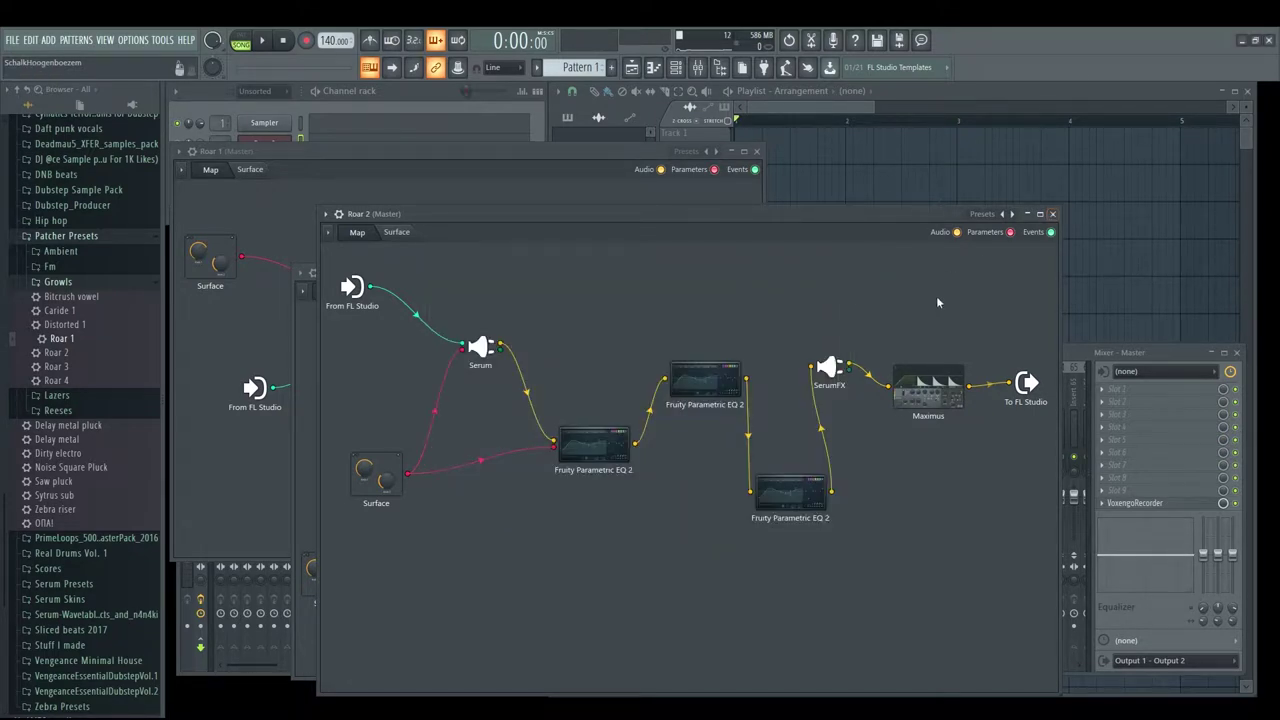
pyautogui.click(1051, 213)
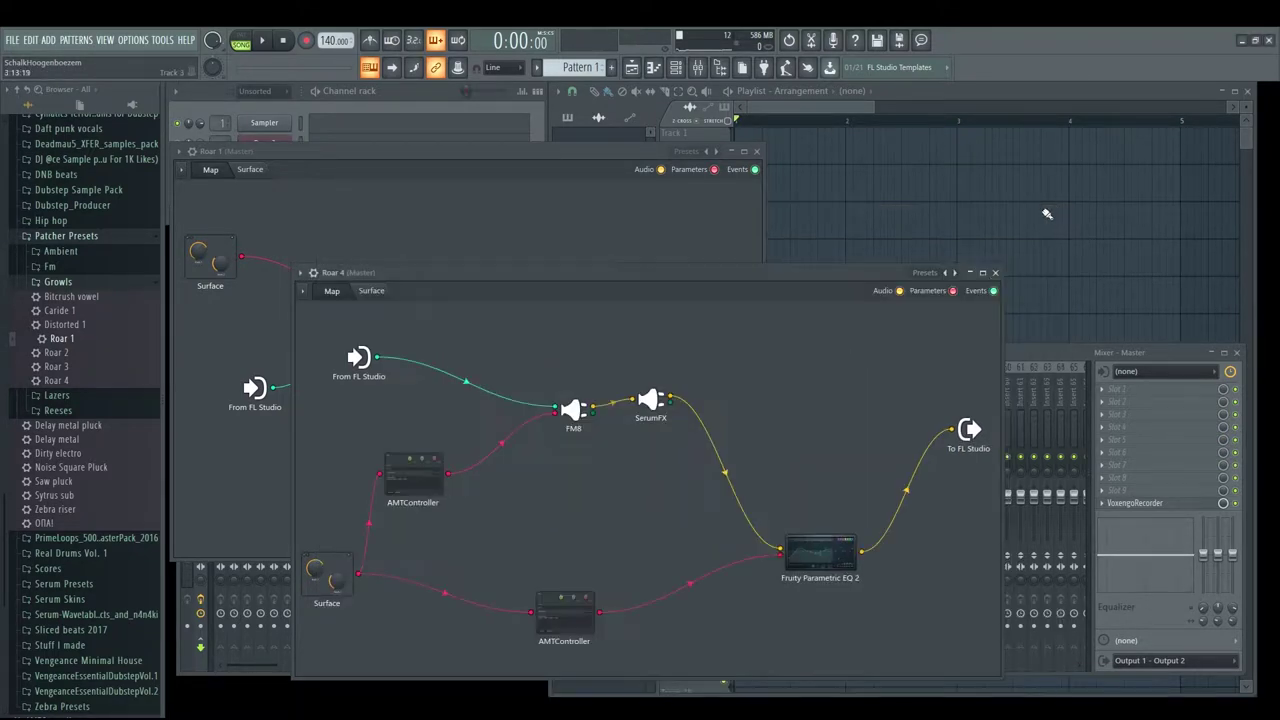
# Step: Compare the maps of Roar 1 and Roar 4, ending with Roar 1 in front
pyautogui.click(632, 157)
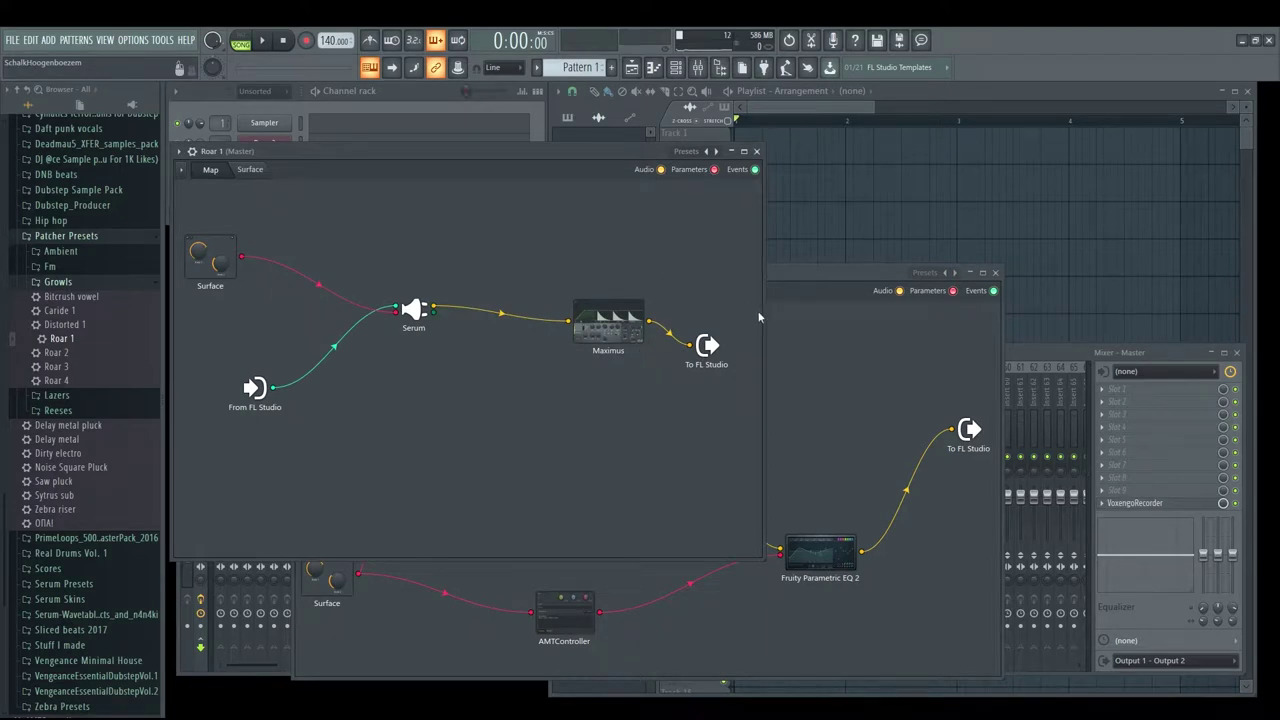
pyautogui.click(795, 275)
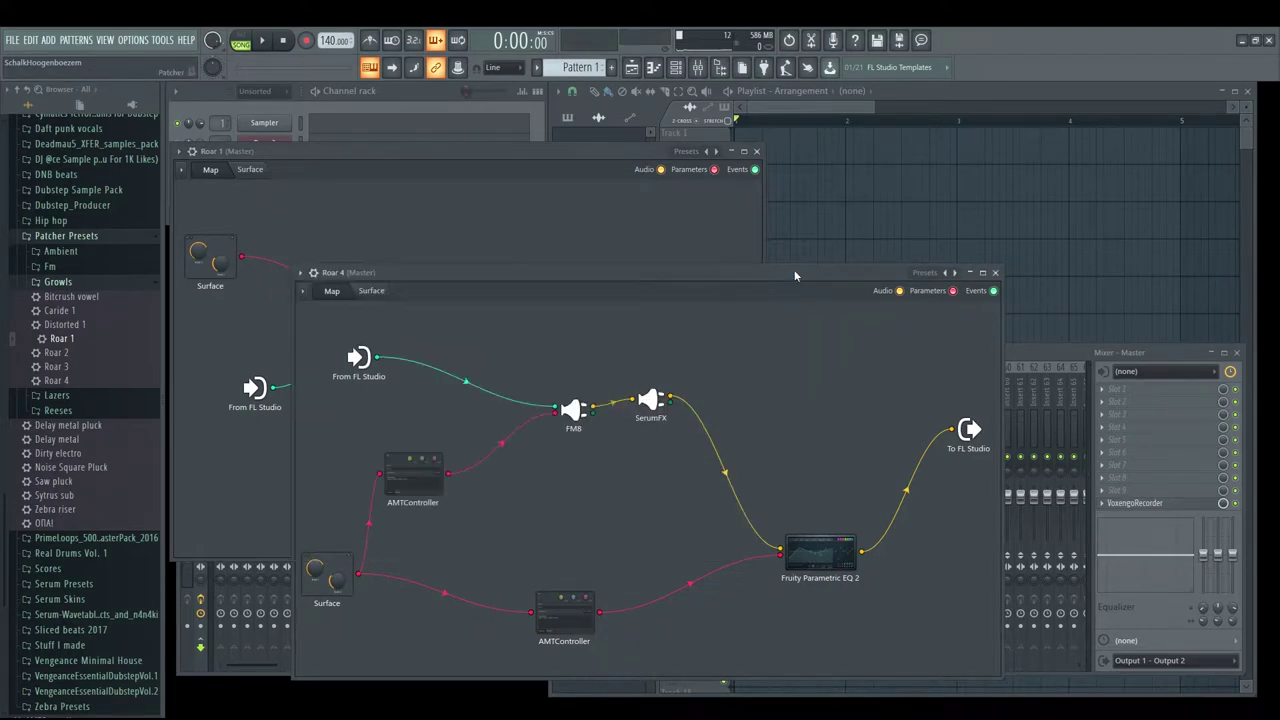
pyautogui.click(483, 156)
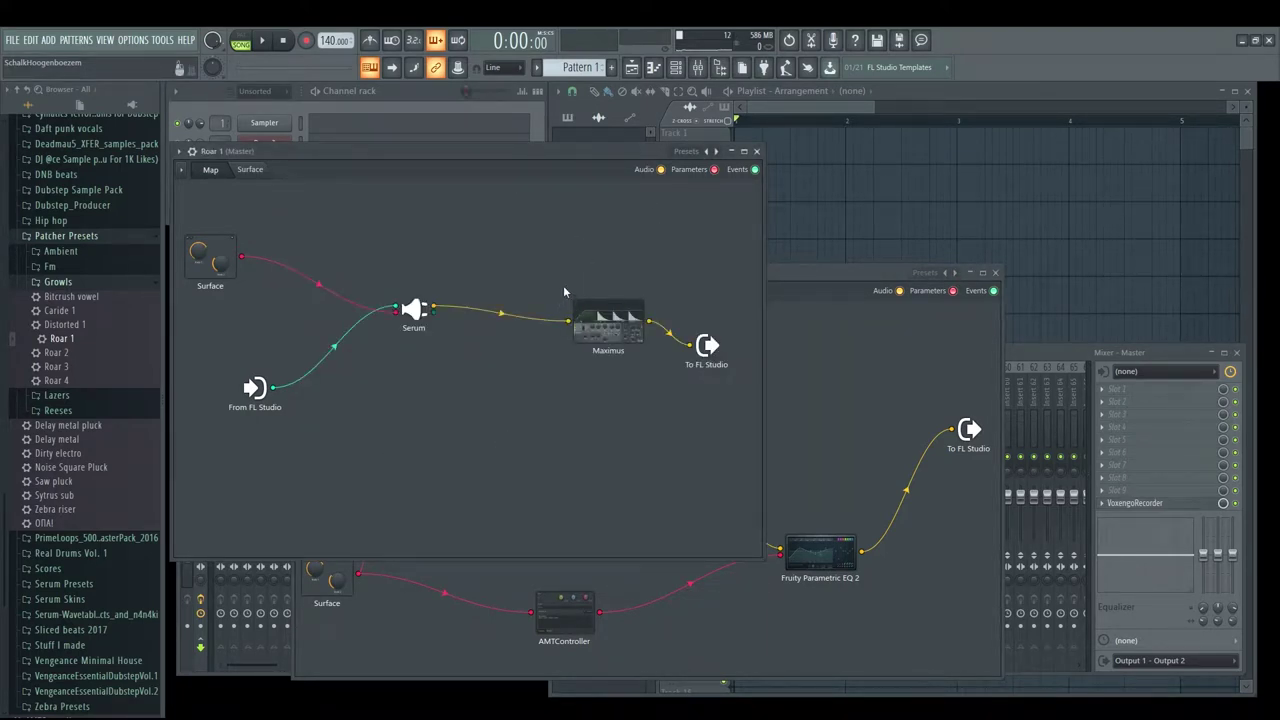
# Step: Show Roar 1's surface controls and audition notes while turning the WEW! knob up
pyautogui.click(252, 170)
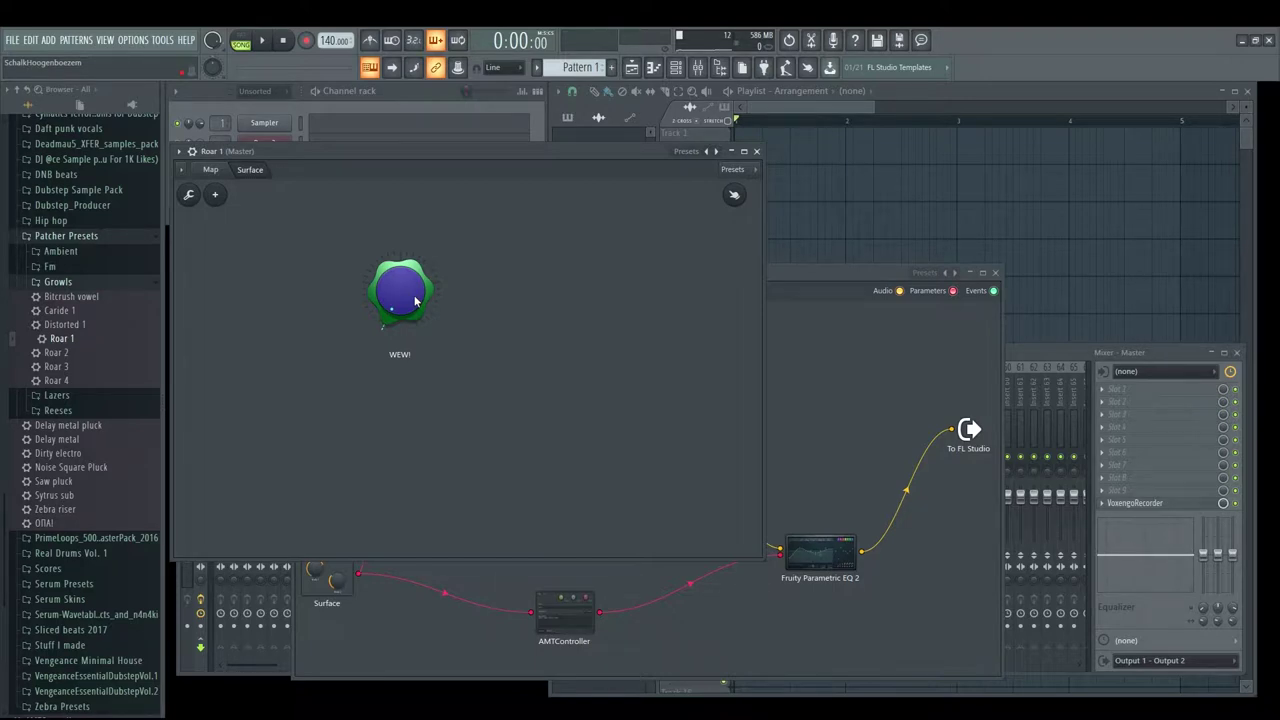
pyautogui.press('c')
pyautogui.moveTo(414, 300); pyautogui.dragTo(414, 215)
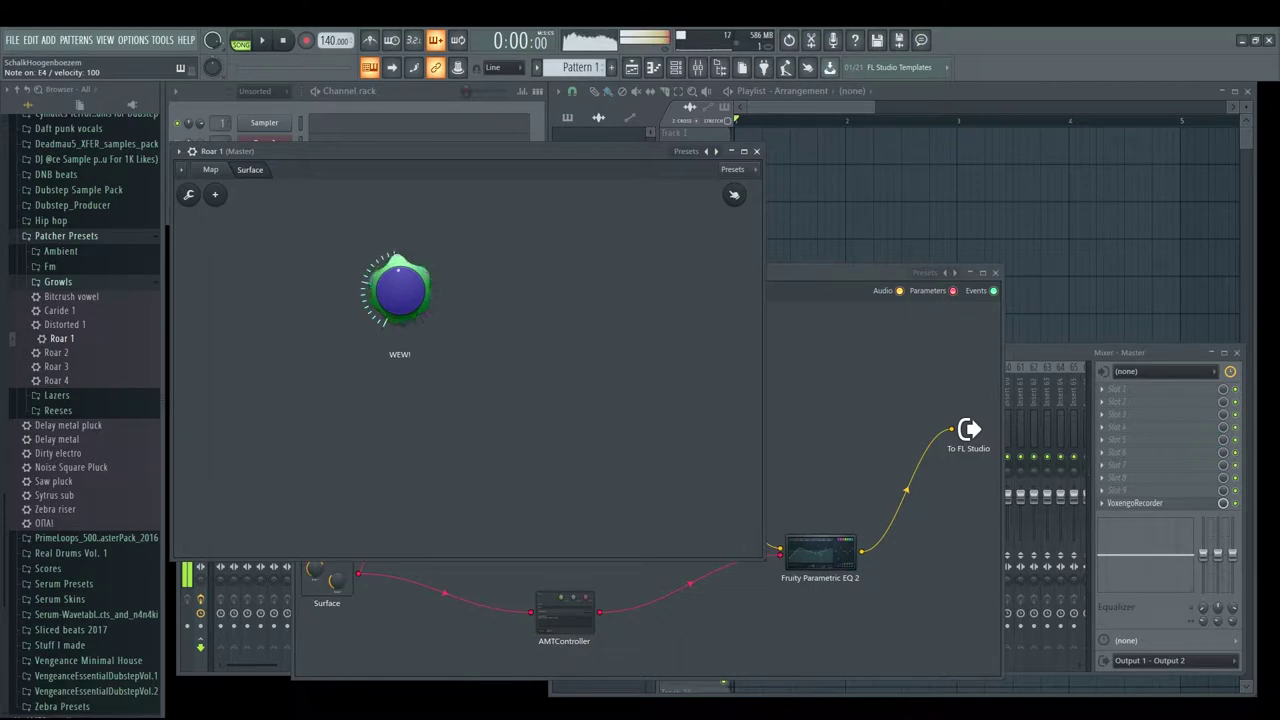
pyautogui.press('v')
pyautogui.moveTo(401, 299)
pyautogui.mouseDown()
pyautogui.moveTo(401, 350)
pyautogui.moveTo(401, 299)
pyautogui.mouseUp()
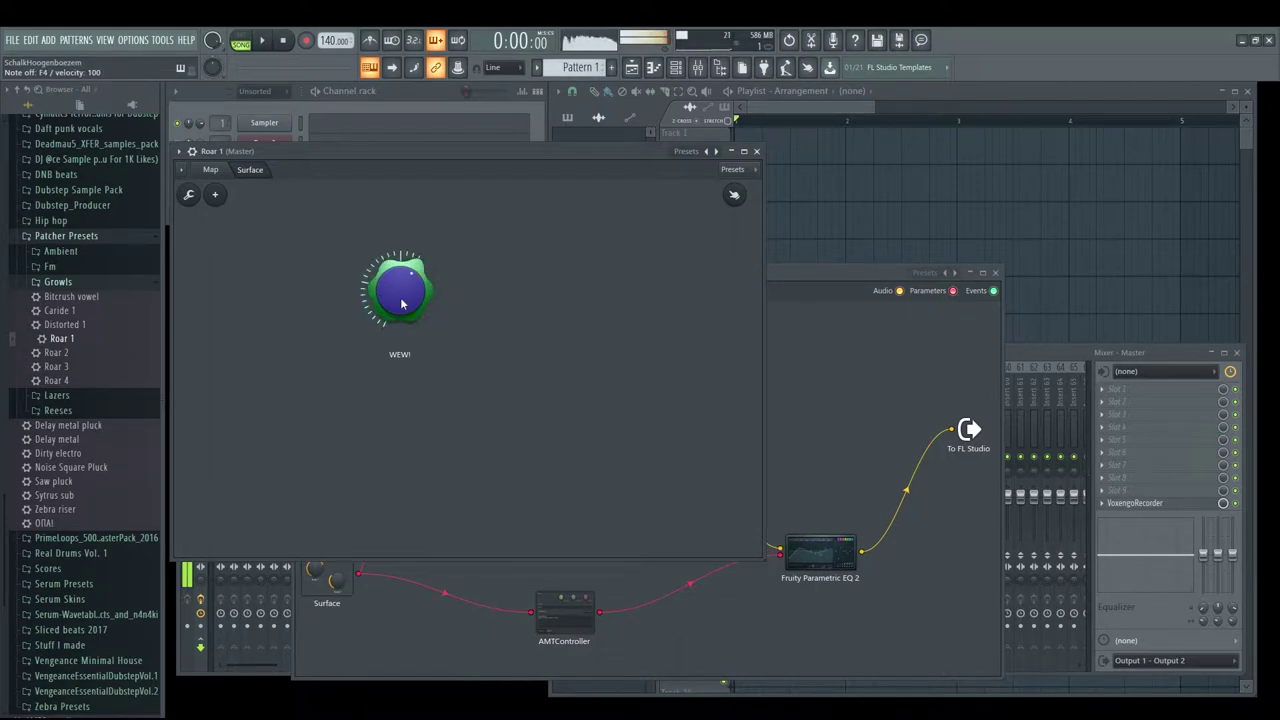
# Step: Examine the oscillator and effects settings of the Serum instance in Roar 1's map
pyautogui.click(222, 171)
pyautogui.click(414, 312)
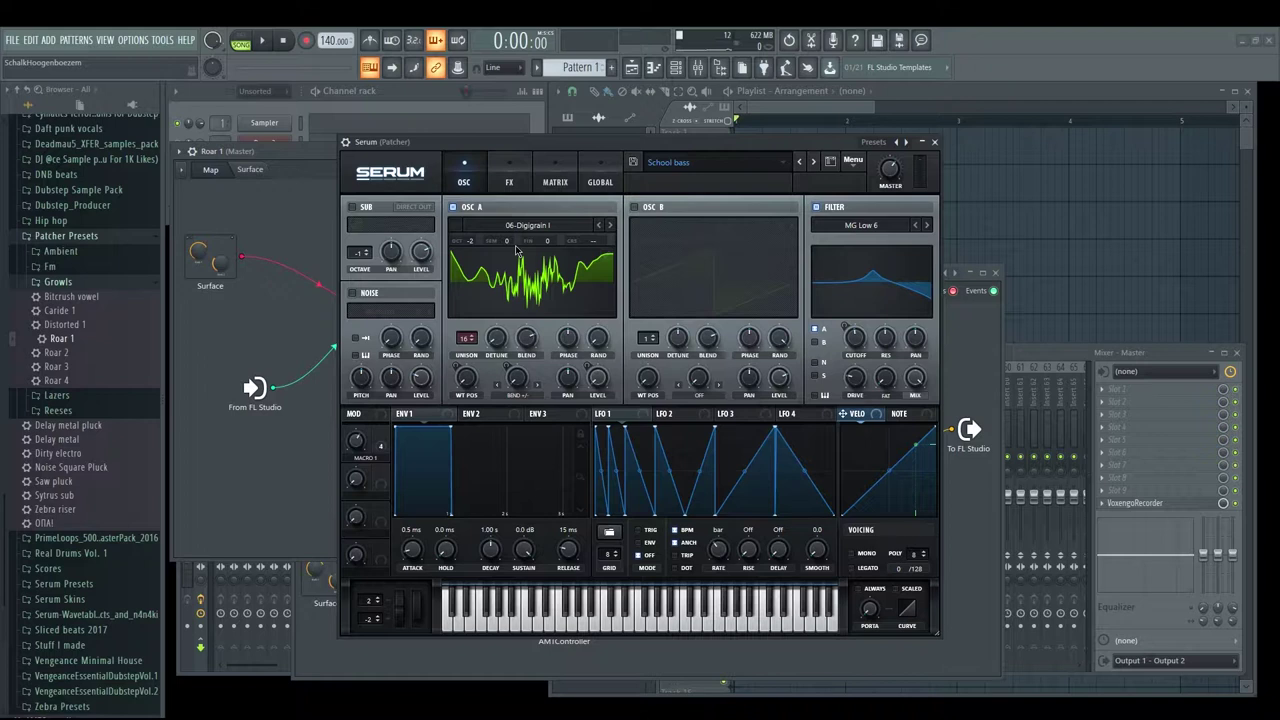
pyautogui.click(509, 181)
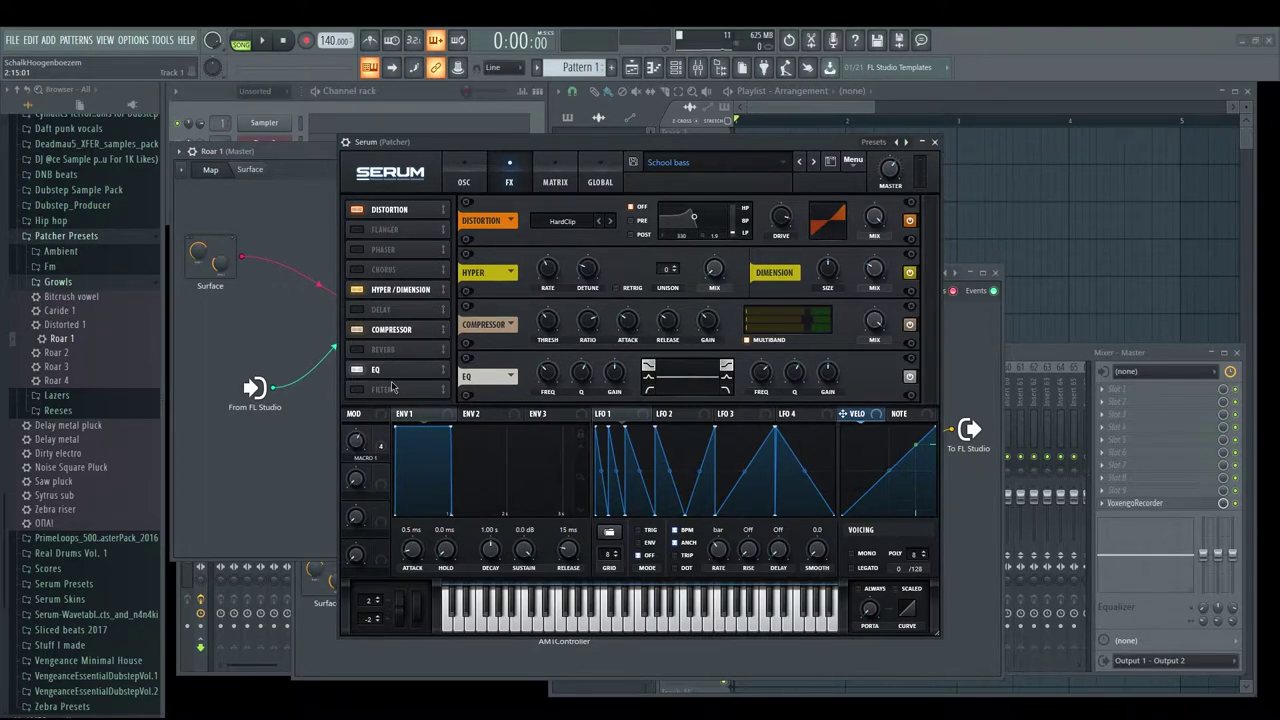
pyautogui.click(934, 141)
# Step: Add three Fruity Parametric EQ 2 effects below the audio chain in Roar 1's map
pyautogui.moveTo(525, 152); pyautogui.dragTo(764, 182)
pyautogui.press('F8')
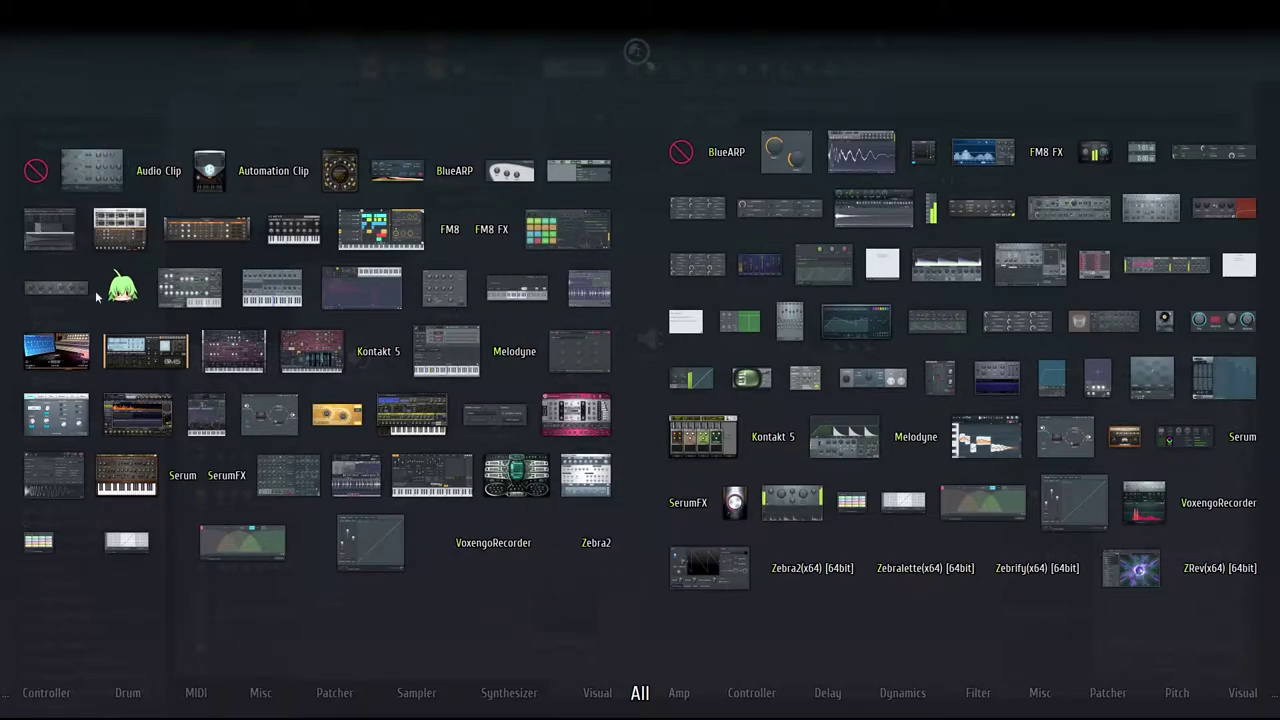
pyautogui.moveTo(641, 693)
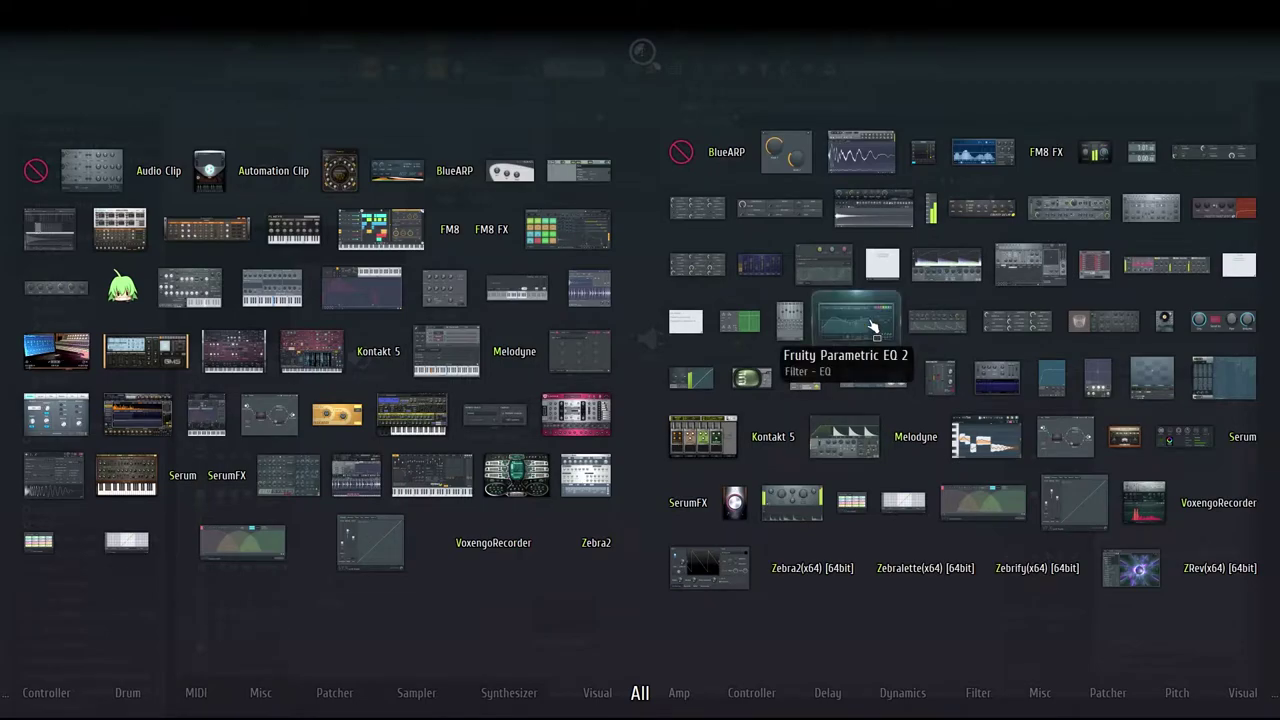
pyautogui.moveTo(887, 300); pyautogui.dragTo(773, 455)
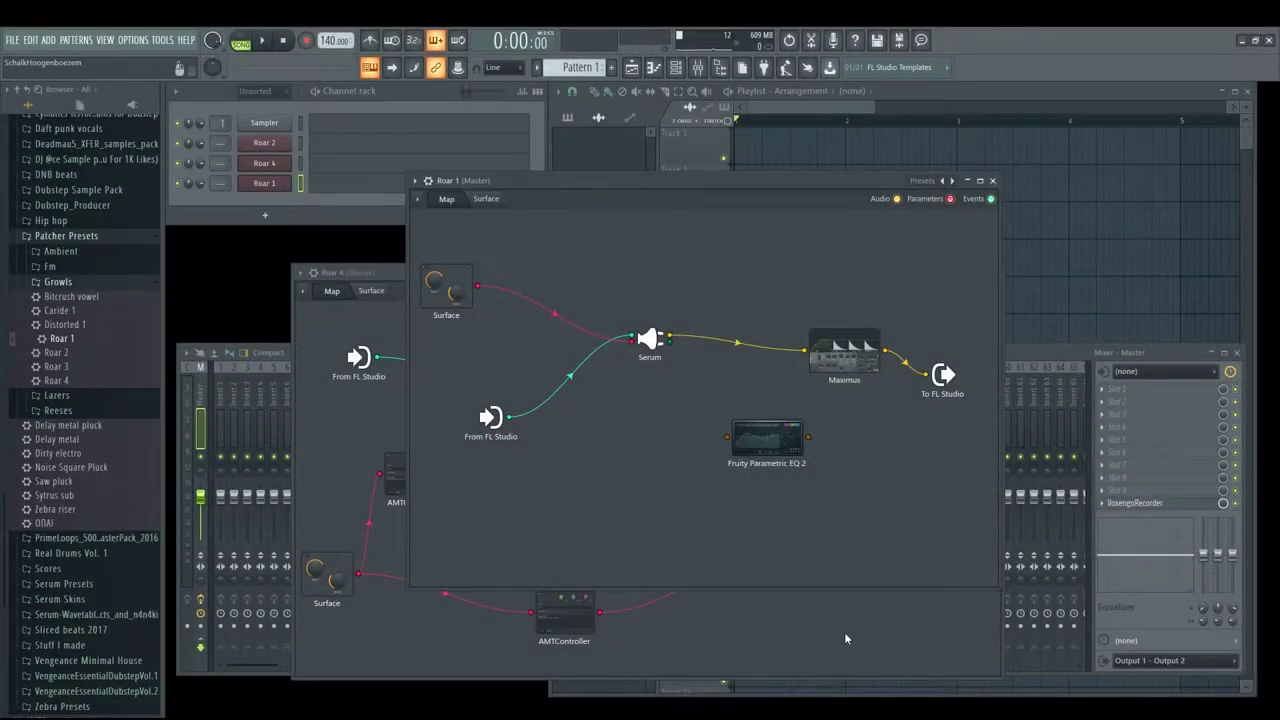
pyautogui.press('F8')
pyautogui.moveTo(813, 519); pyautogui.dragTo(769, 500)
pyautogui.press('F8')
pyautogui.moveTo(887, 300); pyautogui.dragTo(847, 510)
# Step: Delete the three unconnected Fruity Parametric EQ 2 effects from Roar 1's map
pyautogui.rightClick(847, 505)
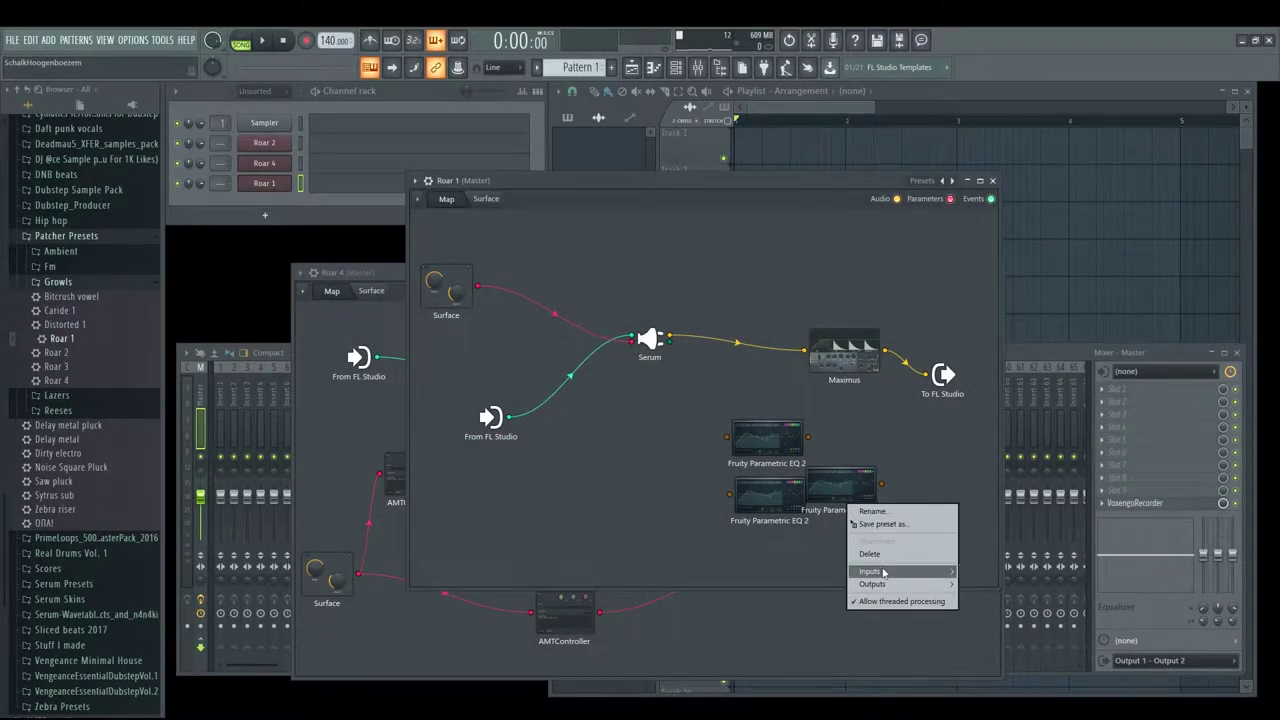
pyautogui.click(870, 553)
pyautogui.rightClick(799, 491)
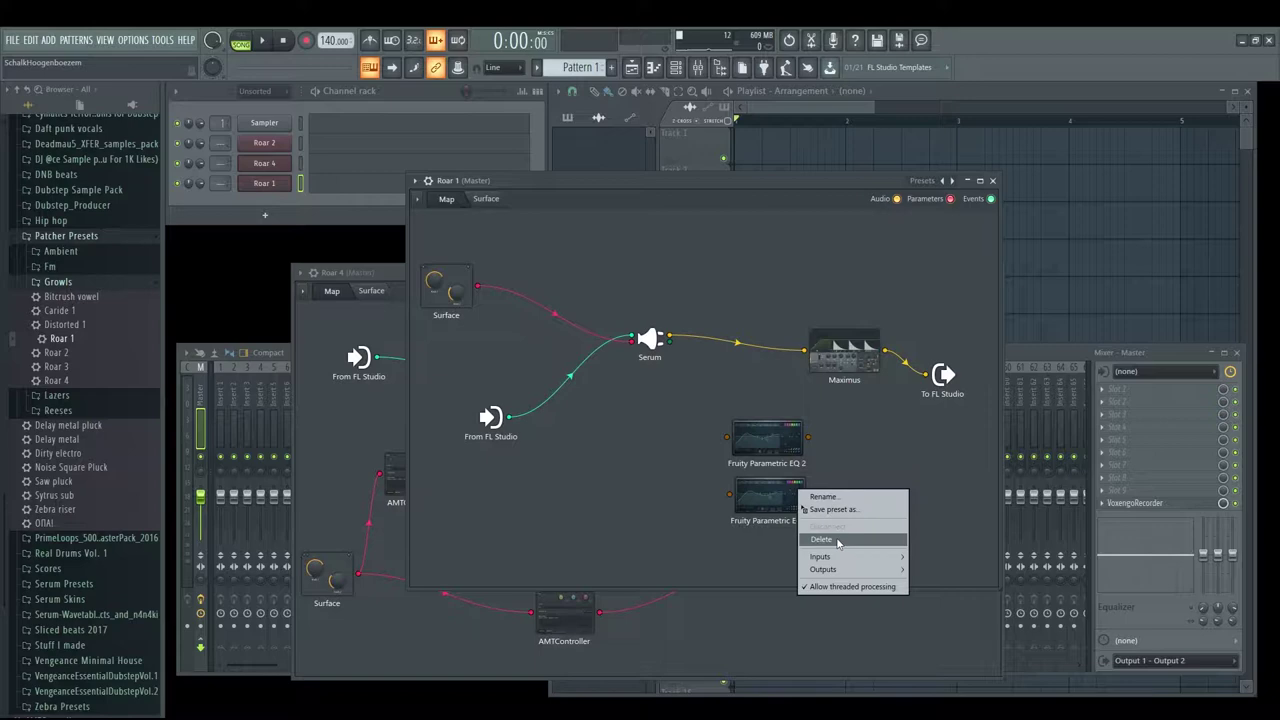
pyautogui.click(820, 539)
pyautogui.rightClick(799, 443)
pyautogui.click(820, 493)
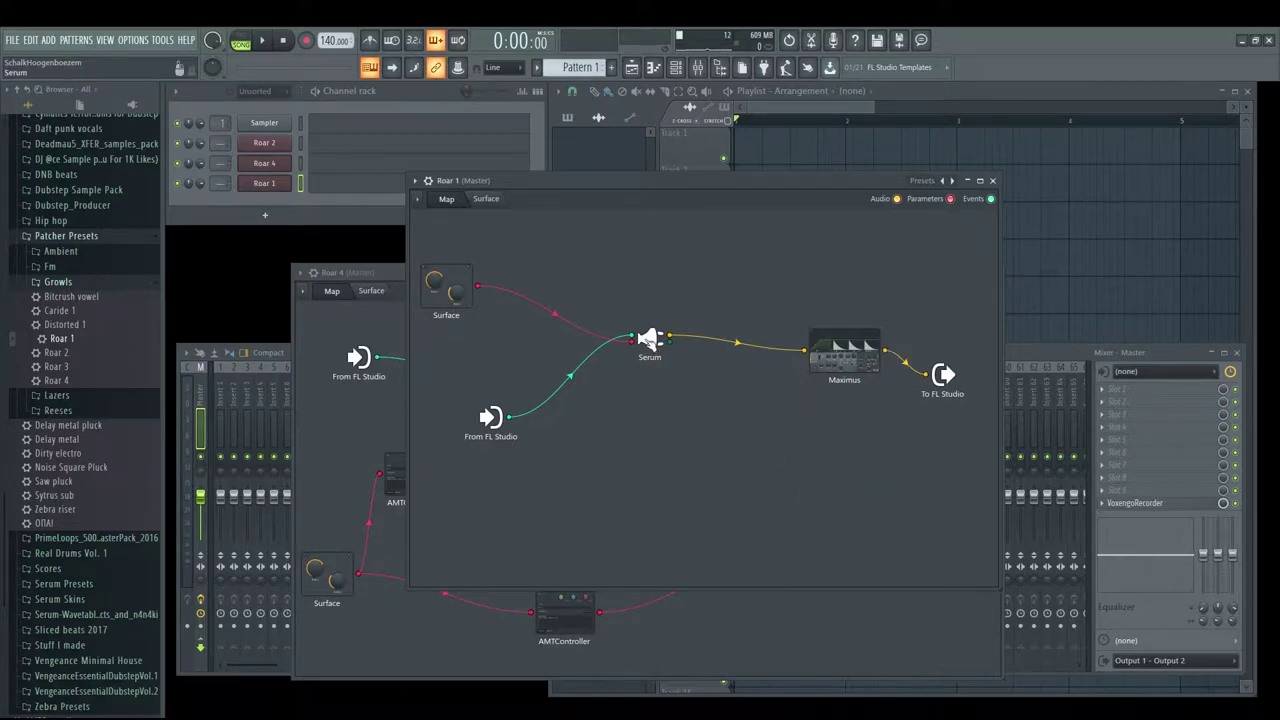
# Step: Review the effects rack of Roar 1's Serum once more
pyautogui.doubleClick(648, 342)
pyautogui.click(515, 177)
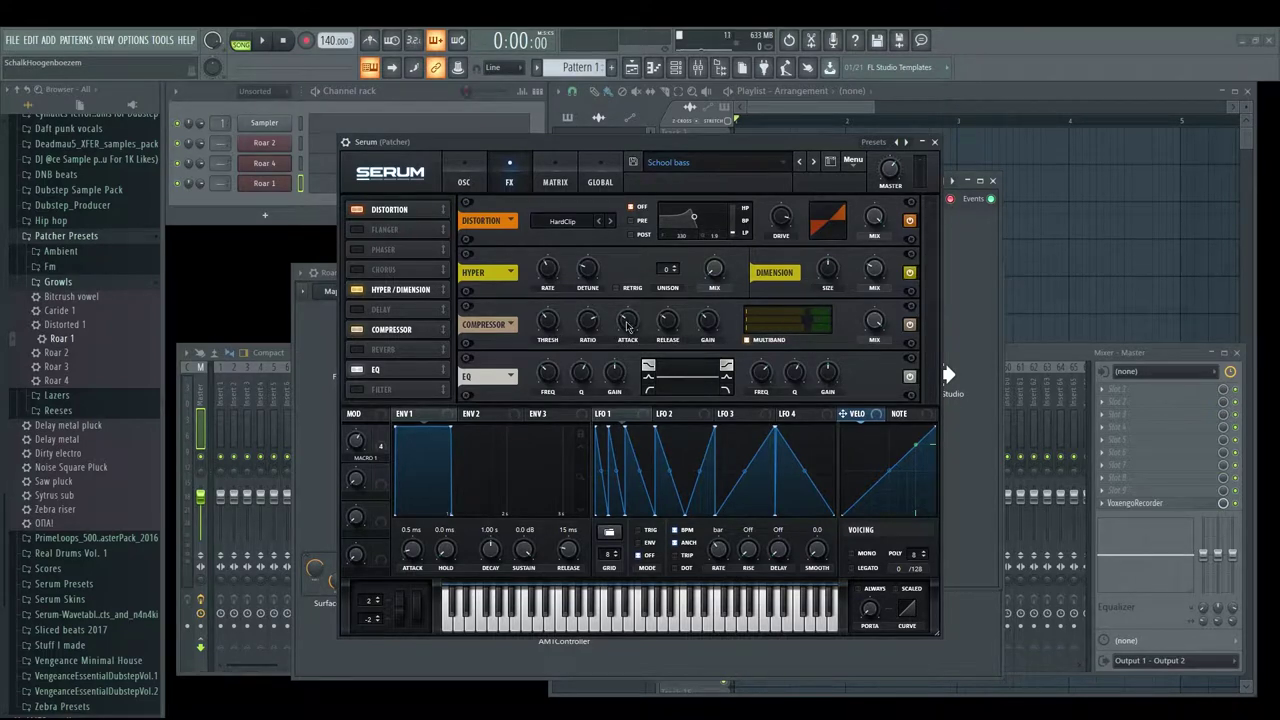
pyautogui.click(934, 141)
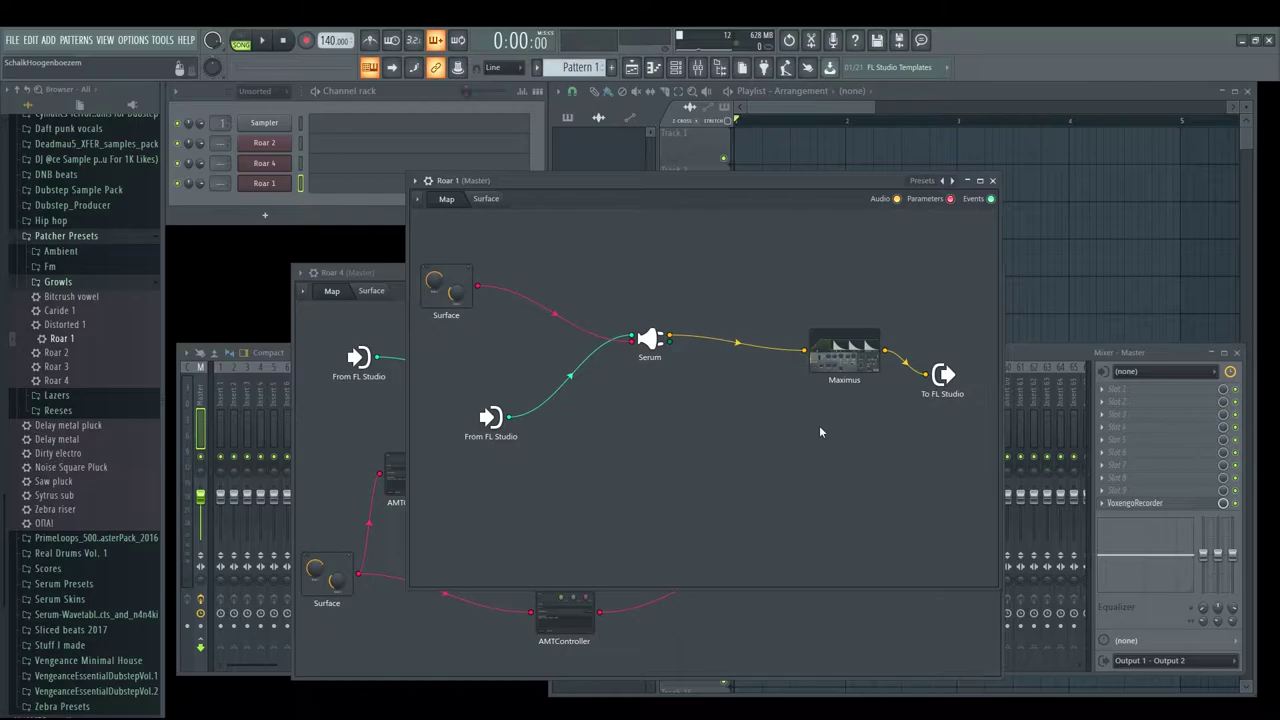
pyautogui.press('F8')
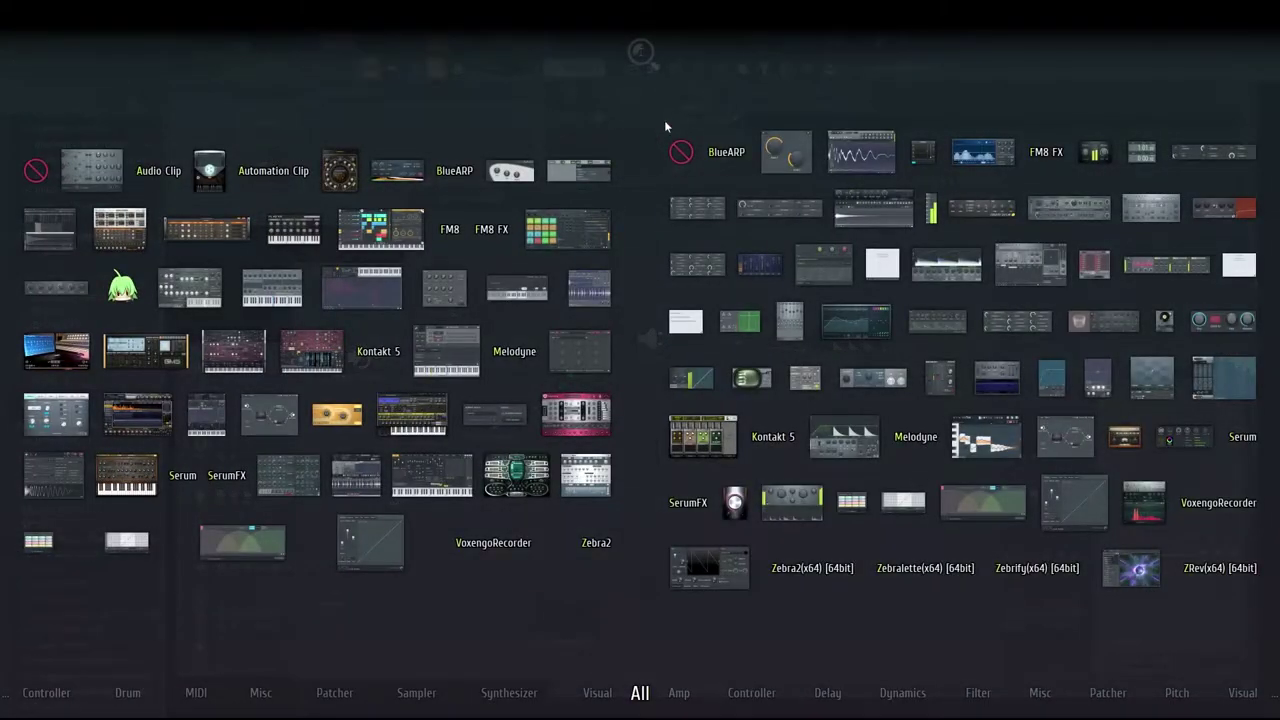
pyautogui.press('Escape')
pyautogui.press('space')
pyautogui.moveTo(670, 336); pyautogui.dragTo(811, 488)
pyautogui.press('space')
# Step: Bring the mixer in front of Roar 4's window, and place Roar 1's window higher on top of it
pyautogui.moveTo(640, 177); pyautogui.dragTo(612, 197)
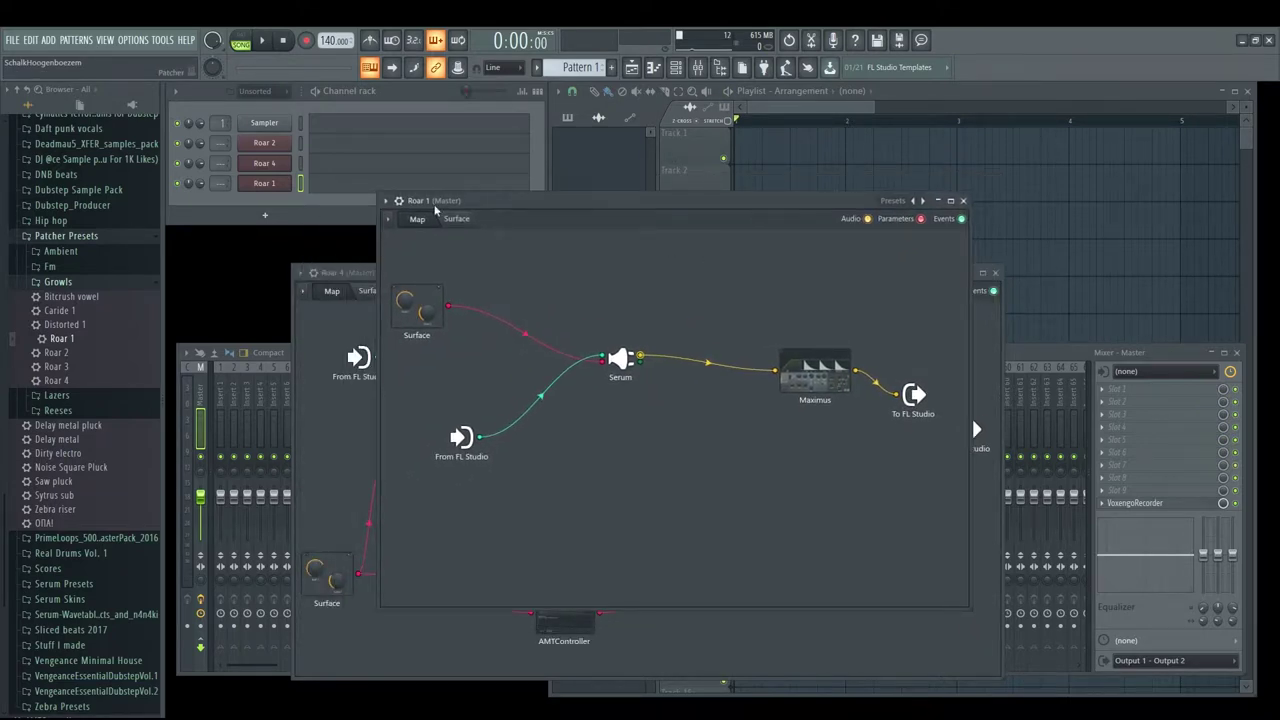
pyautogui.moveTo(531, 188); pyautogui.dragTo(591, 197)
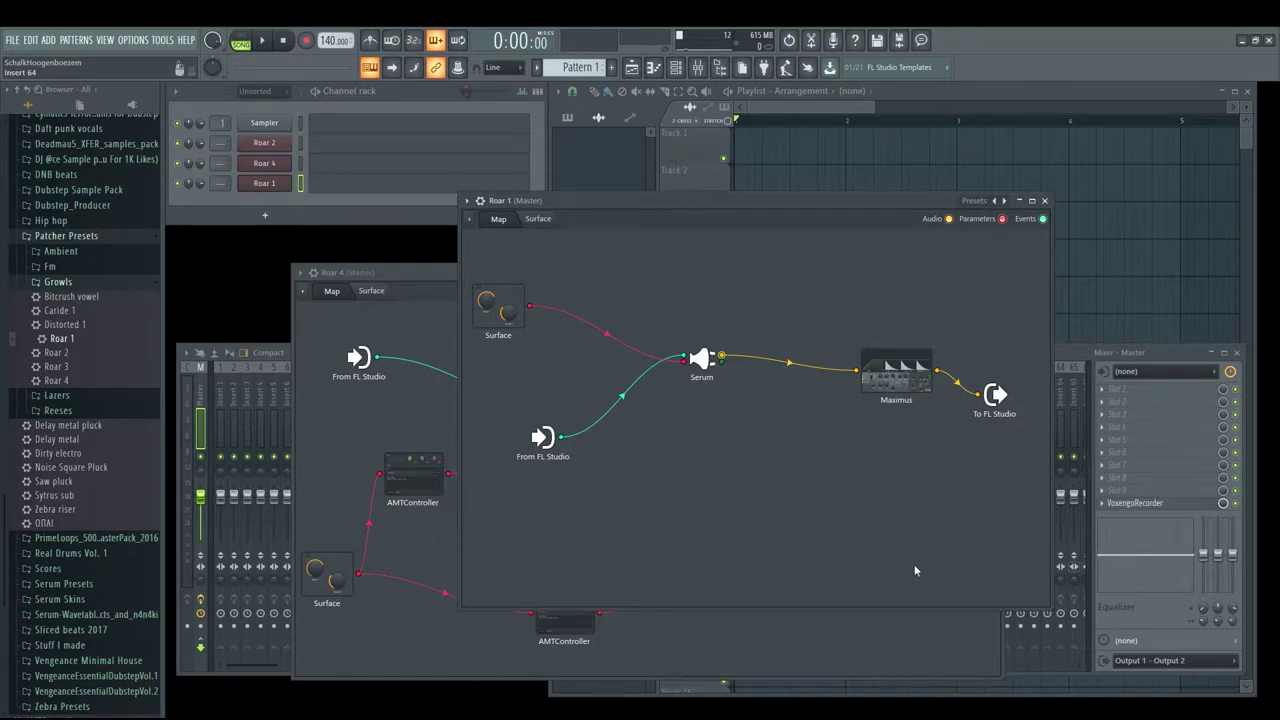
pyautogui.click(1066, 370)
pyautogui.click(696, 214)
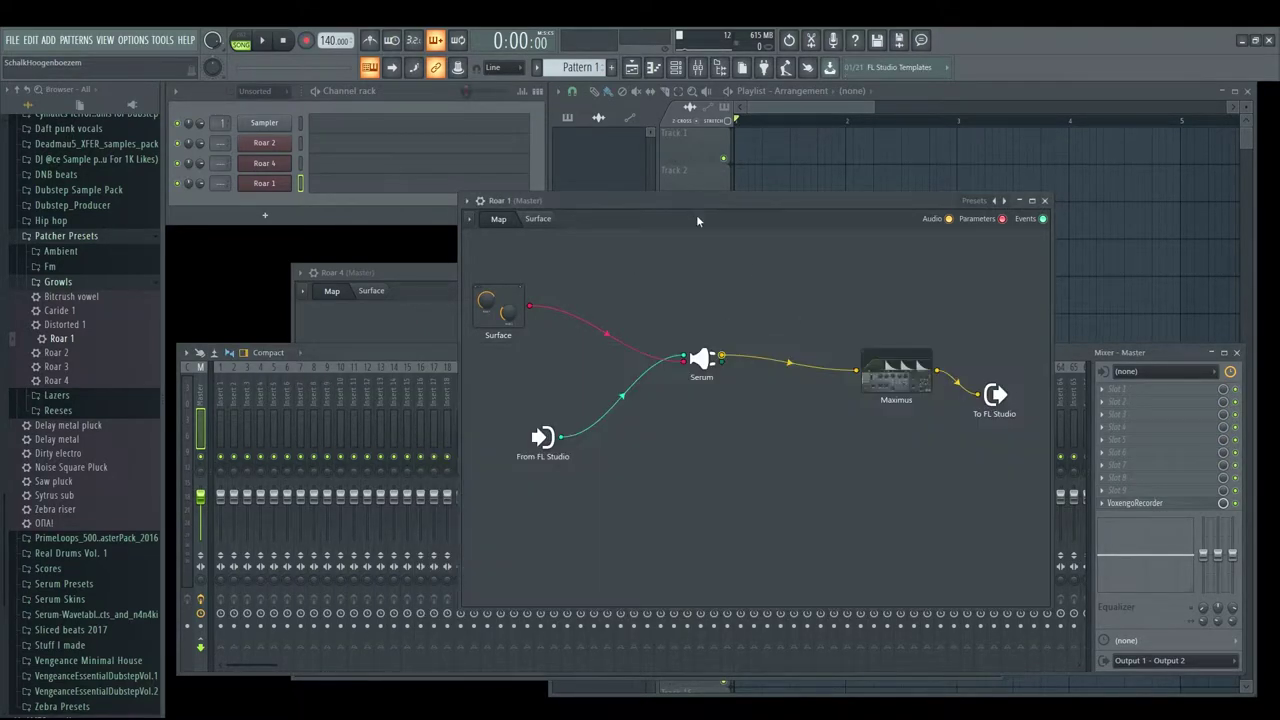
pyautogui.moveTo(521, 193); pyautogui.dragTo(406, 105)
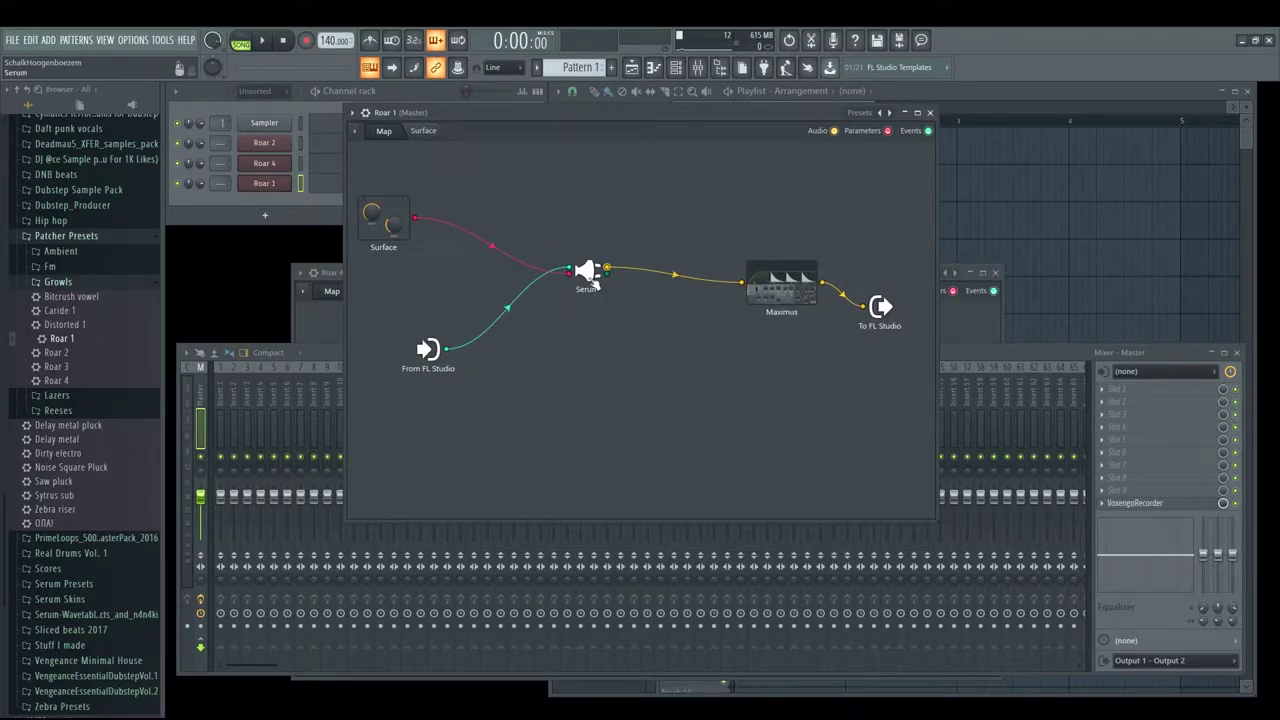
# Step: Move the Serum, From FL Studio, Maximus and To FL Studio nodes lower in Roar 1's map, leaving Surface in place
pyautogui.moveTo(589, 275); pyautogui.dragTo(588, 352)
pyautogui.moveTo(410, 347); pyautogui.dragTo(379, 427)
pyautogui.moveTo(774, 295); pyautogui.dragTo(751, 330)
pyautogui.moveTo(880, 308); pyautogui.dragTo(886, 355)
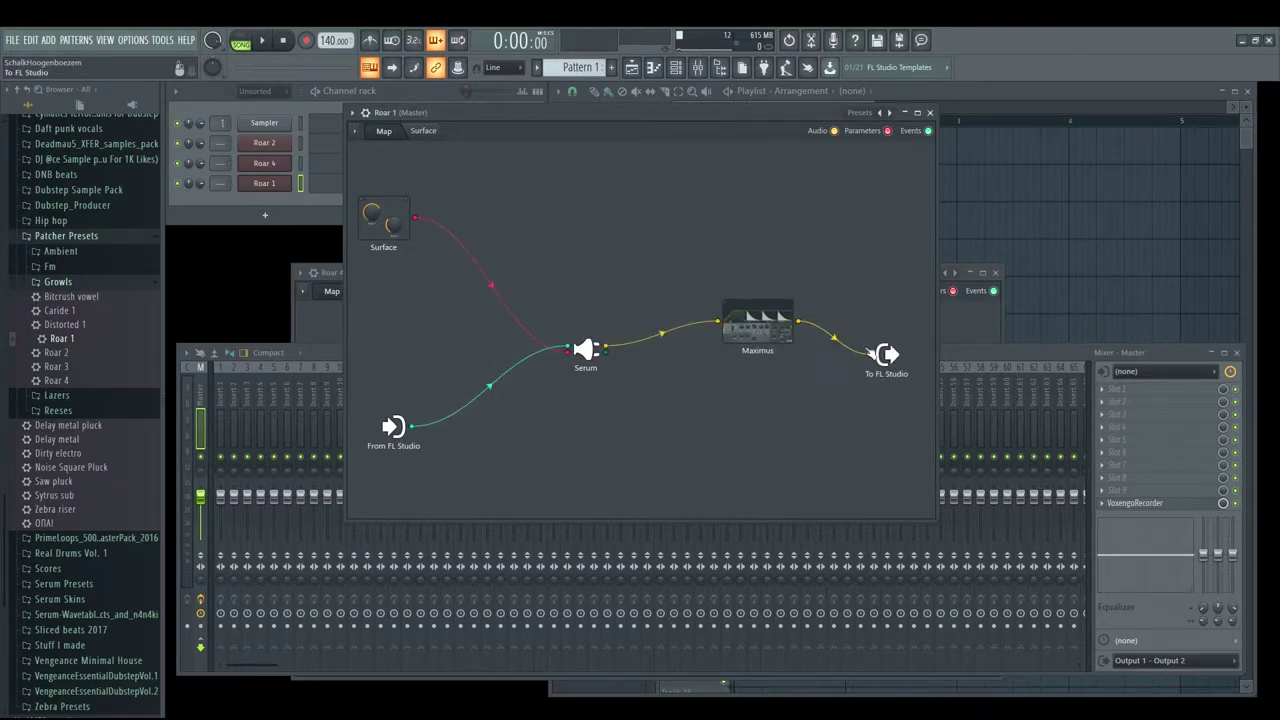
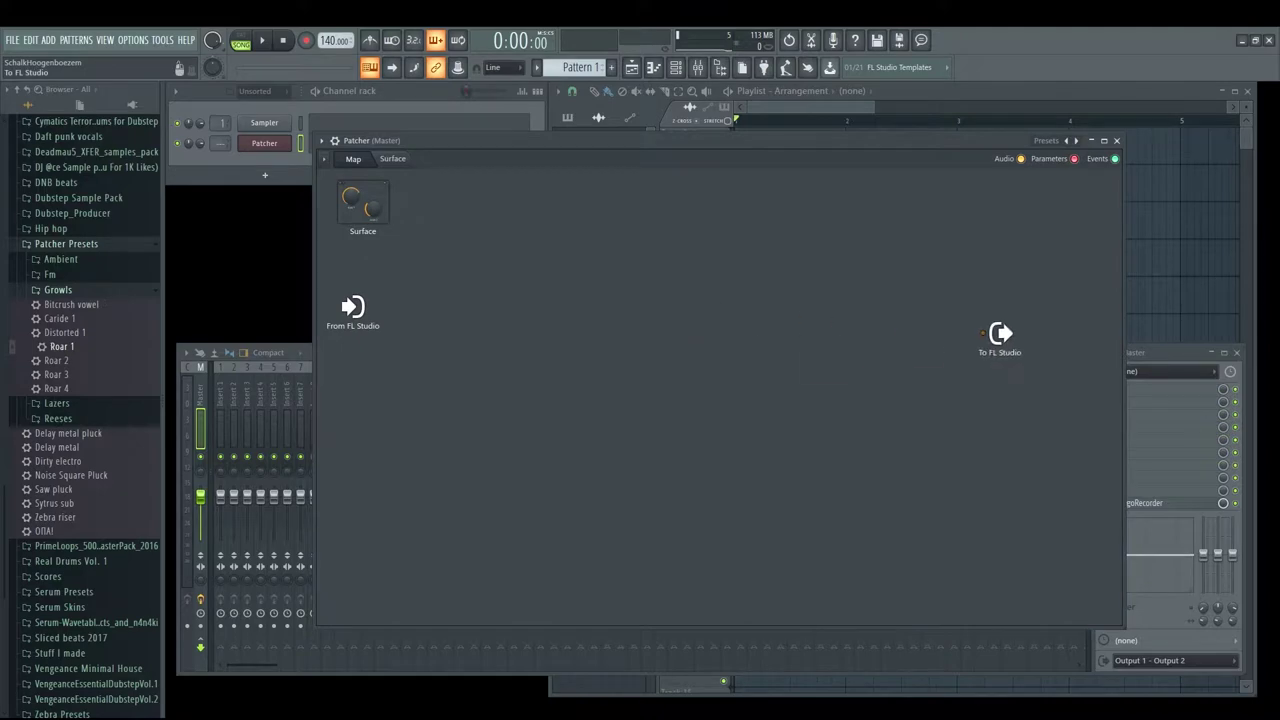
# Step: Move From FL Studio lower in Patcher's map, add a Serum node between it and To FL Studio, and open Serum's editor
pyautogui.moveTo(352, 306); pyautogui.dragTo(356, 386)
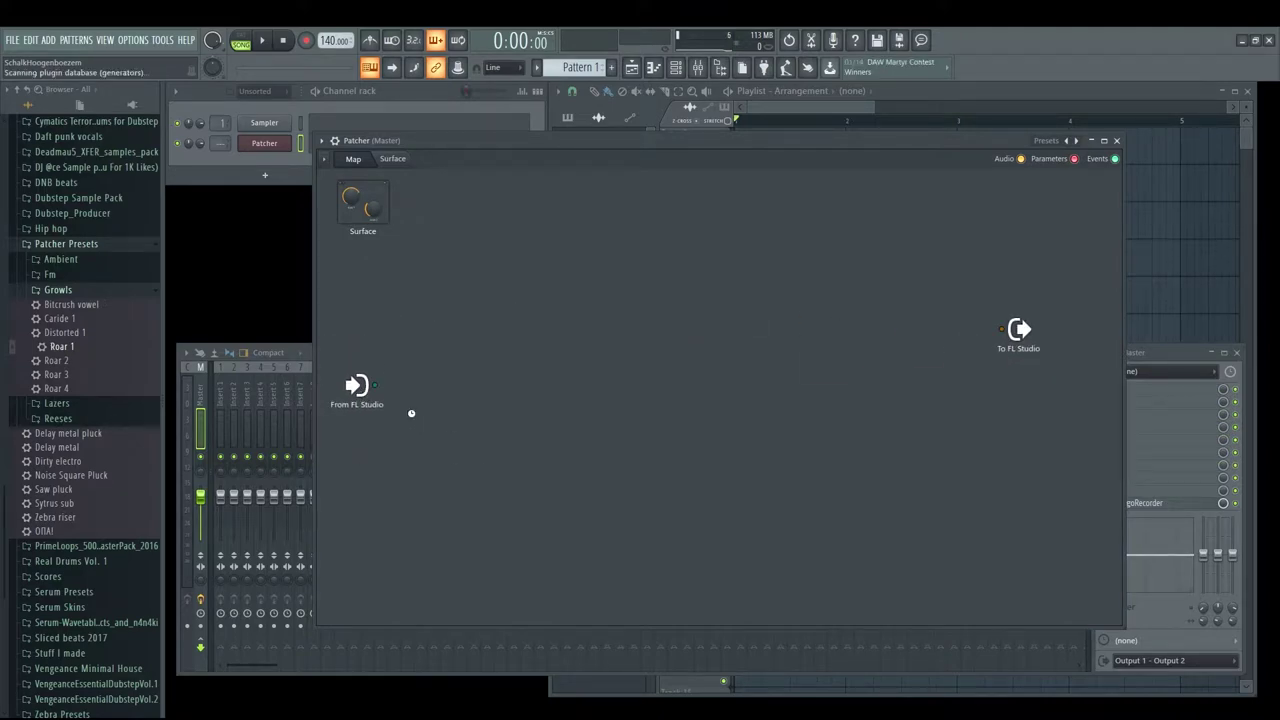
pyautogui.press('F8')
pyautogui.moveTo(190, 484); pyautogui.dragTo(475, 430)
pyautogui.doubleClick(475, 430)
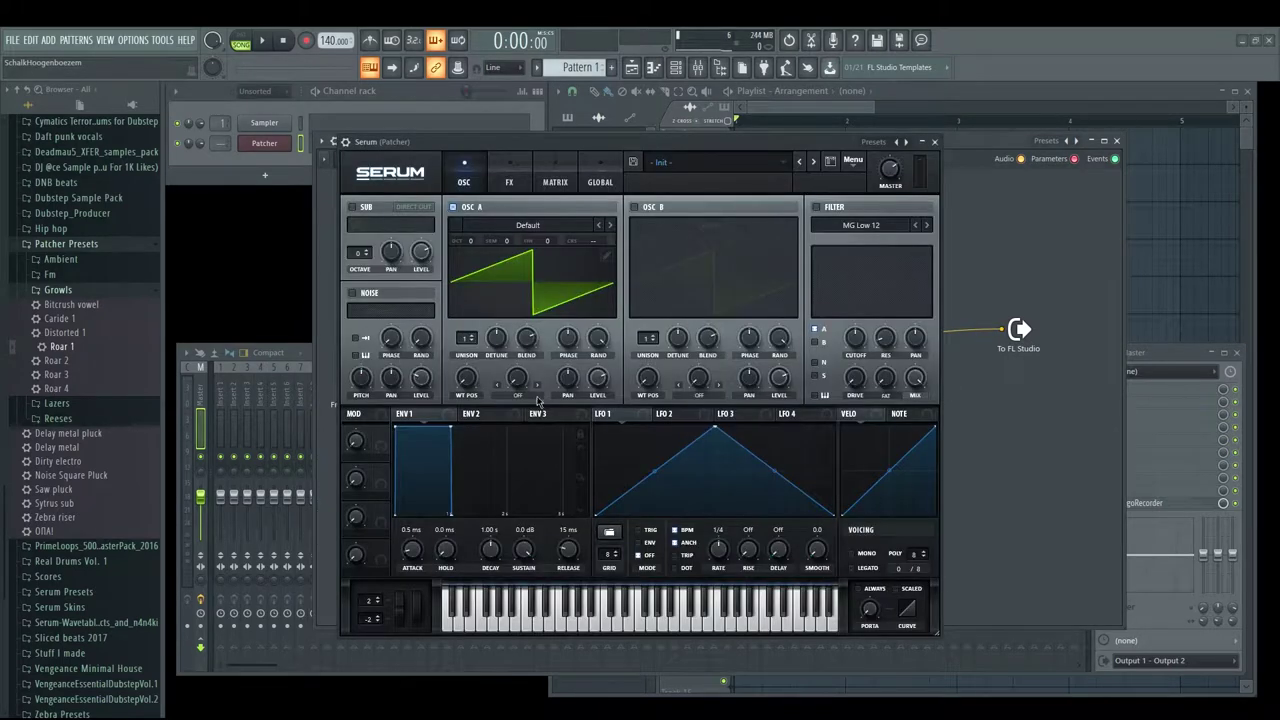
# Step: Inspect oscillator A's wavetable editor in Serum and return to the main oscillator view
pyautogui.click(606, 257)
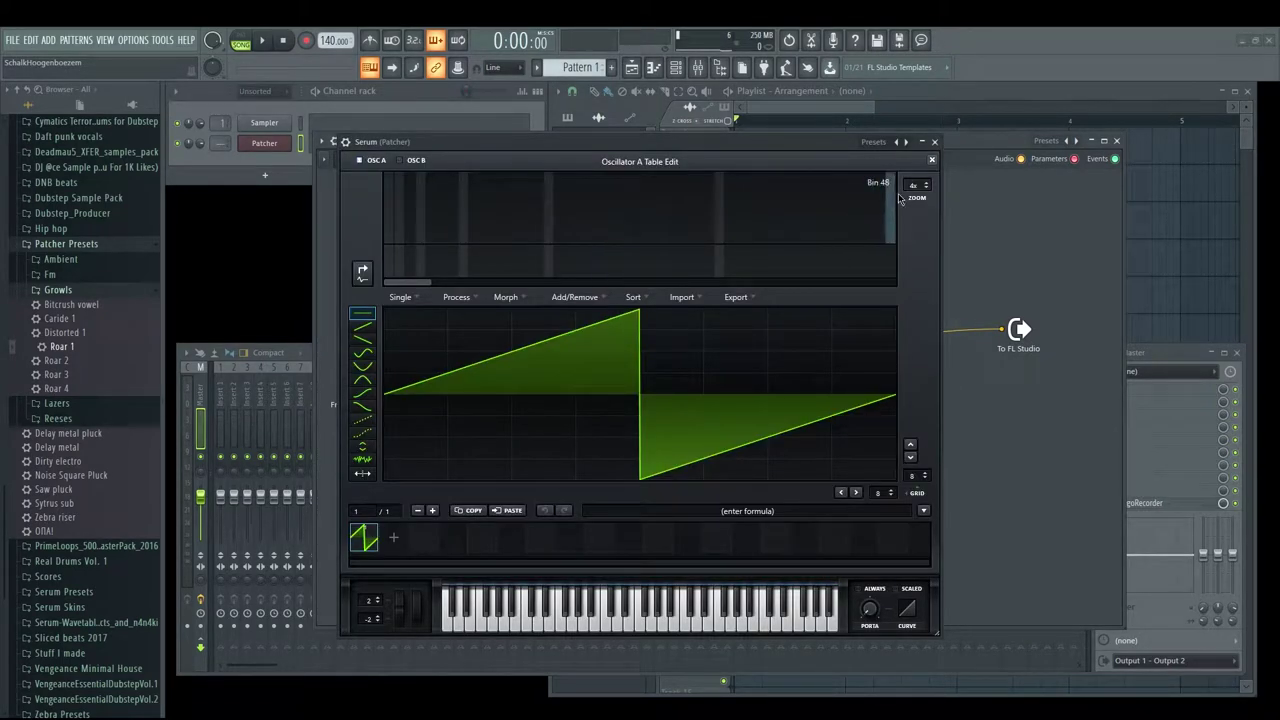
pyautogui.click(931, 159)
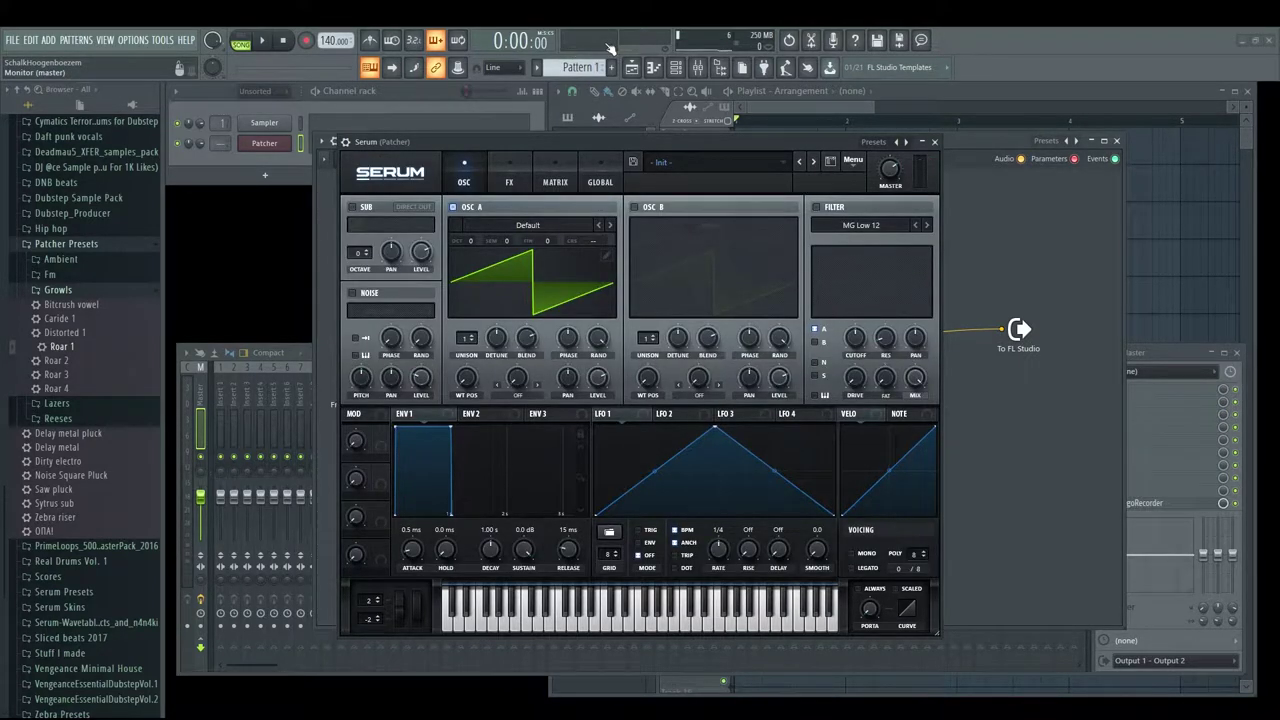
pyautogui.click(606, 257)
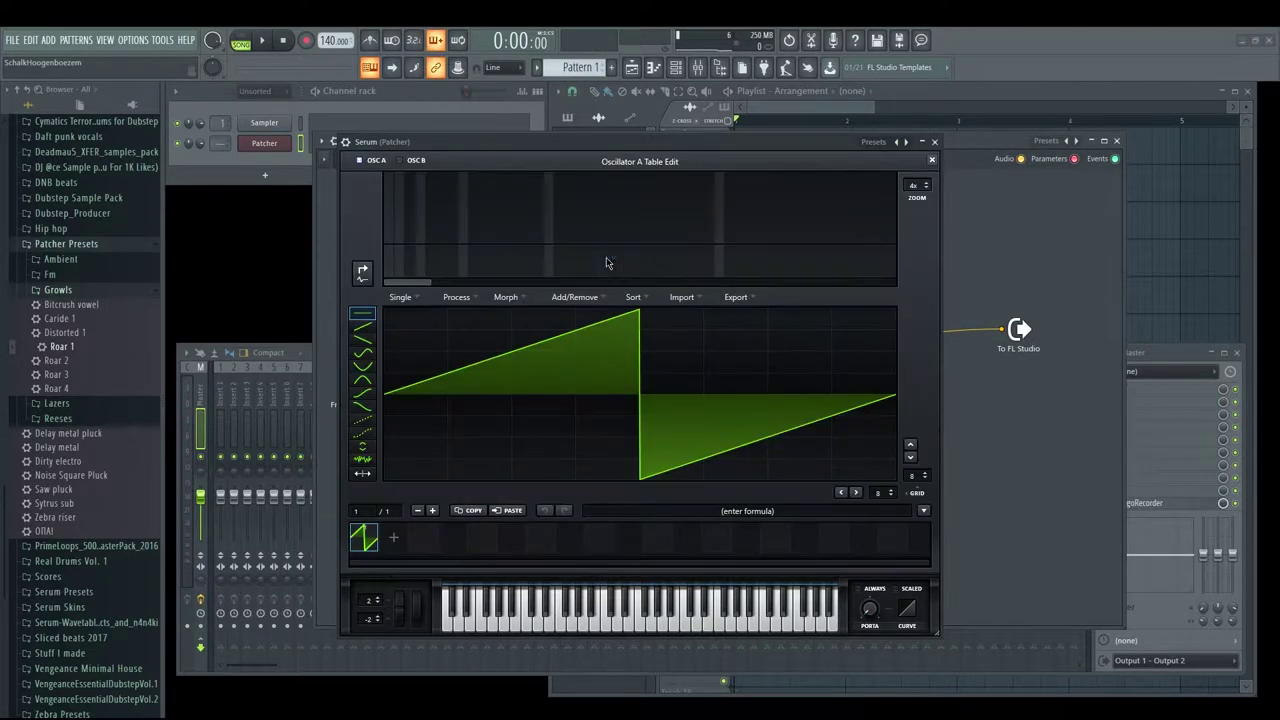
pyautogui.click(931, 161)
# Step: Load the 08-Roughmath I wavetable from Massive 2-Basic - N4N4KI into oscillator A and try different wavetable positions
pyautogui.click(527, 226)
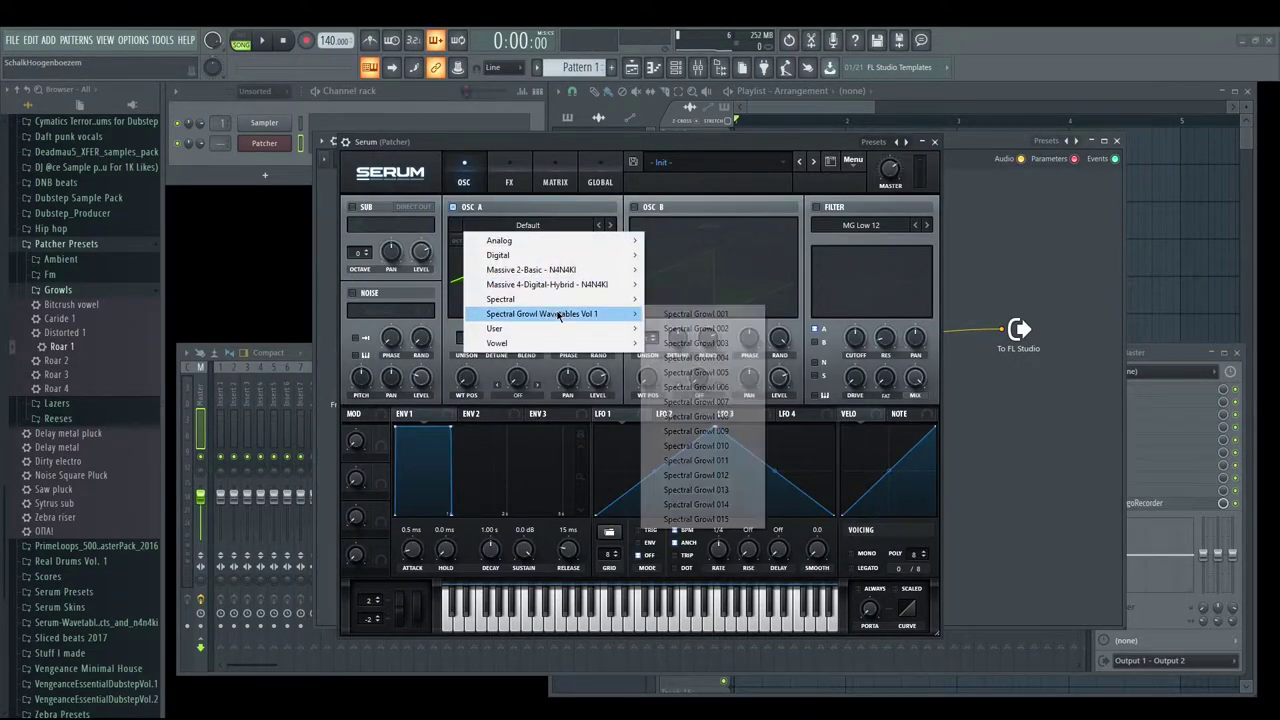
pyautogui.moveTo(576, 277)
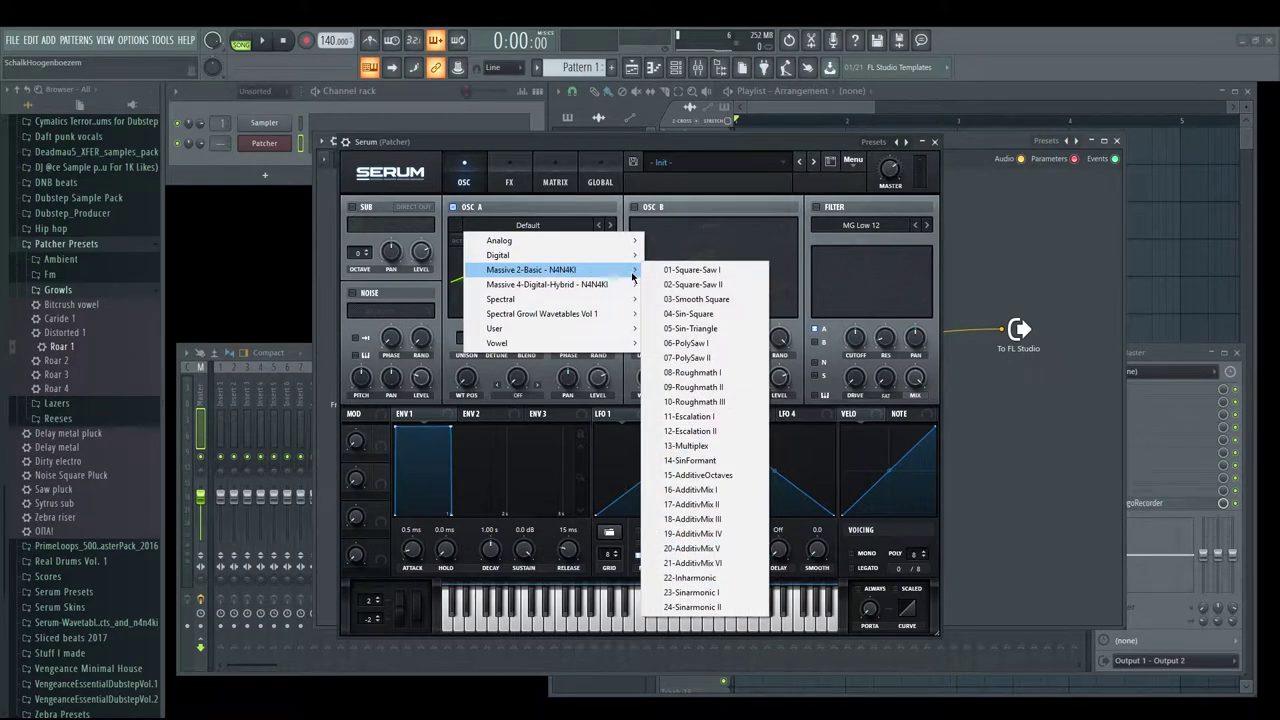
pyautogui.click(718, 375)
pyautogui.moveTo(465, 382); pyautogui.dragTo(500, 337)
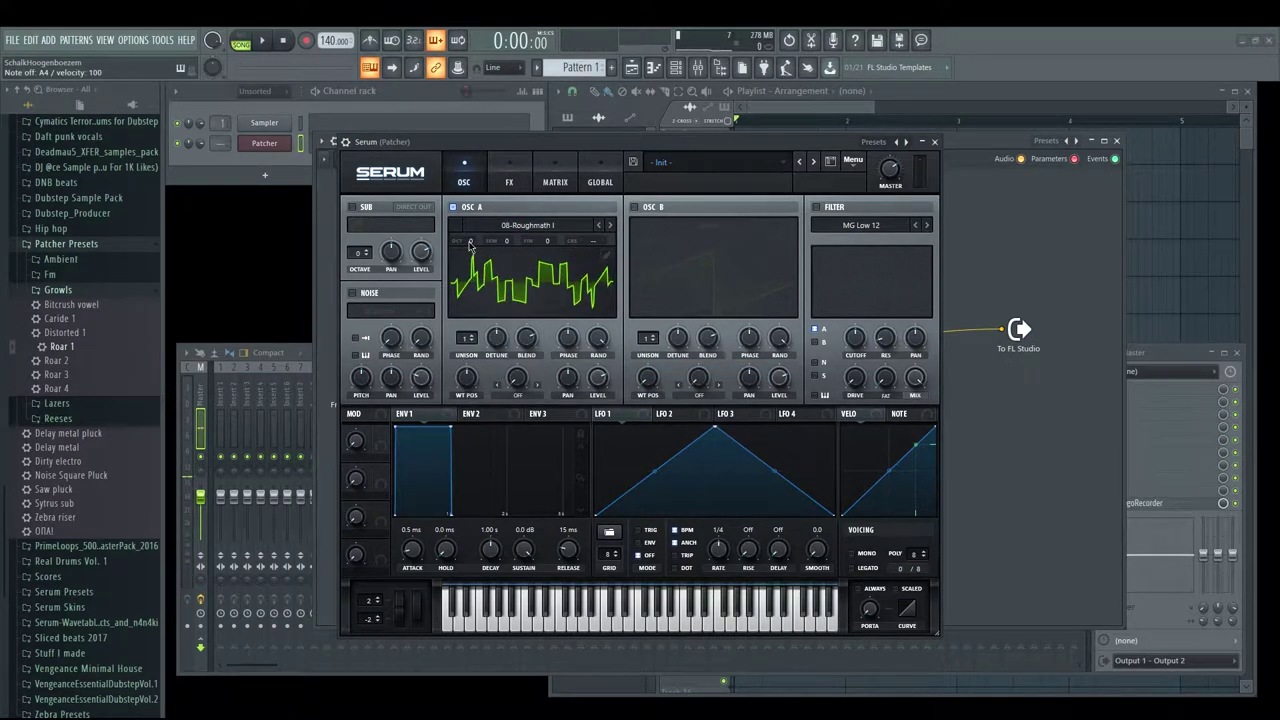
# Step: Shift Serum's window aside to uncover Patcher's map, set oscillator A's octave to -2, and audition various wavetable positions
pyautogui.moveTo(524, 141); pyautogui.dragTo(660, 143)
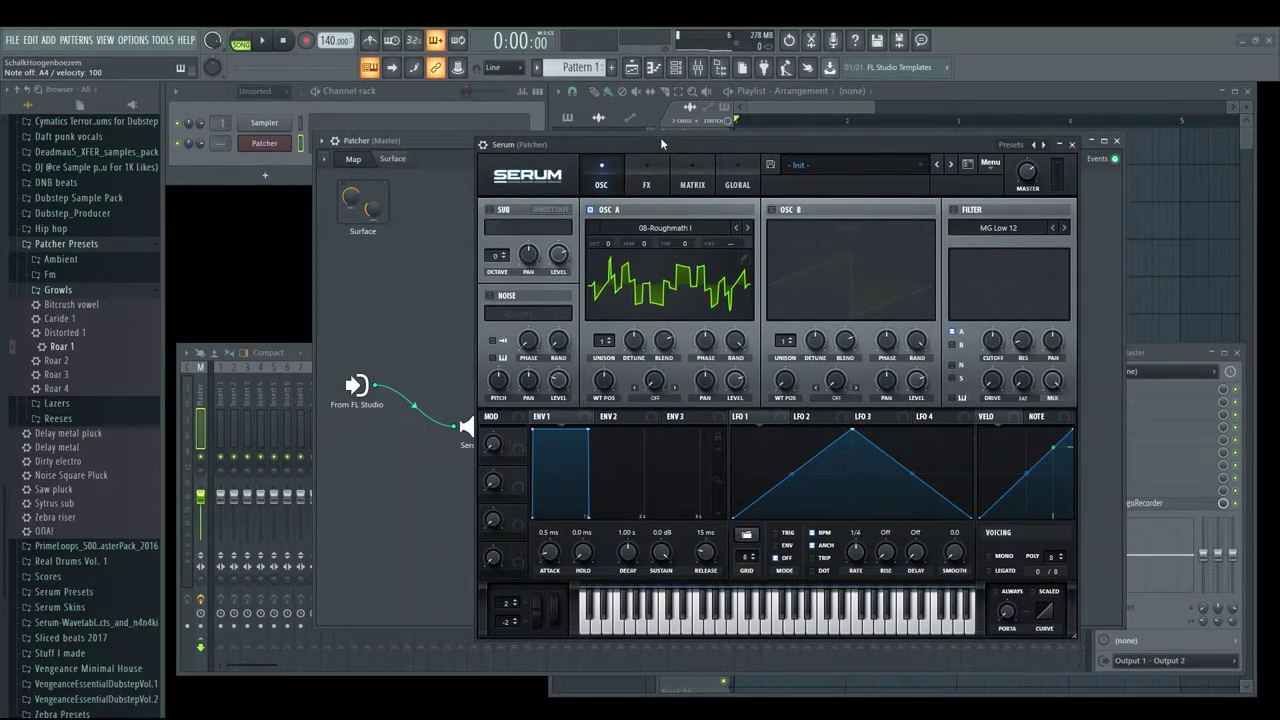
pyautogui.press('c')
pyautogui.press('n')
pyautogui.press('v')
pyautogui.moveTo(607, 246); pyautogui.dragTo(616, 310)
pyautogui.moveTo(605, 383)
pyautogui.mouseDown()
pyautogui.moveTo(609, 353)
pyautogui.moveTo(606, 388)
pyautogui.mouseUp()
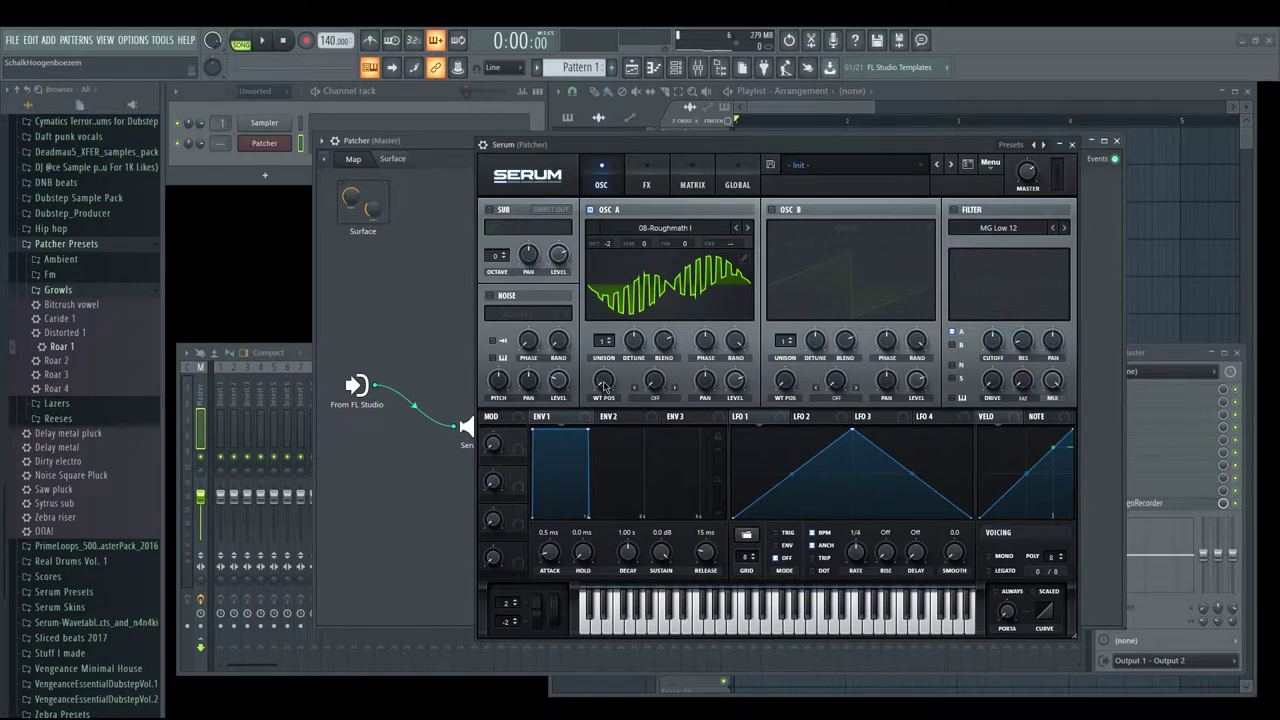
pyautogui.moveTo(604, 386); pyautogui.dragTo(606, 348)
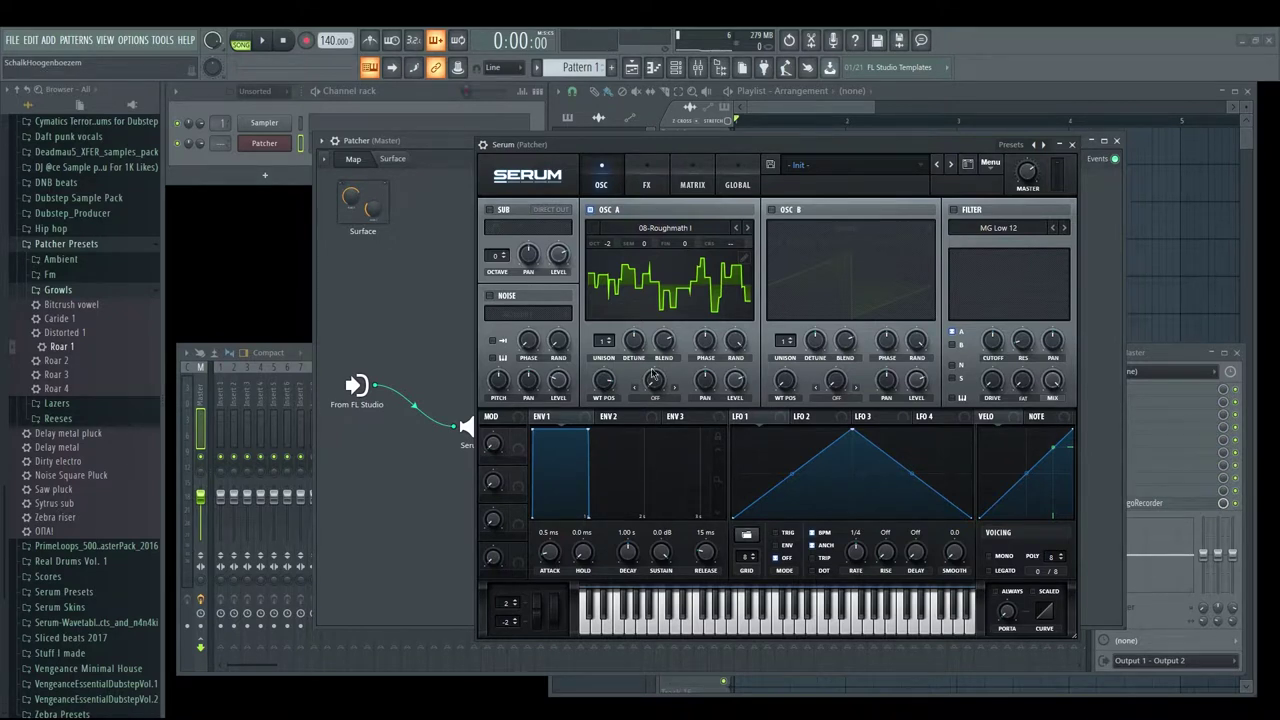
pyautogui.moveTo(608, 380)
pyautogui.mouseDown()
pyautogui.moveTo(608, 350)
pyautogui.moveTo(608, 378)
pyautogui.moveTo(608, 366)
pyautogui.mouseUp()
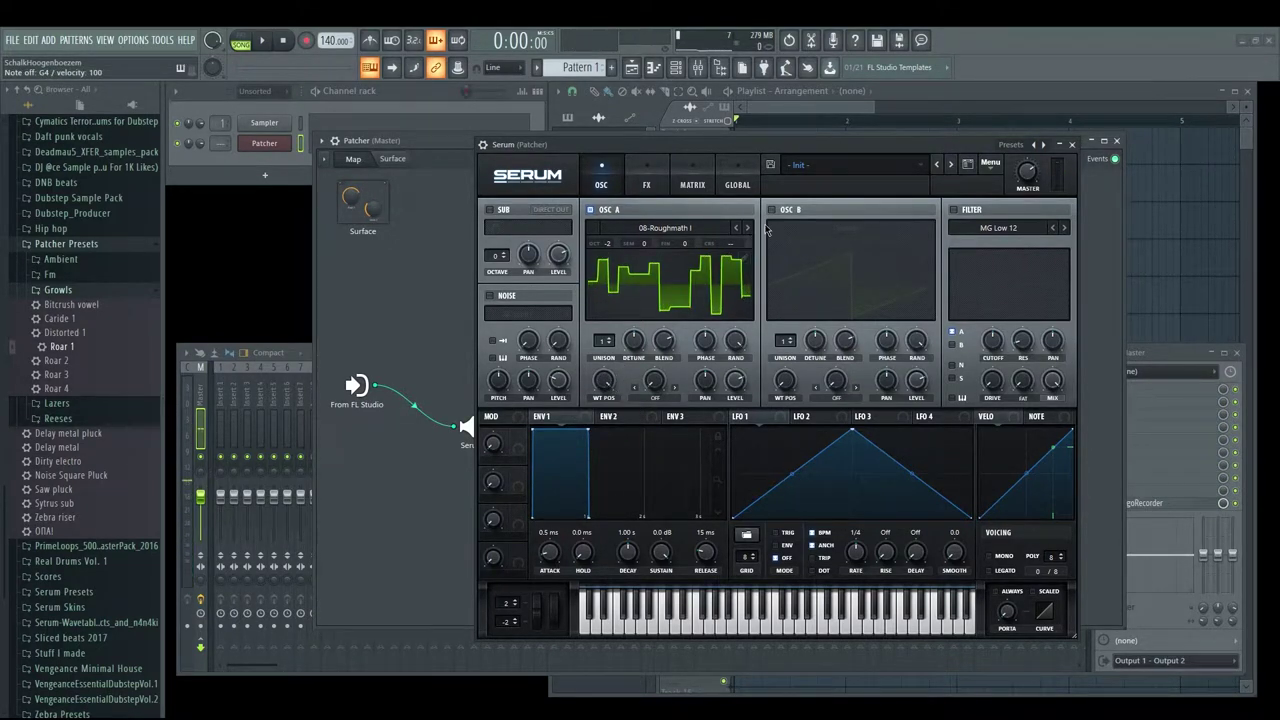
# Step: Load the 09-Roughmath II wavetable into oscillator A and audition it while sweeping the wavetable position
pyautogui.click(700, 228)
pyautogui.moveTo(698, 274)
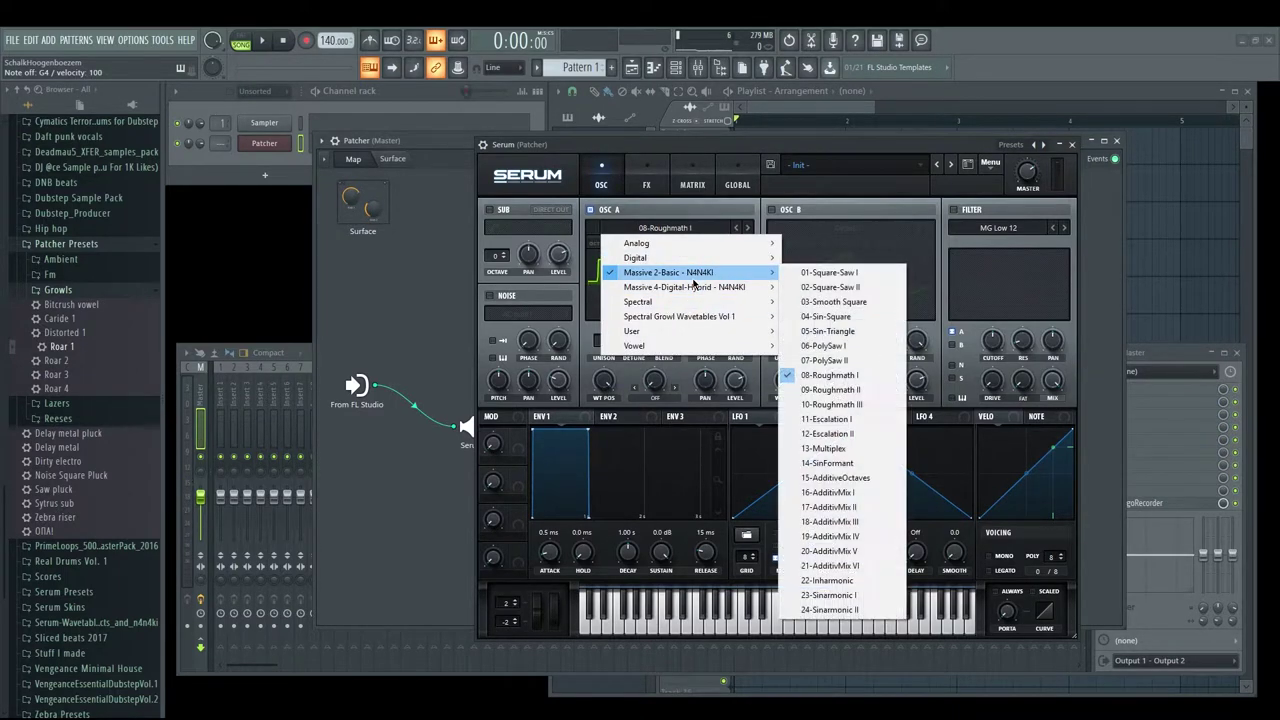
pyautogui.click(838, 391)
pyautogui.press('b')
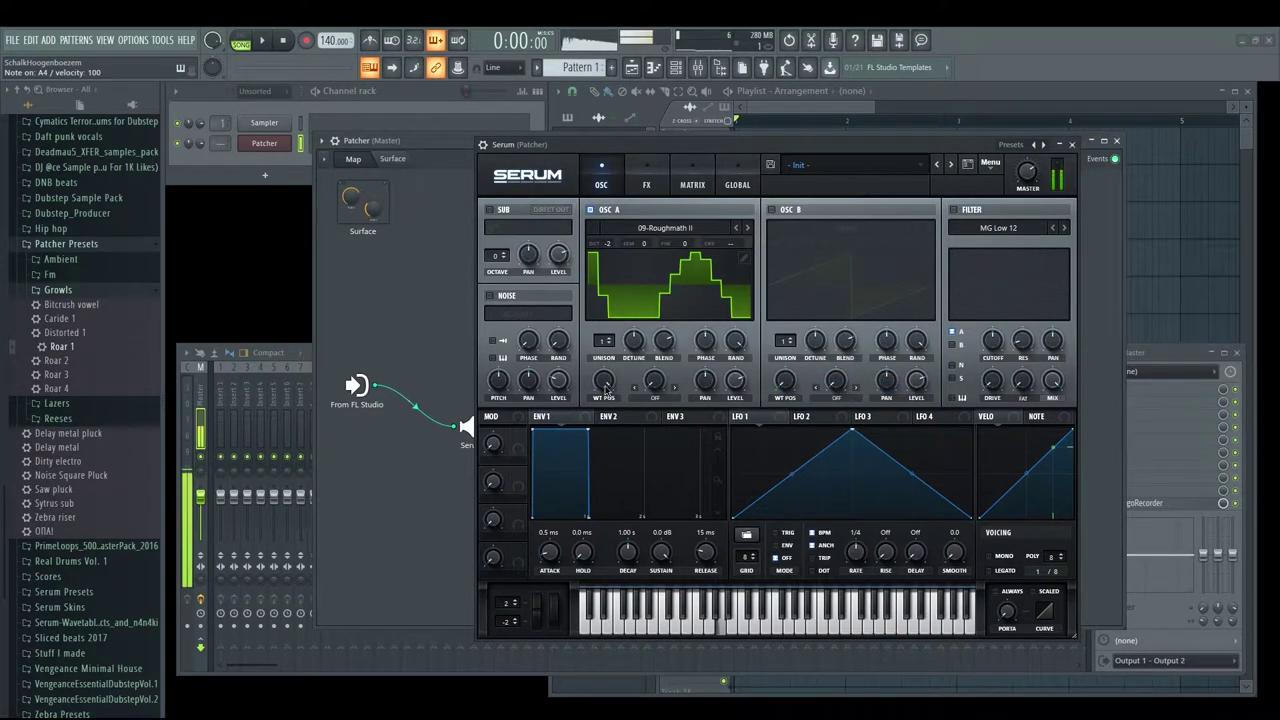
pyautogui.moveTo(605, 385); pyautogui.dragTo(605, 330)
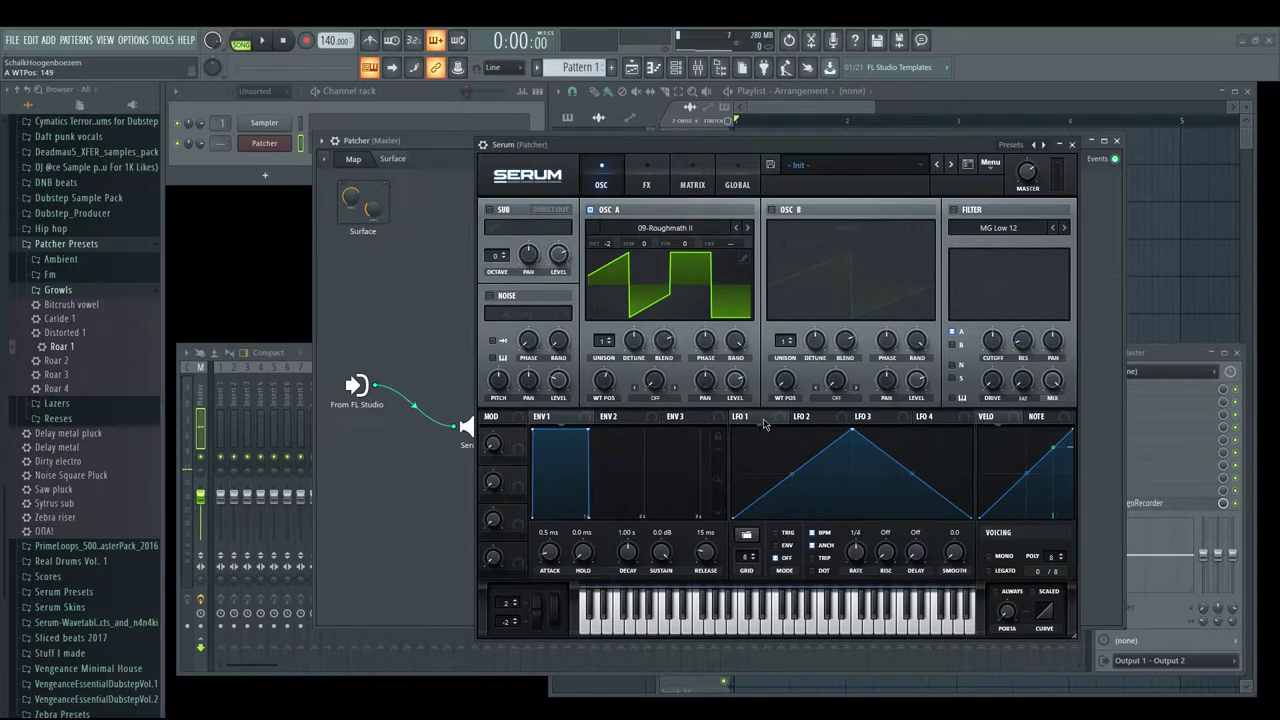
# Step: Assign LFO 1 to oscillator A's wavetable position with an amount of about 72, lower the base position, and audition the sound
pyautogui.moveTo(581, 409); pyautogui.dragTo(604, 380)
pyautogui.moveTo(601, 381); pyautogui.dragTo(585, 431)
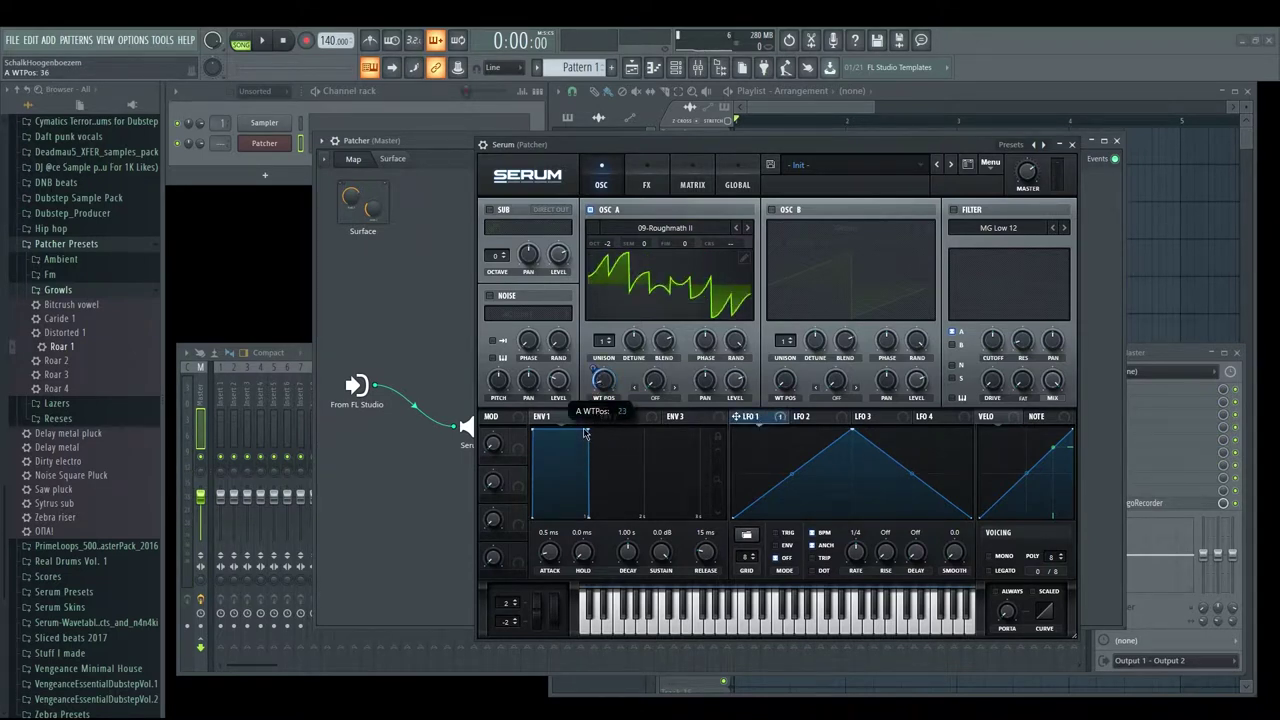
pyautogui.press('n')
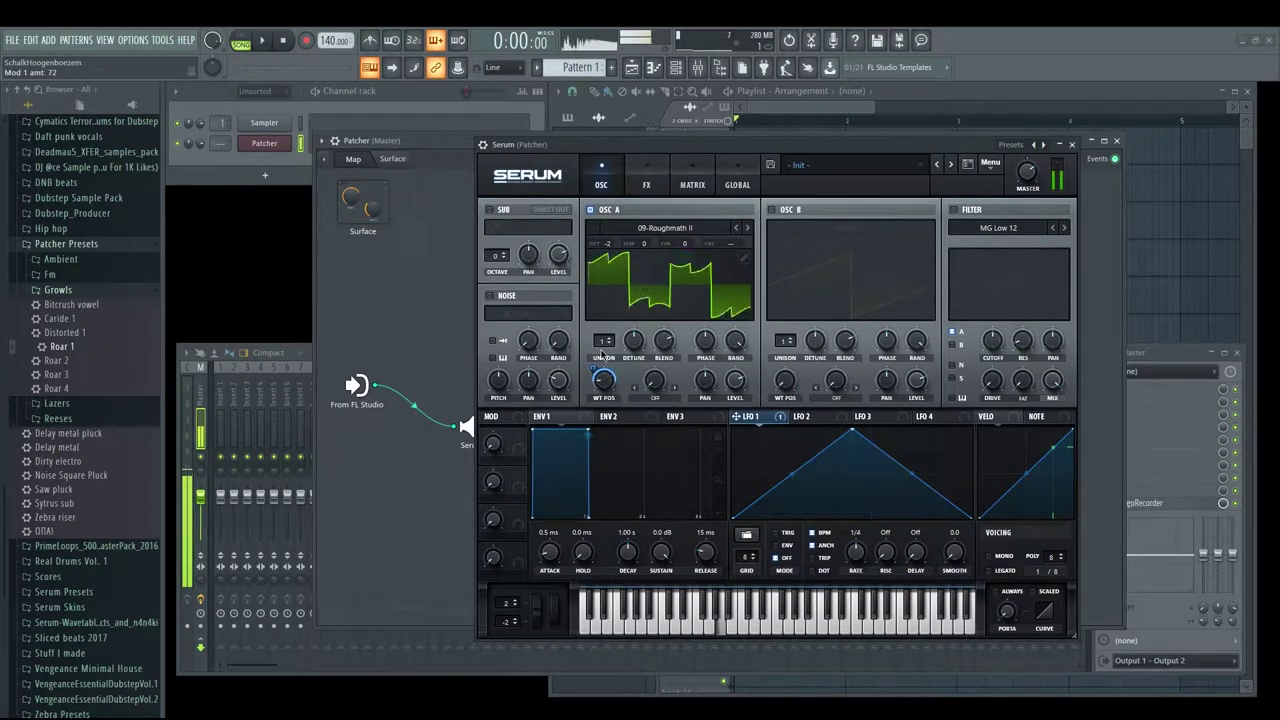
# Step: Audition the successive oscillator A wavetables from 10-Roughmath III up to 13-Multiplex
pyautogui.click(747, 228)
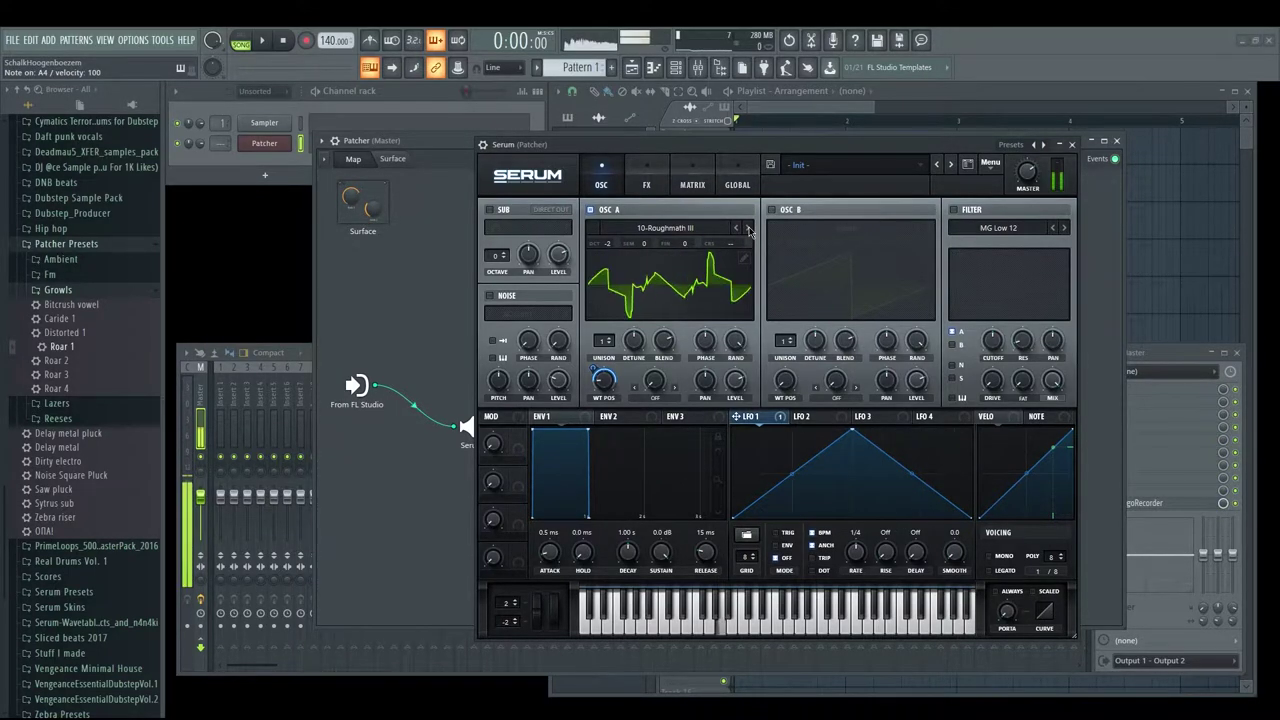
pyautogui.click(748, 228)
pyautogui.click(748, 228)
pyautogui.click(748, 228)
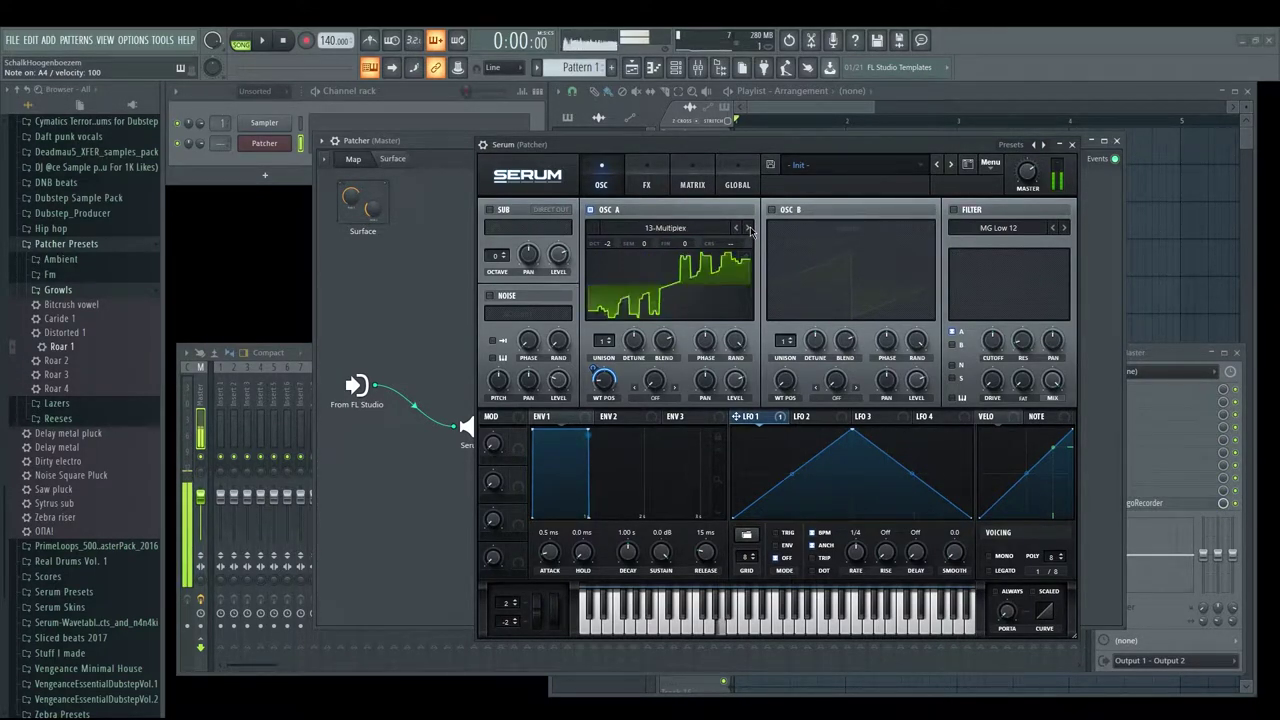
# Step: Audition 01-Gentle Speech from Massive 4-Digital-Hybrid - N4N4KI in oscillator A, switch to 02-Modern Talking, and increase LFO 1's wavetable-position modulation
pyautogui.click(665, 228)
pyautogui.moveTo(702, 288)
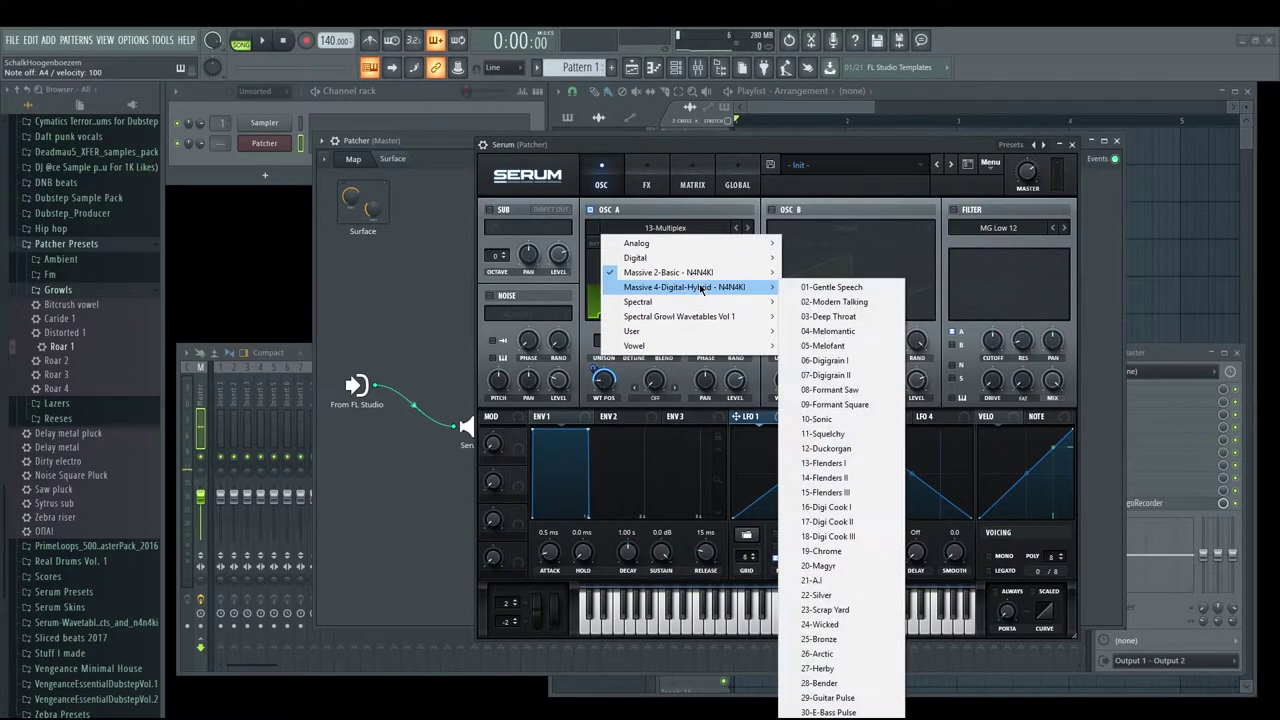
pyautogui.click(849, 289)
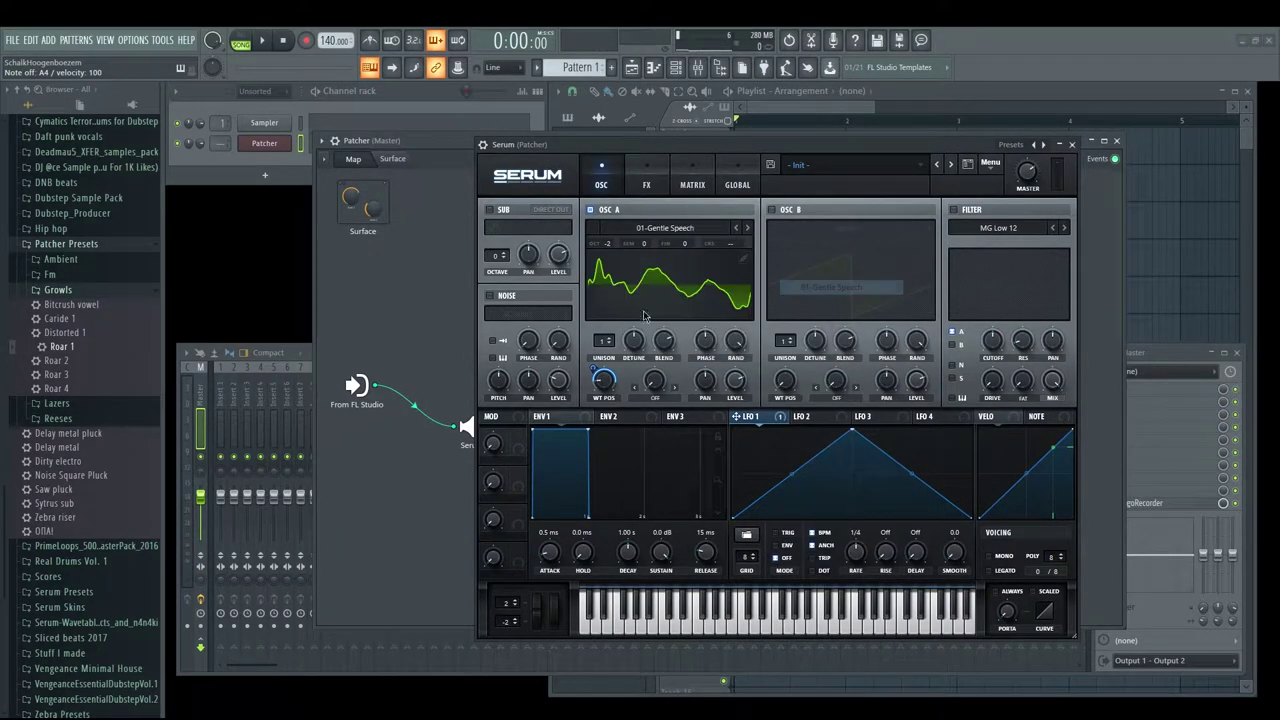
pyautogui.moveTo(603, 392)
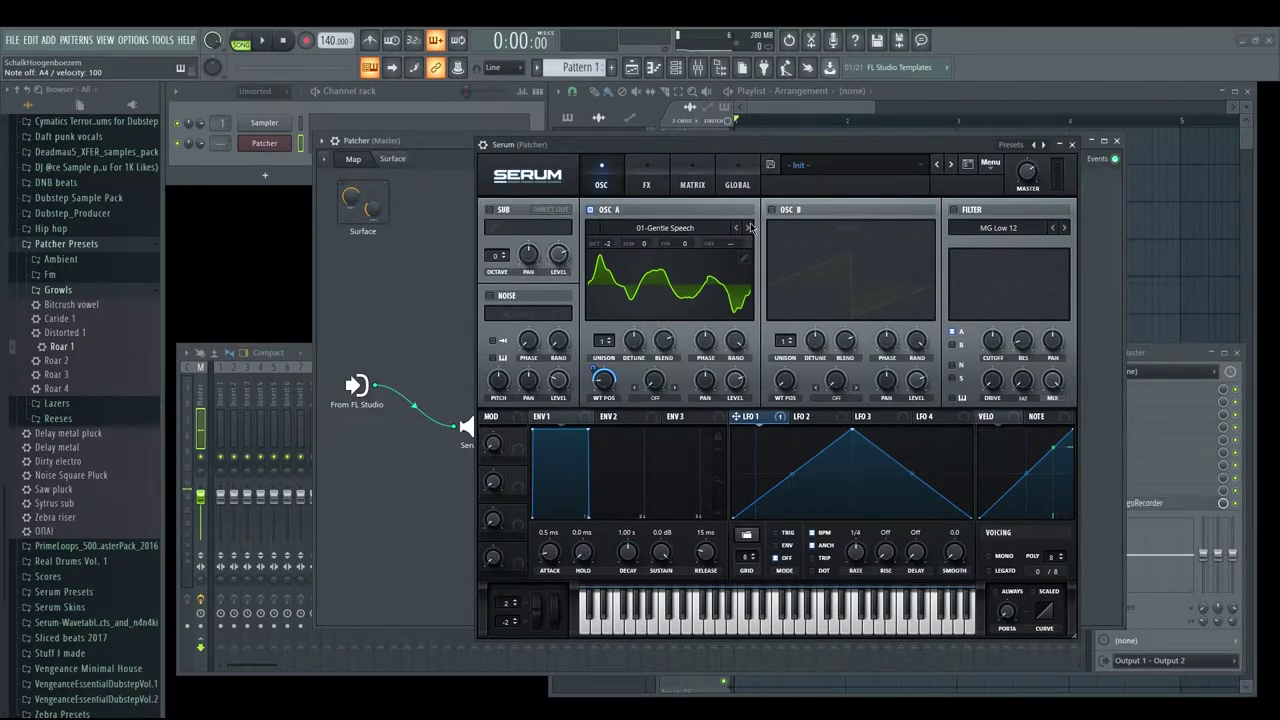
pyautogui.press('n')
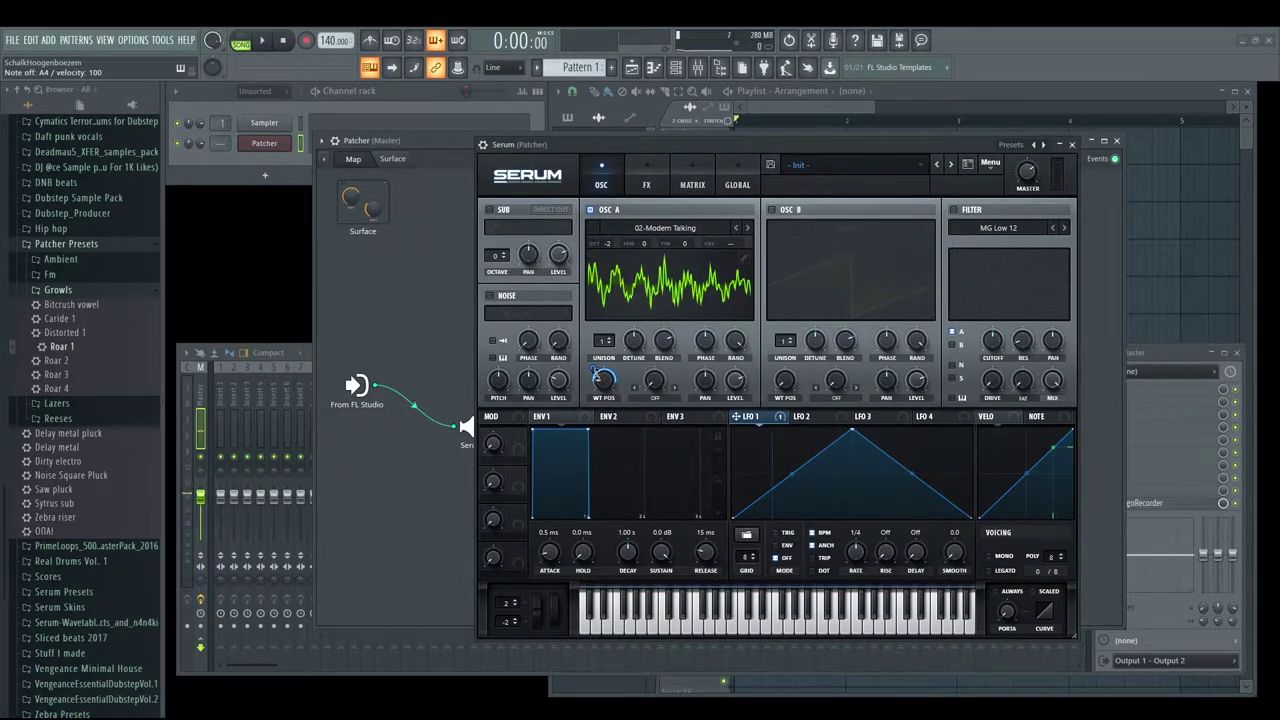
pyautogui.moveTo(594, 372); pyautogui.dragTo(615, 344)
pyautogui.press('n')
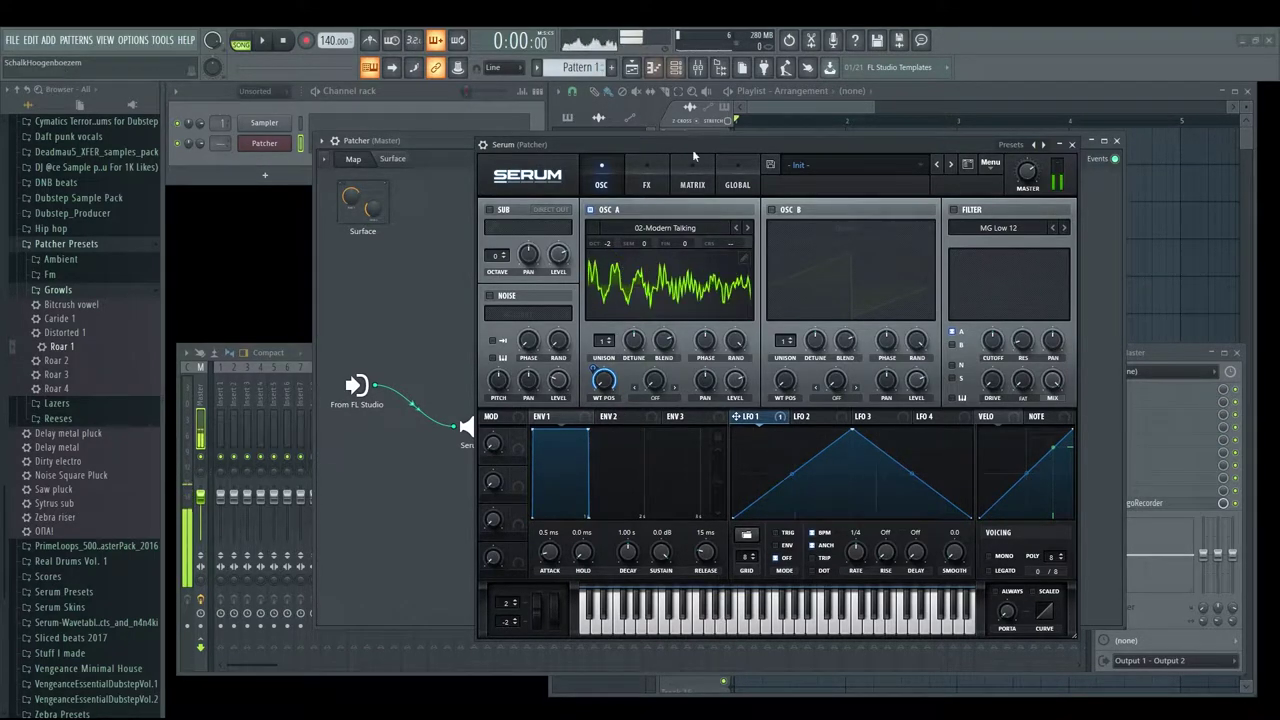
# Step: Enable Tube distortion in Serum's effects rack and set its drive to 79%
pyautogui.click(645, 183)
pyautogui.click(494, 232)
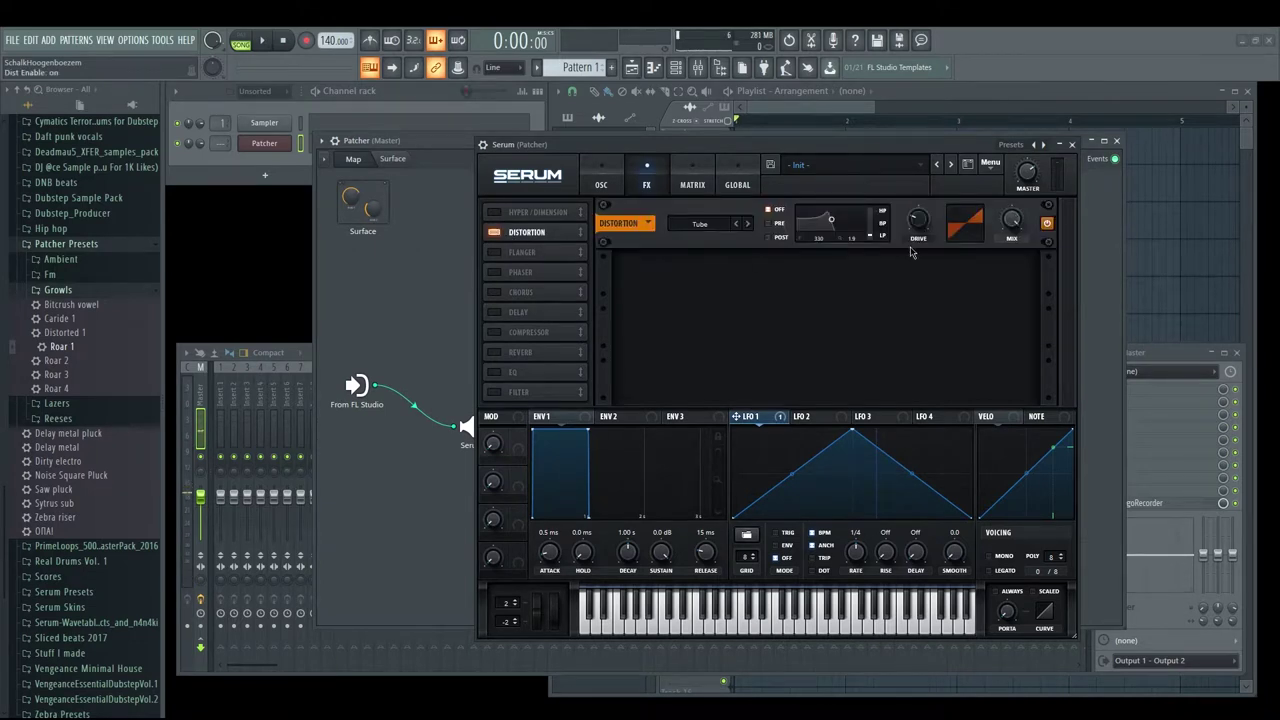
pyautogui.moveTo(928, 228); pyautogui.dragTo(928, 200)
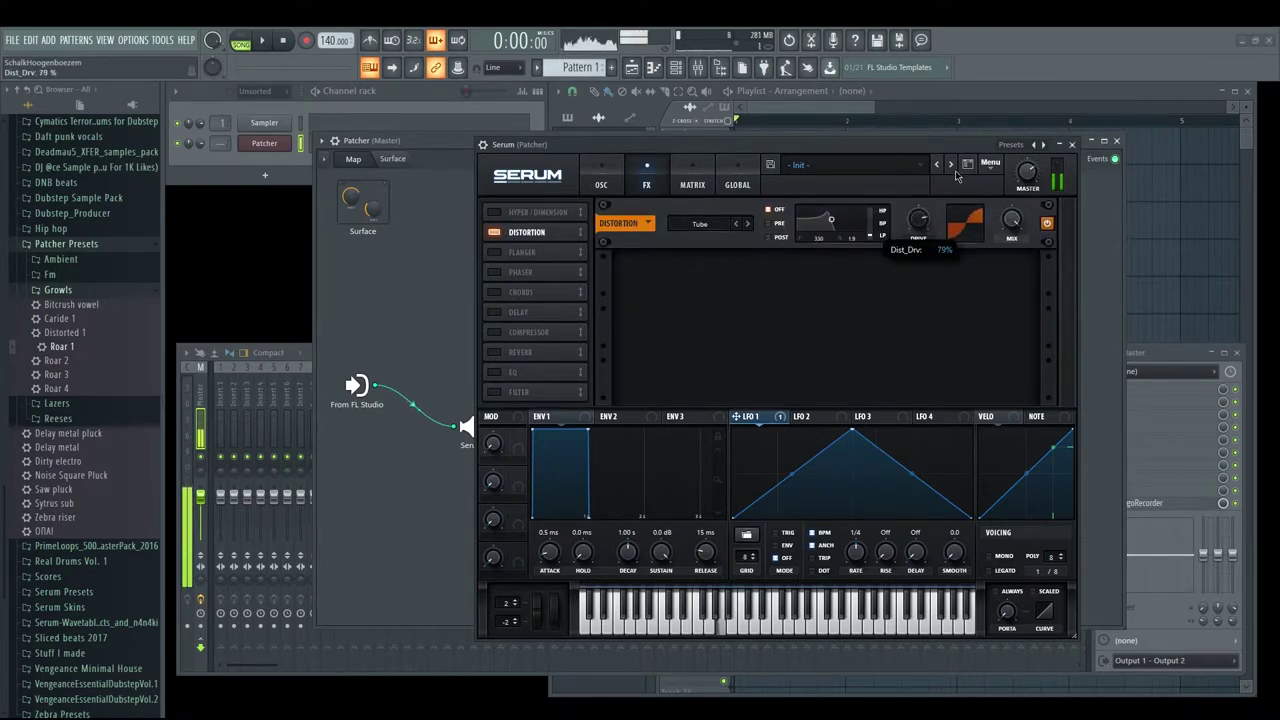
# Step: Set oscillator A's LFO 1 wavetable-position amount to about 21 and its warp to Bend +/- at about -88%, modulated by LFO 1
pyautogui.click(620, 187)
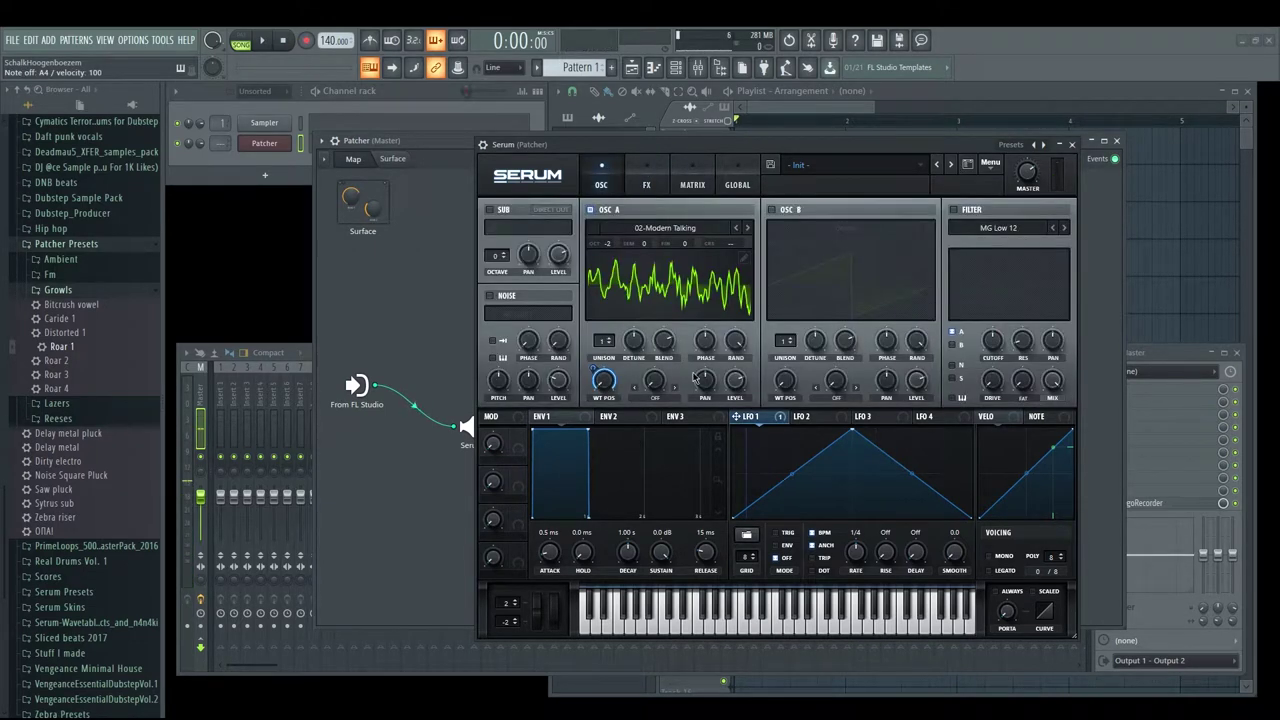
pyautogui.moveTo(595, 371)
pyautogui.mouseDown()
pyautogui.moveTo(594, 398)
pyautogui.moveTo(607, 368)
pyautogui.moveTo(599, 411)
pyautogui.moveTo(615, 362)
pyautogui.moveTo(602, 405)
pyautogui.moveTo(598, 391)
pyautogui.mouseUp()
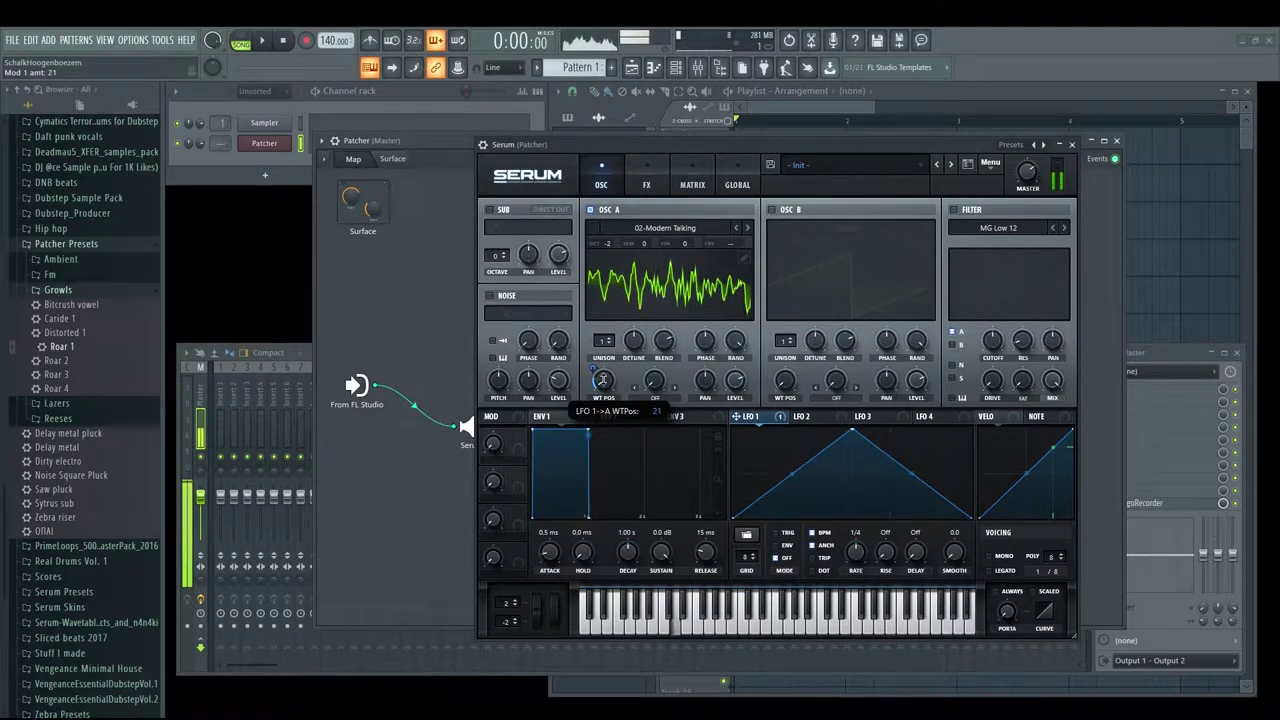
pyautogui.click(657, 398)
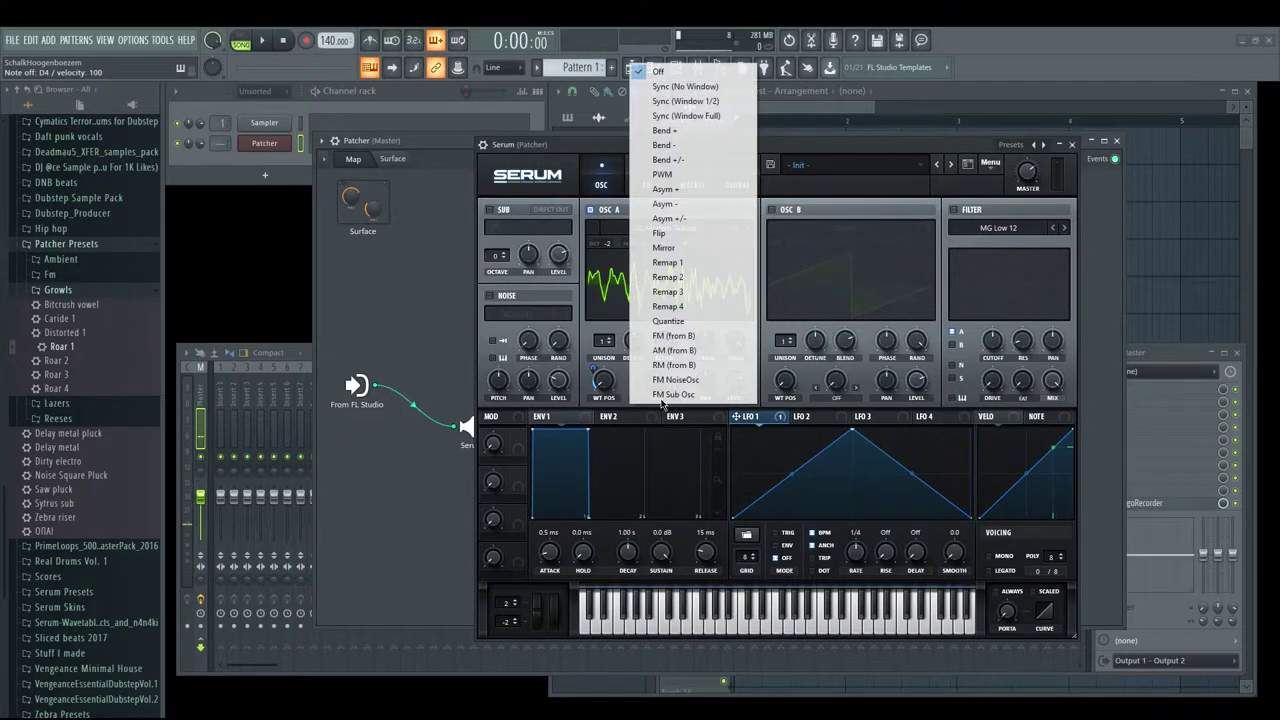
pyautogui.click(668, 159)
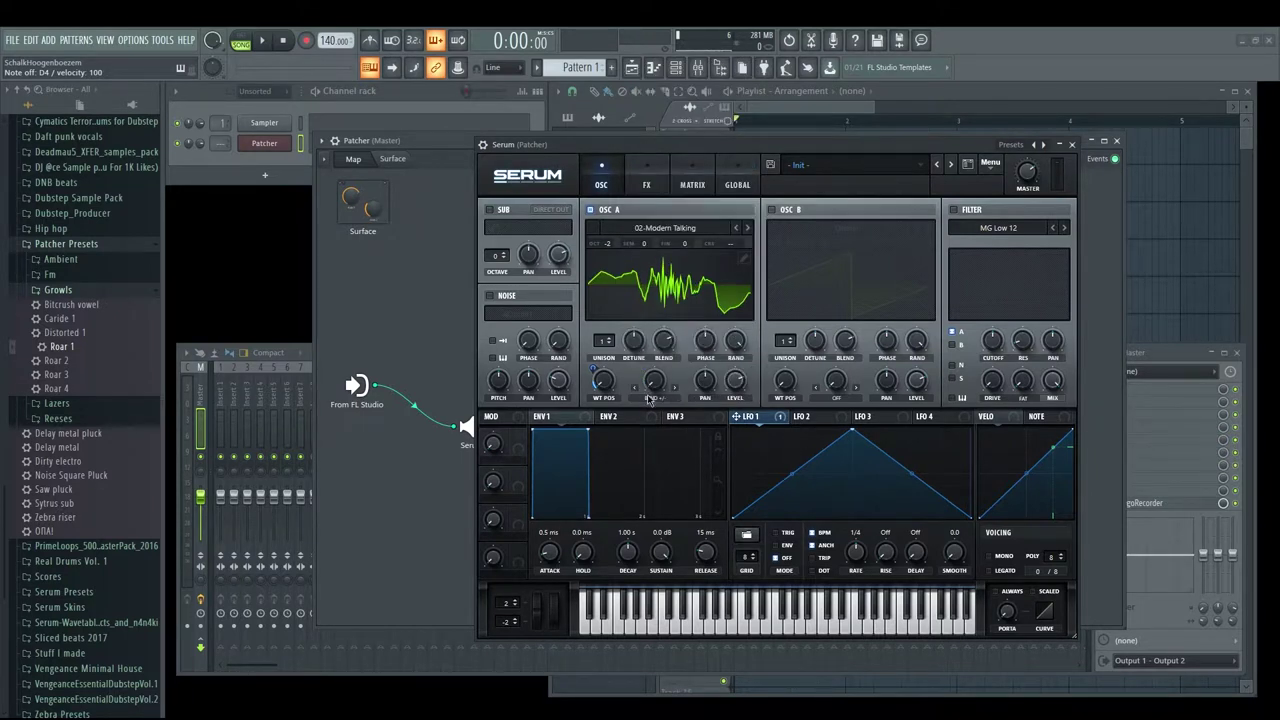
pyautogui.moveTo(661, 392); pyautogui.dragTo(654, 382)
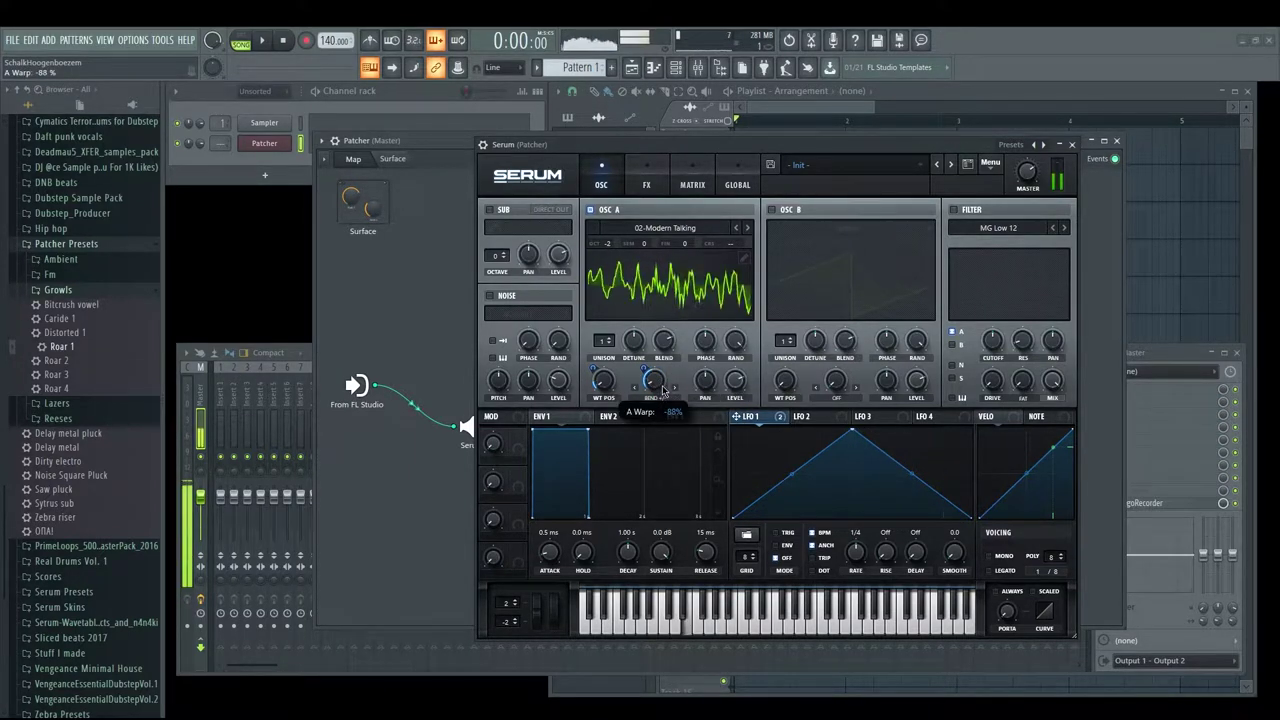
# Step: Enable Serum's EQ with a peak-shaped high band, modulate that band's frequency with LFO 1, and set its gain to about 16 dB
pyautogui.click(646, 184)
pyautogui.click(497, 373)
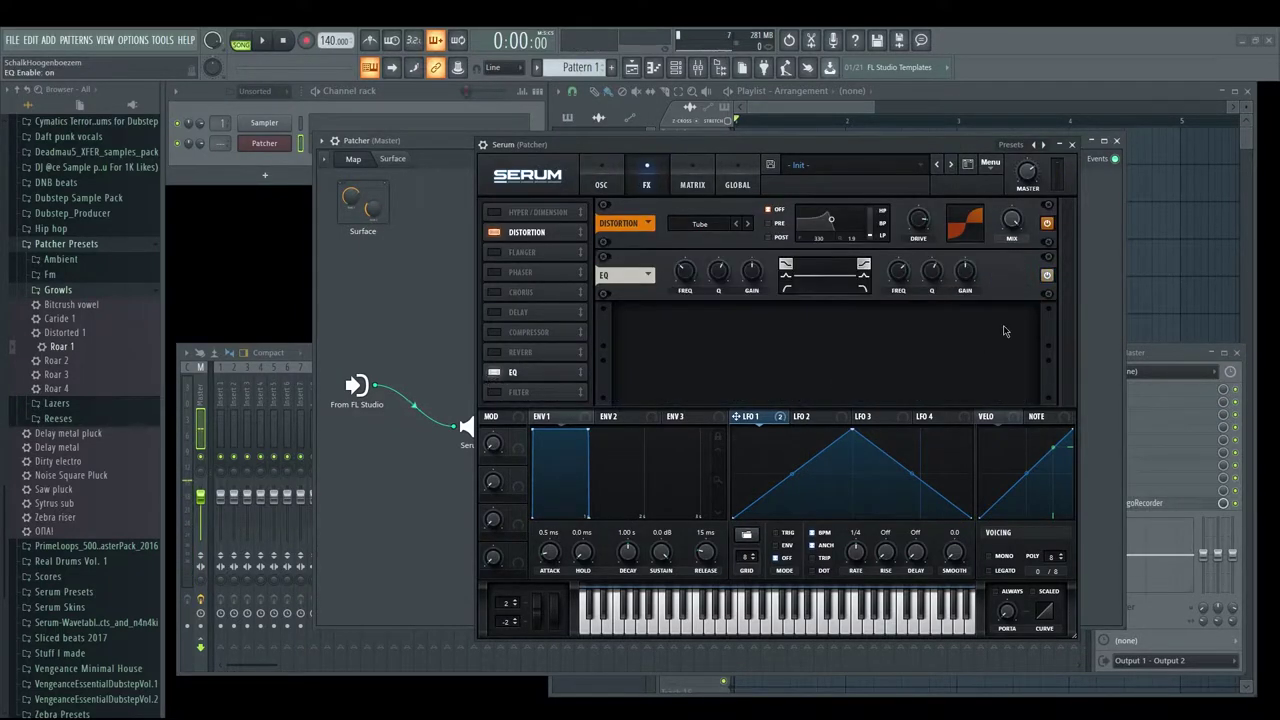
pyautogui.click(863, 278)
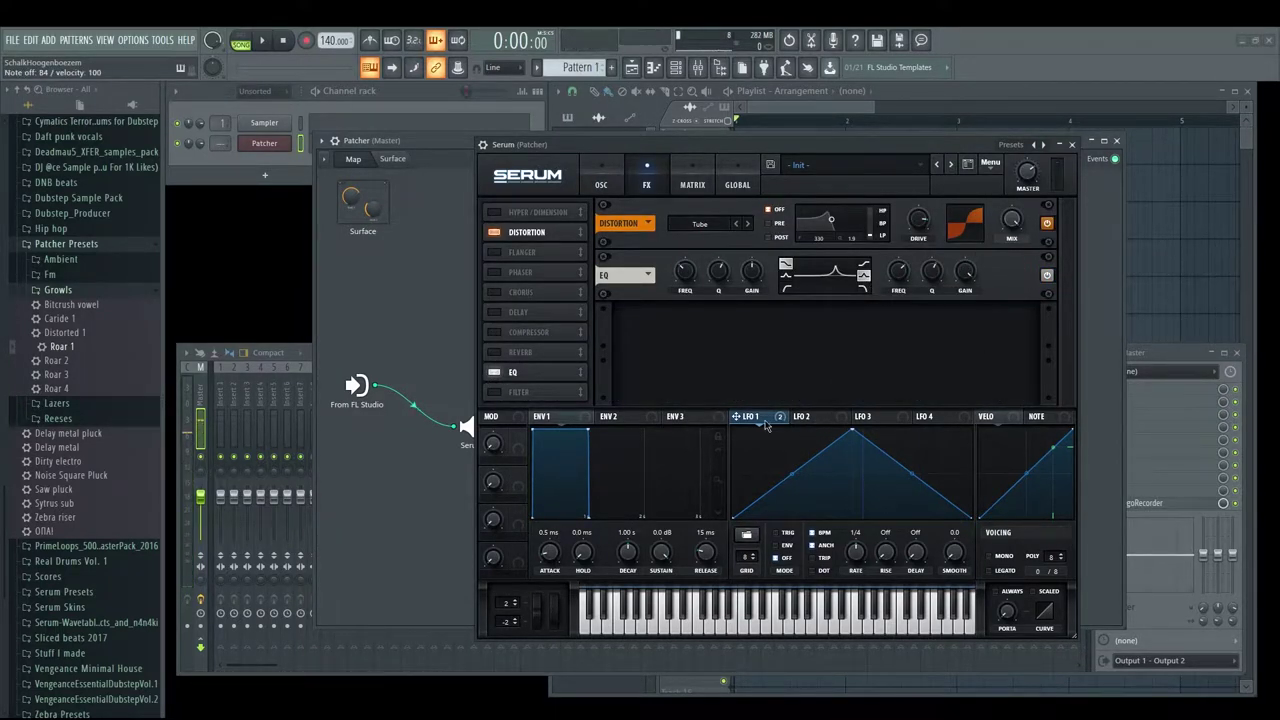
pyautogui.moveTo(902, 274); pyautogui.dragTo(957, 285)
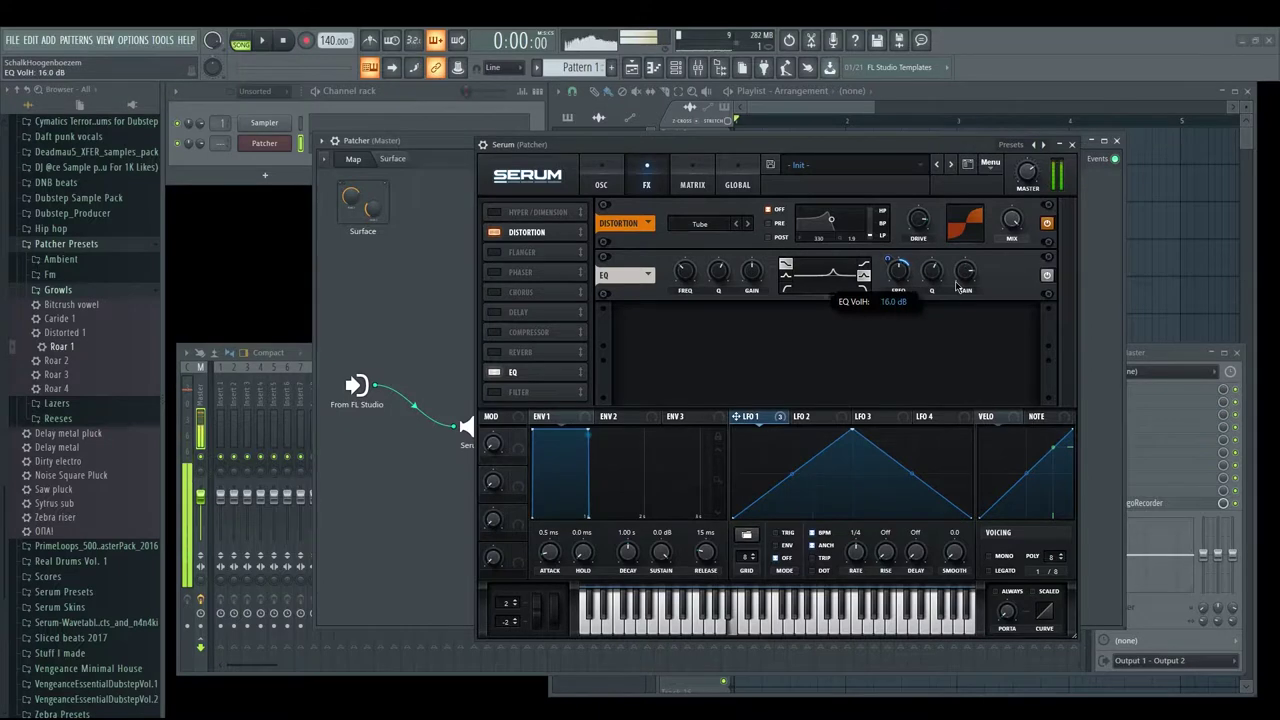
# Step: Lower the Serum EQ's high-band frequency to 63 Hz, bend LFO 1's triangle into a rounded hump, and audition the growl
pyautogui.press('b')
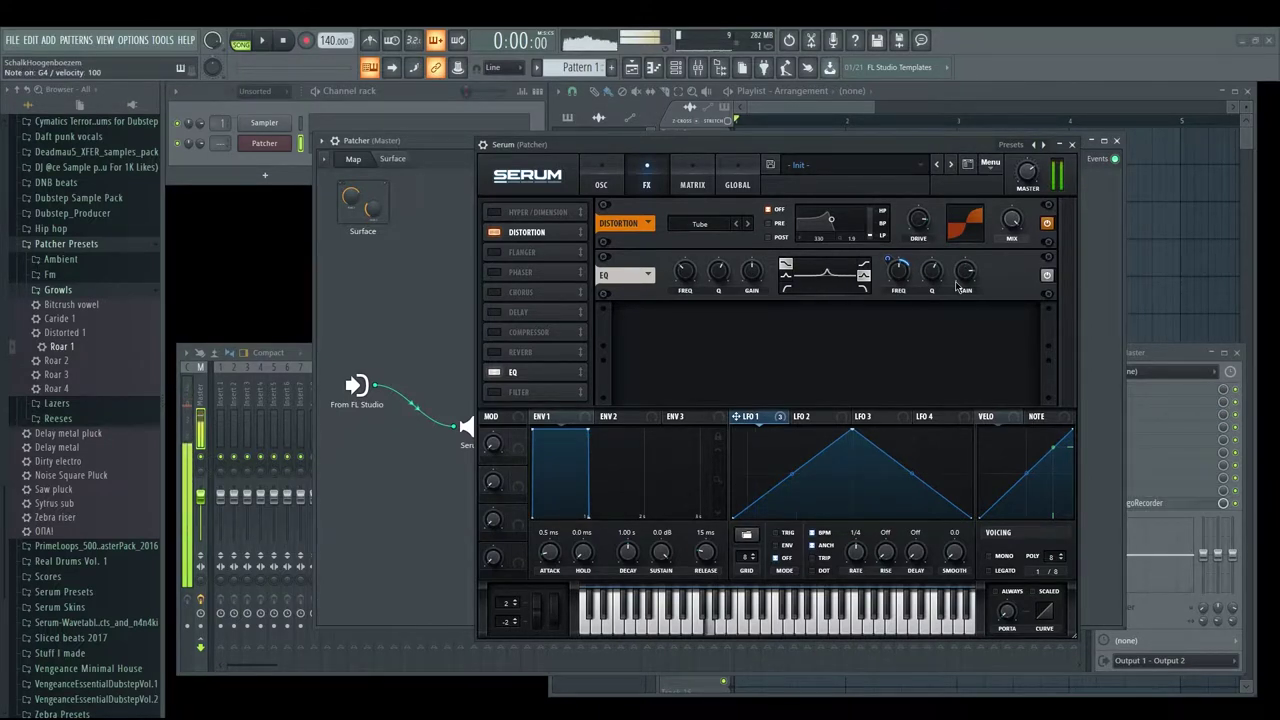
pyautogui.moveTo(900, 274)
pyautogui.mouseDown()
pyautogui.moveTo(893, 311)
pyautogui.moveTo(903, 288)
pyautogui.mouseUp()
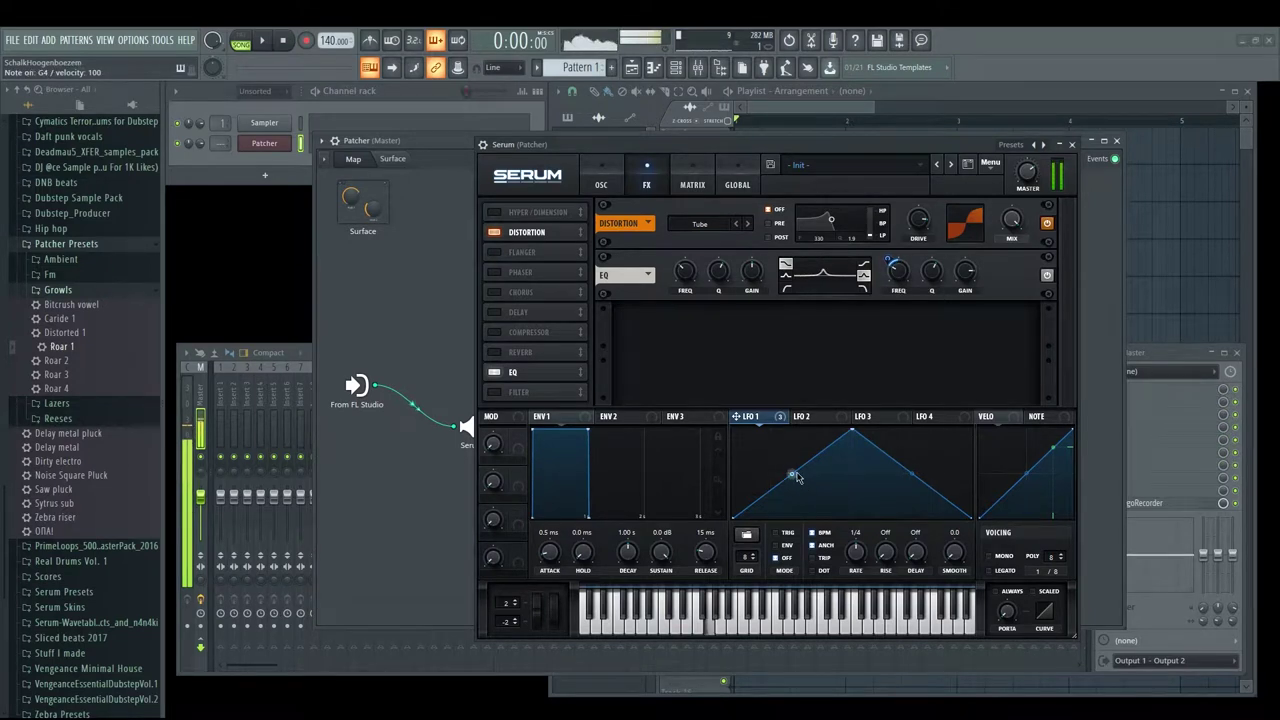
pyautogui.moveTo(794, 476); pyautogui.dragTo(806, 450)
pyautogui.moveTo(912, 475); pyautogui.dragTo(926, 460)
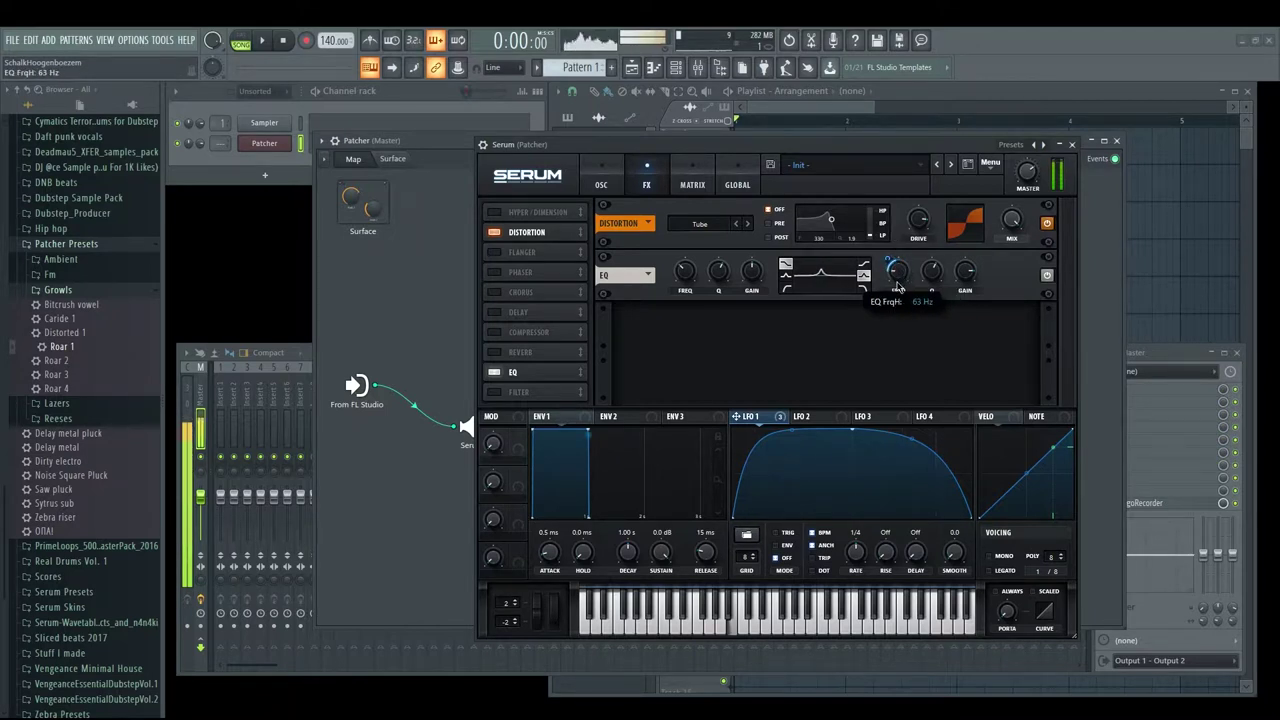
pyautogui.press('b')
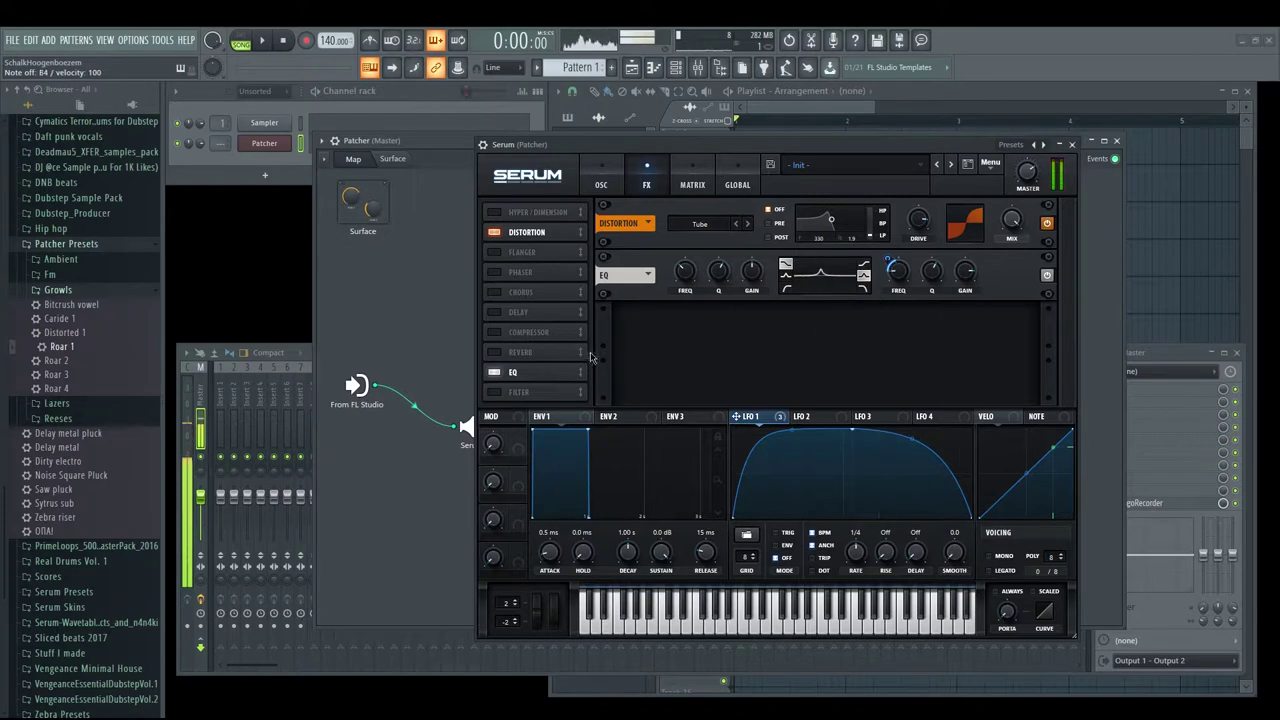
# Step: Enable Serum's compressor, place it after the EQ, switch it to multiband, set its gain to about 0.2 dB, and audition it
pyautogui.click(495, 334)
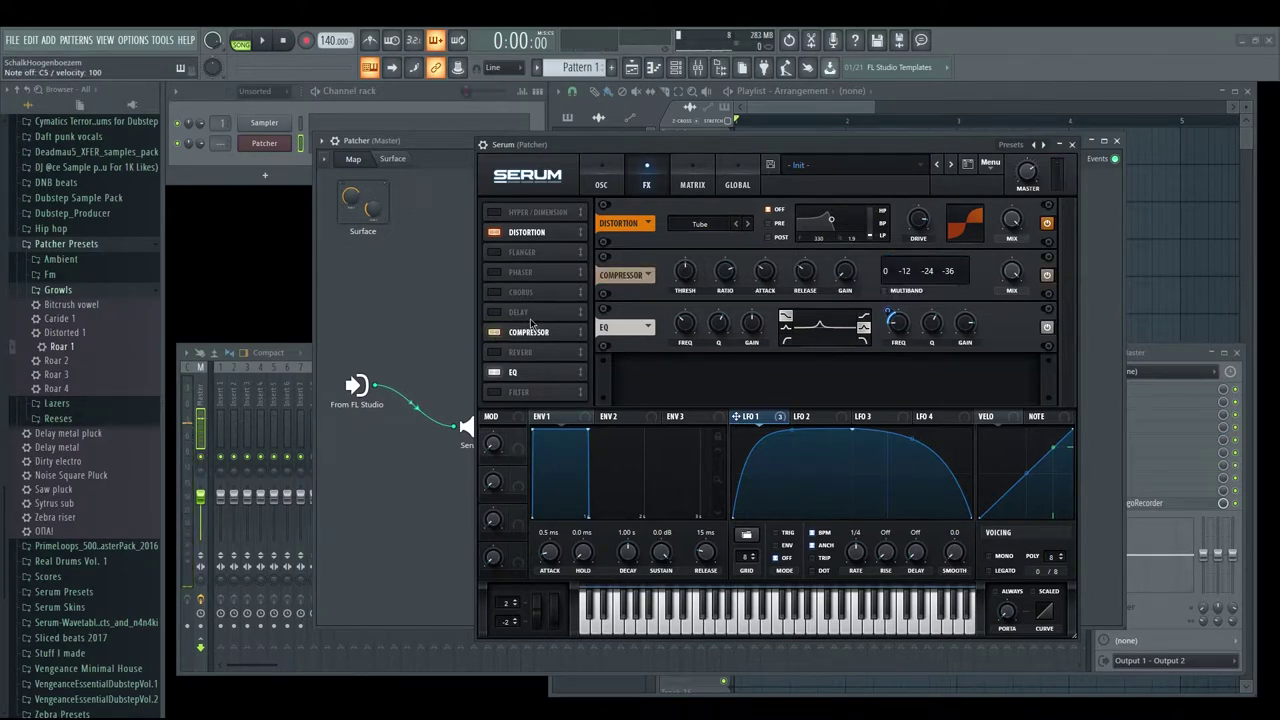
pyautogui.moveTo(545, 335); pyautogui.dragTo(545, 378)
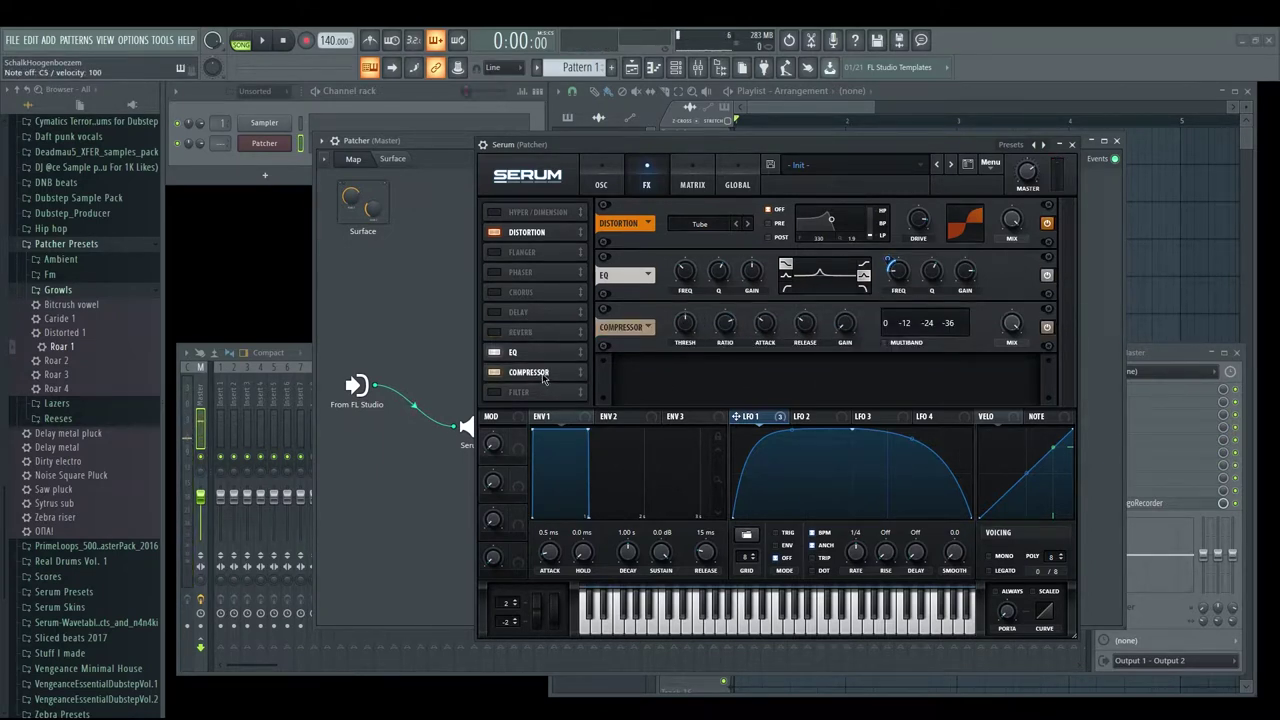
pyautogui.click(888, 345)
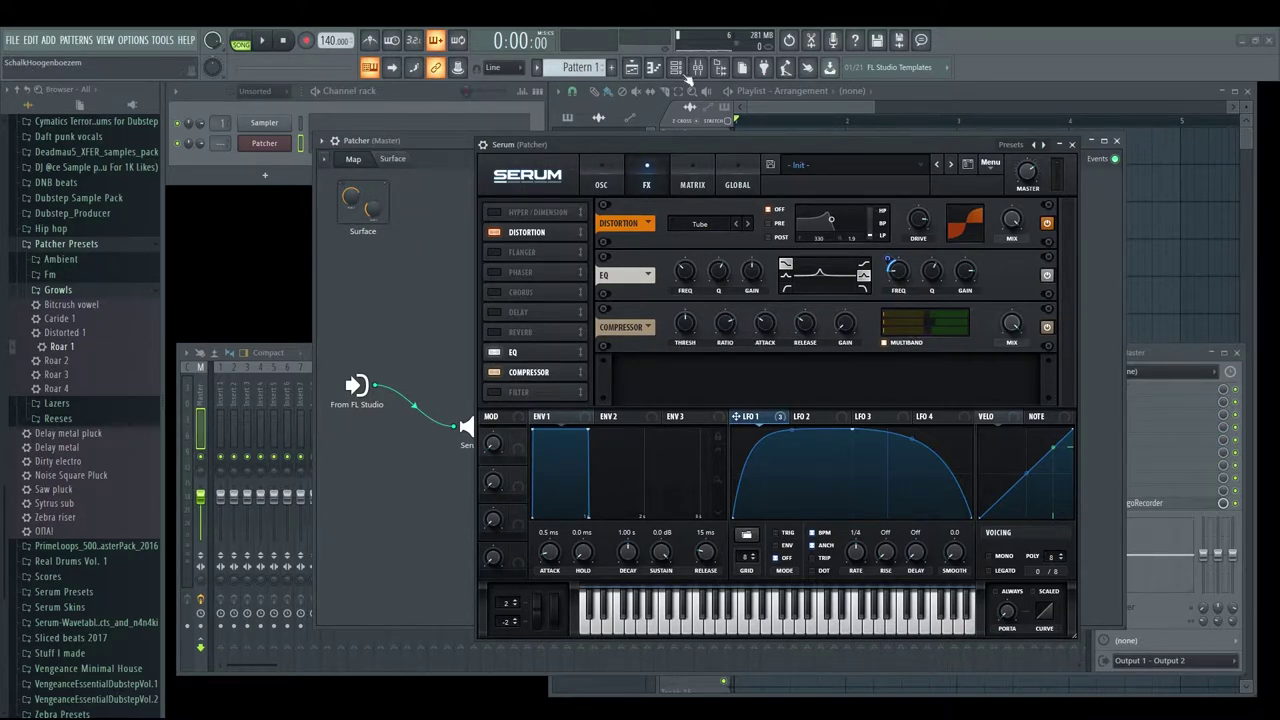
pyautogui.click(497, 373)
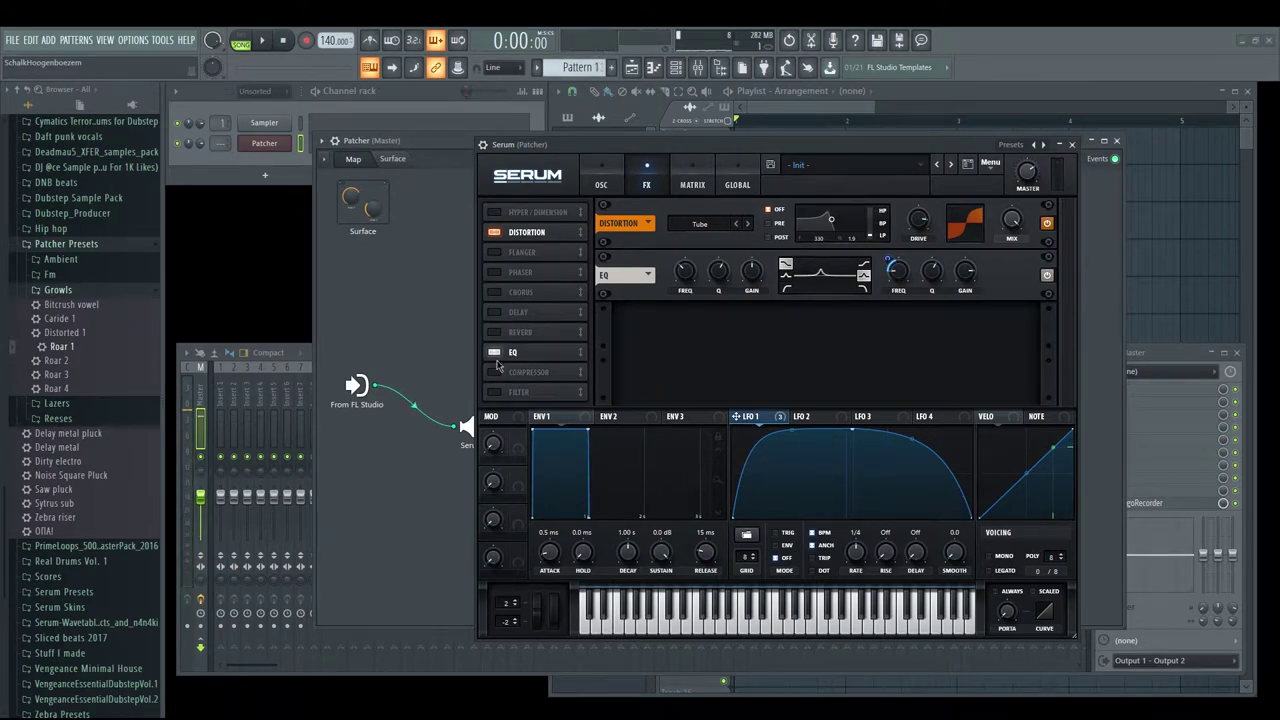
pyautogui.click(495, 371)
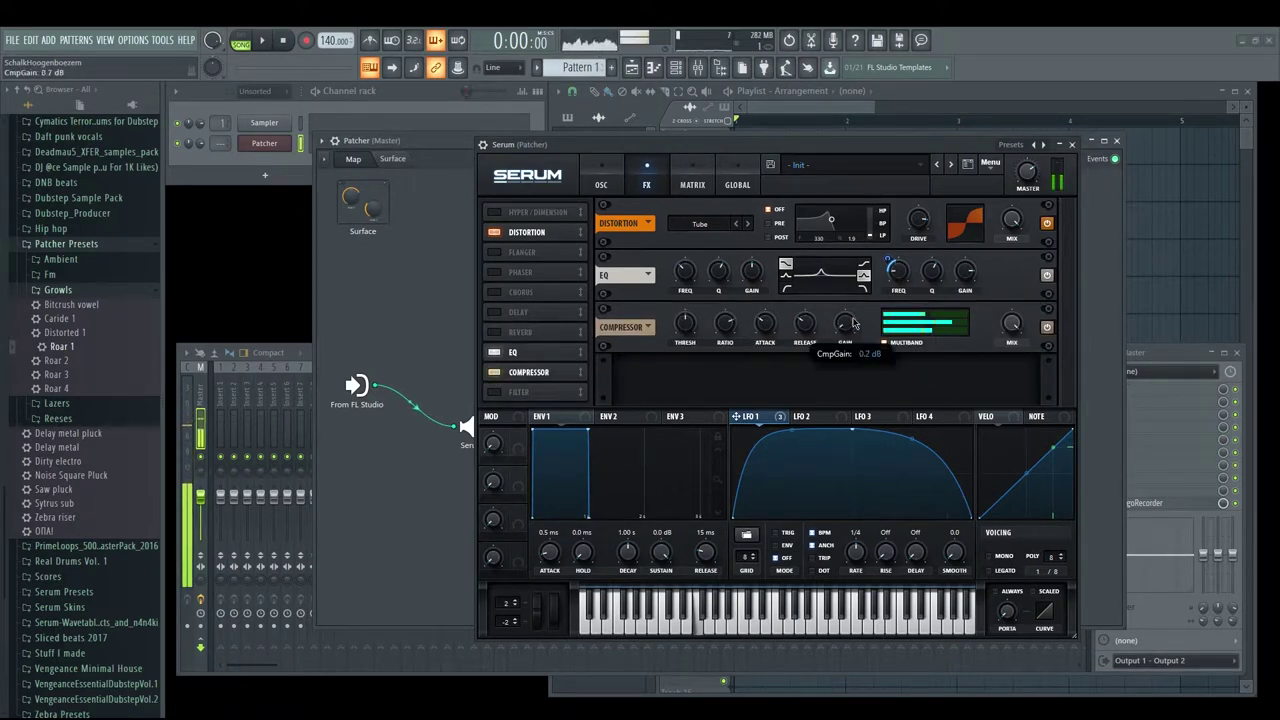
pyautogui.press('v')
pyautogui.press('q')
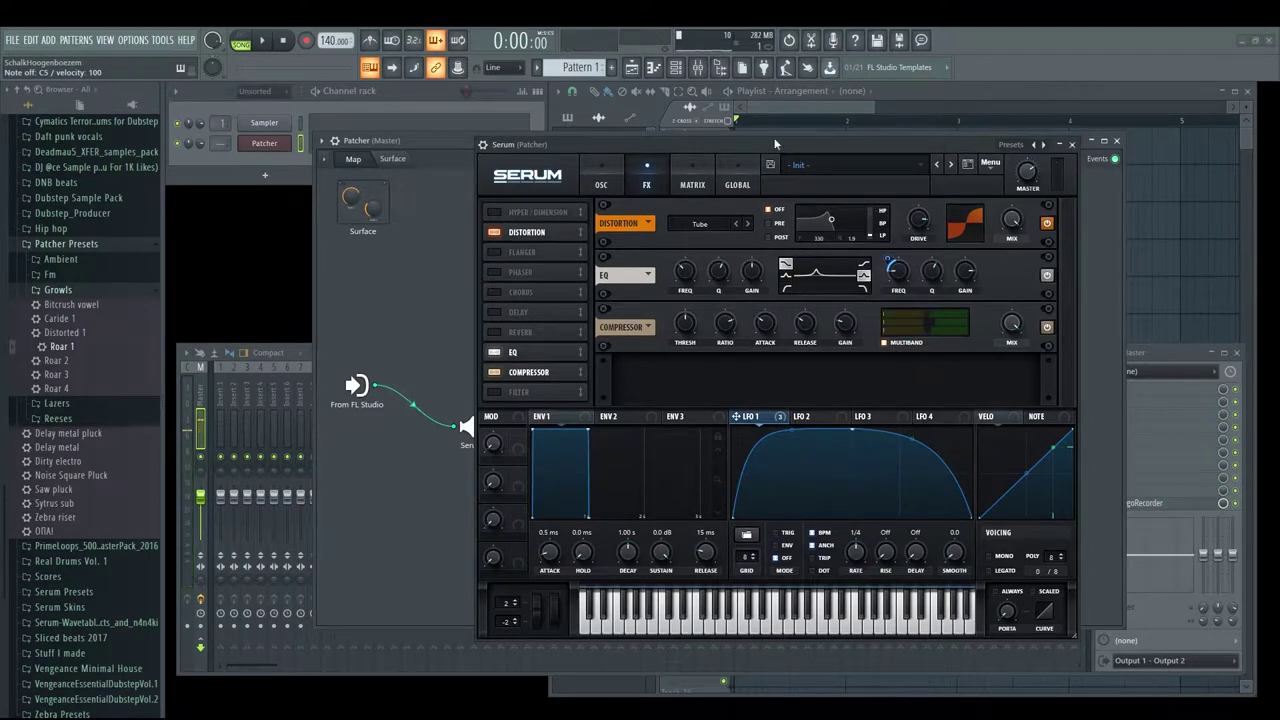
# Step: Audition the growl while setting the EQ high-band frequency to about 47 Hz and LFO 1's wavetable-position amount to 5
pyautogui.moveTo(775, 147)
pyautogui.mouseDown()
pyautogui.moveTo(720, 153)
pyautogui.moveTo(748, 140)
pyautogui.moveTo(755, 182)
pyautogui.moveTo(779, 165)
pyautogui.mouseUp()
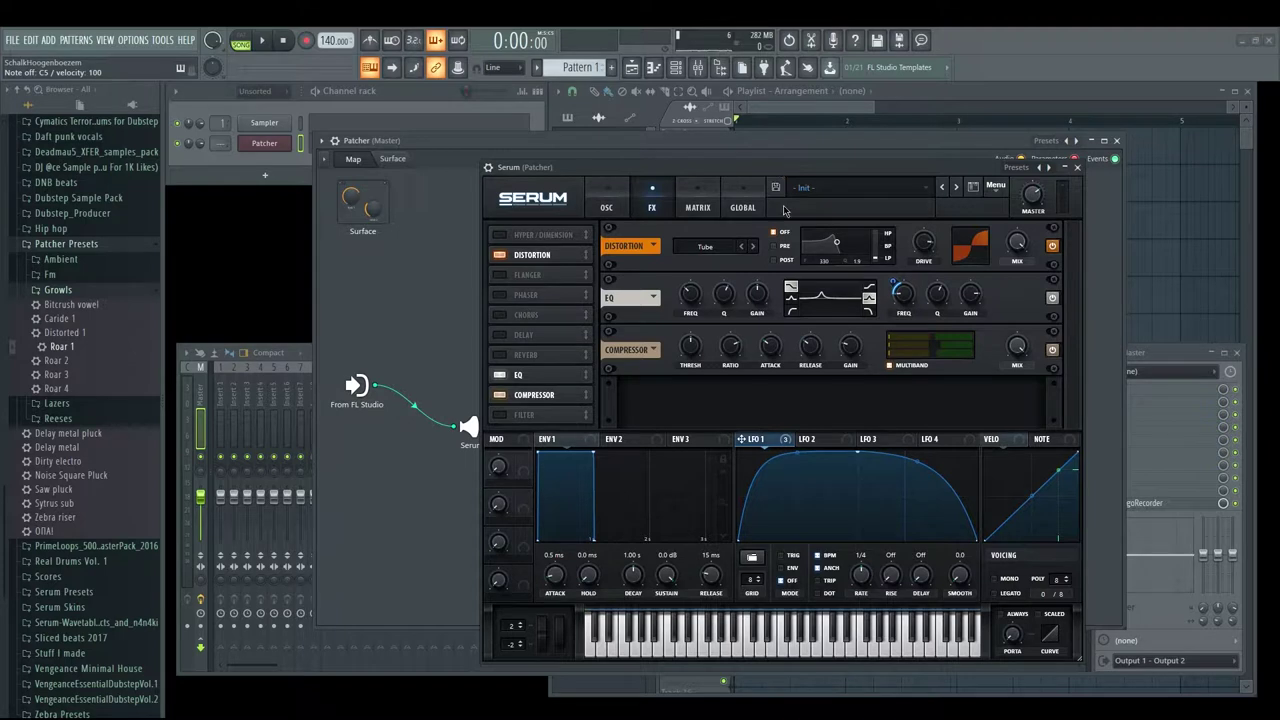
pyautogui.press('q')
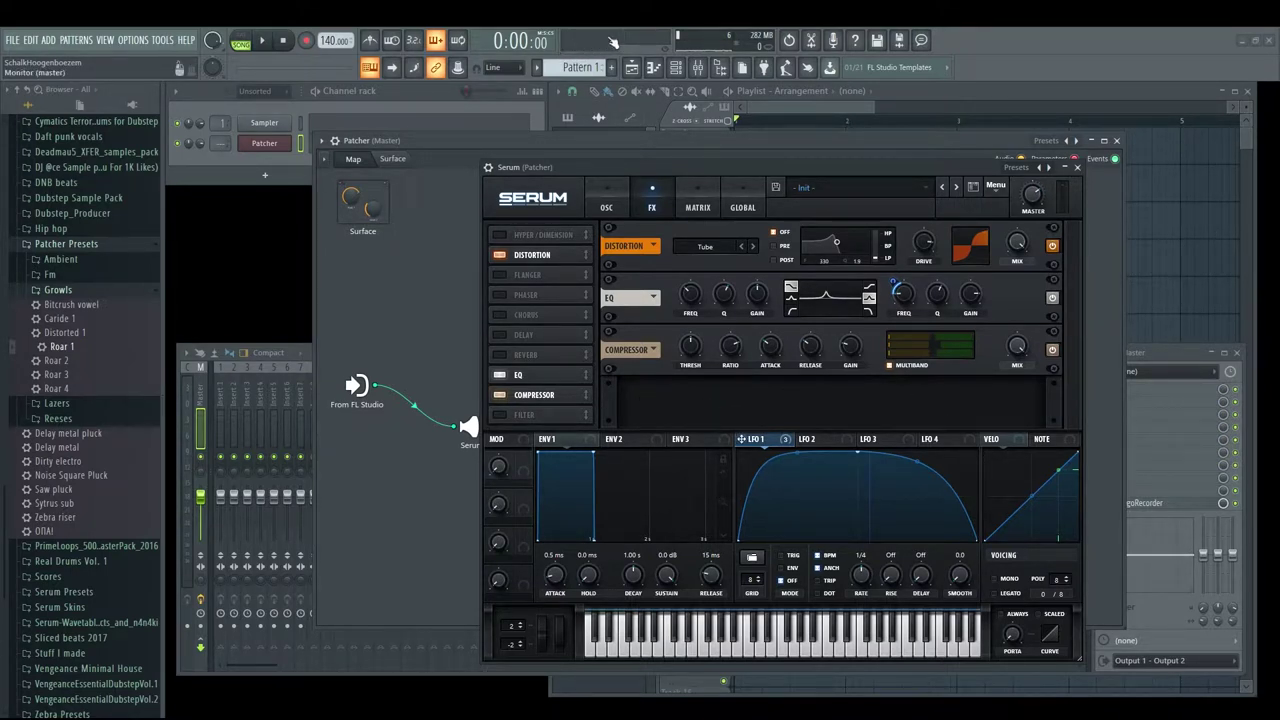
pyautogui.press('n')
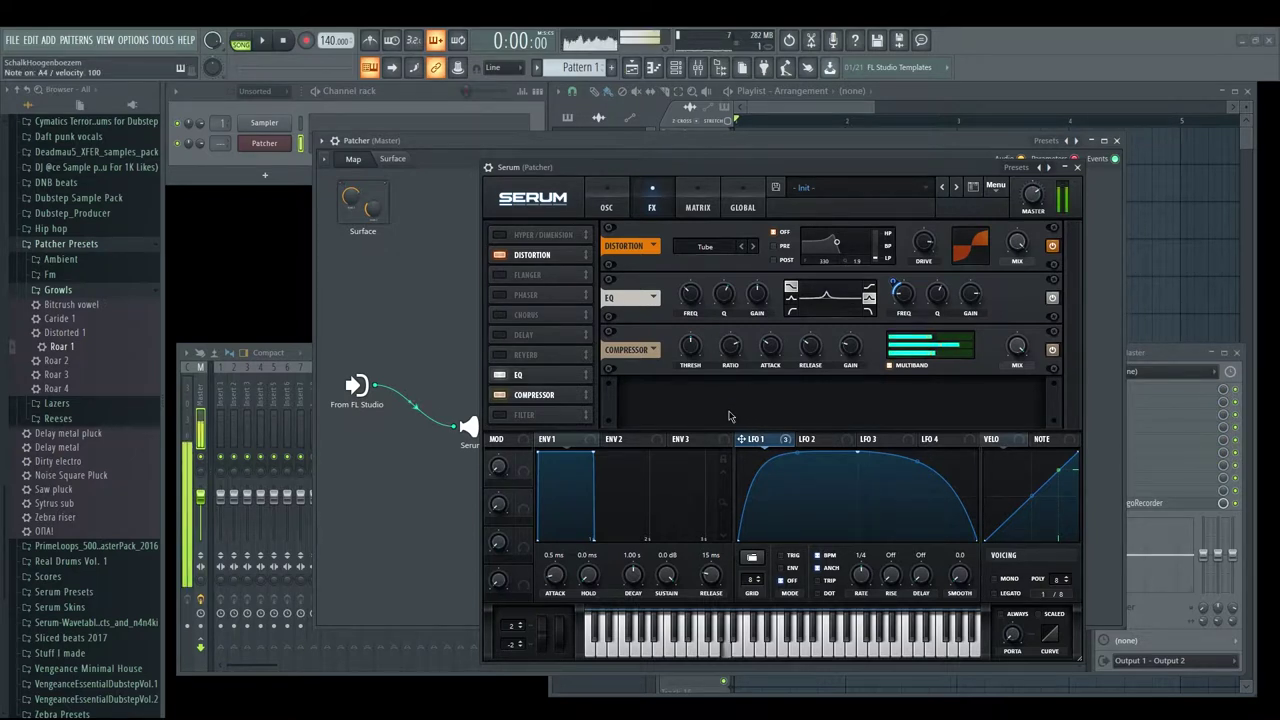
pyautogui.press('v')
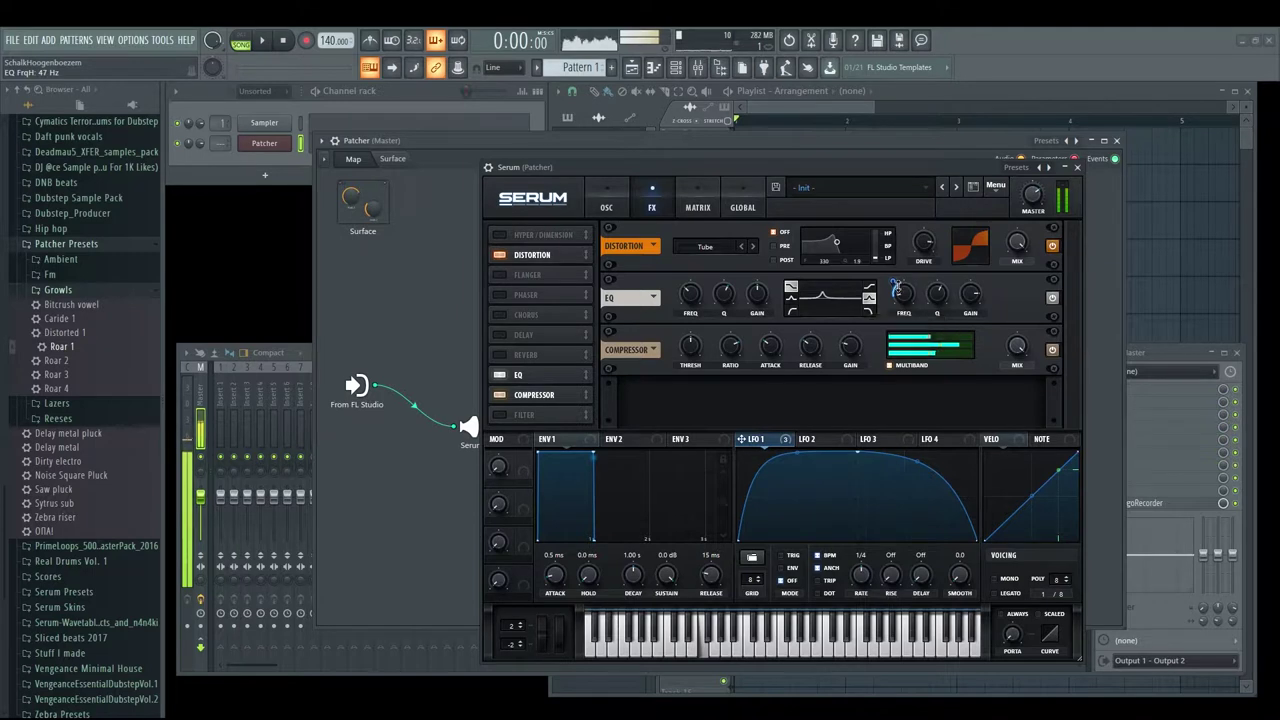
pyautogui.click(606, 207)
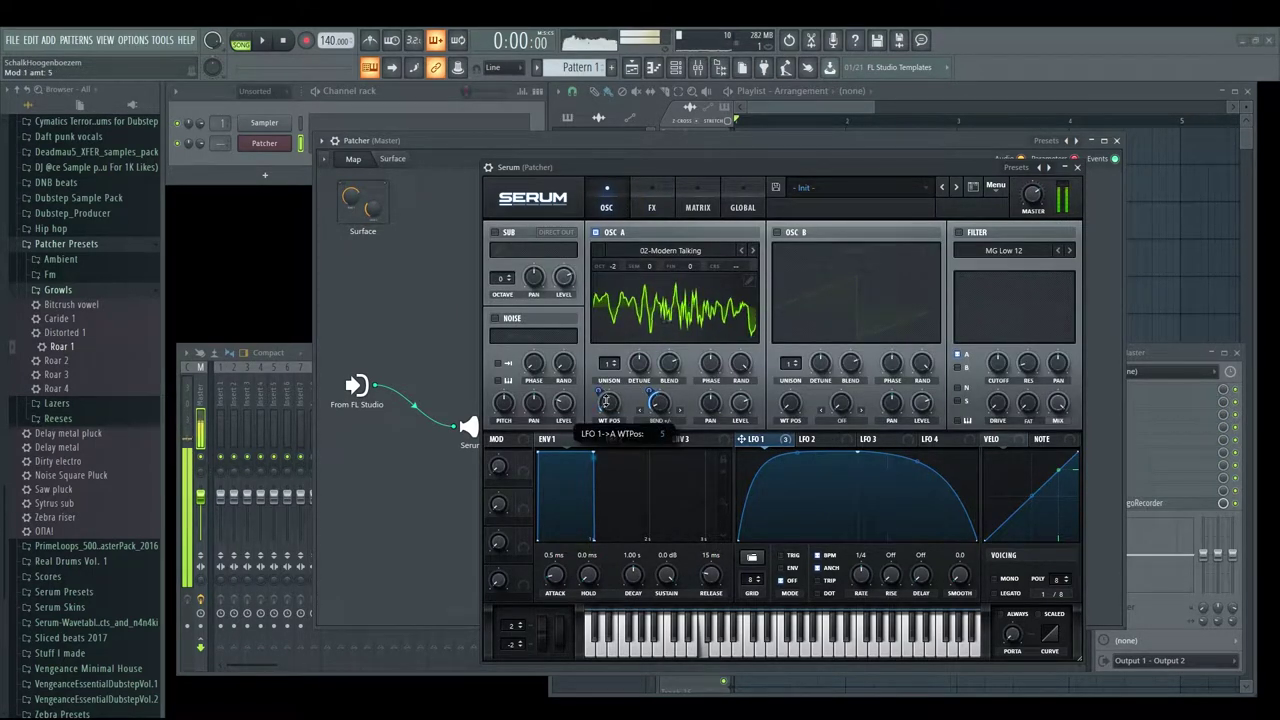
pyautogui.press('c')
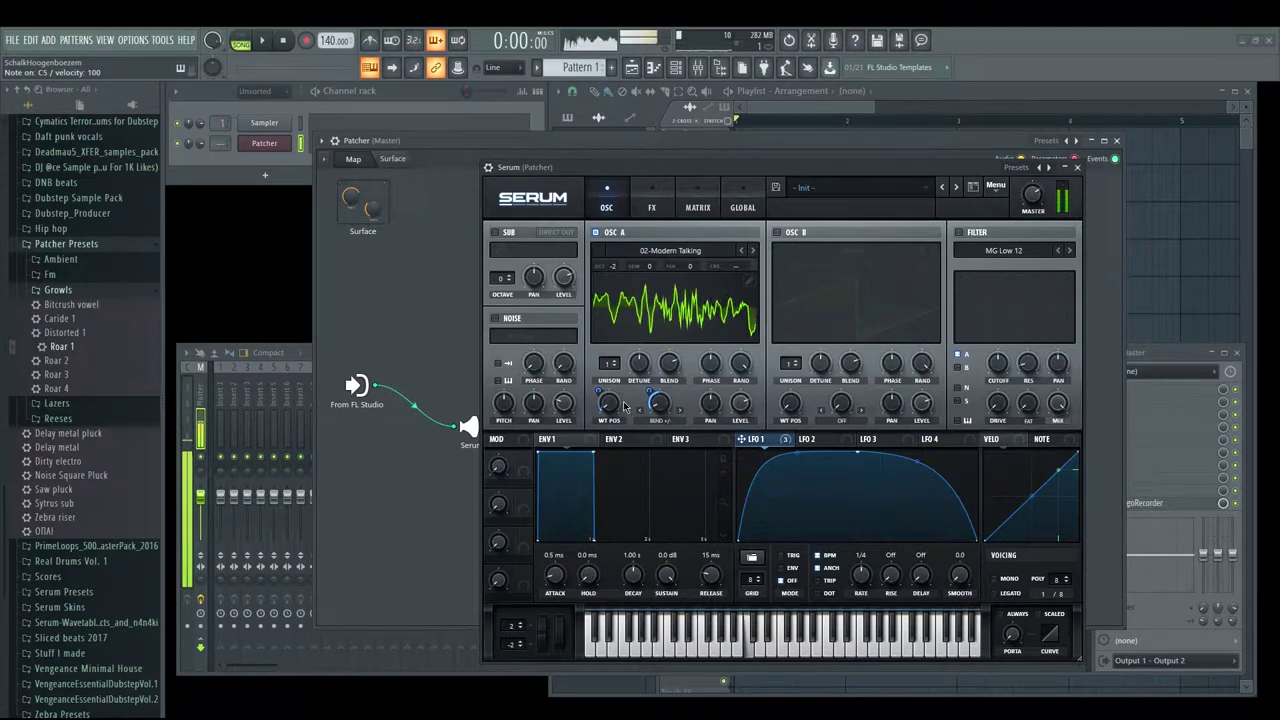
pyautogui.click(652, 207)
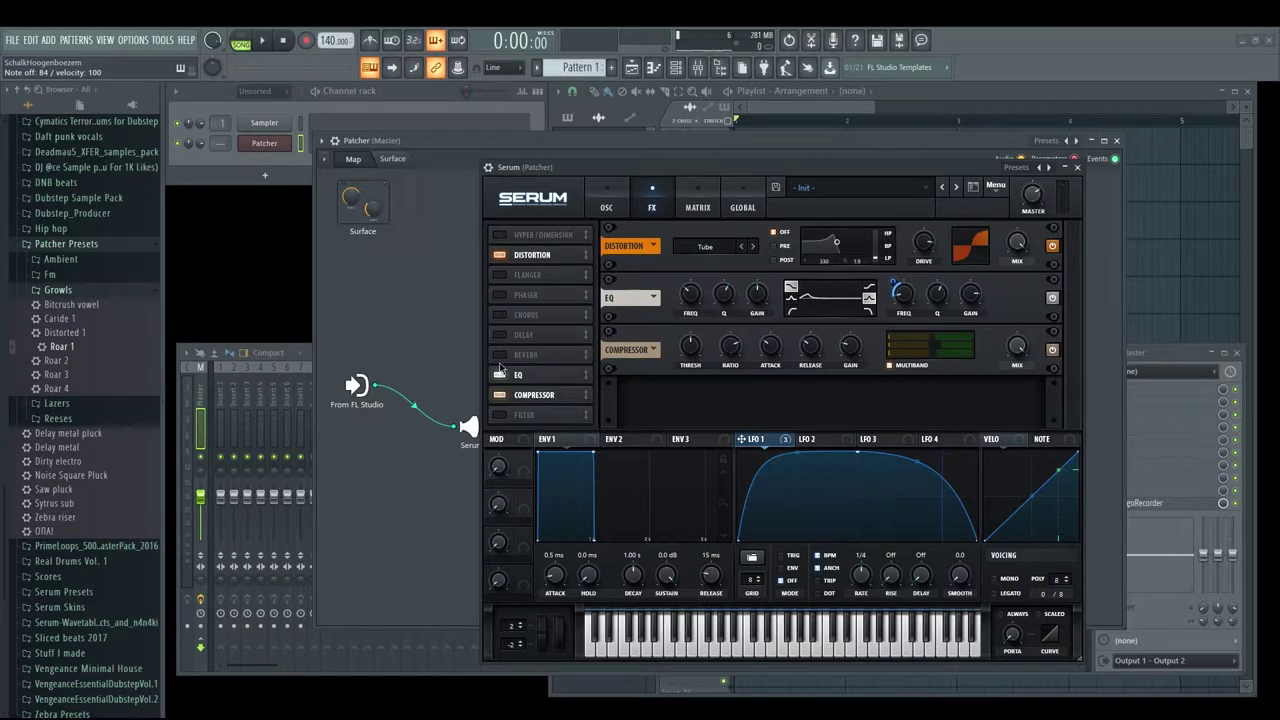
# Step: Move the Serum node above From FL Studio in the Patcher map, keeping the Serum window open
pyautogui.moveTo(505, 360); pyautogui.dragTo(535, 350)
pyautogui.moveTo(614, 178); pyautogui.dragTo(953, 277)
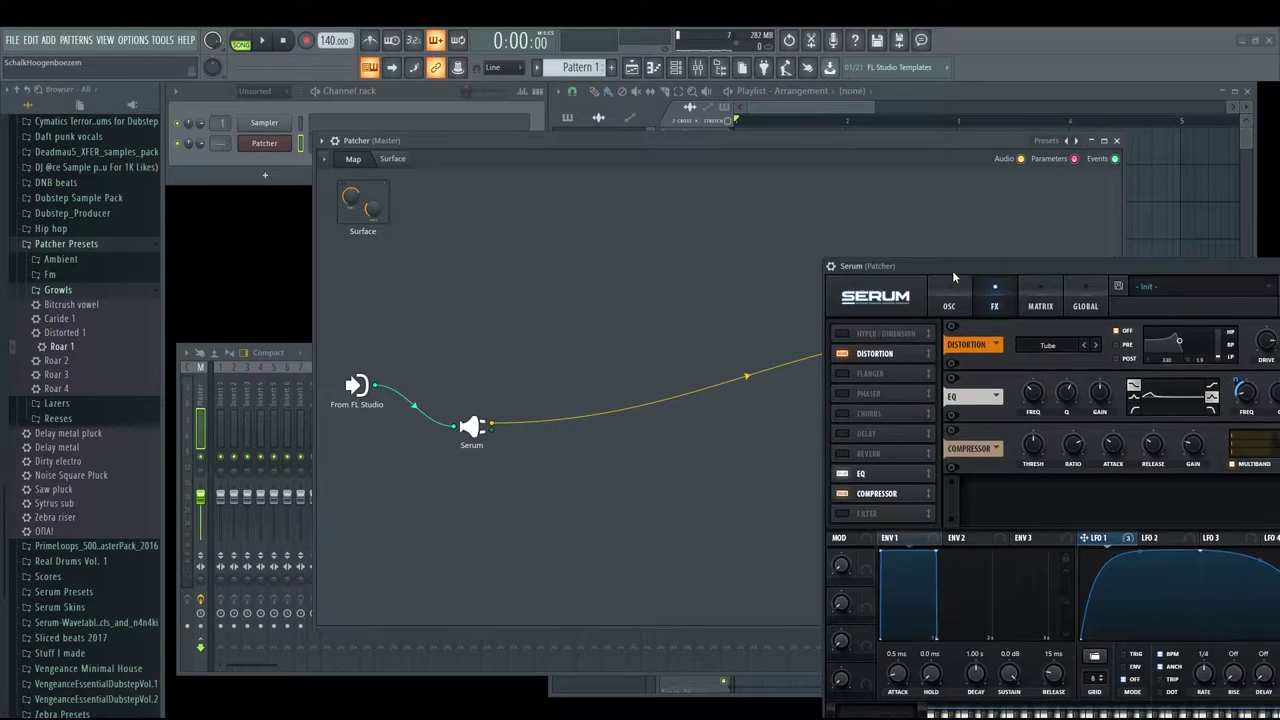
pyautogui.moveTo(487, 441); pyautogui.dragTo(541, 321)
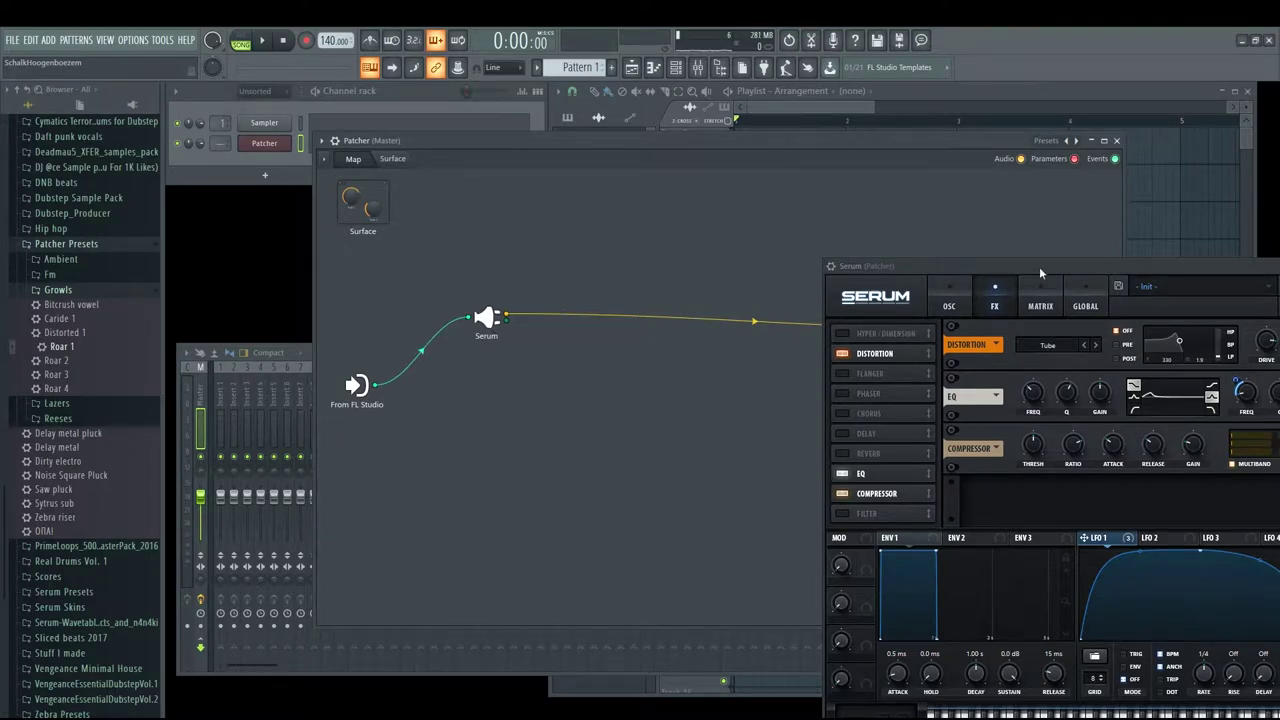
pyautogui.moveTo(1040, 272); pyautogui.dragTo(594, 190)
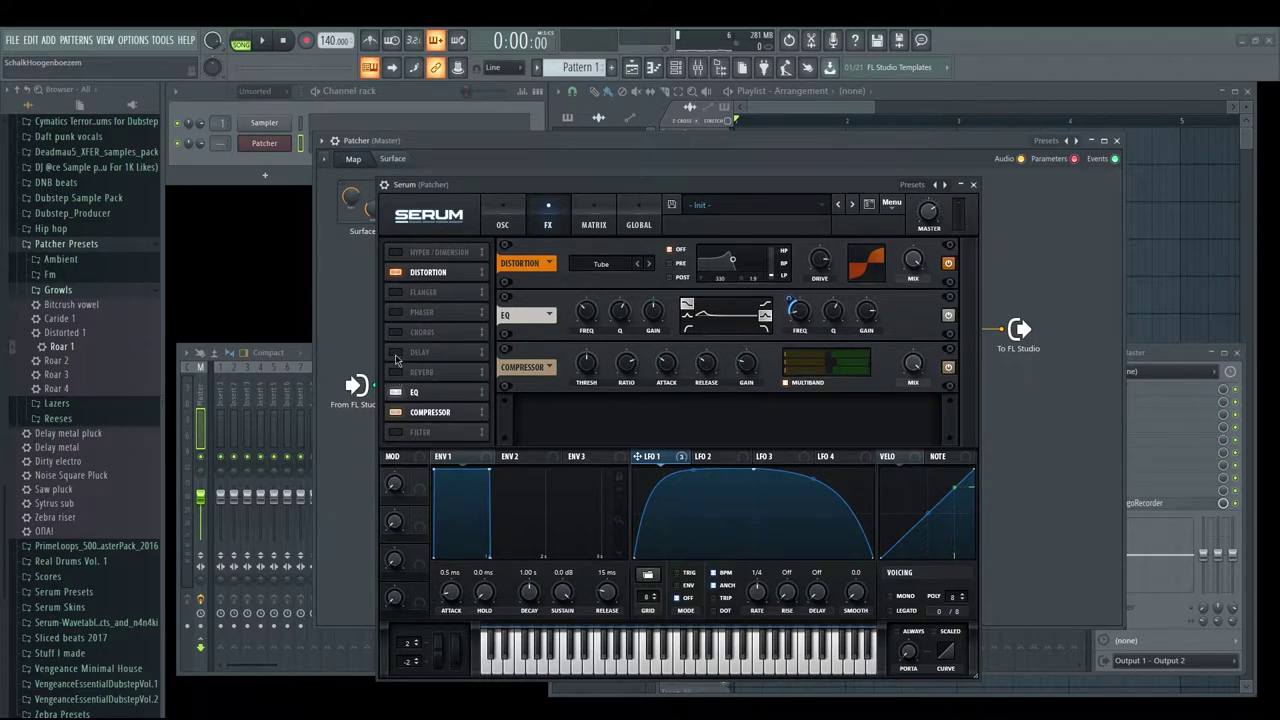
# Step: Audition oscillator A with 16 unison voices, and reduce the unison to 6 voices
pyautogui.click(505, 226)
pyautogui.moveTo(509, 385); pyautogui.dragTo(530, 426)
pyautogui.press('x')
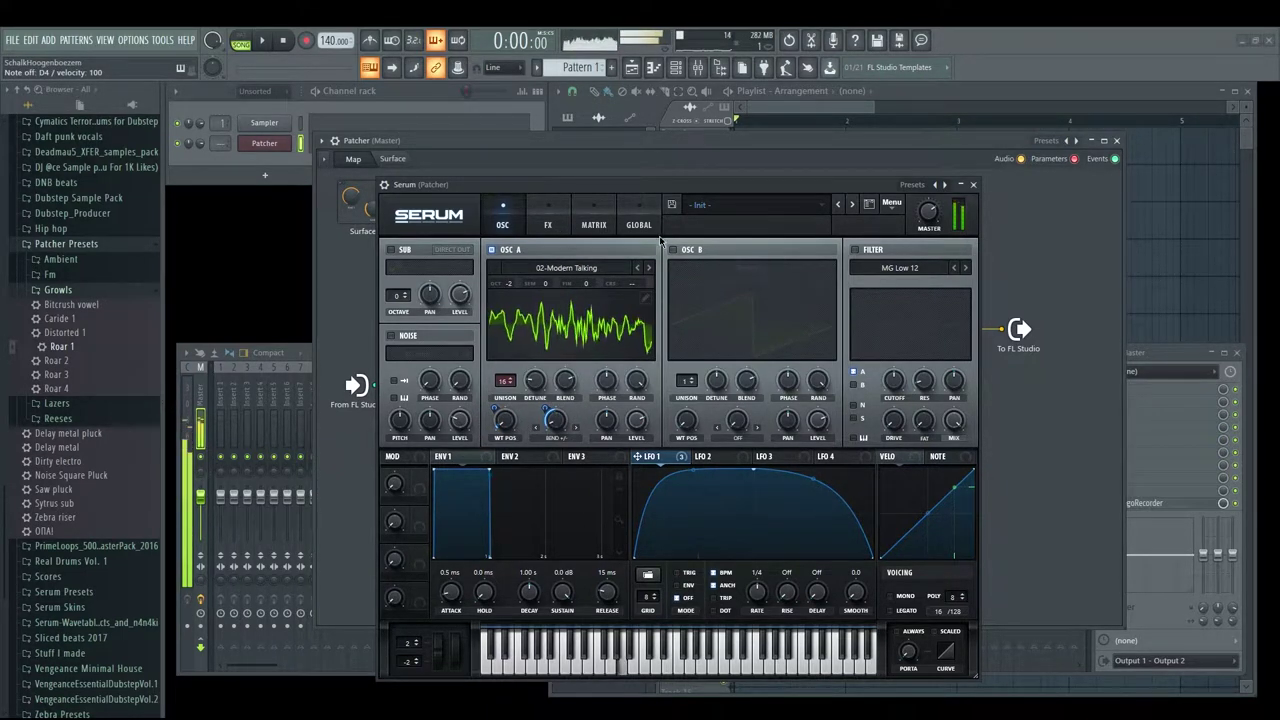
pyautogui.moveTo(508, 383); pyautogui.dragTo(506, 489)
pyautogui.press('x')
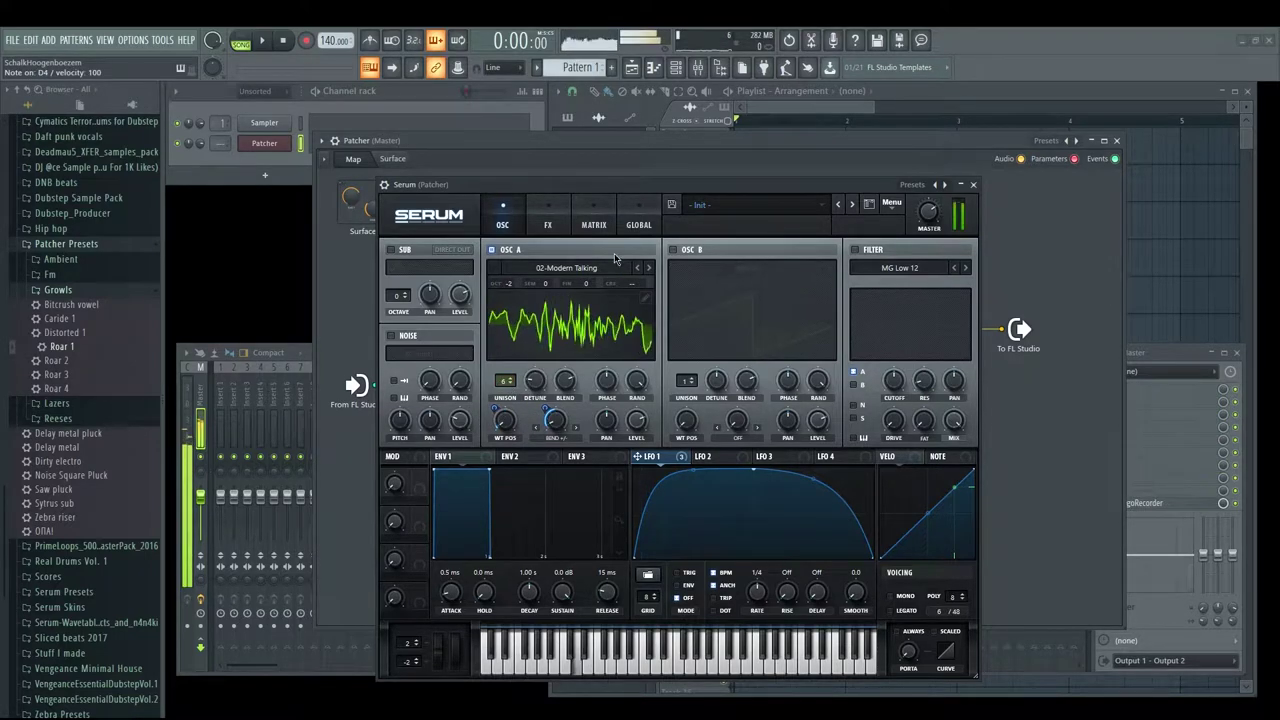
# Step: Set oscillator A's unison width to 16 in Serum's global settings and audition the sound
pyautogui.click(594, 224)
pyautogui.click(640, 225)
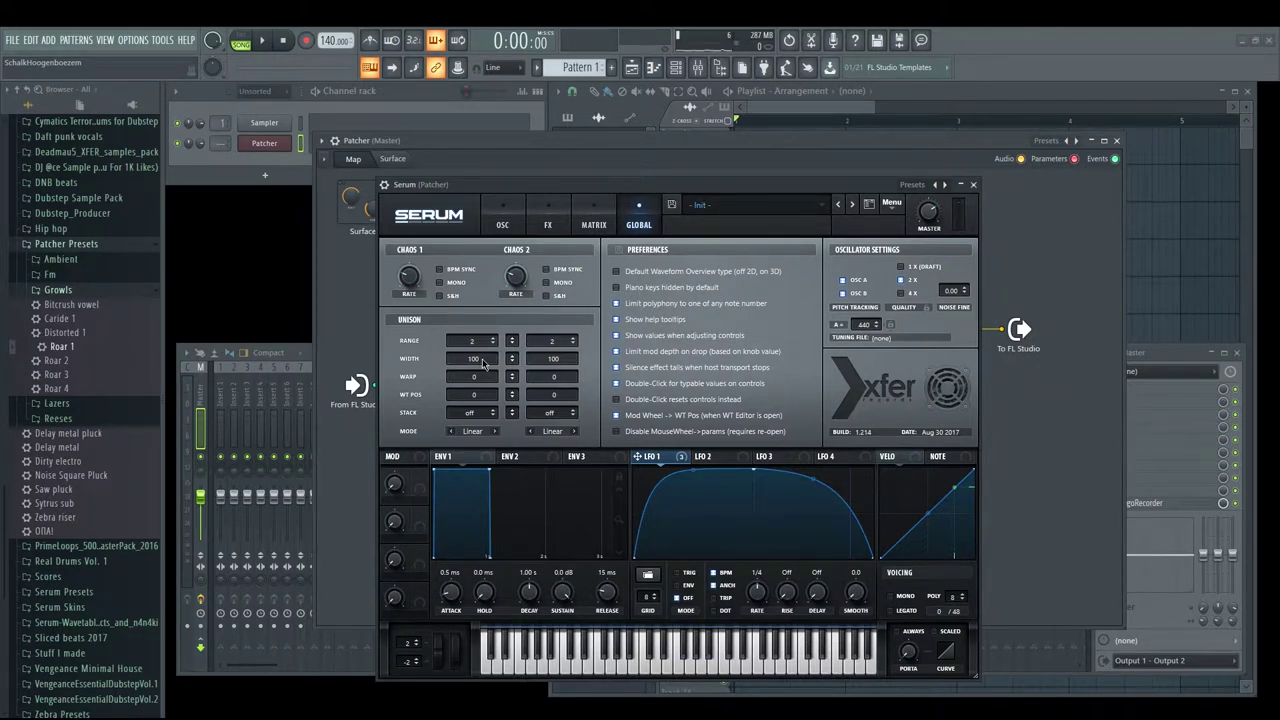
pyautogui.moveTo(484, 363); pyautogui.dragTo(495, 510)
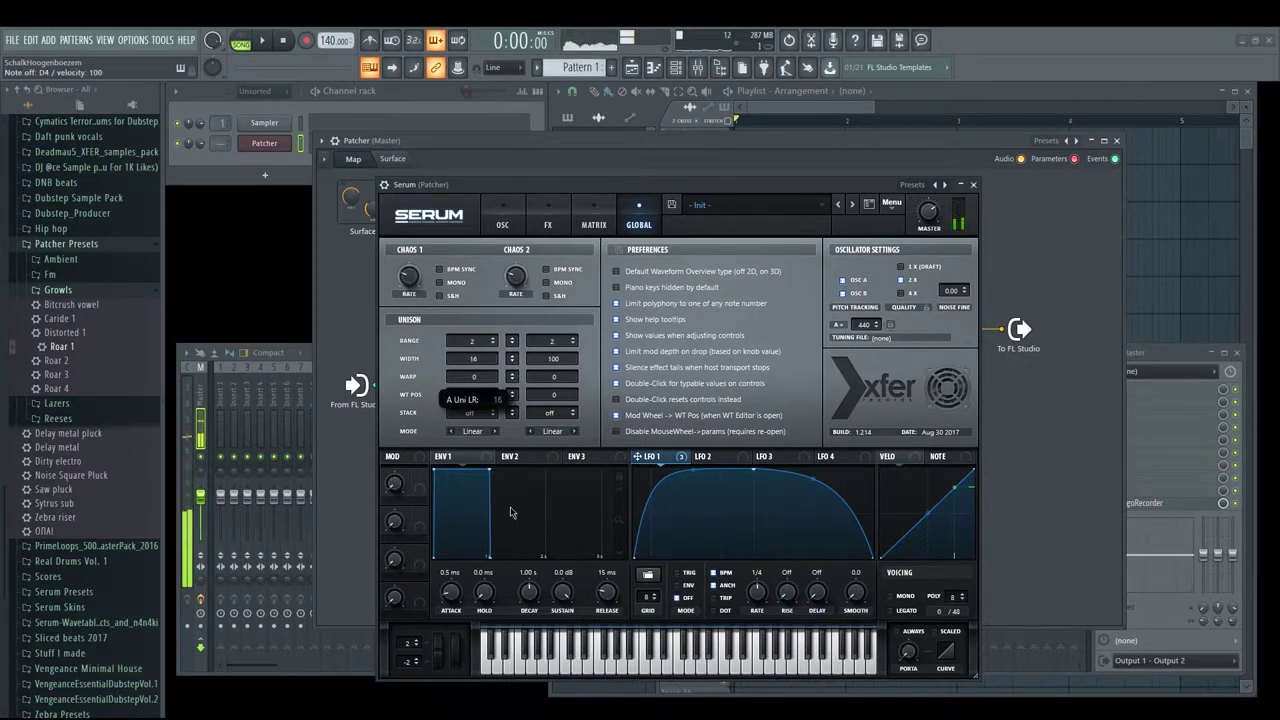
pyautogui.press('x')
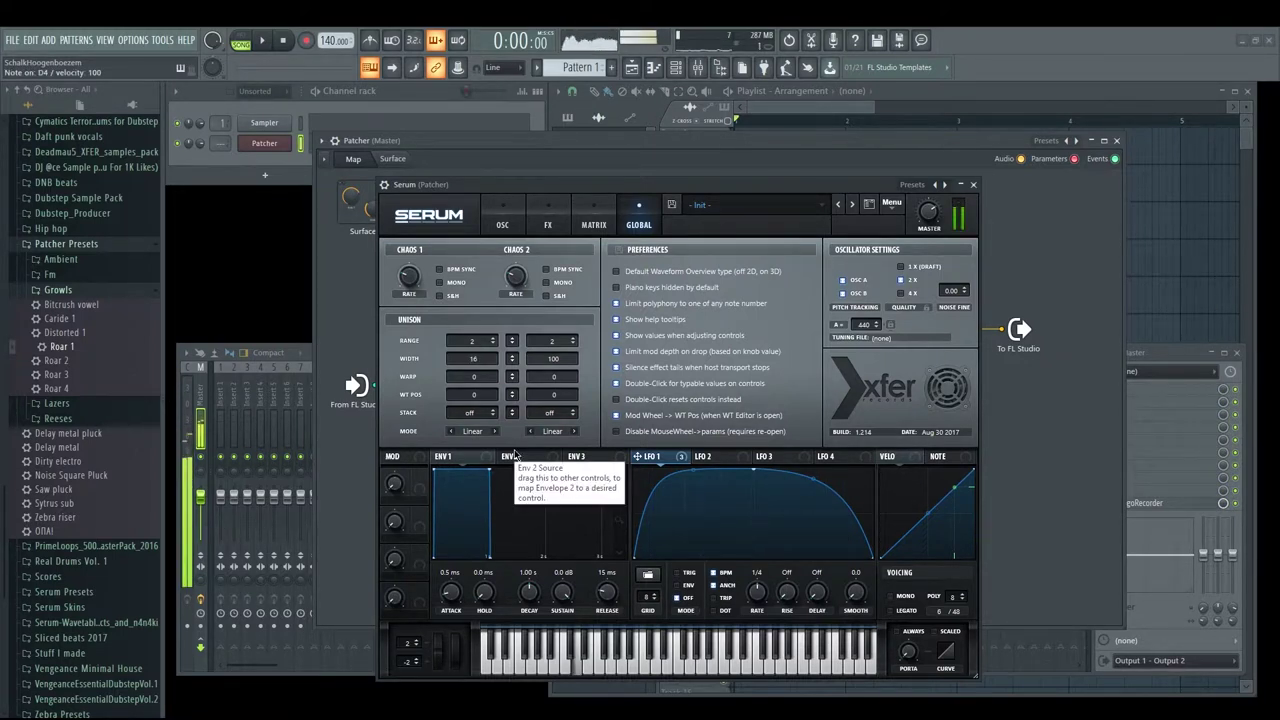
pyautogui.press('n')
# Step: Set oscillator A's unison to 3 voices, audition the result, and close the Serum window
pyautogui.click(510, 224)
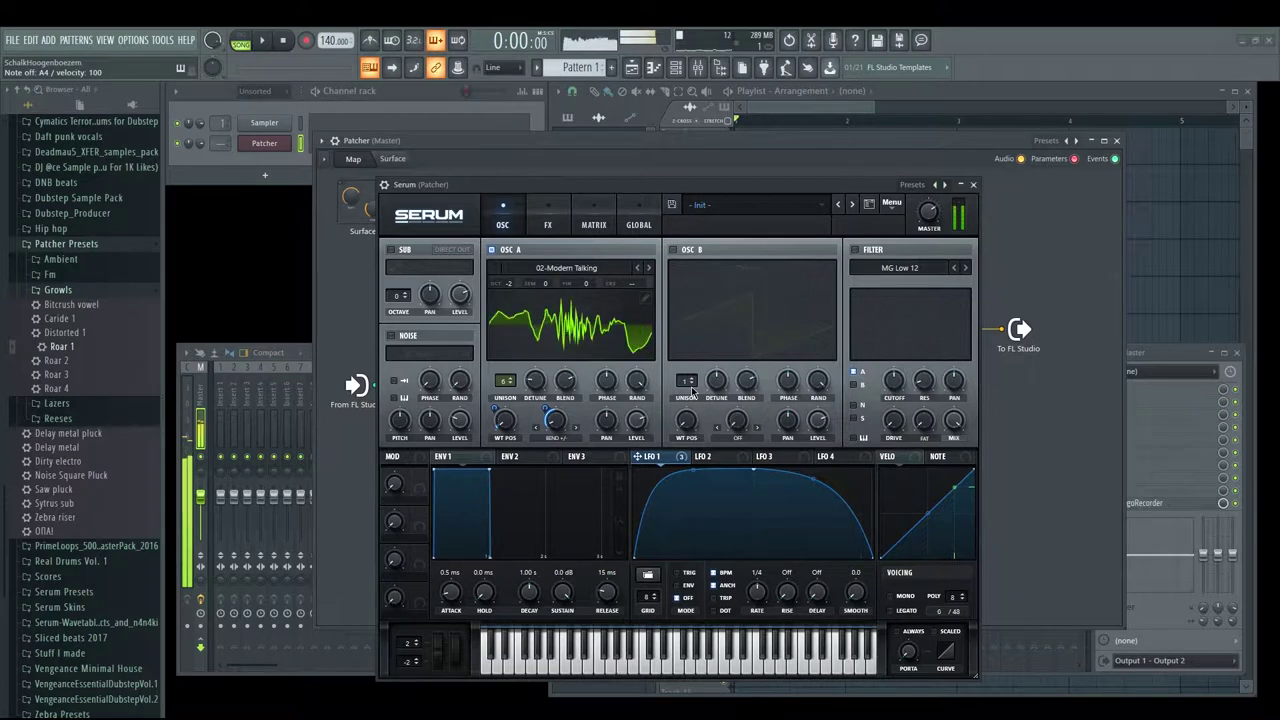
pyautogui.moveTo(505, 381); pyautogui.dragTo(514, 430)
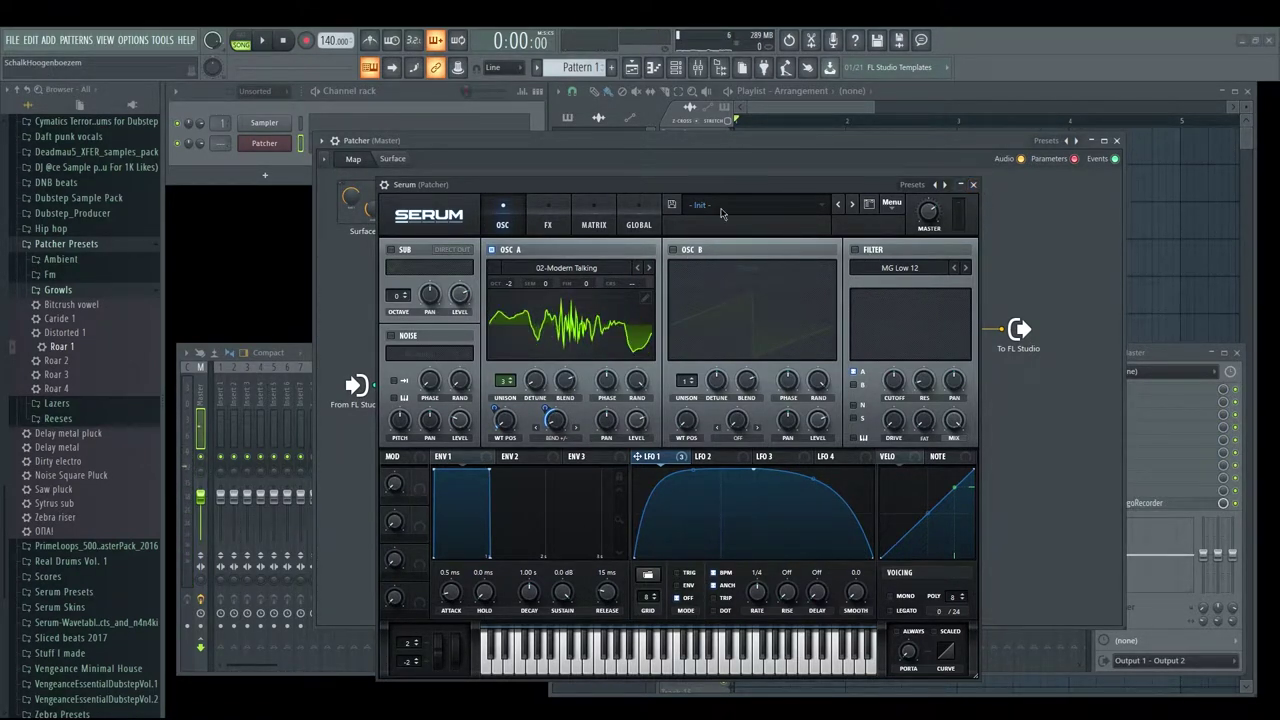
pyautogui.click(541, 218)
pyautogui.press('m')
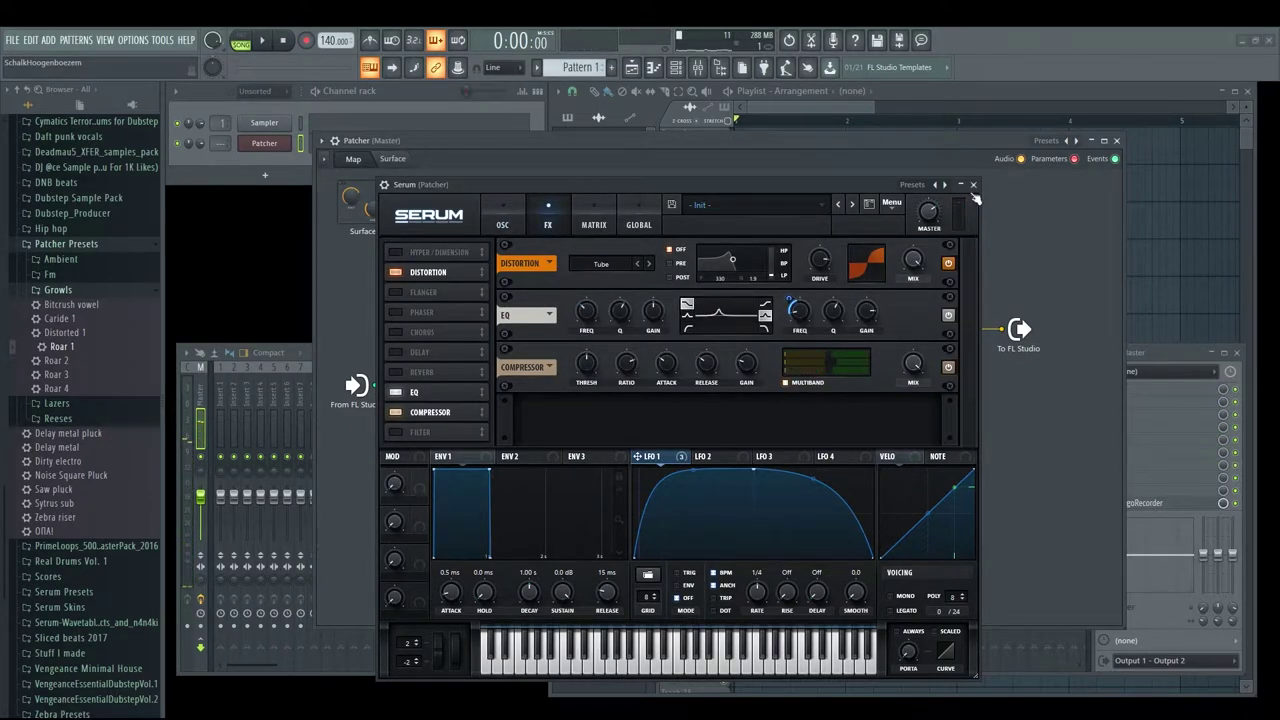
pyautogui.click(502, 224)
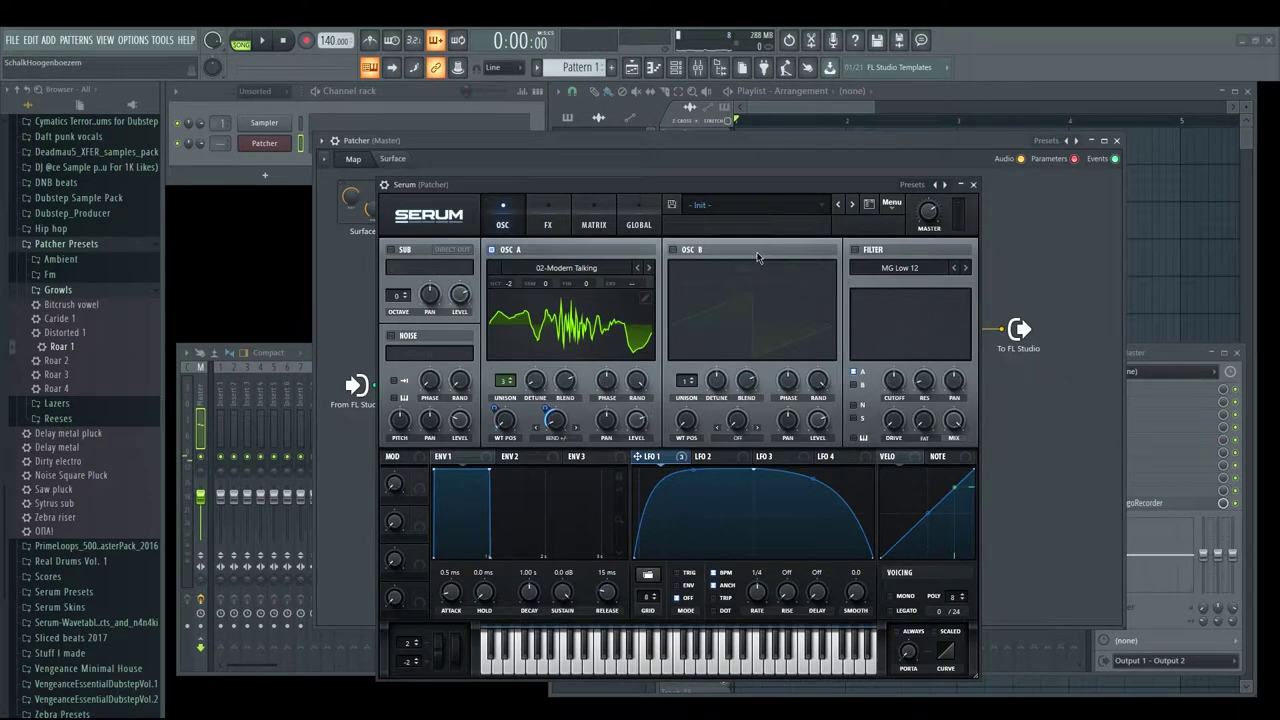
pyautogui.click(977, 185)
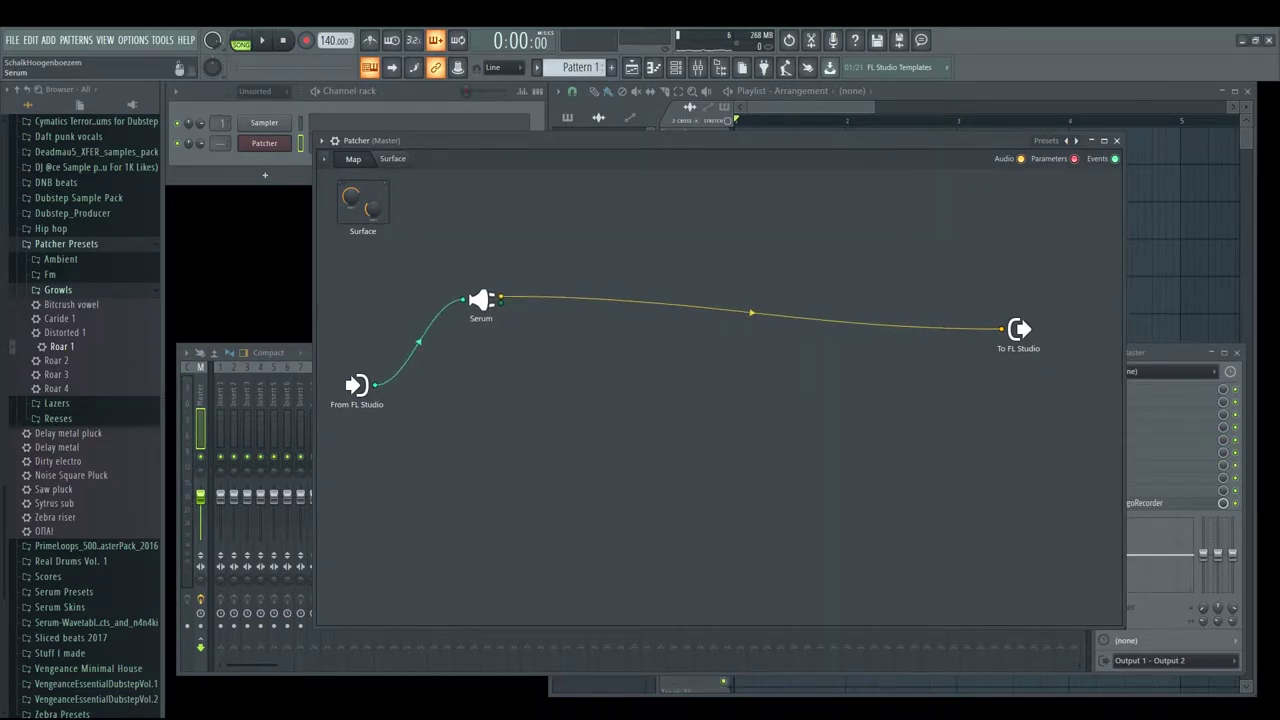
# Step: Add Fruity Parametric EQ 2 to the Patcher map between Serum and To FL Studio, and open it
pyautogui.press('F8')
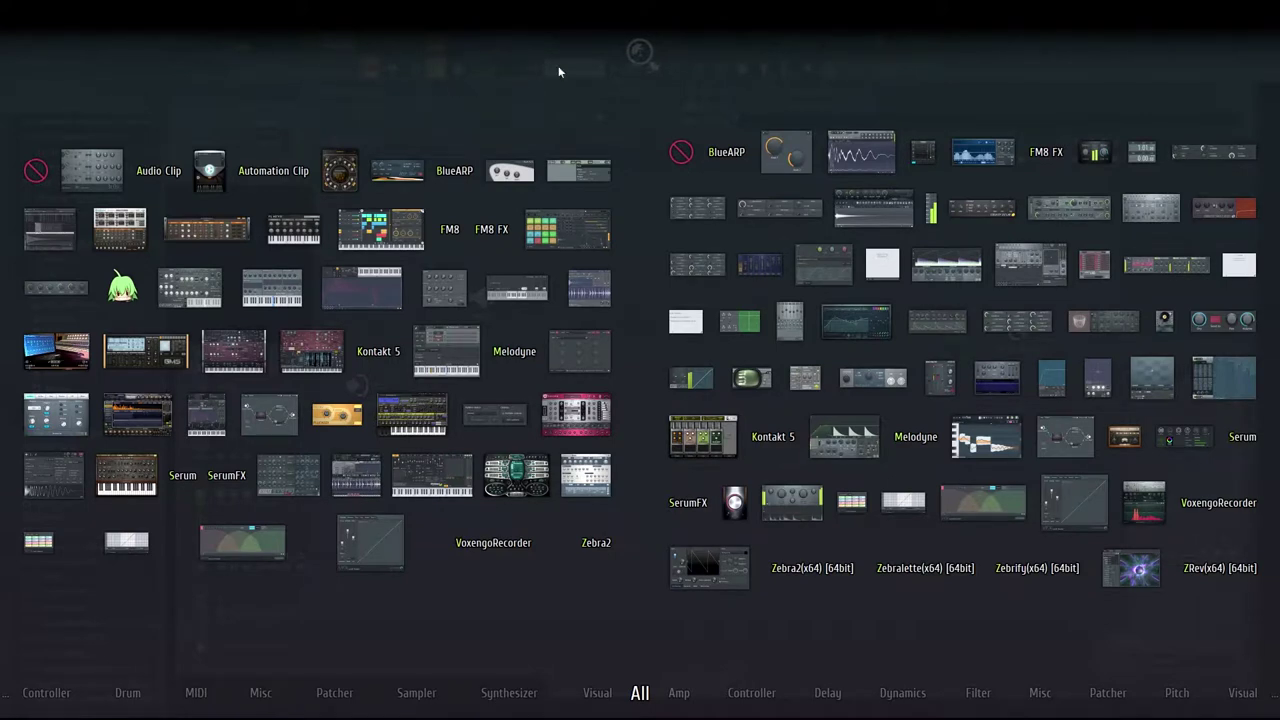
pyautogui.click(617, 90)
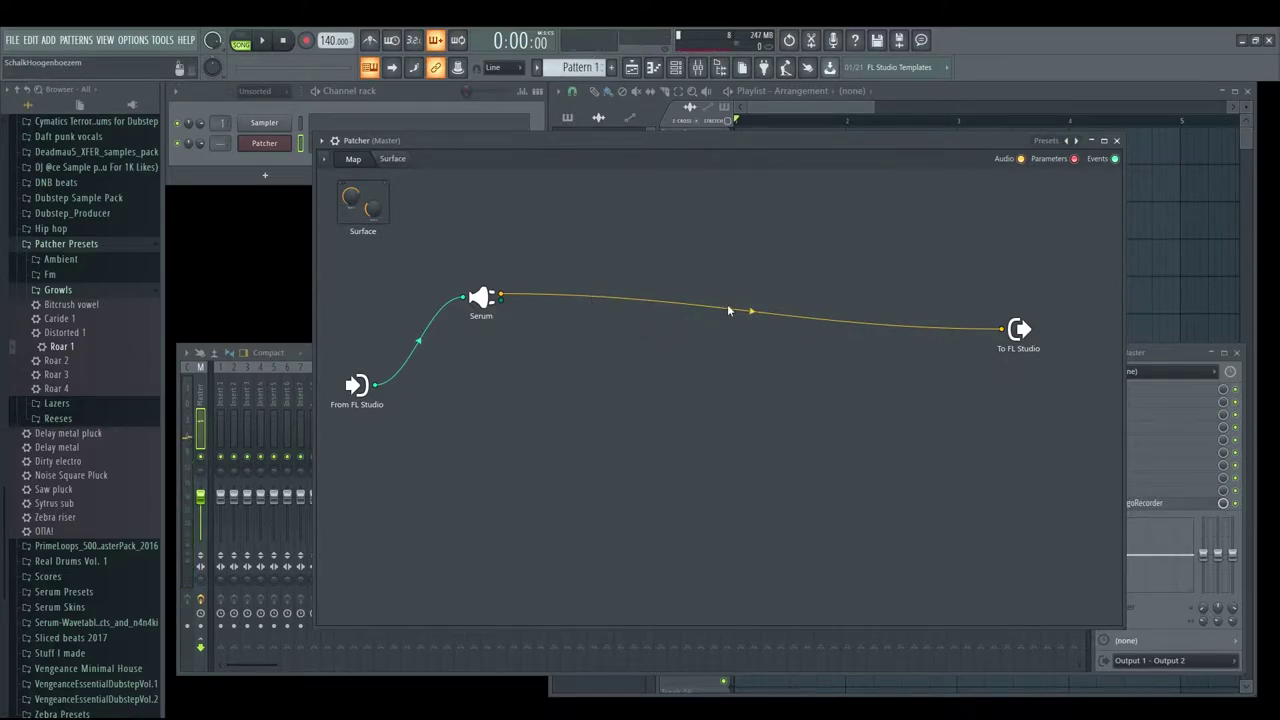
pyautogui.middleClick(671, 512)
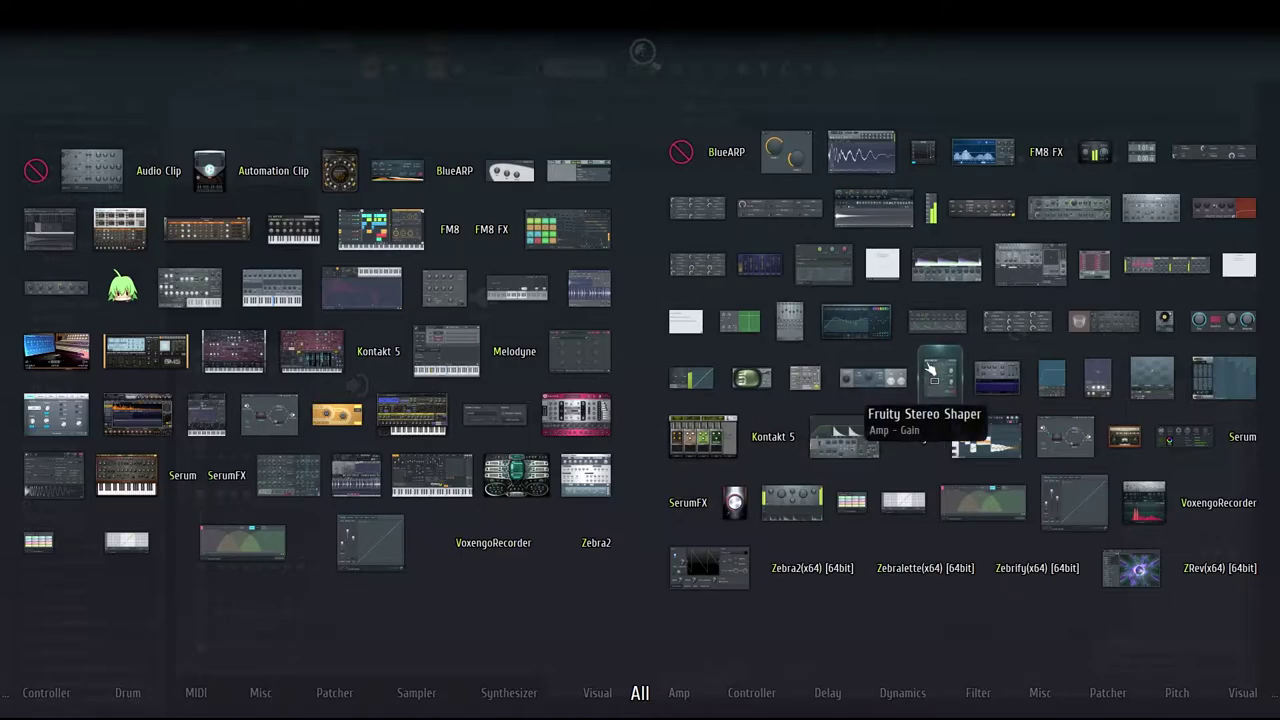
pyautogui.moveTo(856, 320); pyautogui.dragTo(716, 402)
pyautogui.click(716, 402)
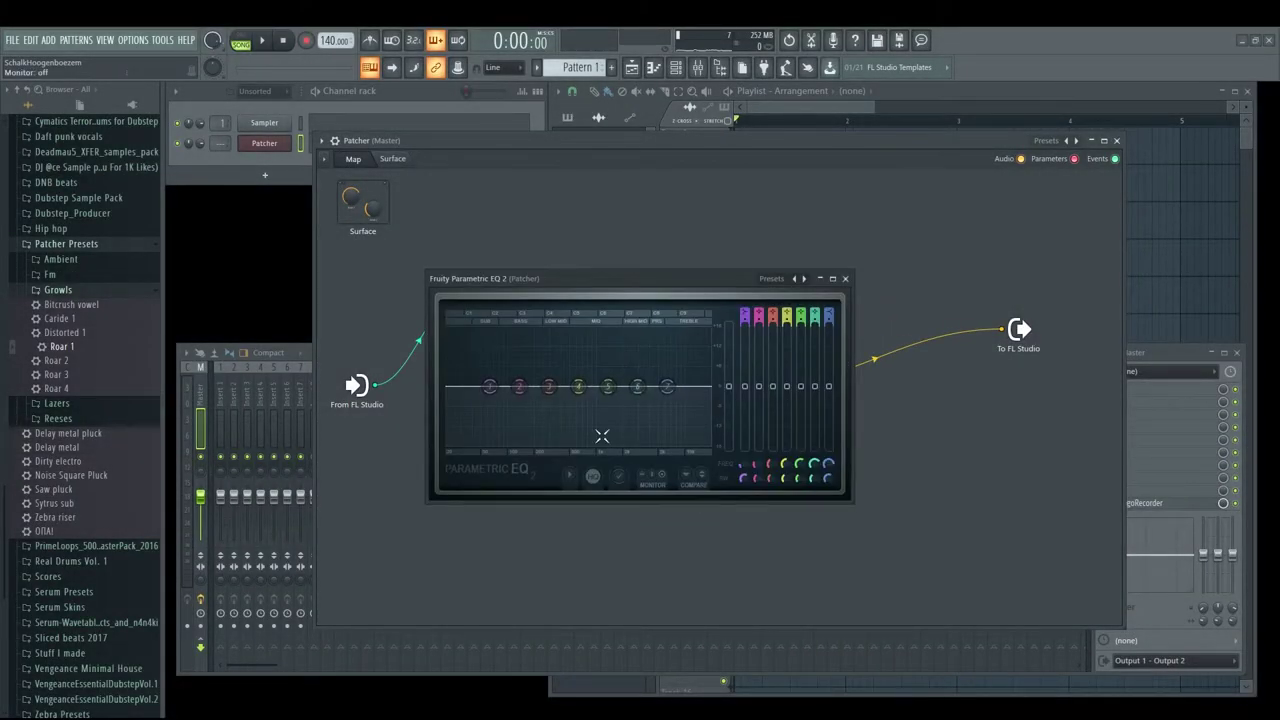
# Step: Boost band 4 in Fruity Parametric EQ 2 and lower its frequency into the low-mid range
pyautogui.moveTo(578, 386); pyautogui.dragTo(572, 342)
pyautogui.moveTo(786, 463); pyautogui.dragTo(786, 482)
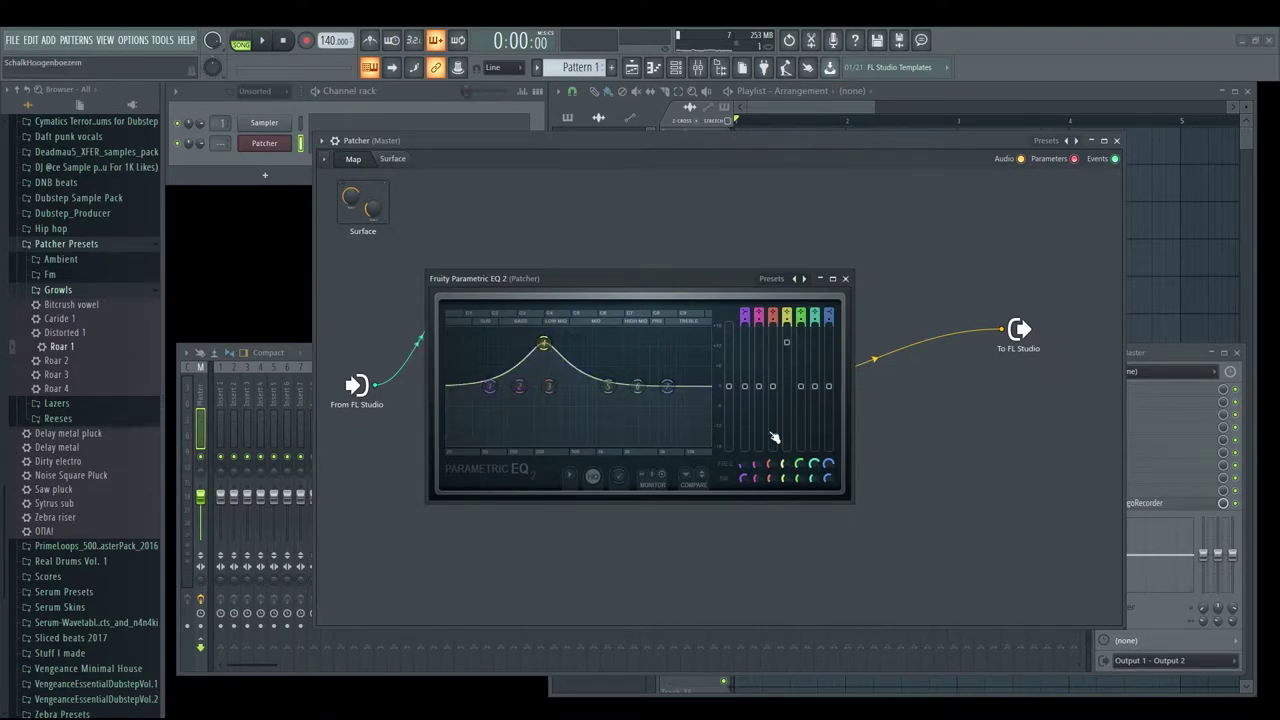
# Step: Reposition Fruity Parametric EQ 2 in the Patcher map, then disconnect and rewire Serum's audio output to its input
pyautogui.moveTo(631, 287); pyautogui.dragTo(835, 300)
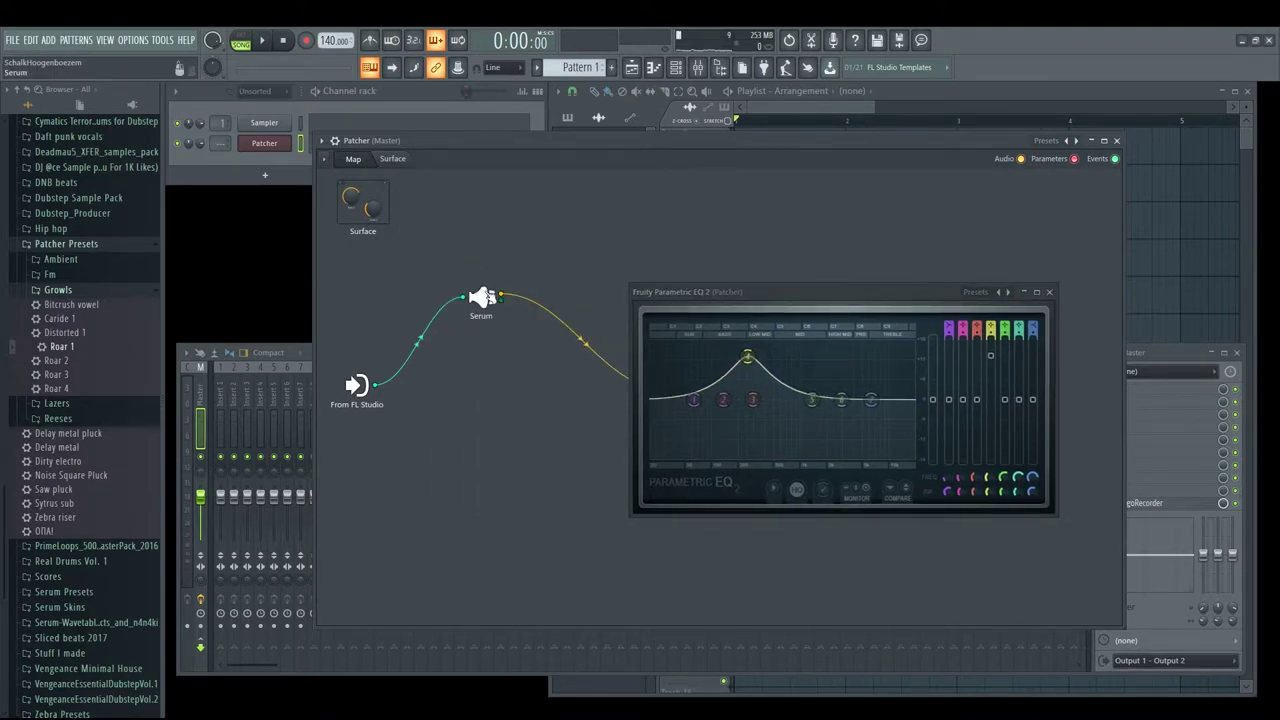
pyautogui.click(487, 296)
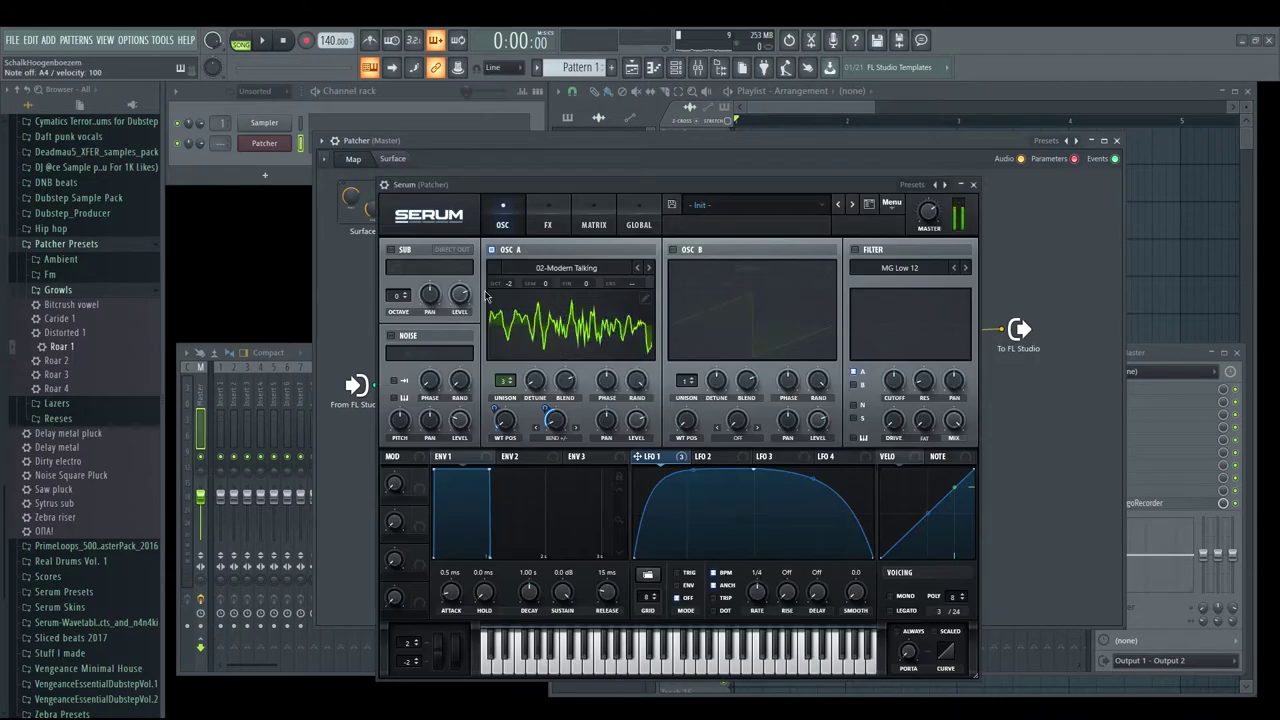
pyautogui.click(973, 184)
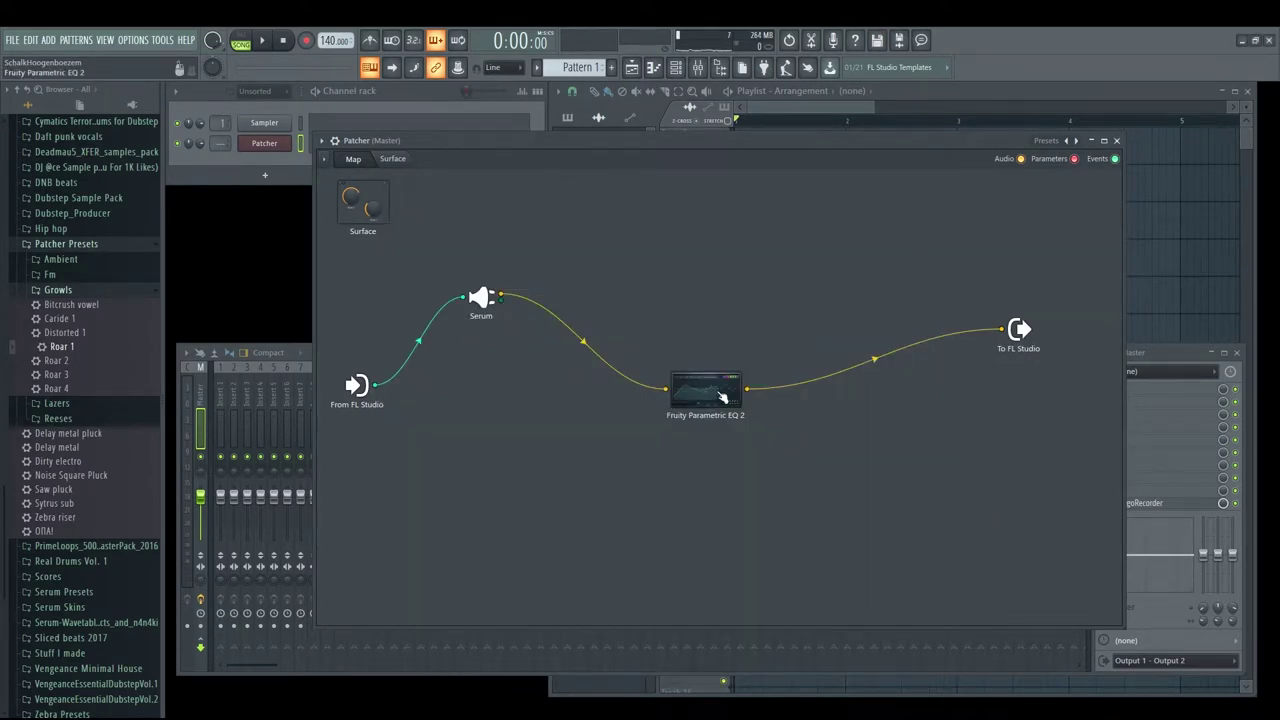
pyautogui.moveTo(722, 398); pyautogui.dragTo(746, 414)
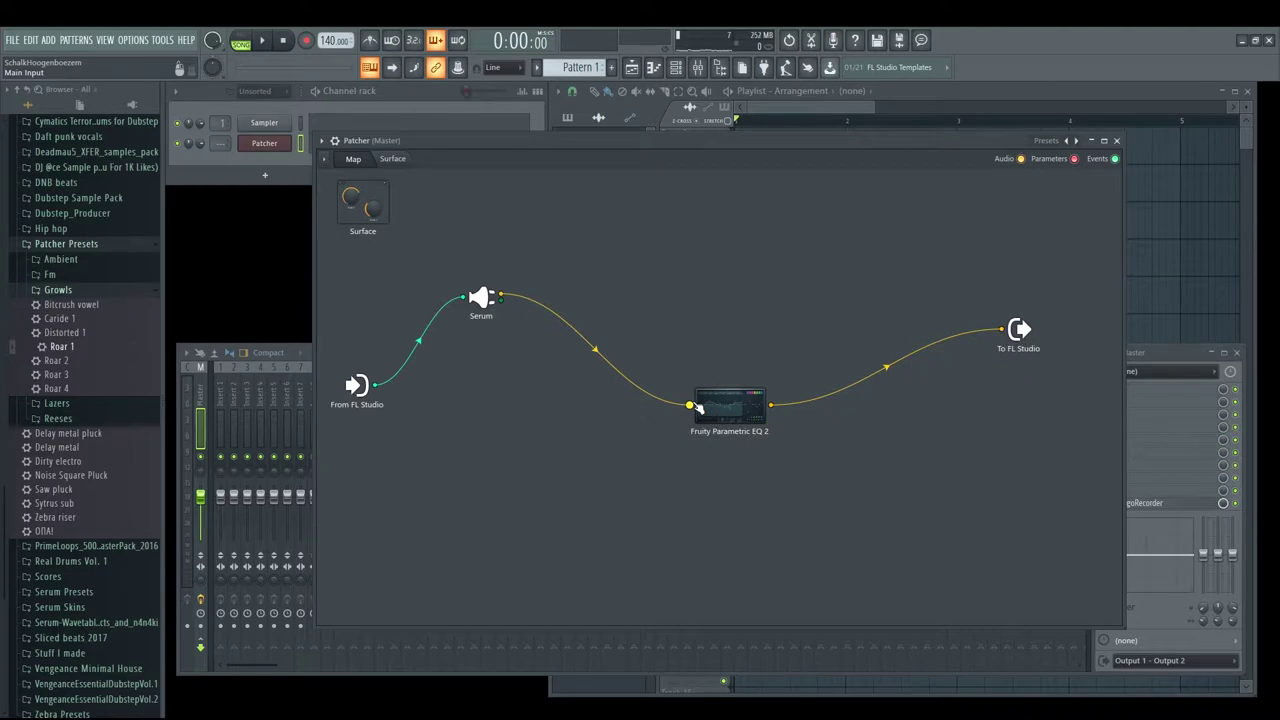
pyautogui.moveTo(690, 405); pyautogui.dragTo(654, 383)
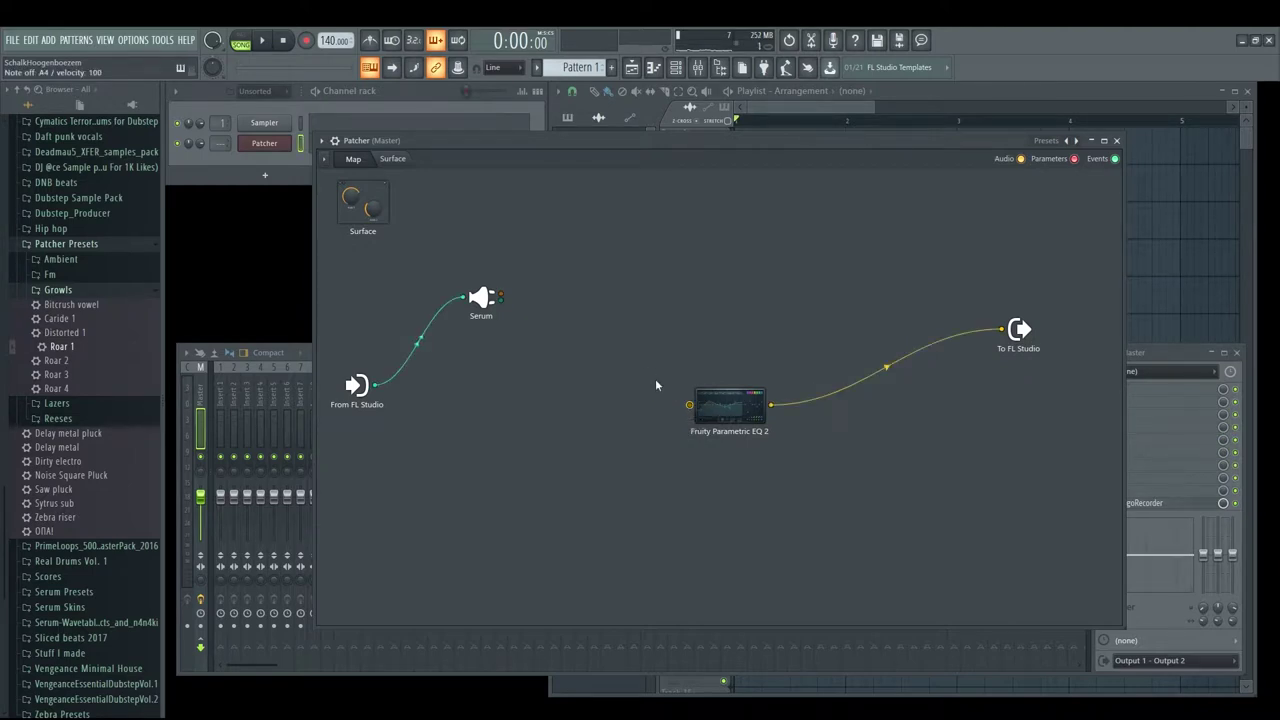
pyautogui.moveTo(503, 295); pyautogui.dragTo(689, 405)
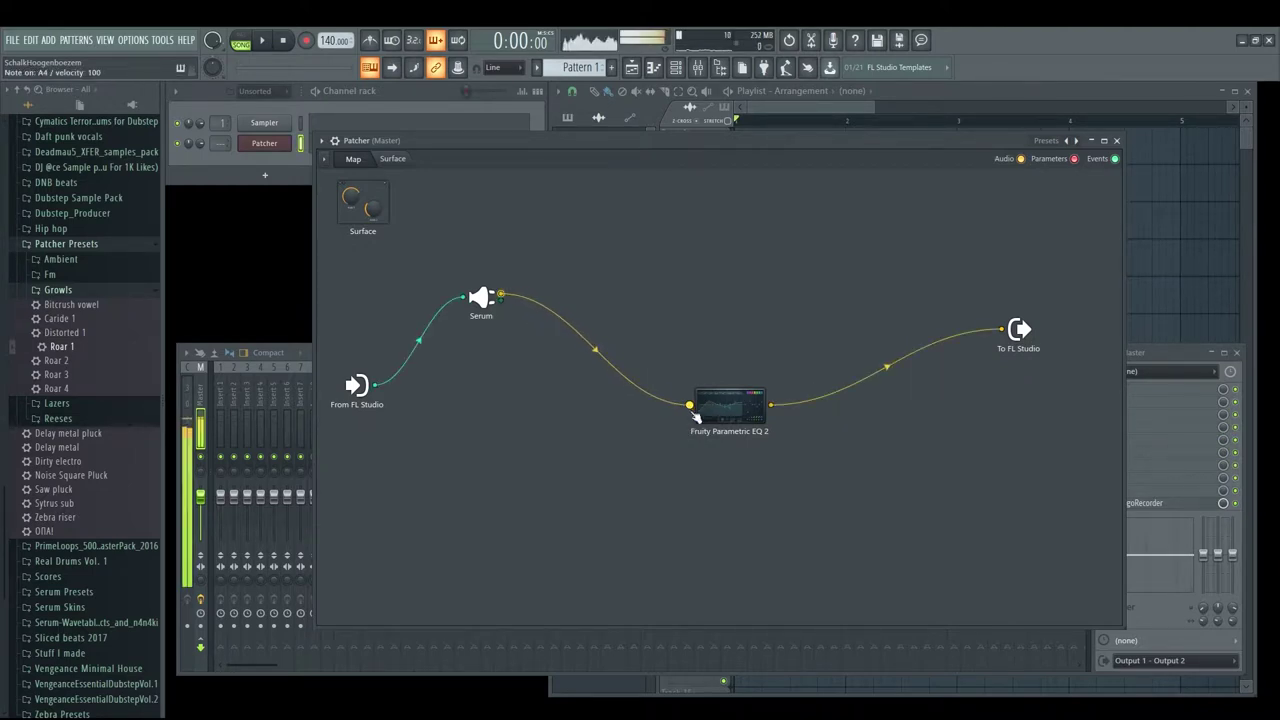
# Step: Sweep band 4's frequency across the spectrum in Fruity Parametric EQ 2, bring it back to about 198 Hz, and close the EQ
pyautogui.doubleClick(750, 412)
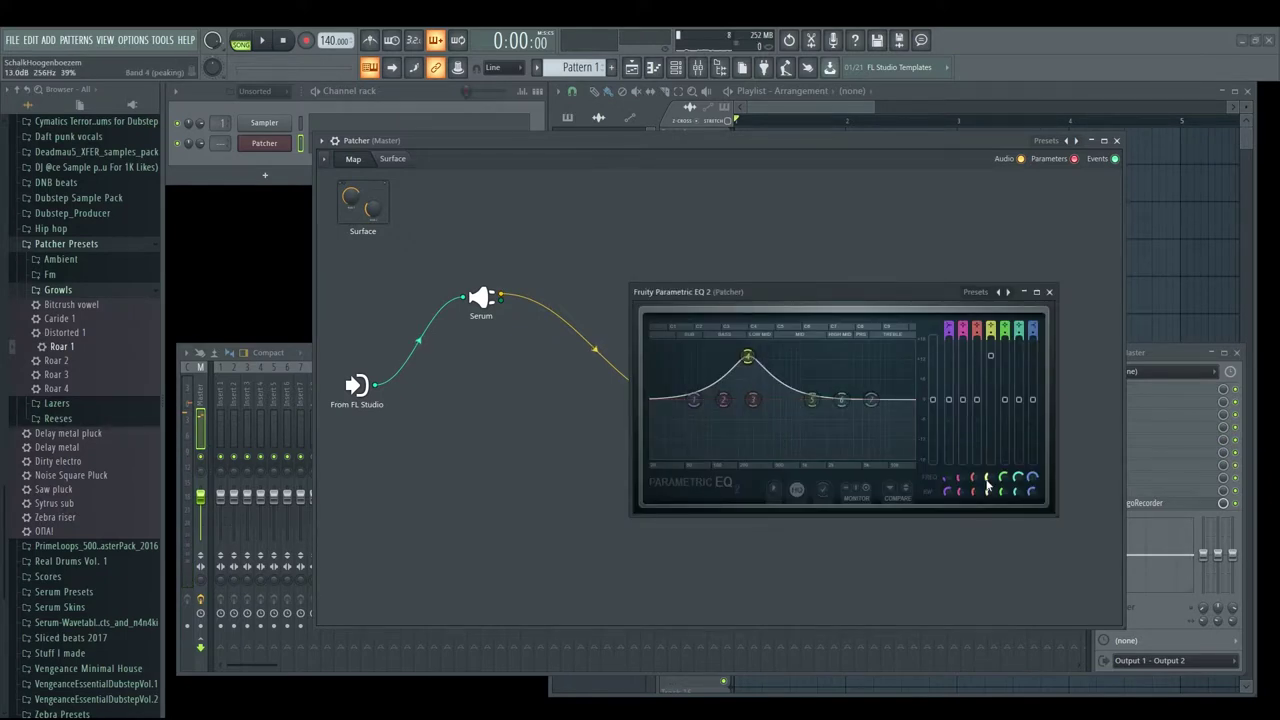
pyautogui.moveTo(749, 366); pyautogui.dragTo(711, 356)
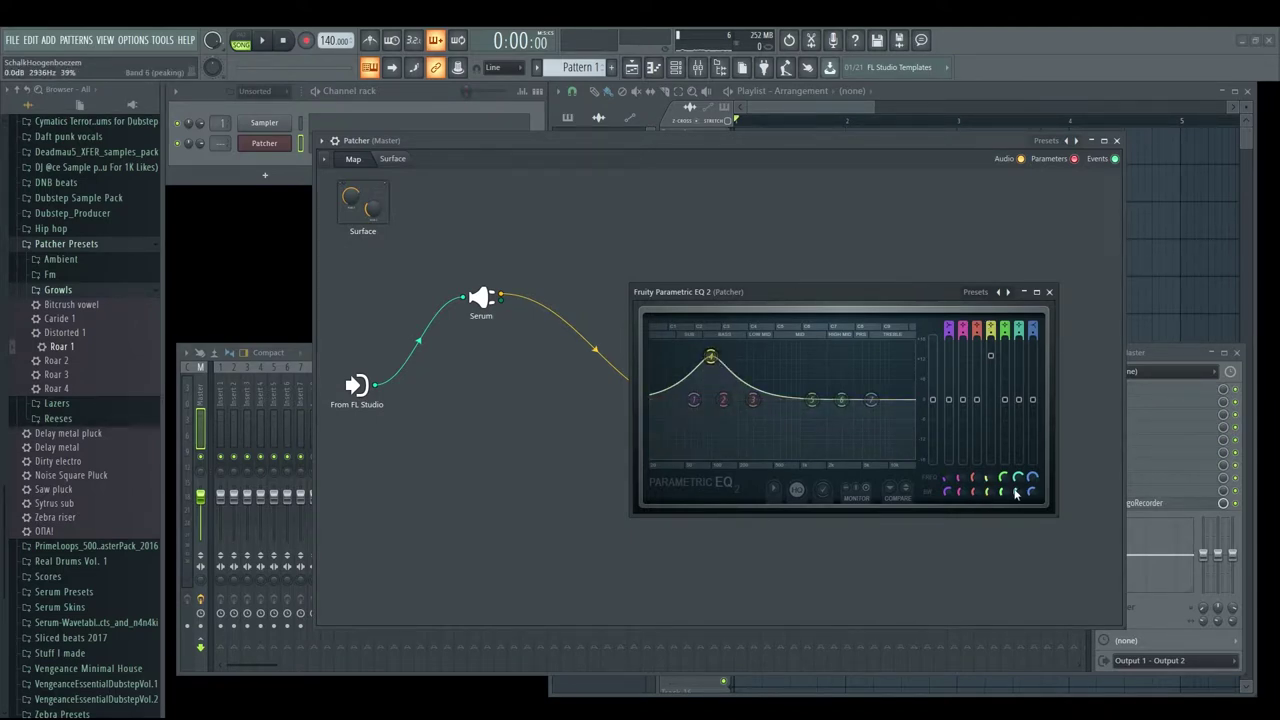
pyautogui.scroll(5, 985, 480)
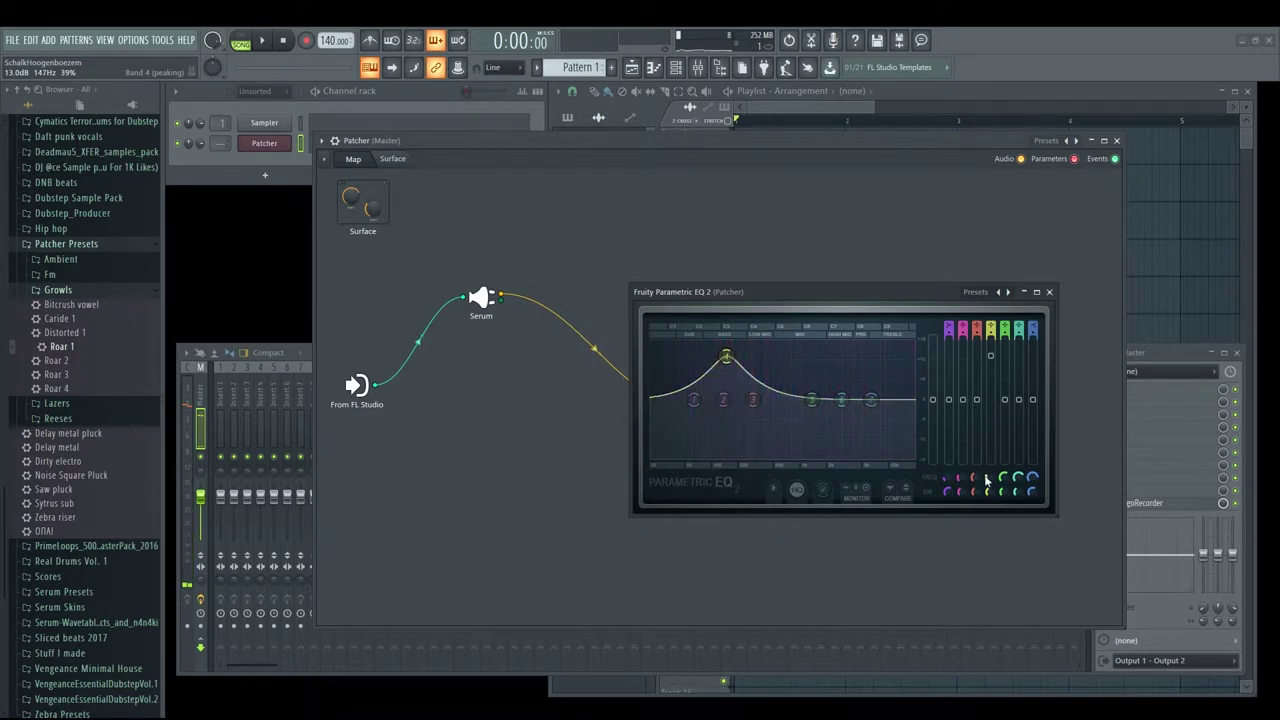
pyautogui.scroll(3, 989, 482)
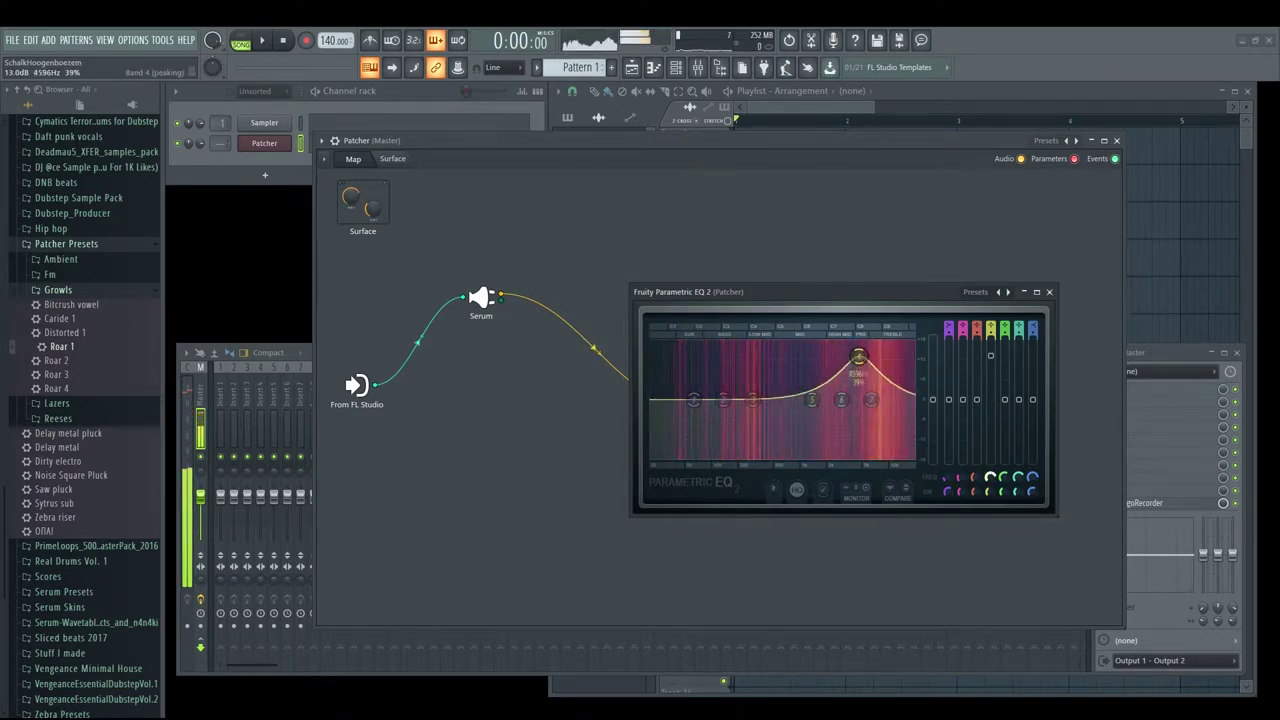
pyautogui.moveTo(989, 478)
pyautogui.mouseDown()
pyautogui.moveTo(989, 428)
pyautogui.moveTo(989, 484)
pyautogui.mouseUp()
pyautogui.scroll(8, 988, 480)
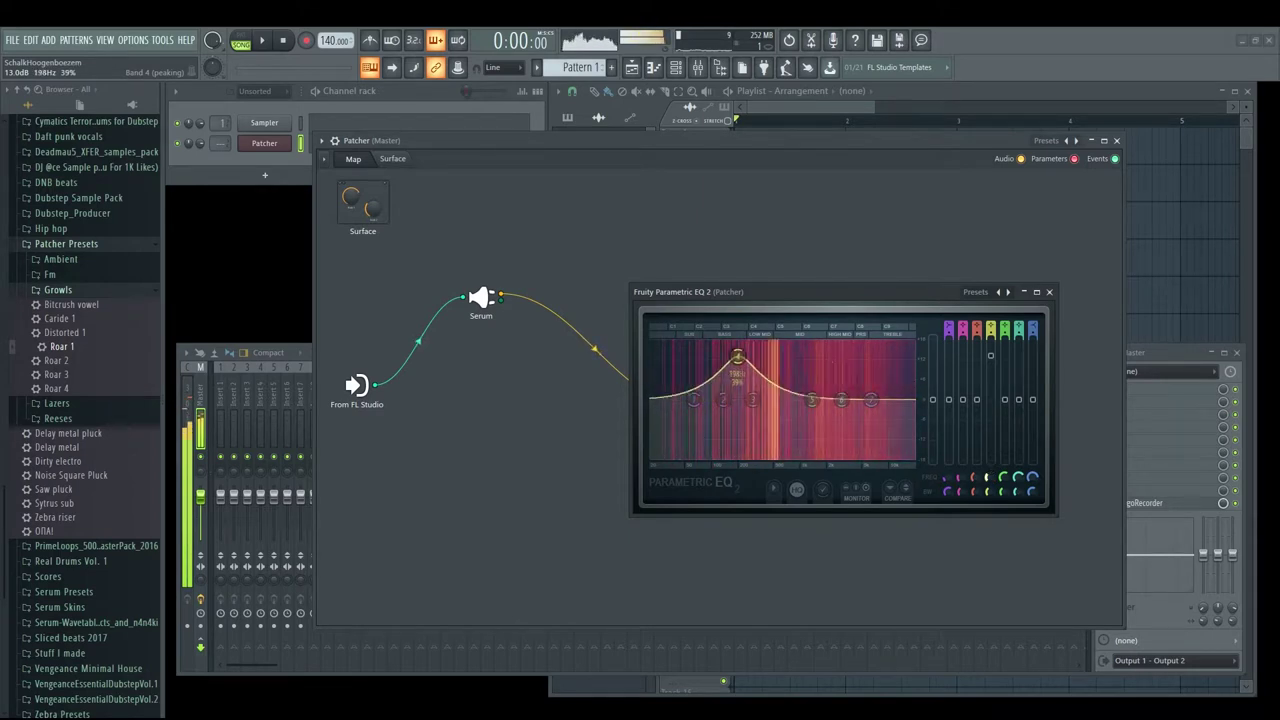
pyautogui.click(1049, 292)
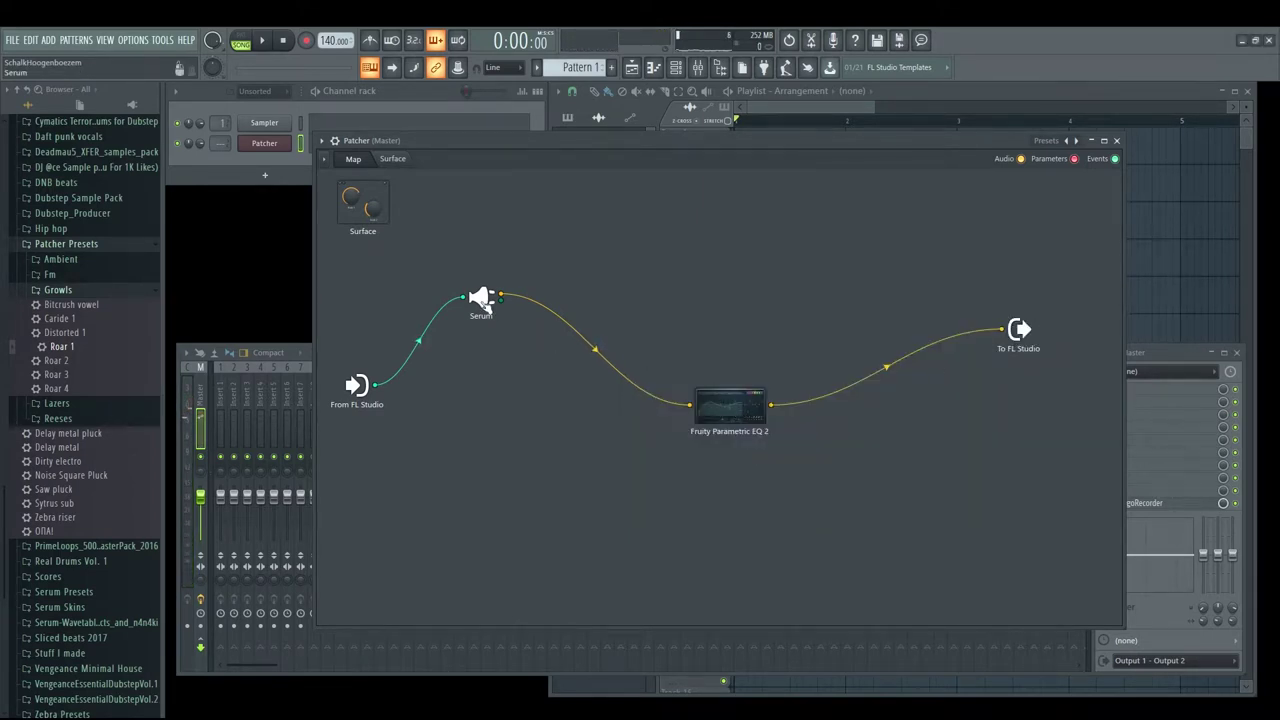
# Step: Set the modulation source of A WTPos, A Warp and EQ FrqH to Macro 1 in Serum's matrix, and audition a Macro 1 sweep
pyautogui.doubleClick(484, 305)
pyautogui.click(557, 218)
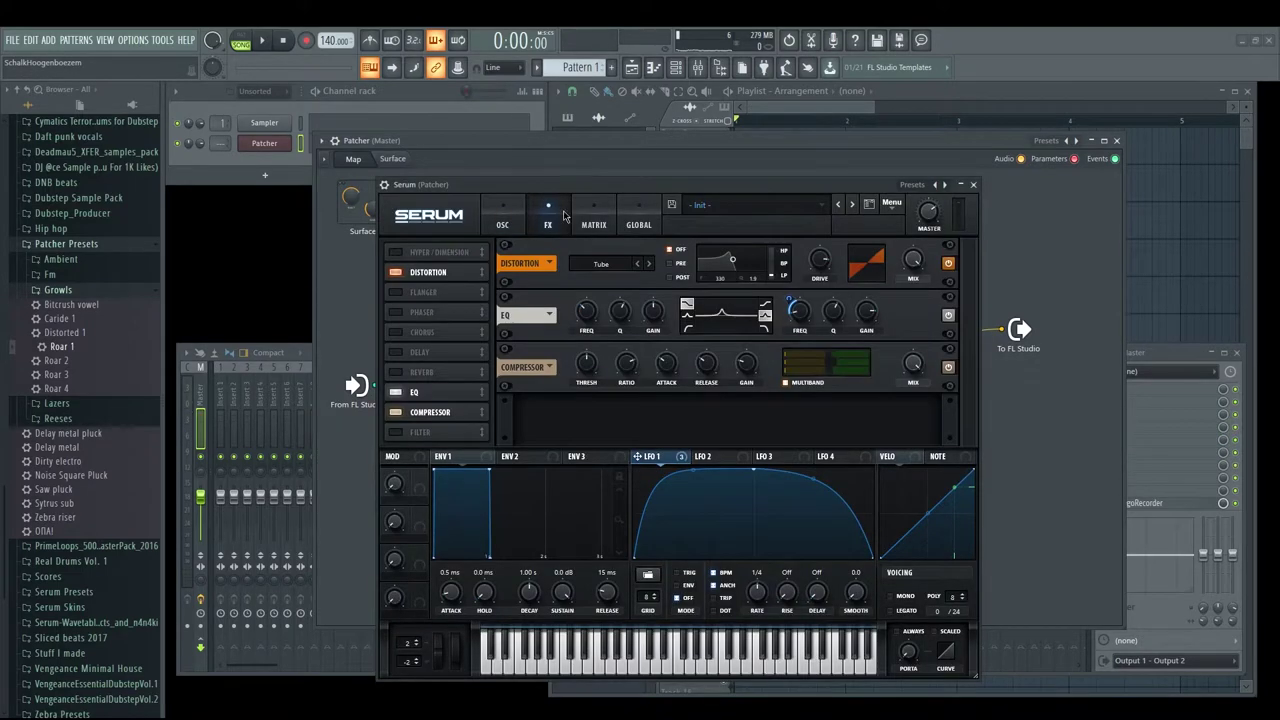
pyautogui.click(591, 222)
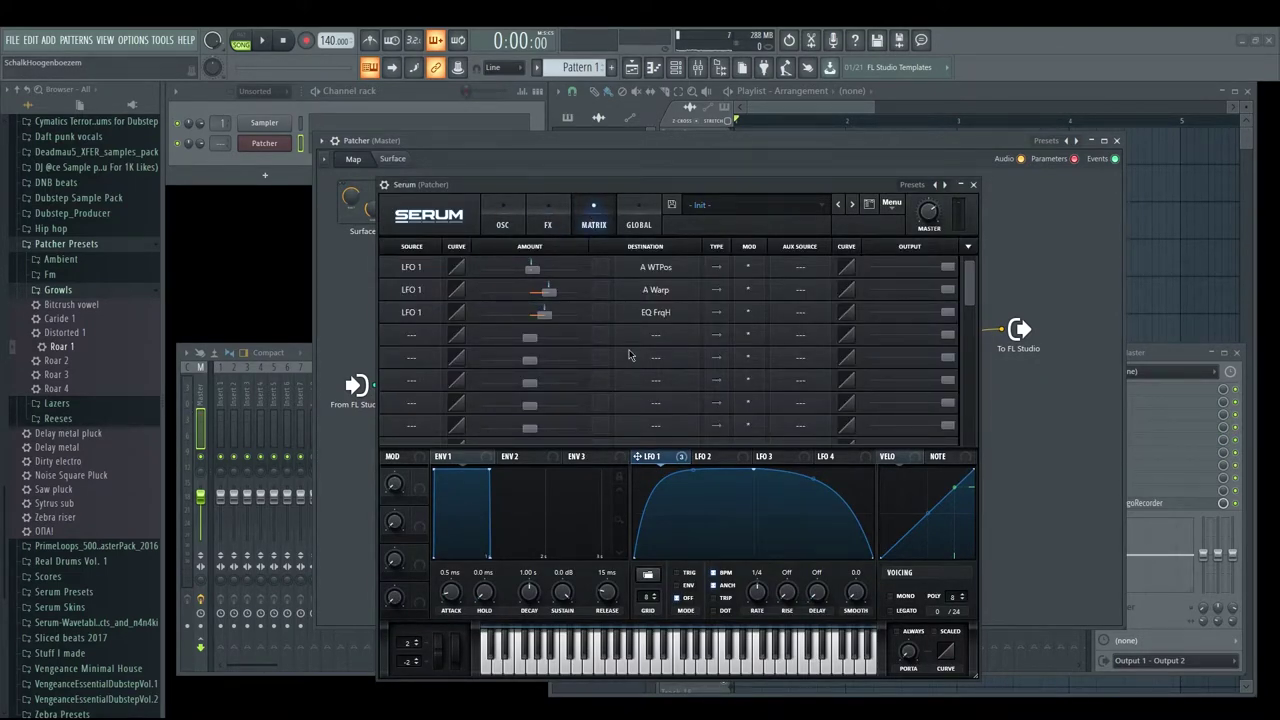
pyautogui.click(413, 270)
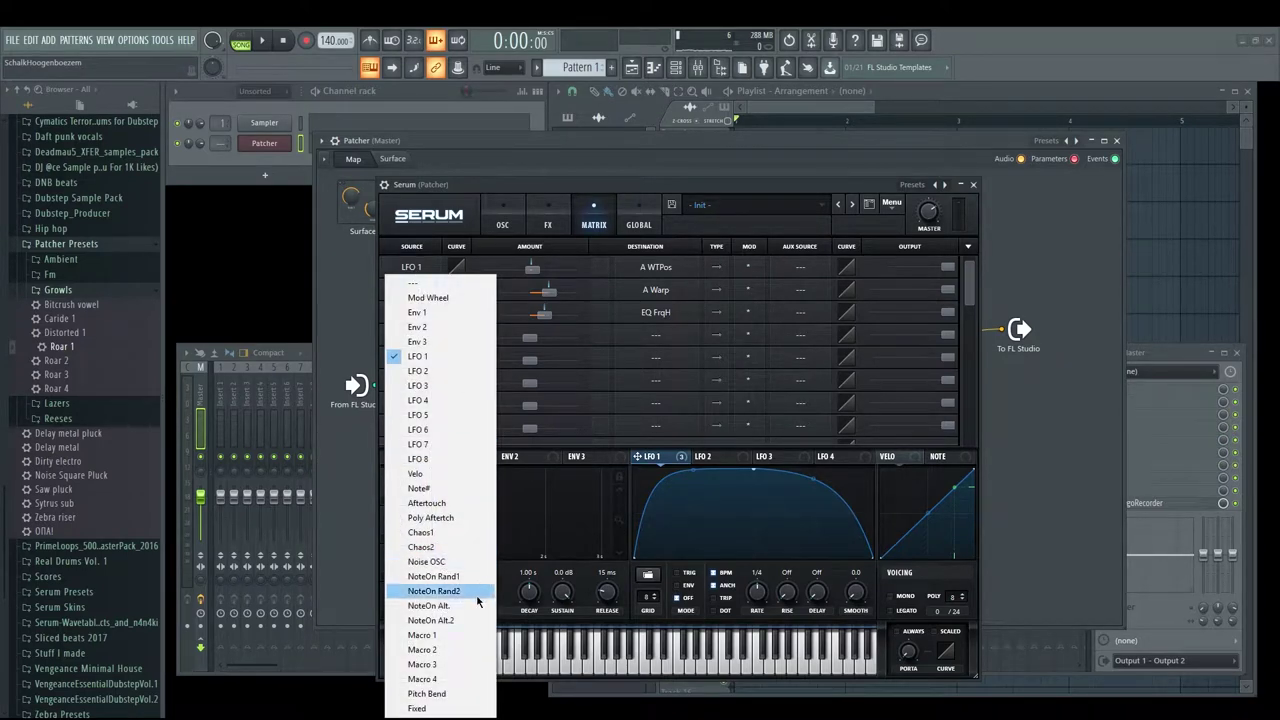
pyautogui.click(458, 636)
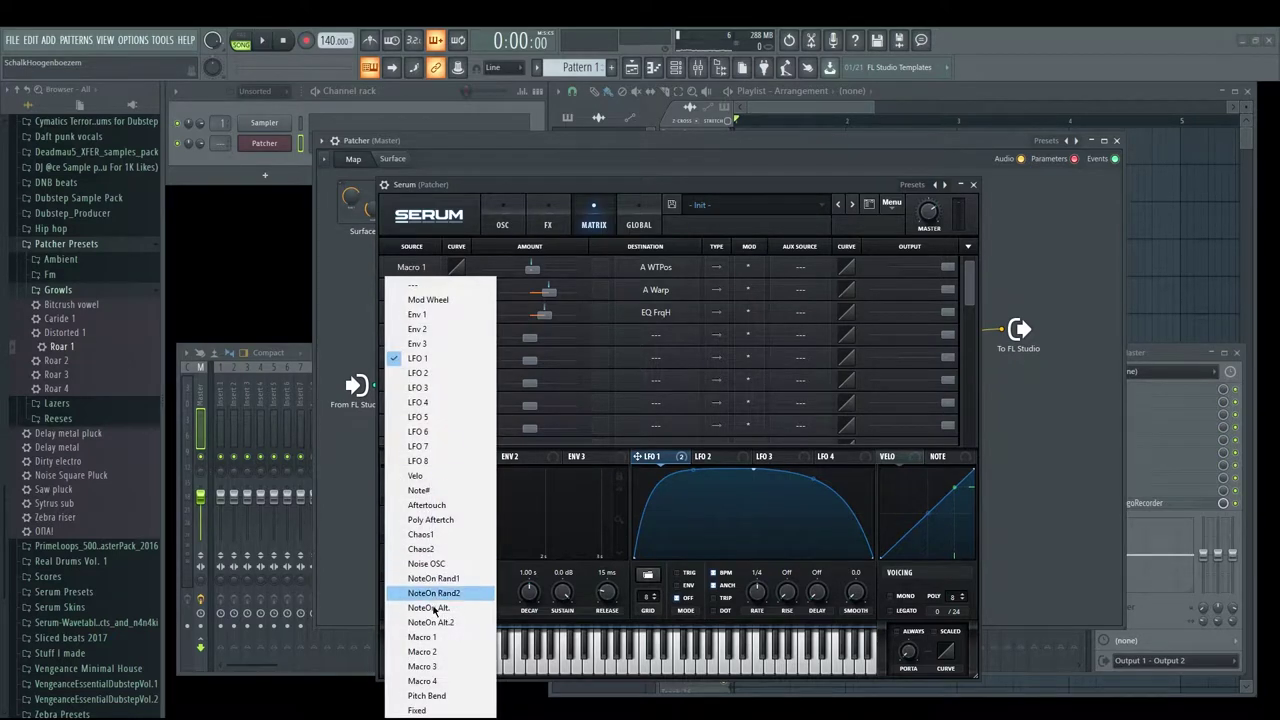
pyautogui.click(430, 637)
pyautogui.click(408, 315)
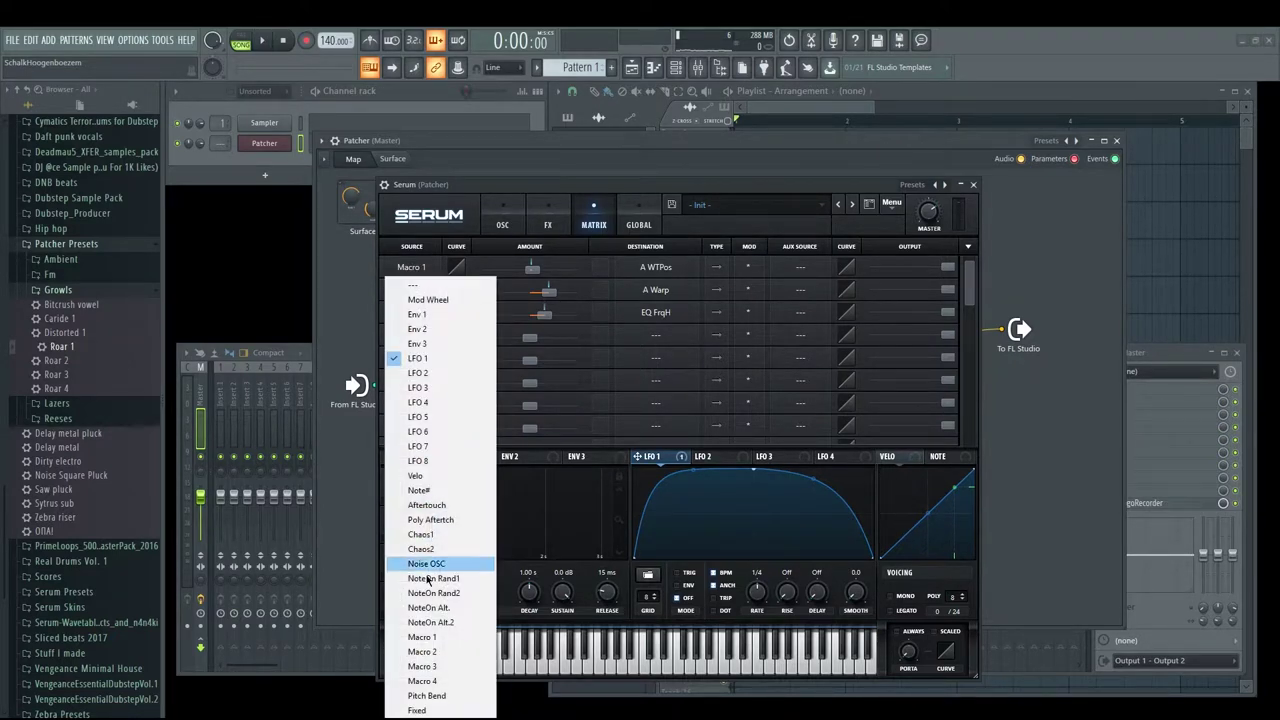
pyautogui.click(428, 637)
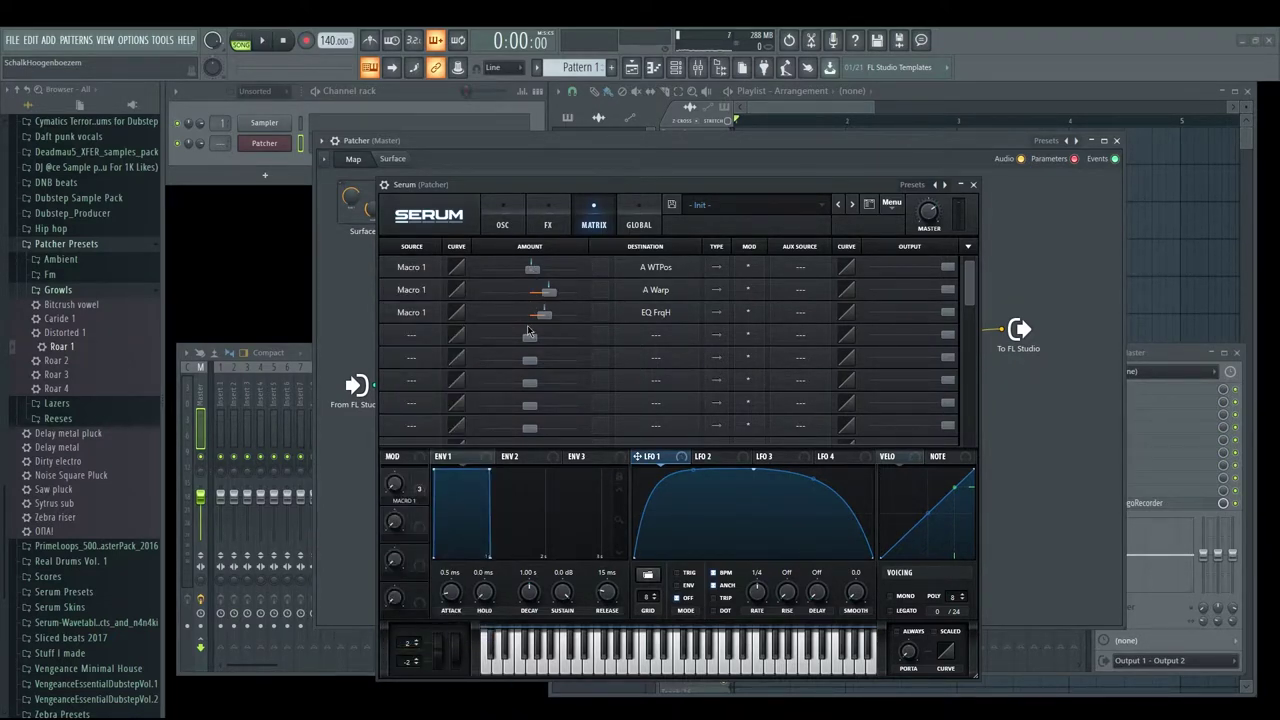
pyautogui.moveTo(394, 486); pyautogui.dragTo(420, 521)
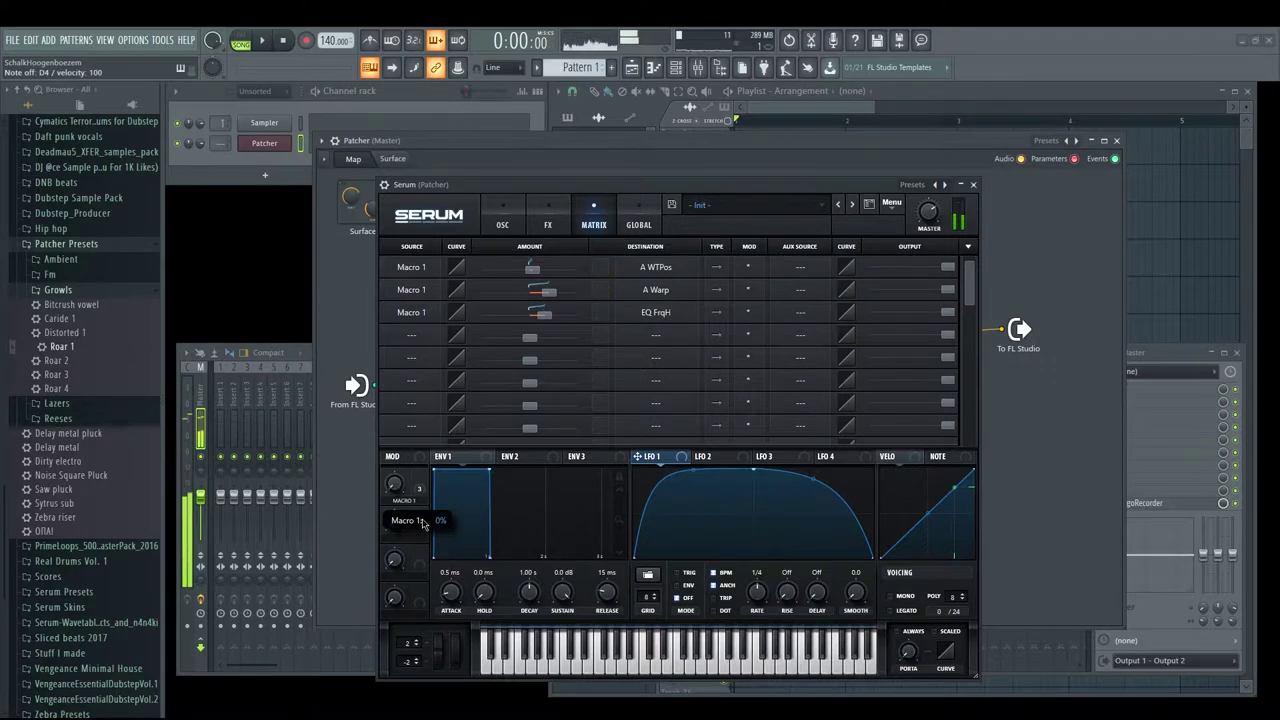
# Step: Enable the Filter effect in Serum's effects rack and set its type to MG Low 12
pyautogui.click(497, 226)
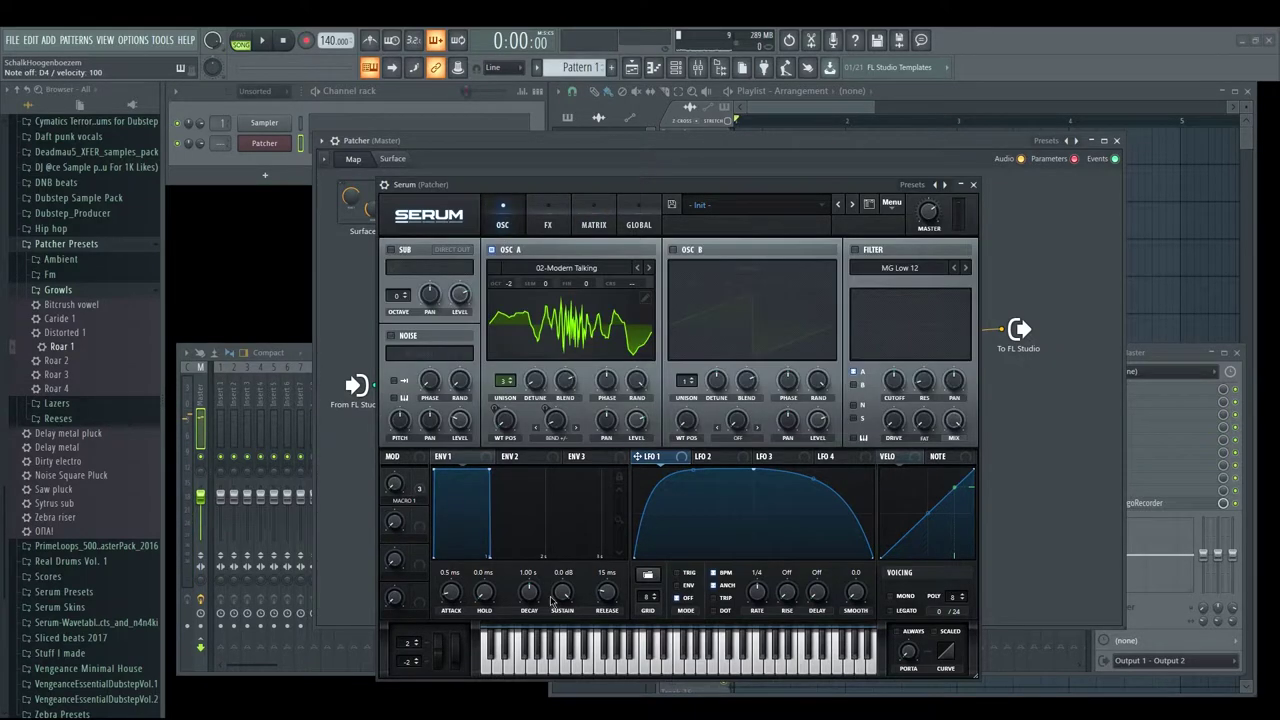
pyautogui.click(546, 226)
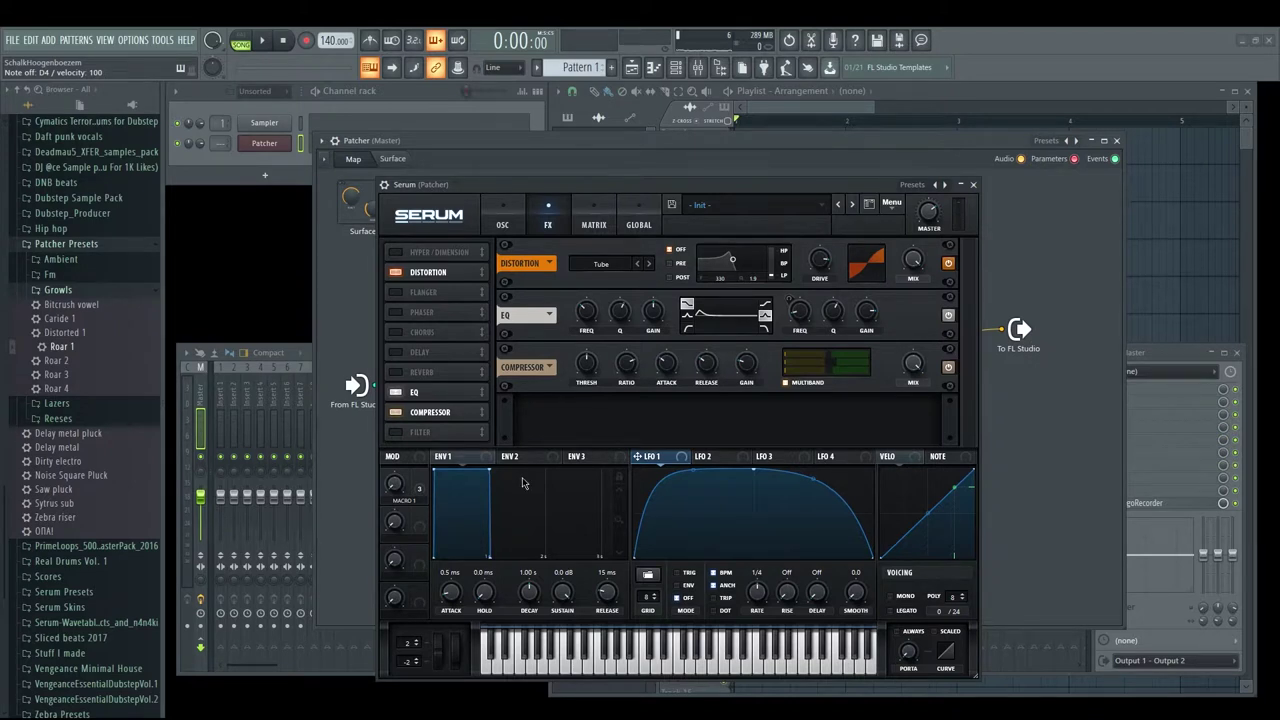
pyautogui.click(397, 432)
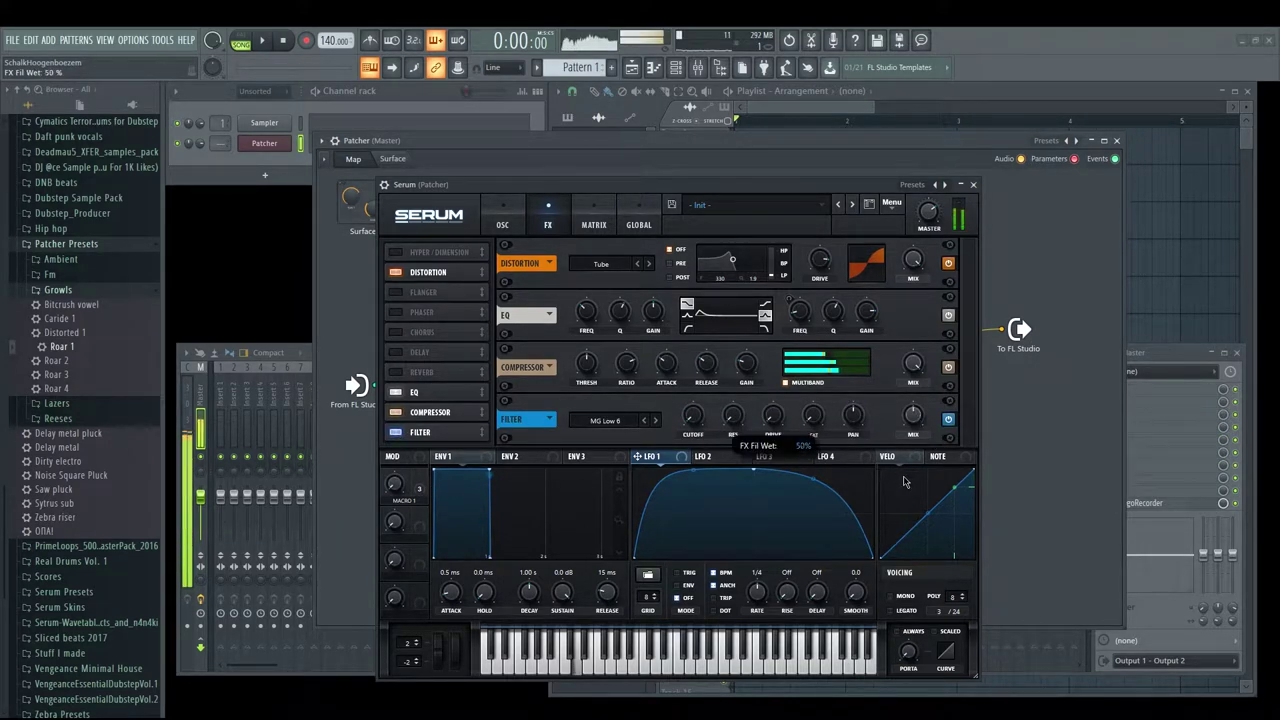
pyautogui.click(656, 420)
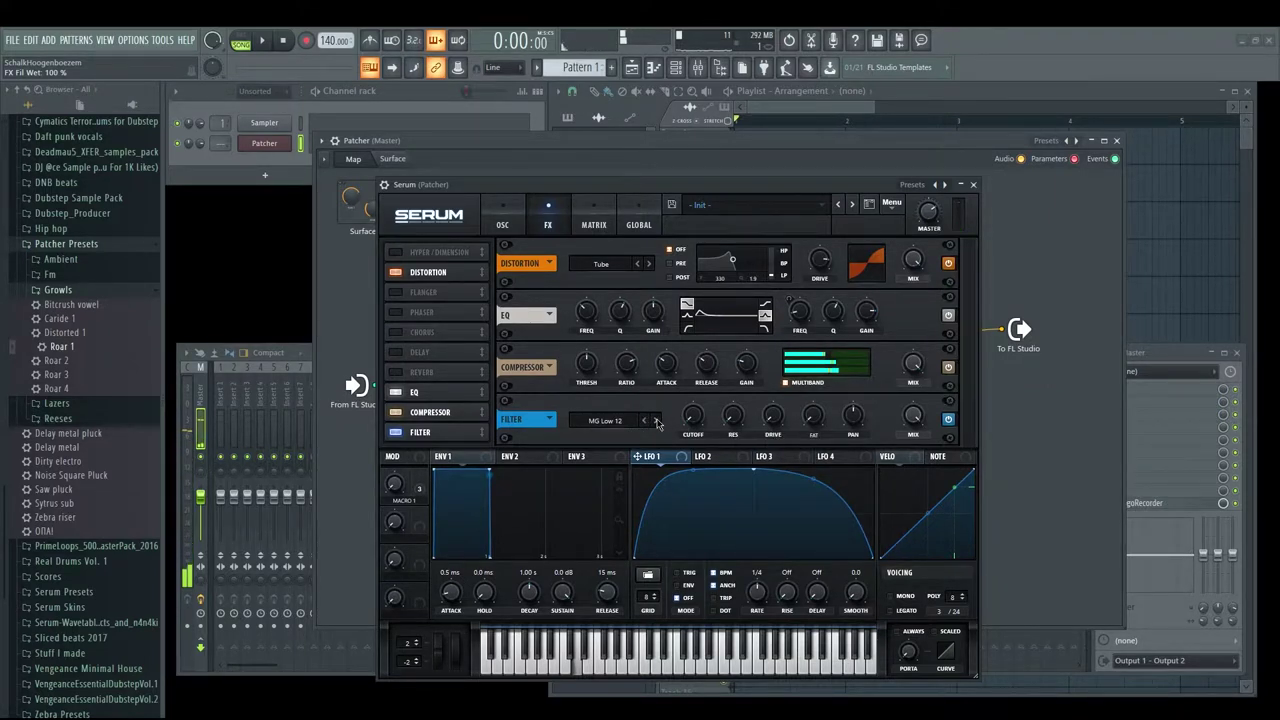
# Step: Assign Macro 1 to the Filter effect's Mix, audition the macro up to 100%, and close Serum
pyautogui.moveTo(420, 484)
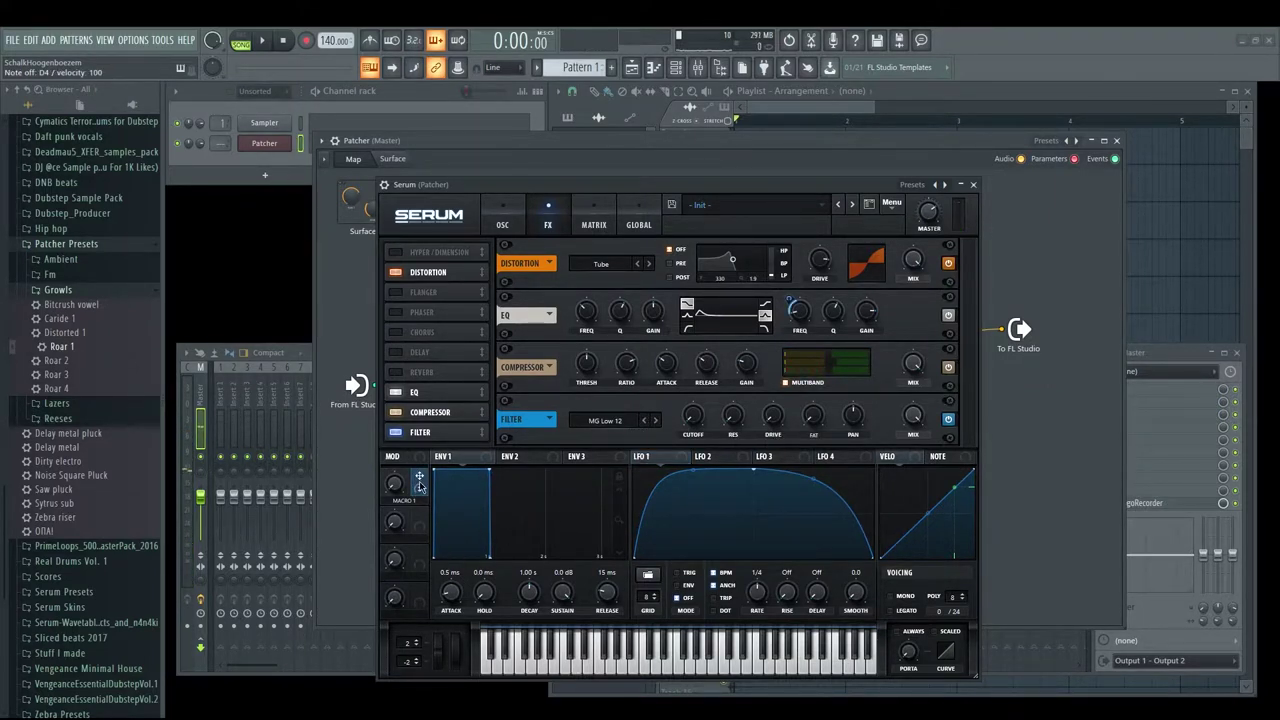
pyautogui.moveTo(912, 420); pyautogui.dragTo(450, 365)
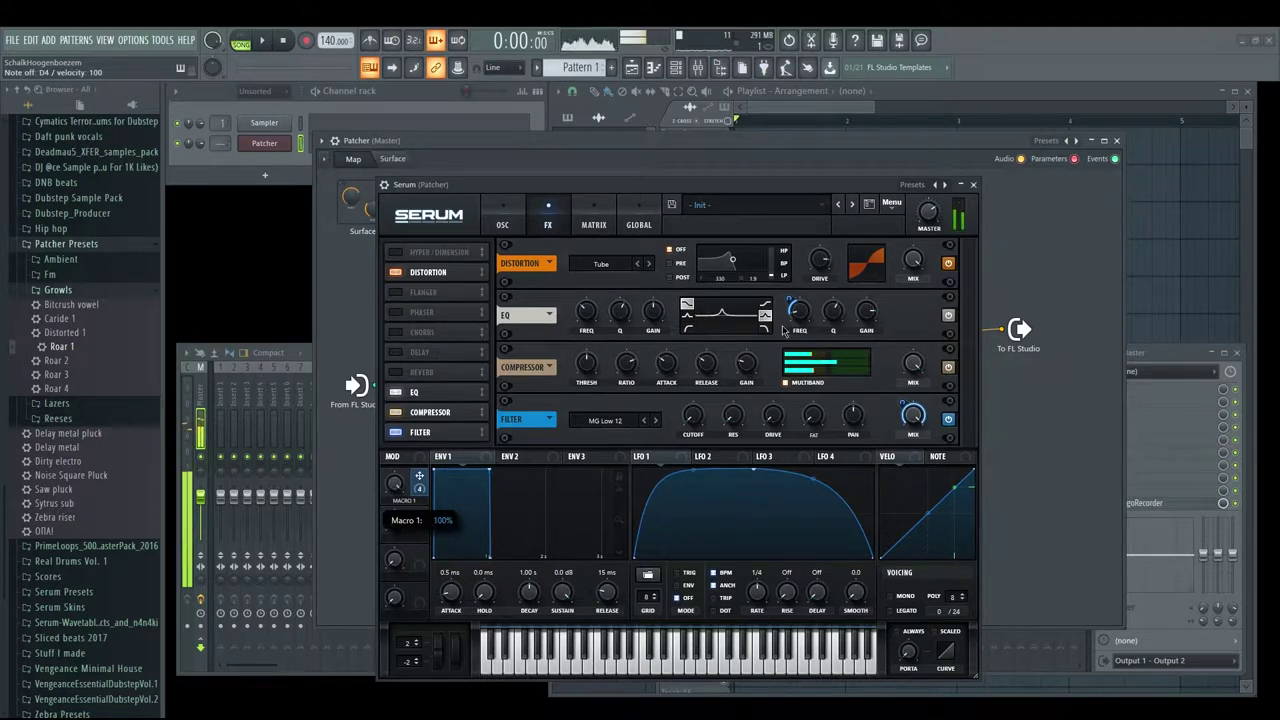
pyautogui.moveTo(785, 330); pyautogui.dragTo(765, 310)
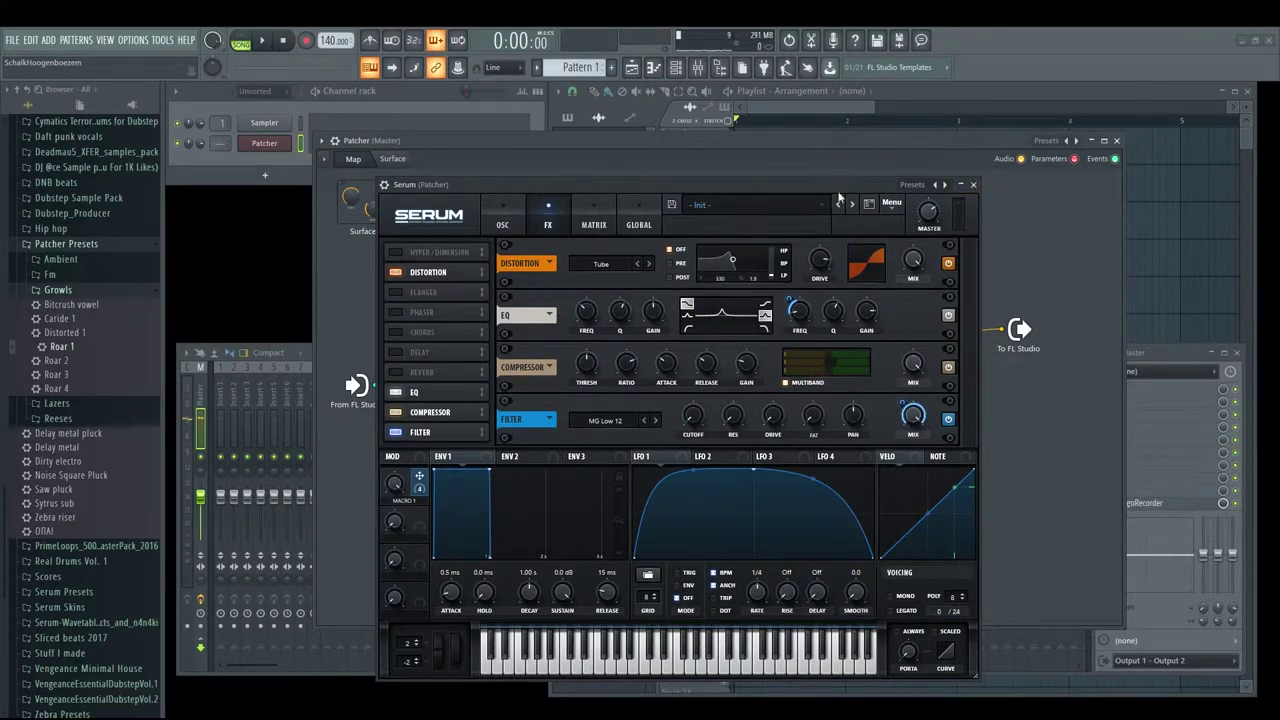
pyautogui.click(975, 186)
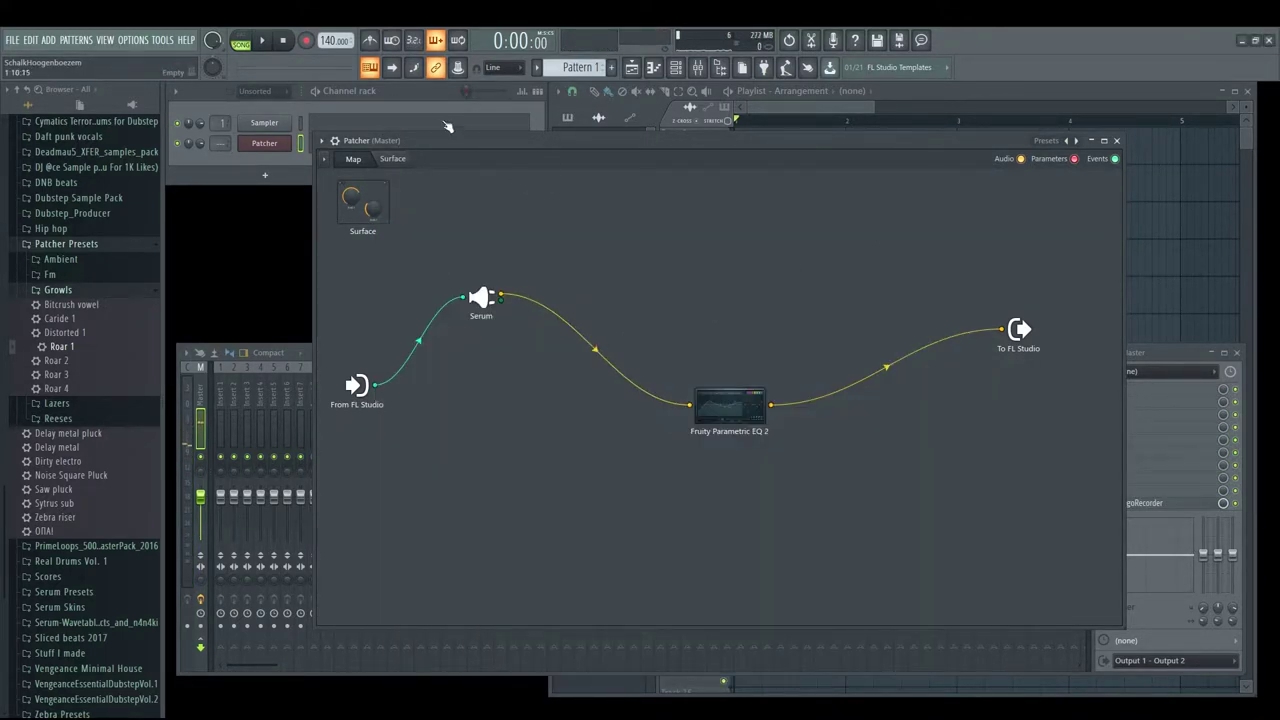
# Step: Expose Serum's last tweaked parameter, Macro 1, as a parameter input on its Patcher node
pyautogui.rightClick(489, 306)
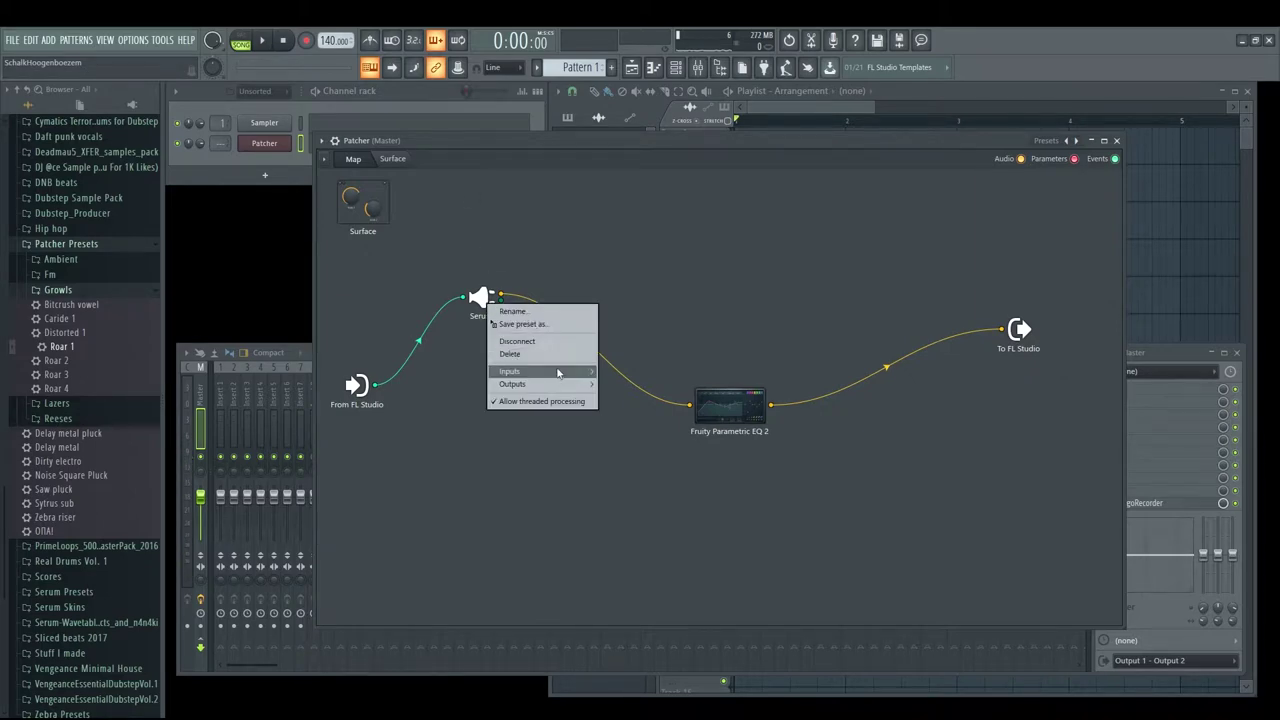
pyautogui.moveTo(558, 374)
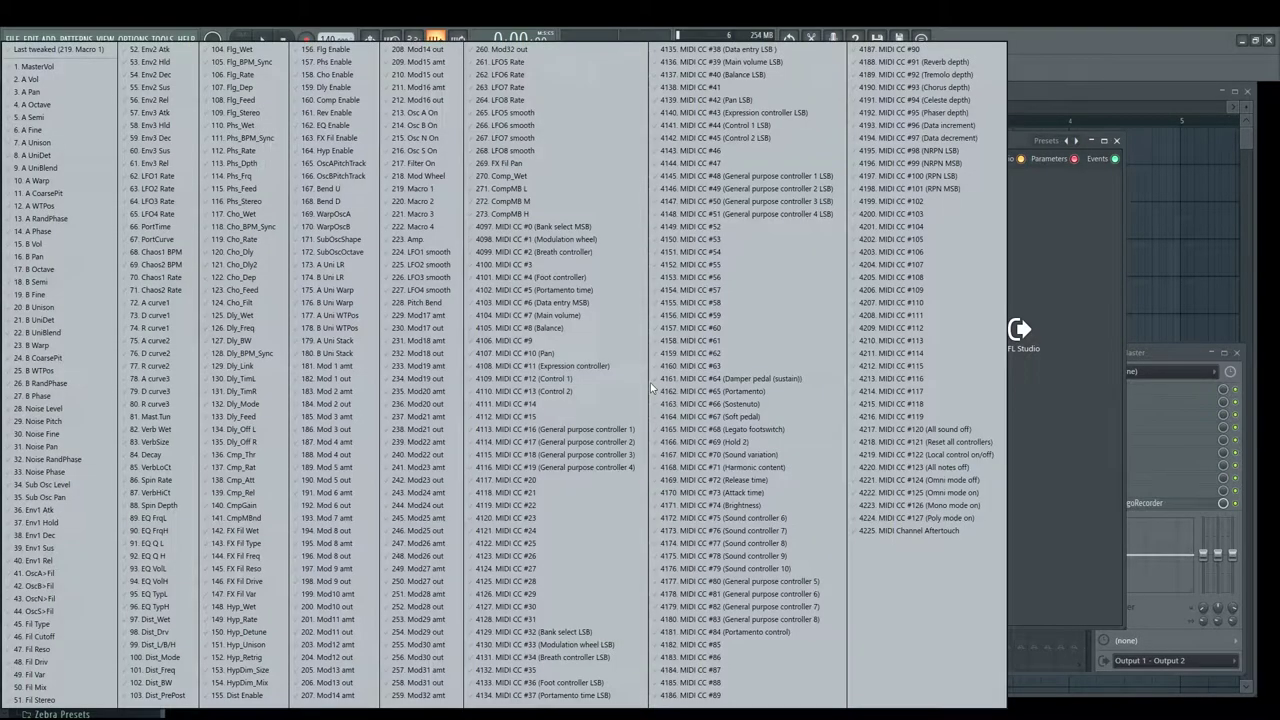
pyautogui.moveTo(629, 384)
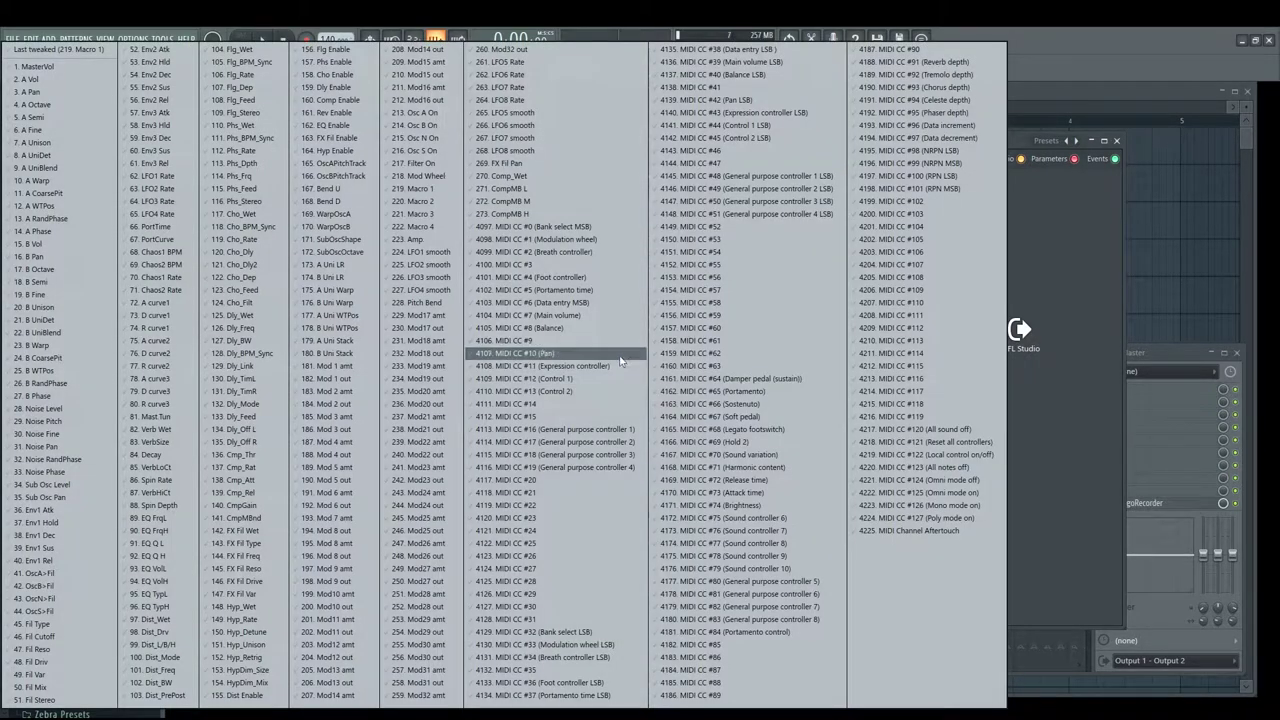
pyautogui.click(26, 50)
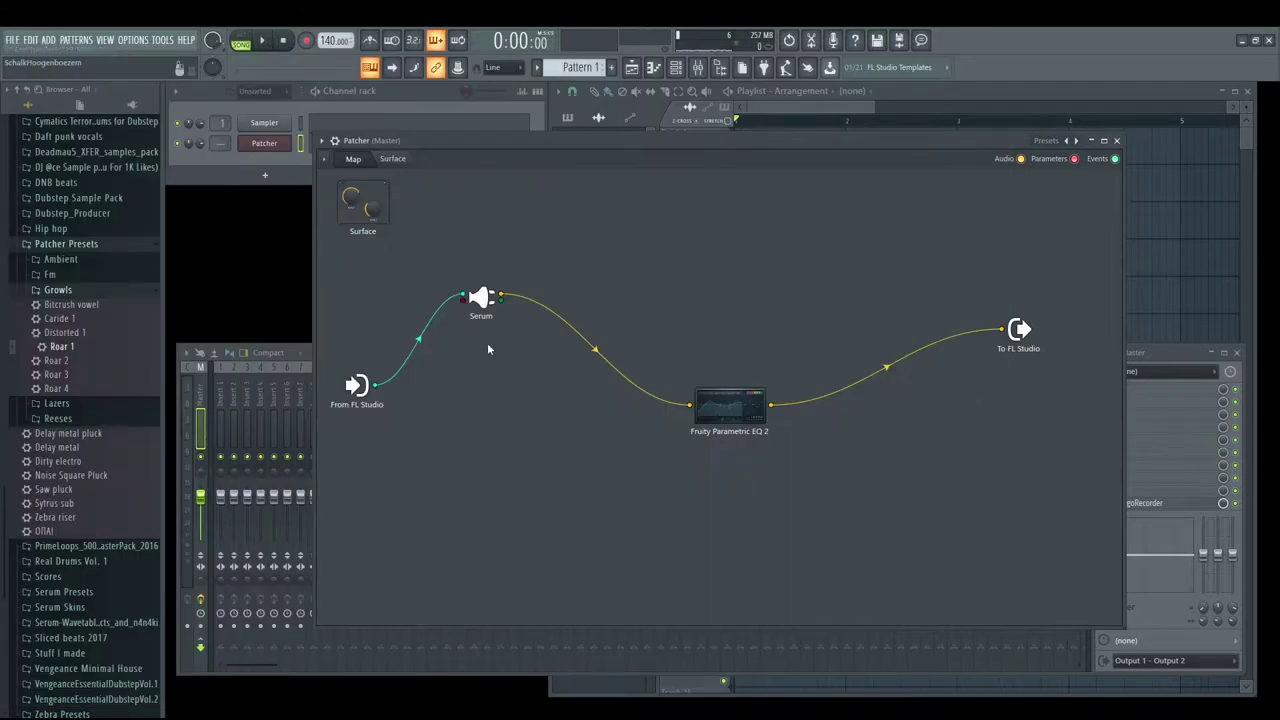
# Step: Move the Serum node closer to Fruity Parametric EQ 2 and place the Surface node below the signal chain
pyautogui.moveTo(483, 297); pyautogui.dragTo(558, 364)
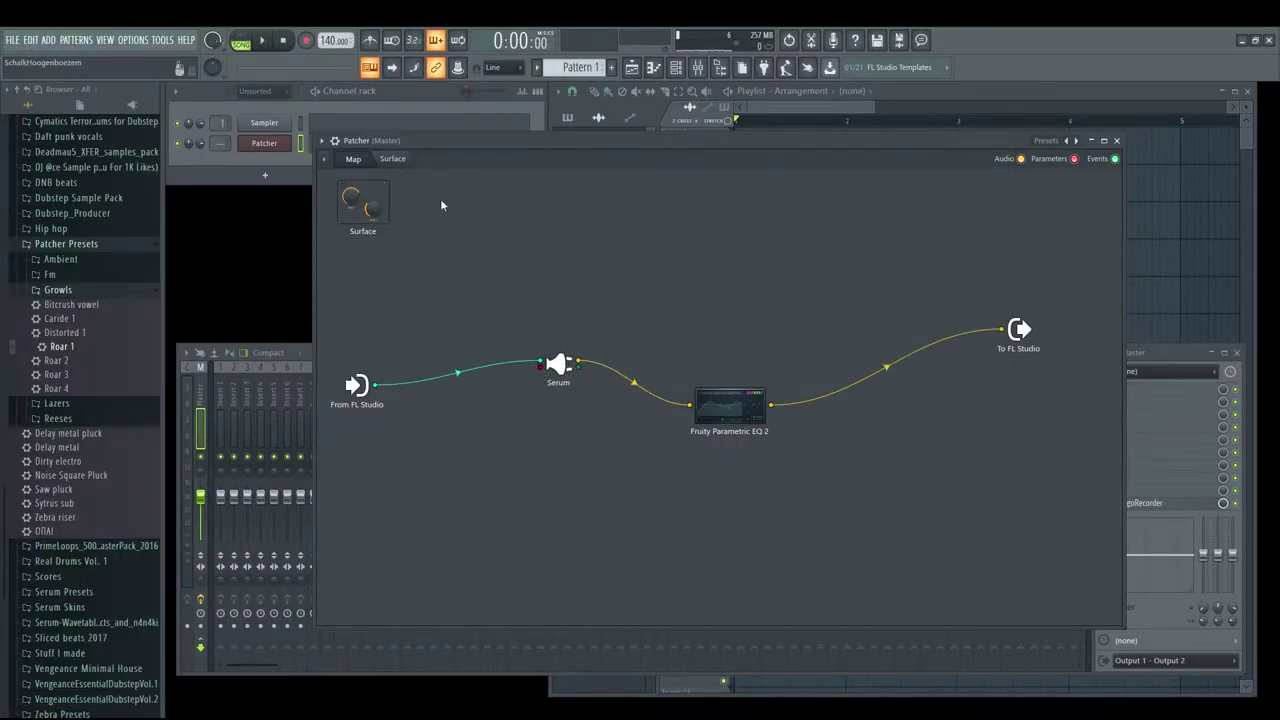
pyautogui.moveTo(383, 208); pyautogui.dragTo(436, 520)
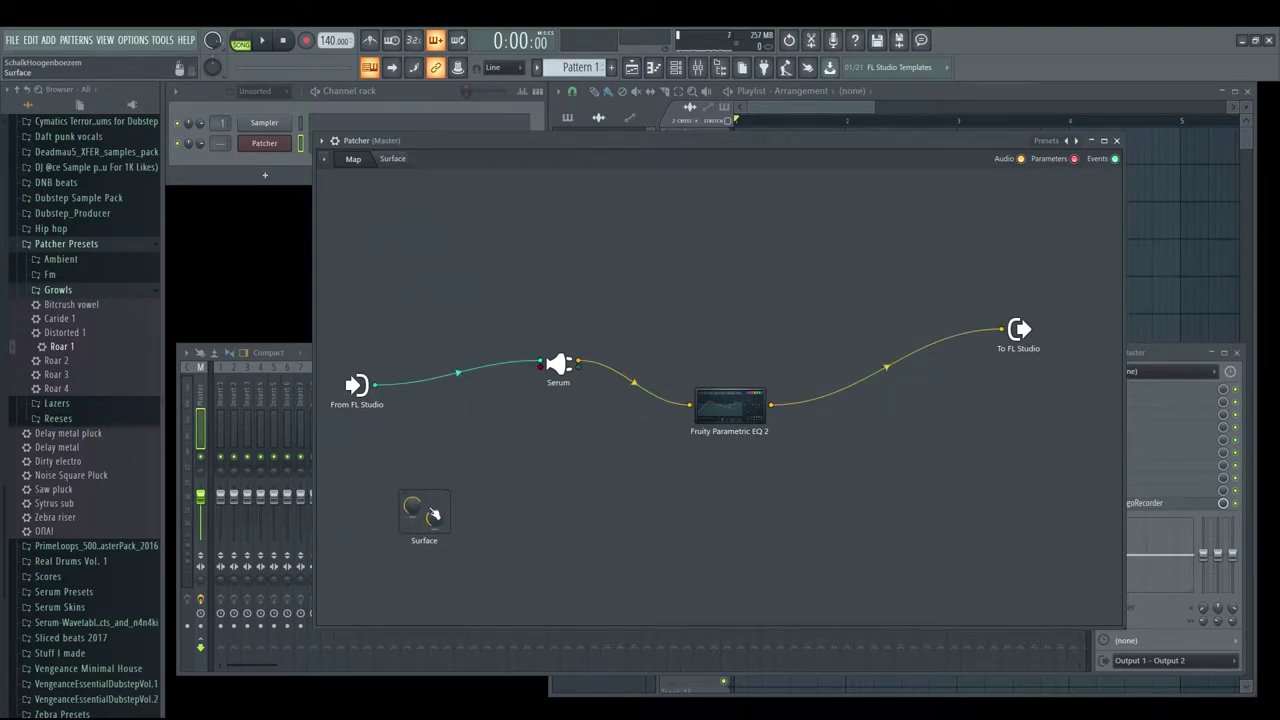
# Step: Add a Knob control to Patcher's surface, enlarge it and place it near the middle
pyautogui.doubleClick(432, 513)
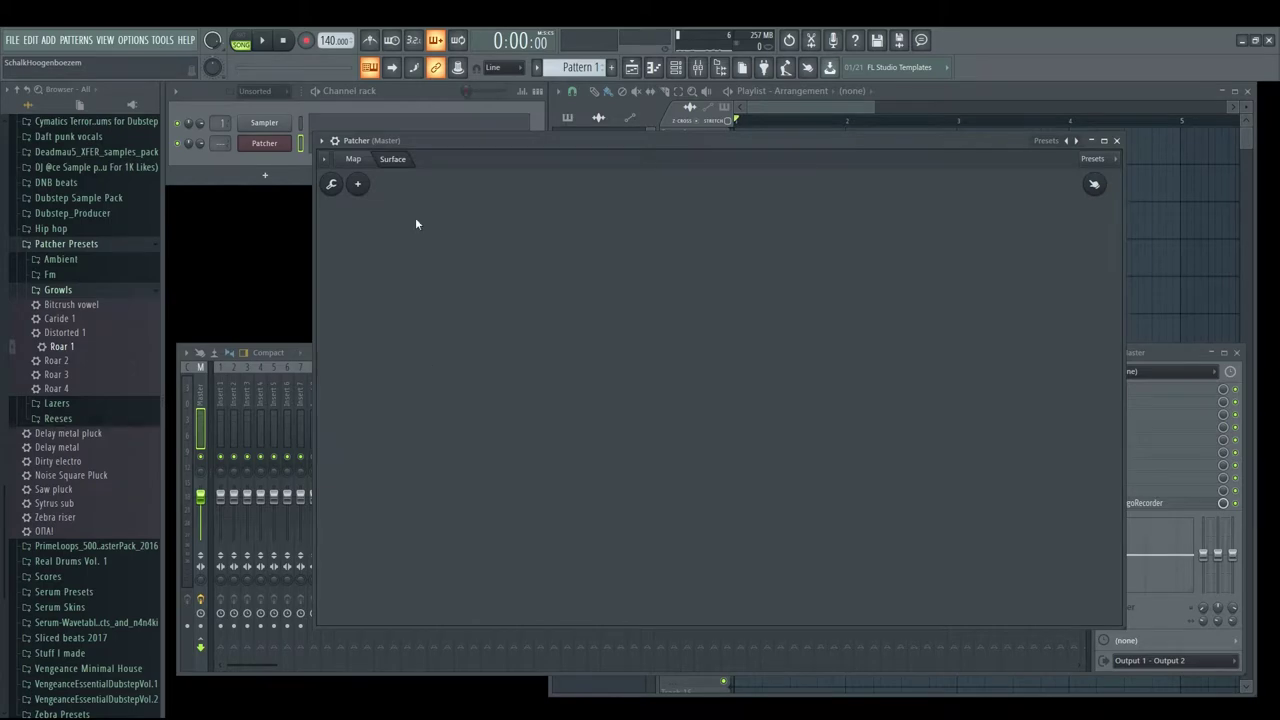
pyautogui.click(353, 159)
pyautogui.click(393, 159)
pyautogui.press('F8')
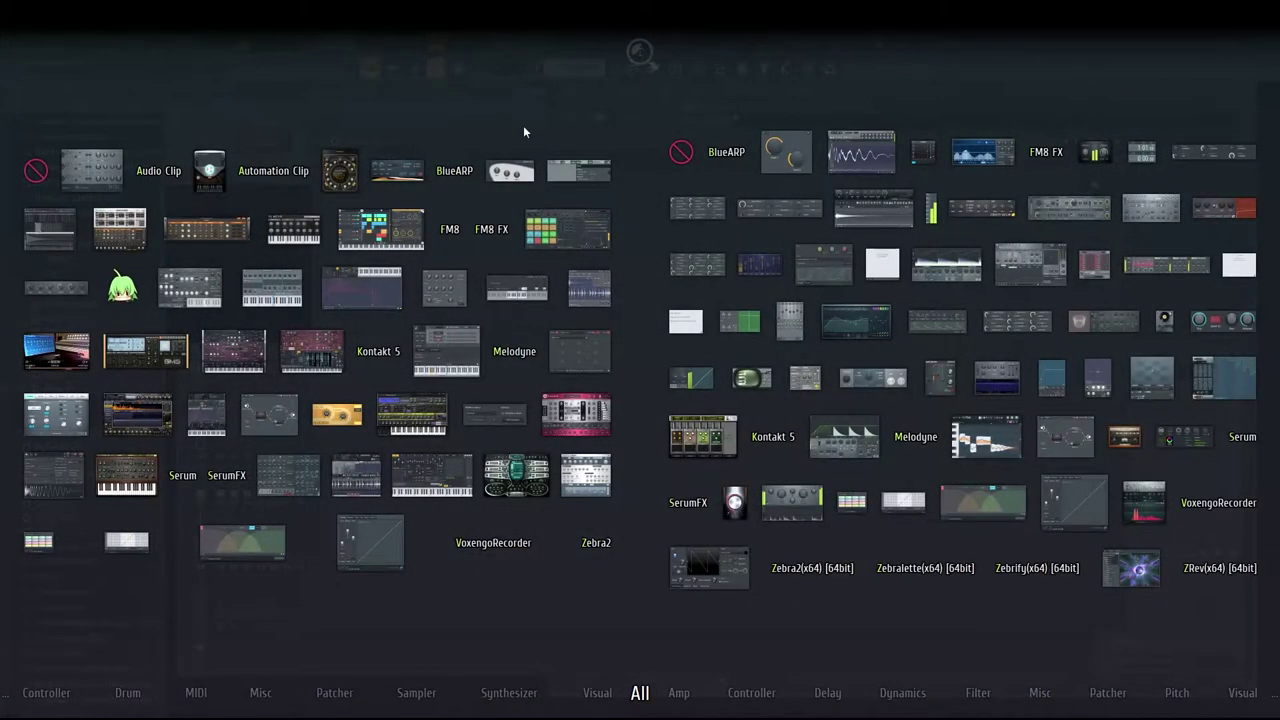
pyautogui.click(523, 127)
pyautogui.click(357, 184)
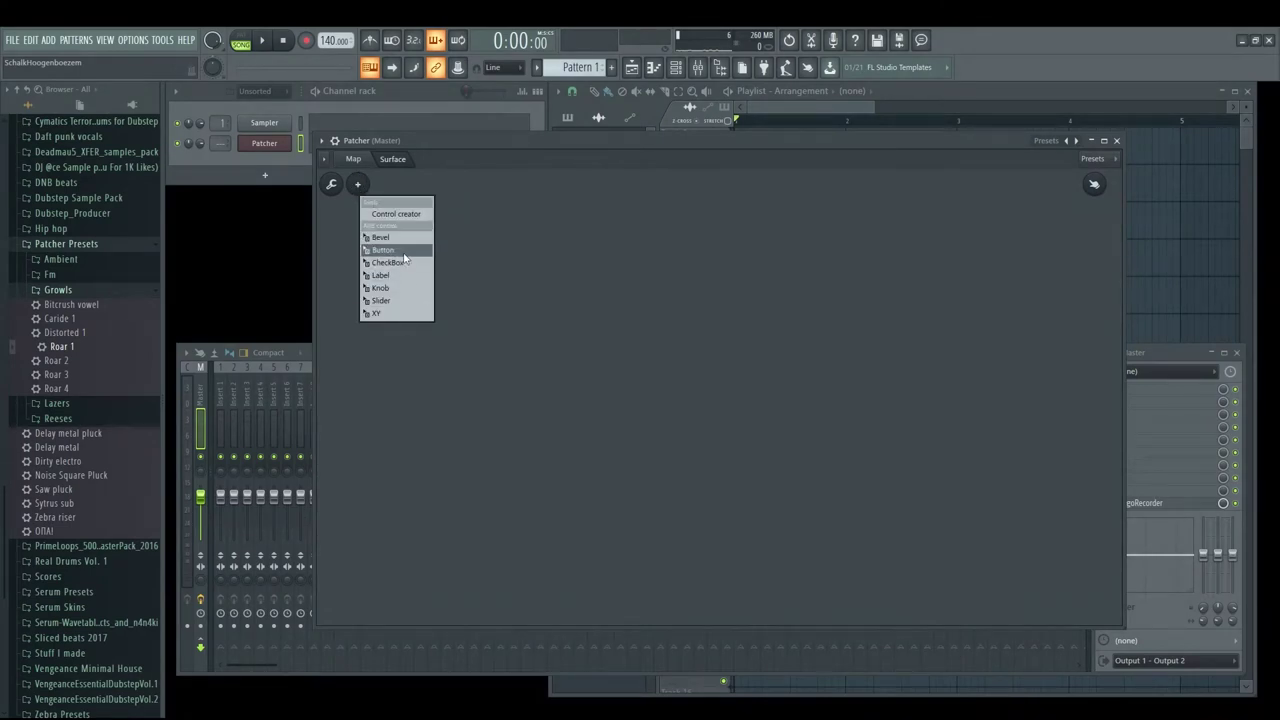
pyautogui.click(395, 288)
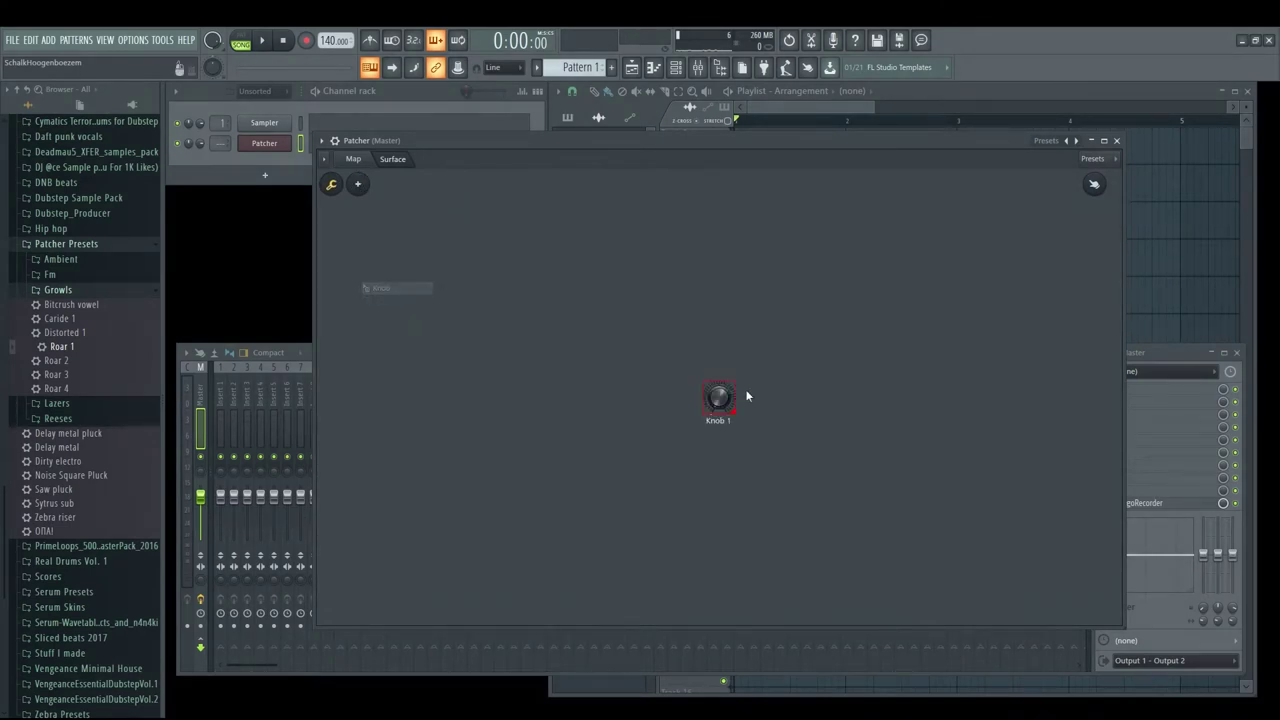
pyautogui.moveTo(737, 414); pyautogui.dragTo(665, 402)
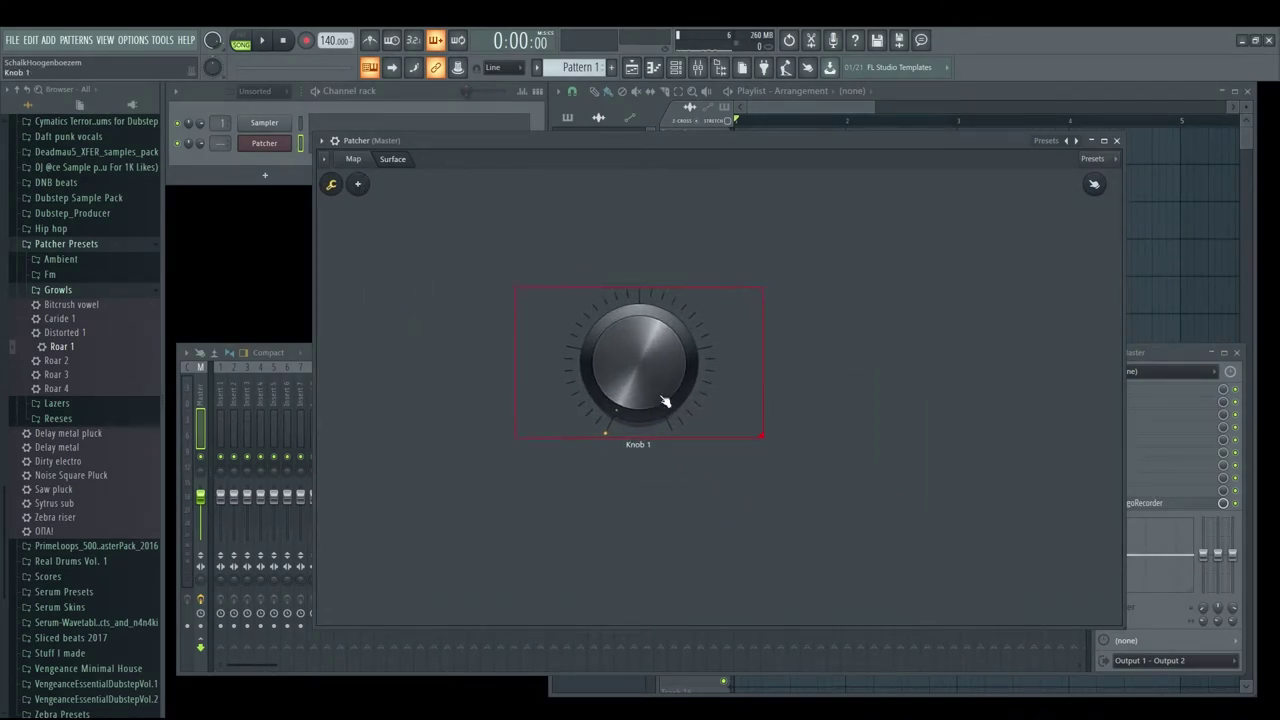
# Step: Try a green gear colour and the Fine Black style on the surface knob
pyautogui.rightClick(665, 402)
pyautogui.moveTo(700, 416)
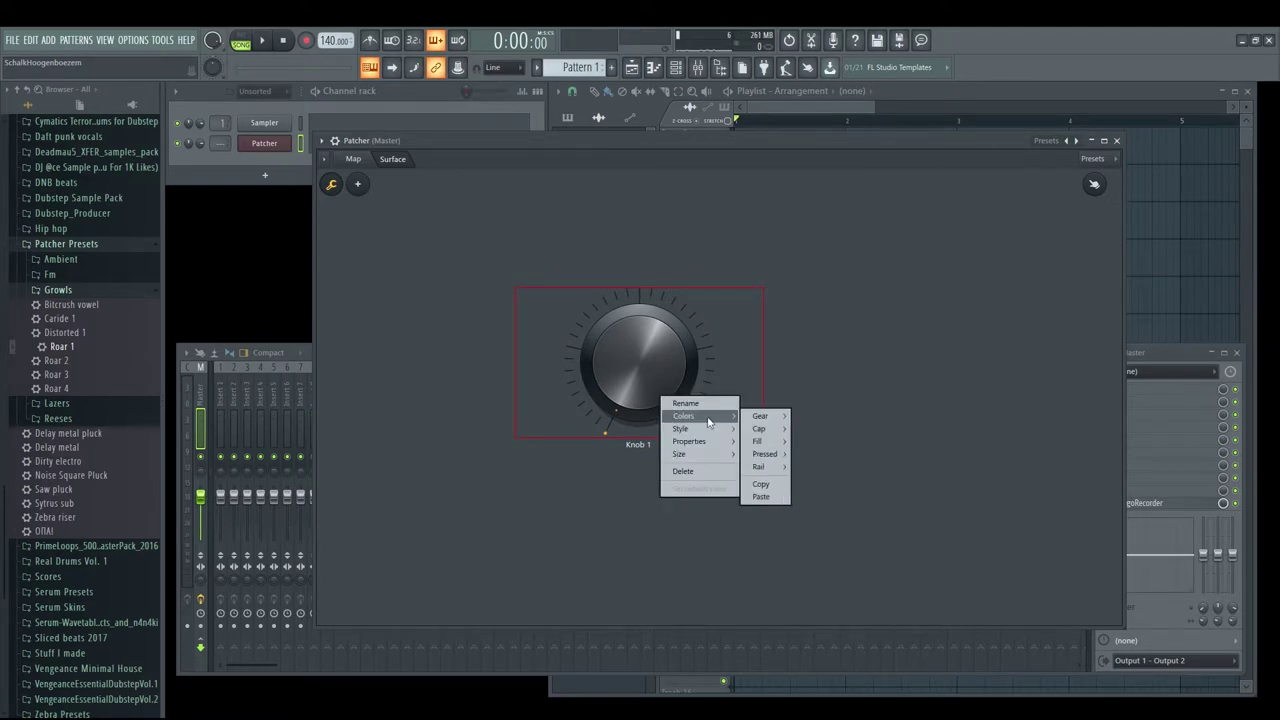
pyautogui.moveTo(778, 418)
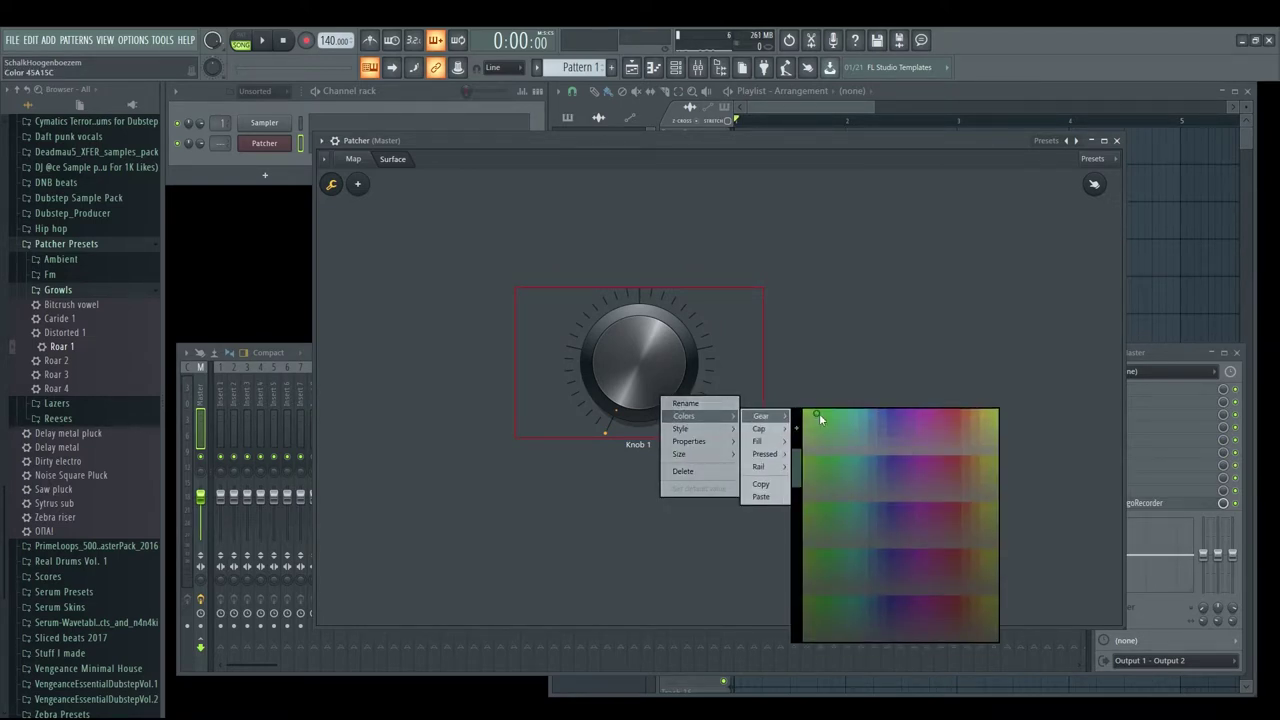
pyautogui.click(819, 413)
pyautogui.rightClick(672, 376)
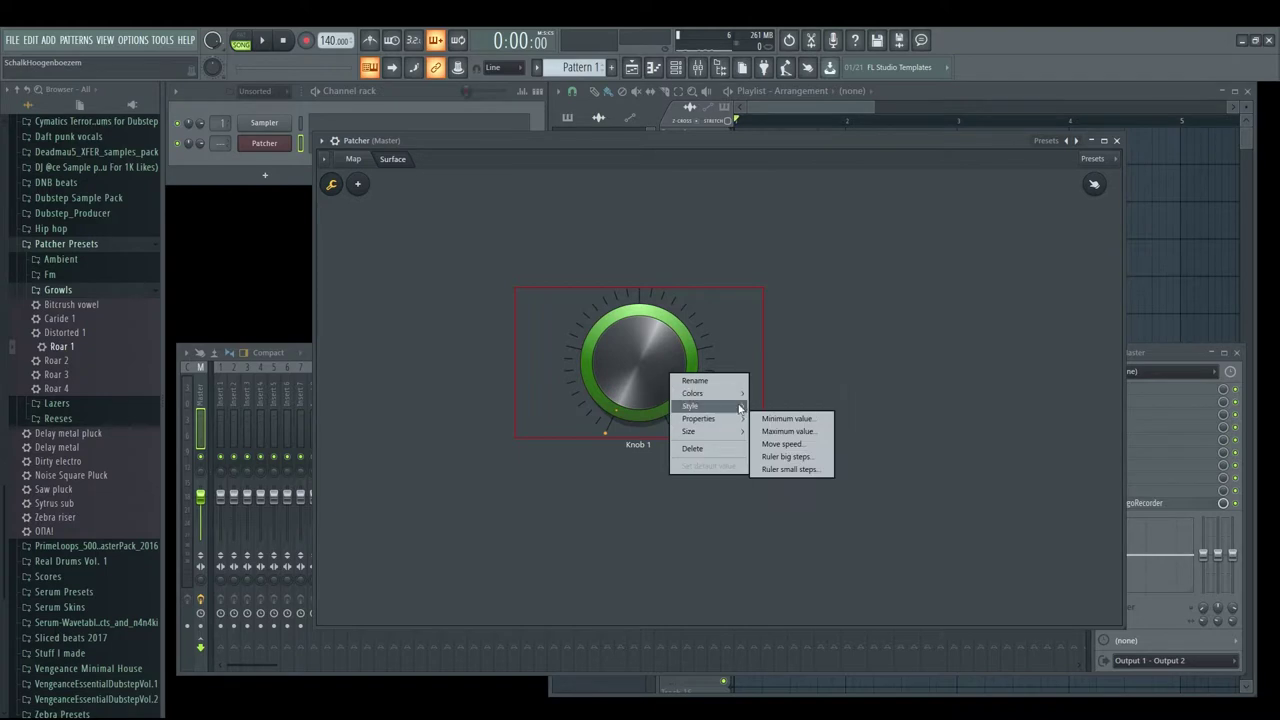
pyautogui.moveTo(738, 406)
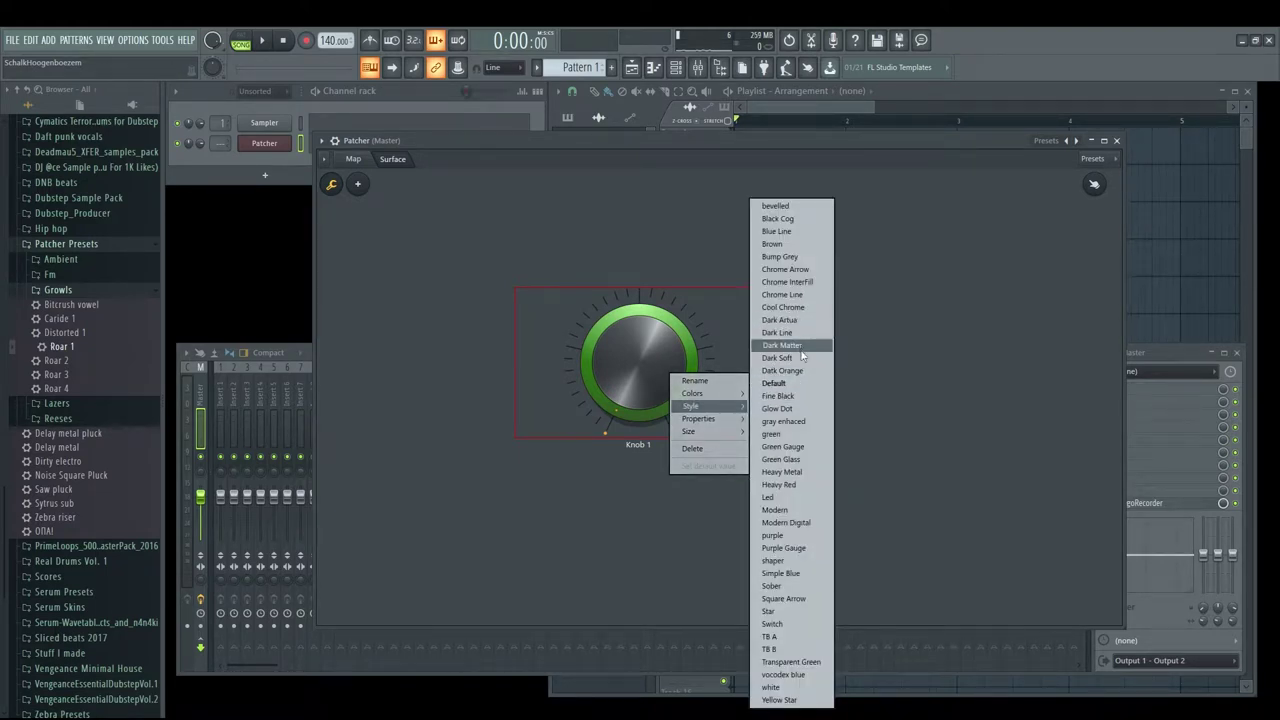
pyautogui.click(790, 396)
# Step: Apply the Heavy Red style to the surface knob and test its movement outside edit mode
pyautogui.rightClick(667, 365)
pyautogui.moveTo(735, 405)
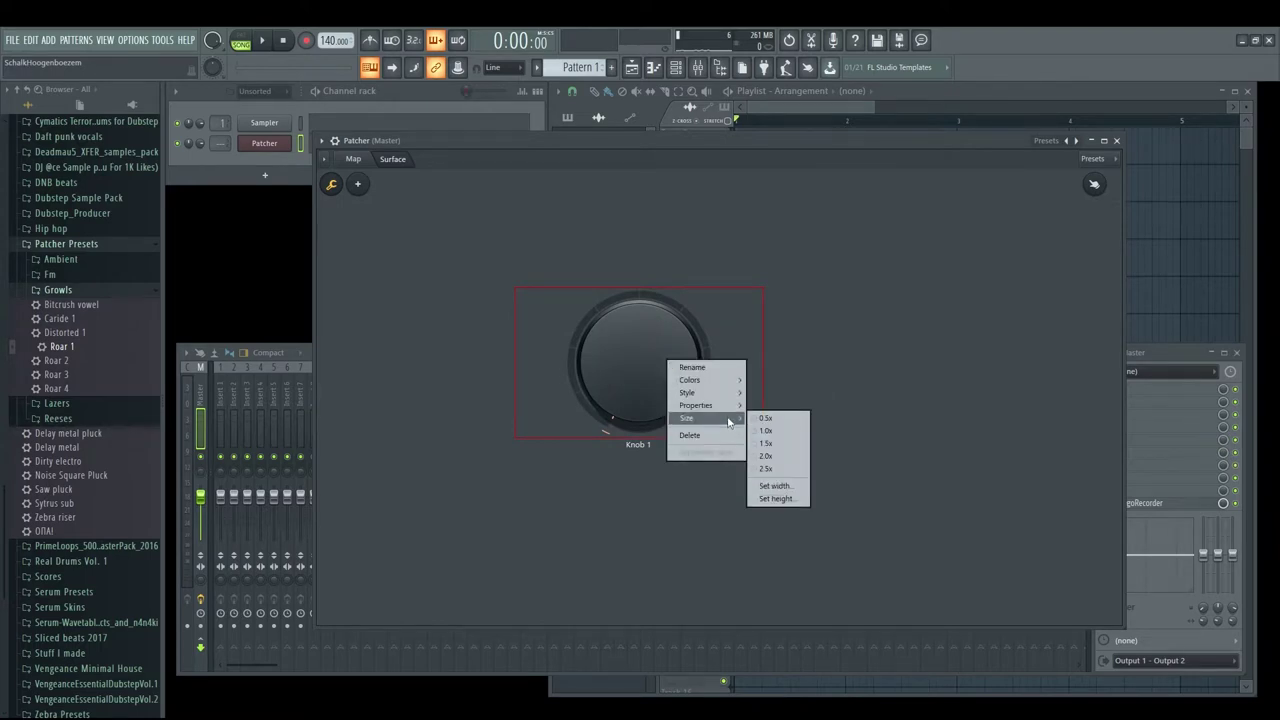
pyautogui.moveTo(700, 392)
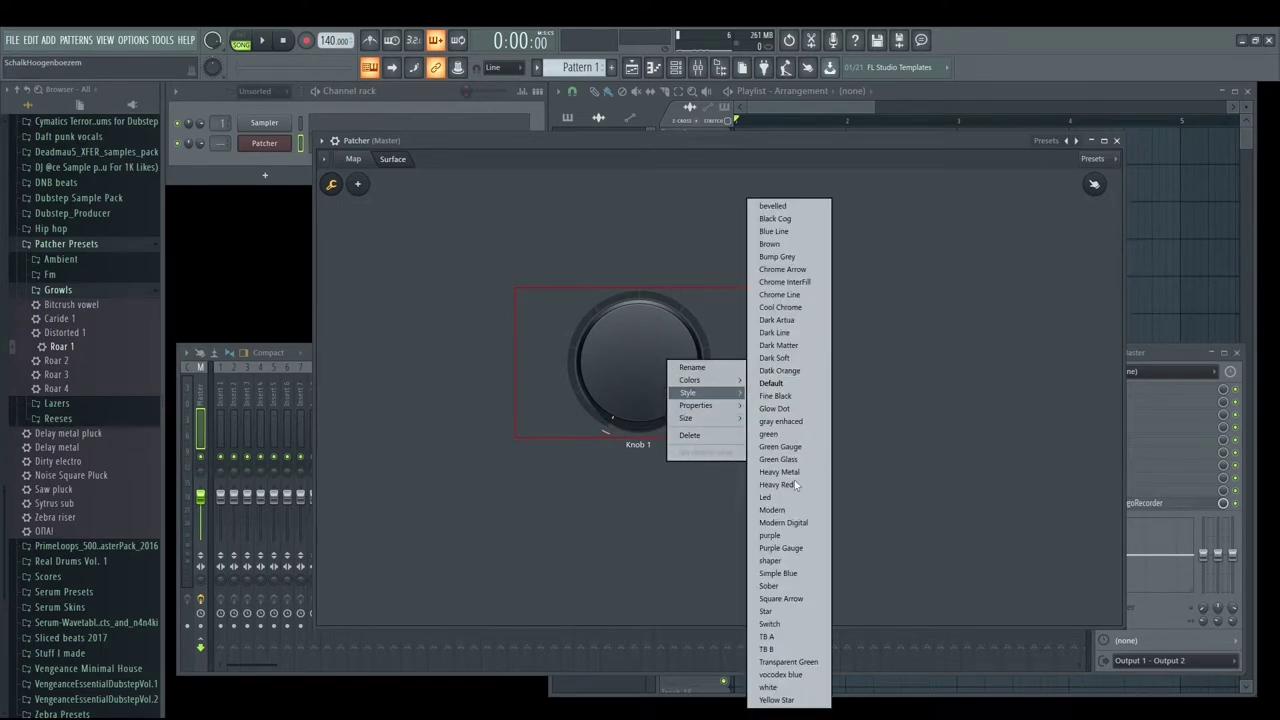
pyautogui.click(795, 485)
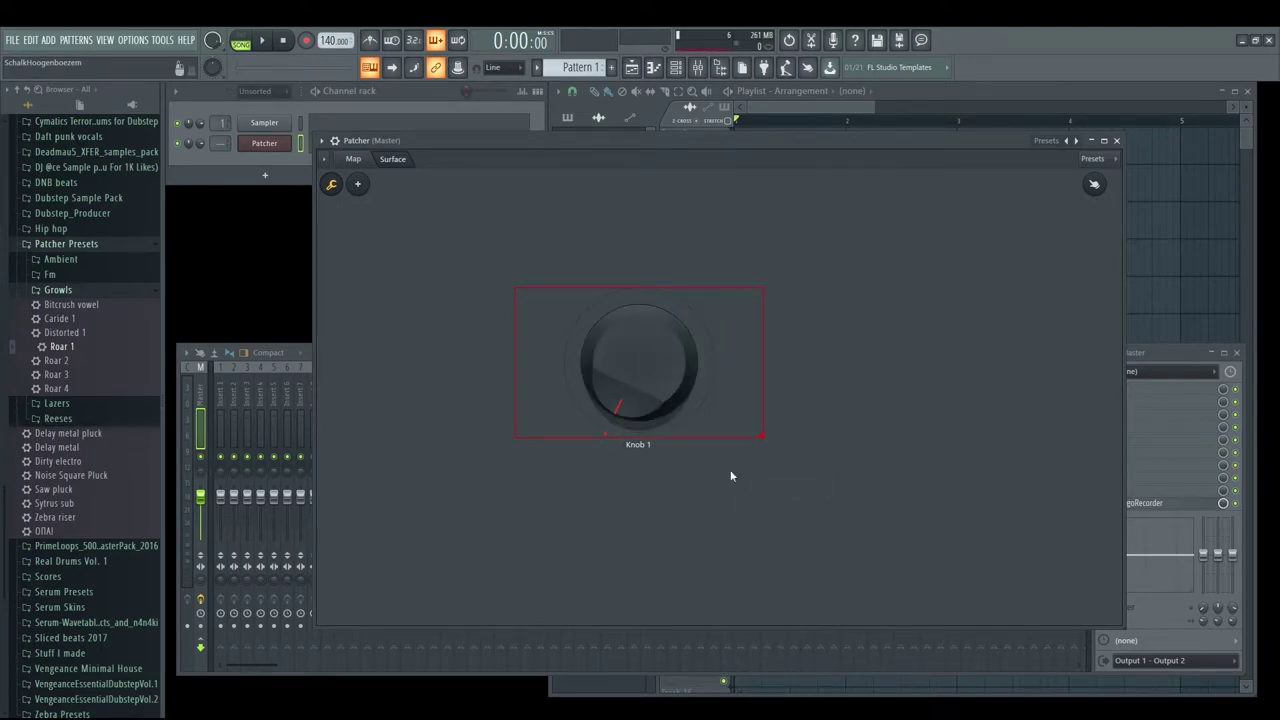
pyautogui.click(640, 366)
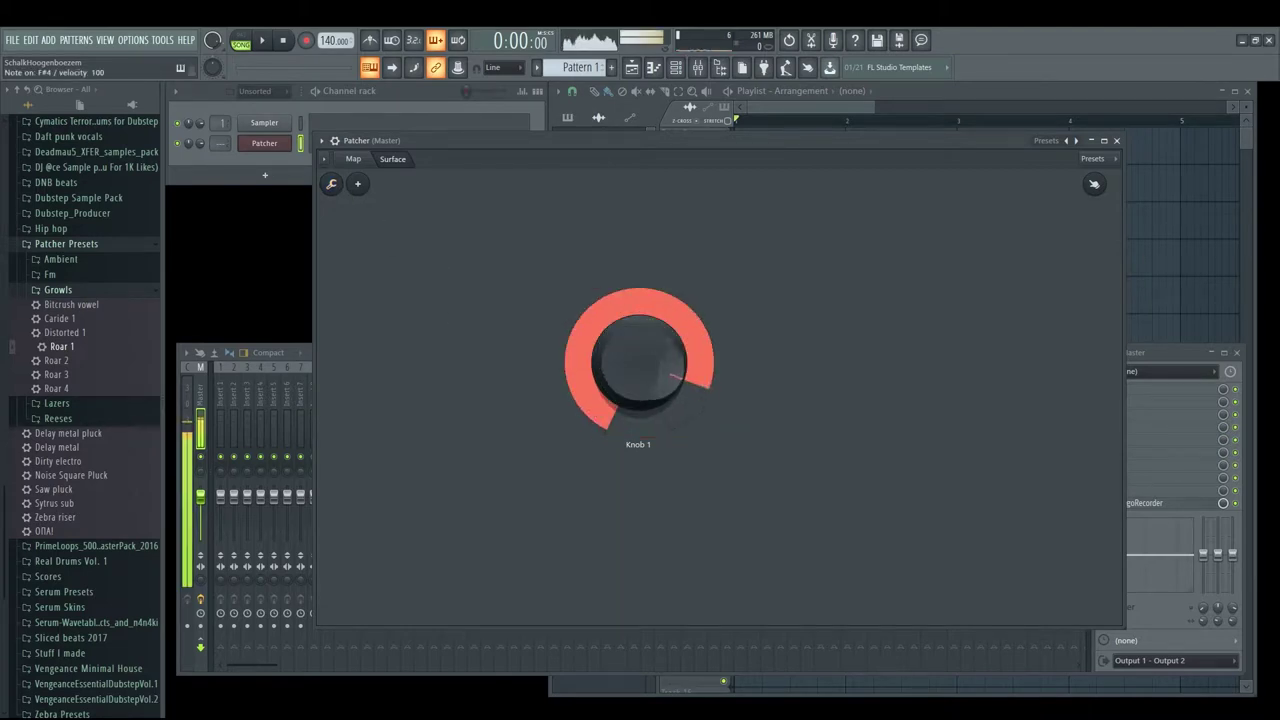
# Step: Connect the Surface node's knob output to Serum's parameter input and turn the knob up to audition it
pyautogui.click(353, 159)
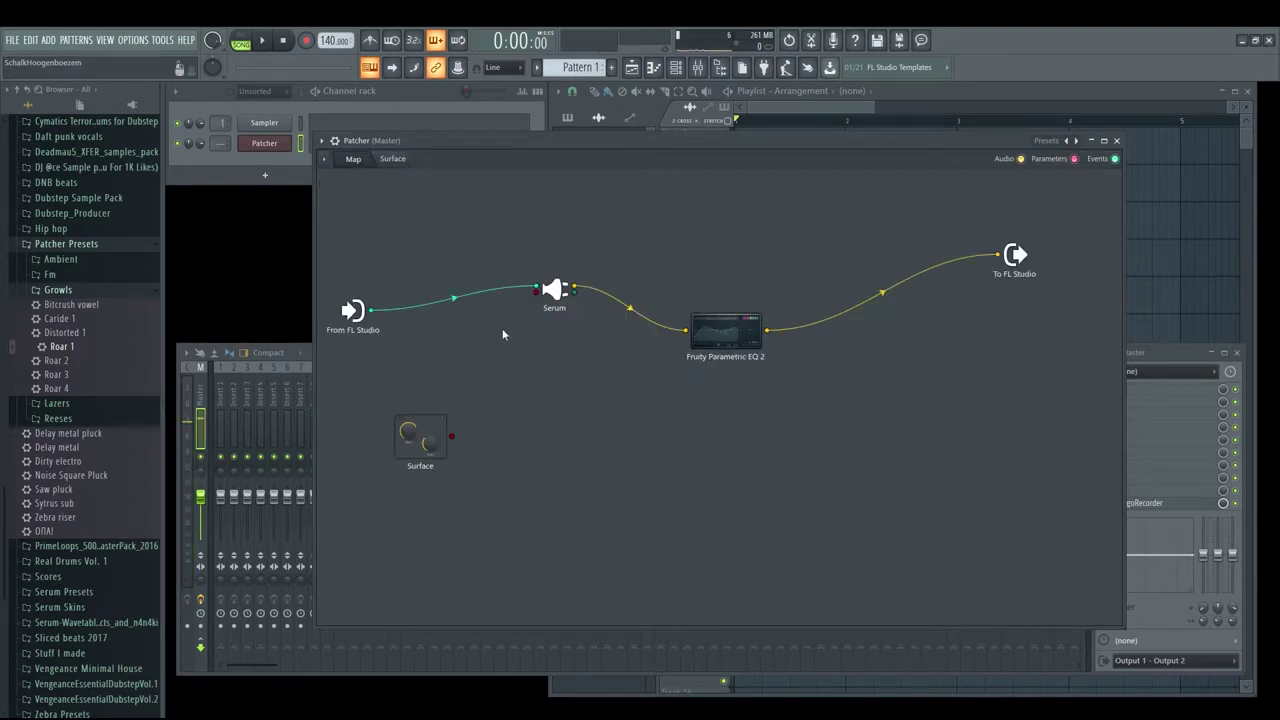
pyautogui.click(392, 158)
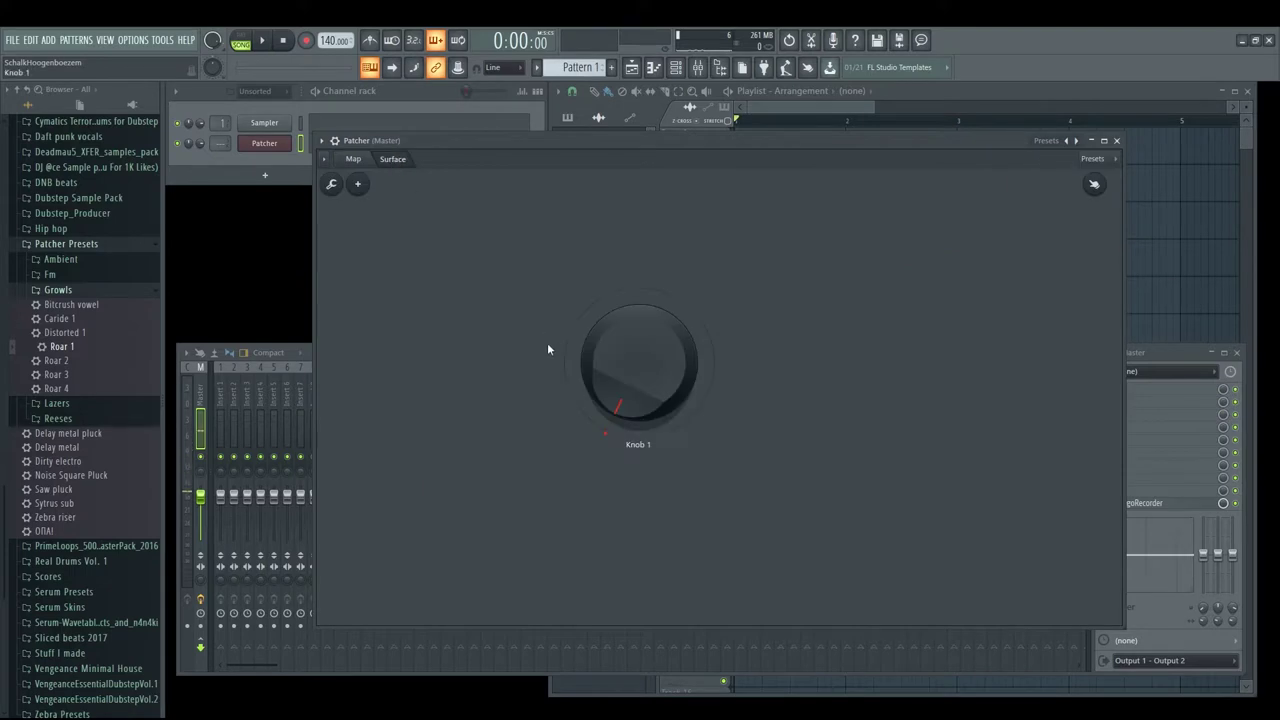
pyautogui.click(353, 159)
pyautogui.moveTo(422, 448); pyautogui.dragTo(385, 431)
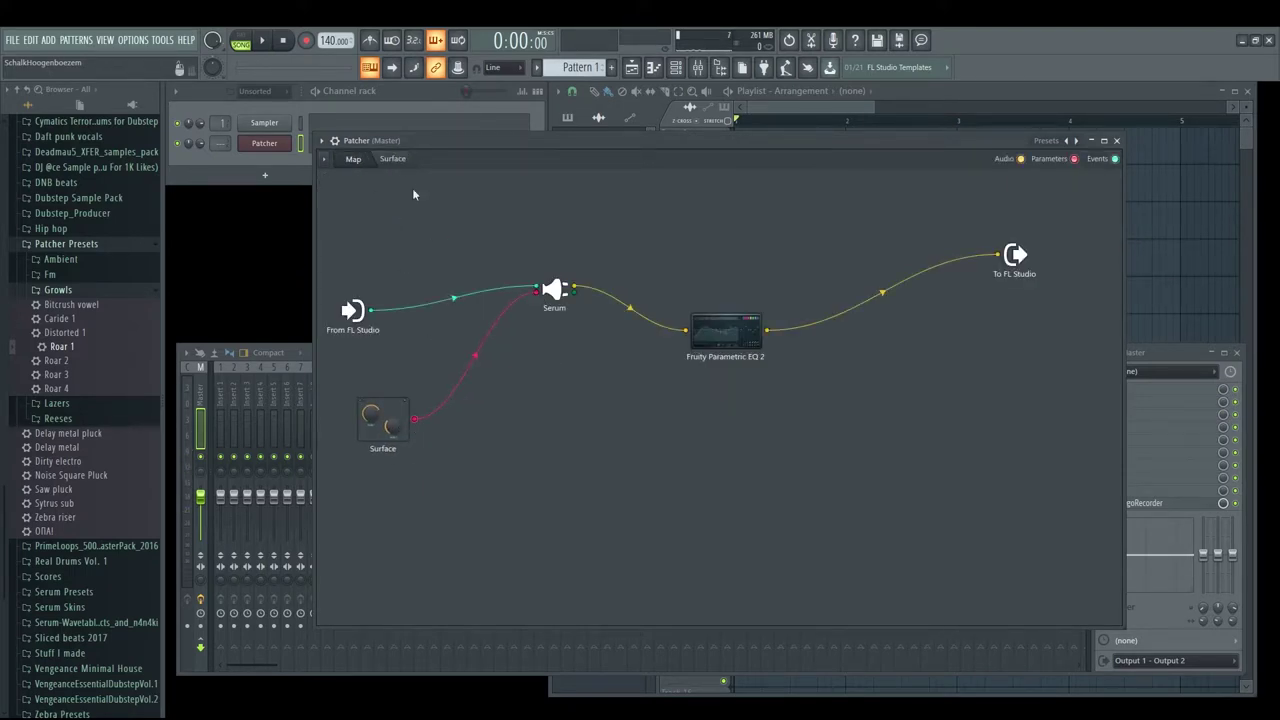
pyautogui.click(392, 158)
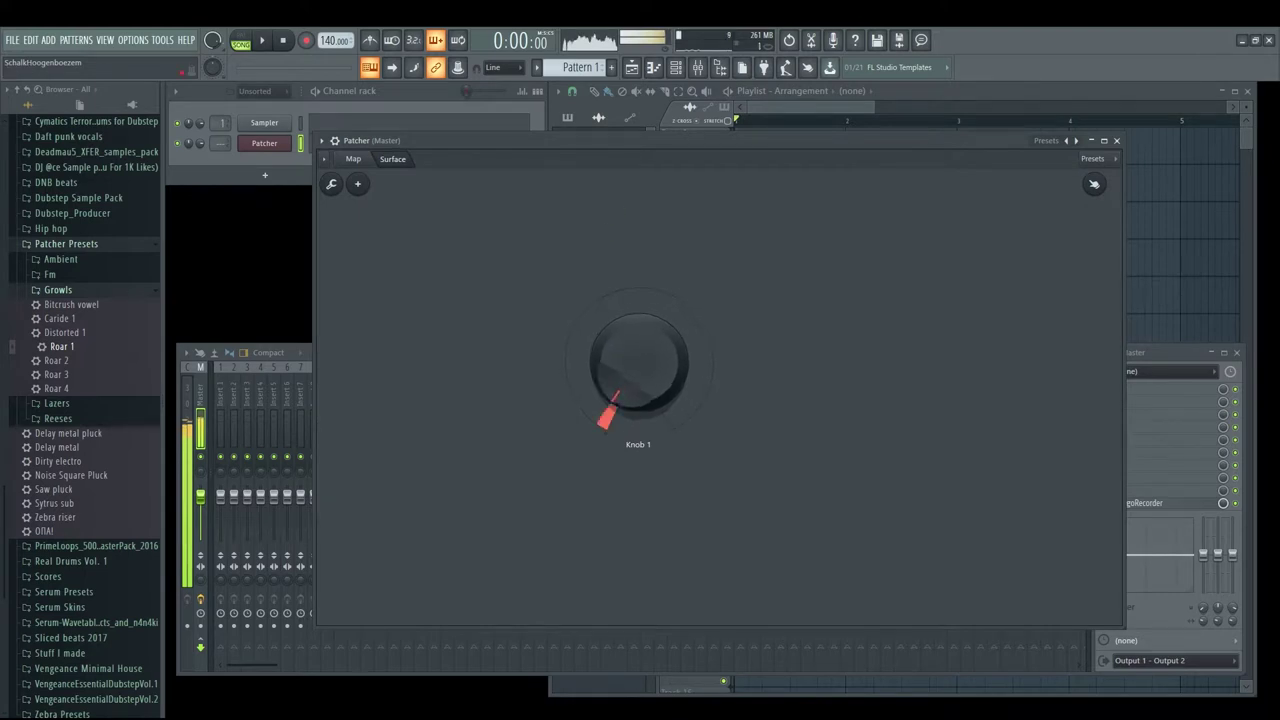
pyautogui.moveTo(638, 362); pyautogui.dragTo(638, 312)
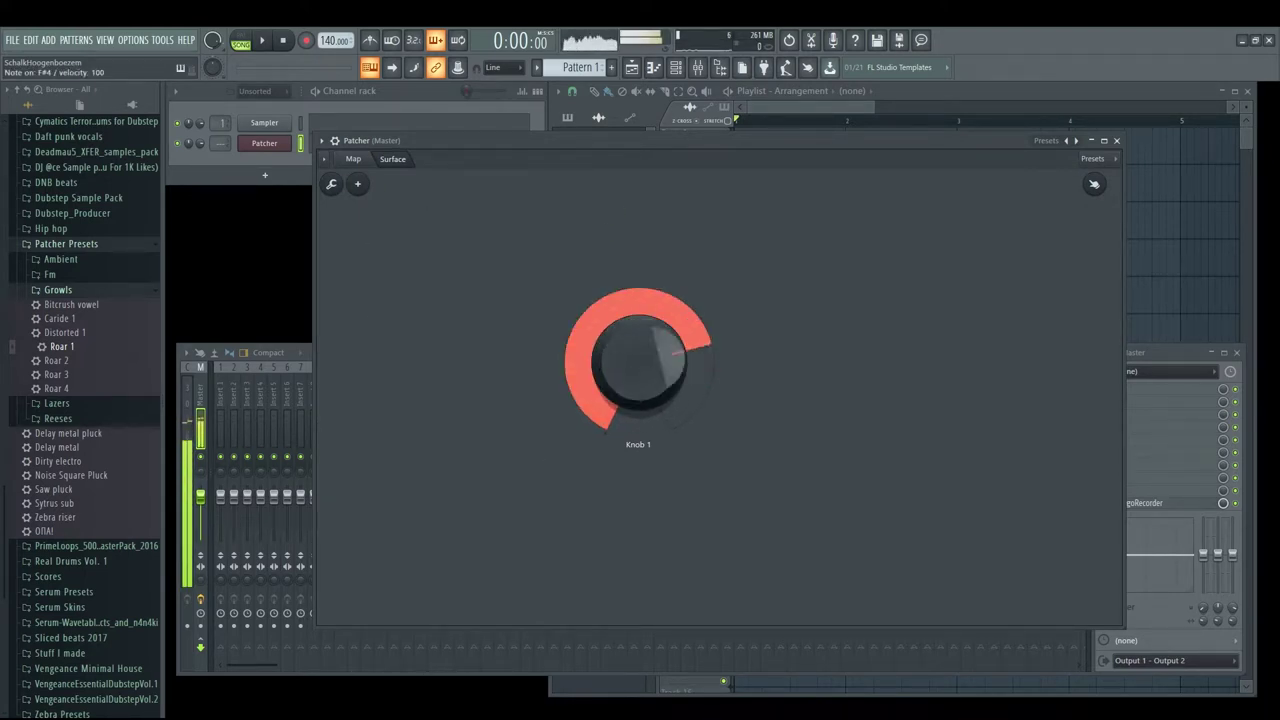
# Step: Add a Label control to the surface and place it just below the knob
pyautogui.click(357, 184)
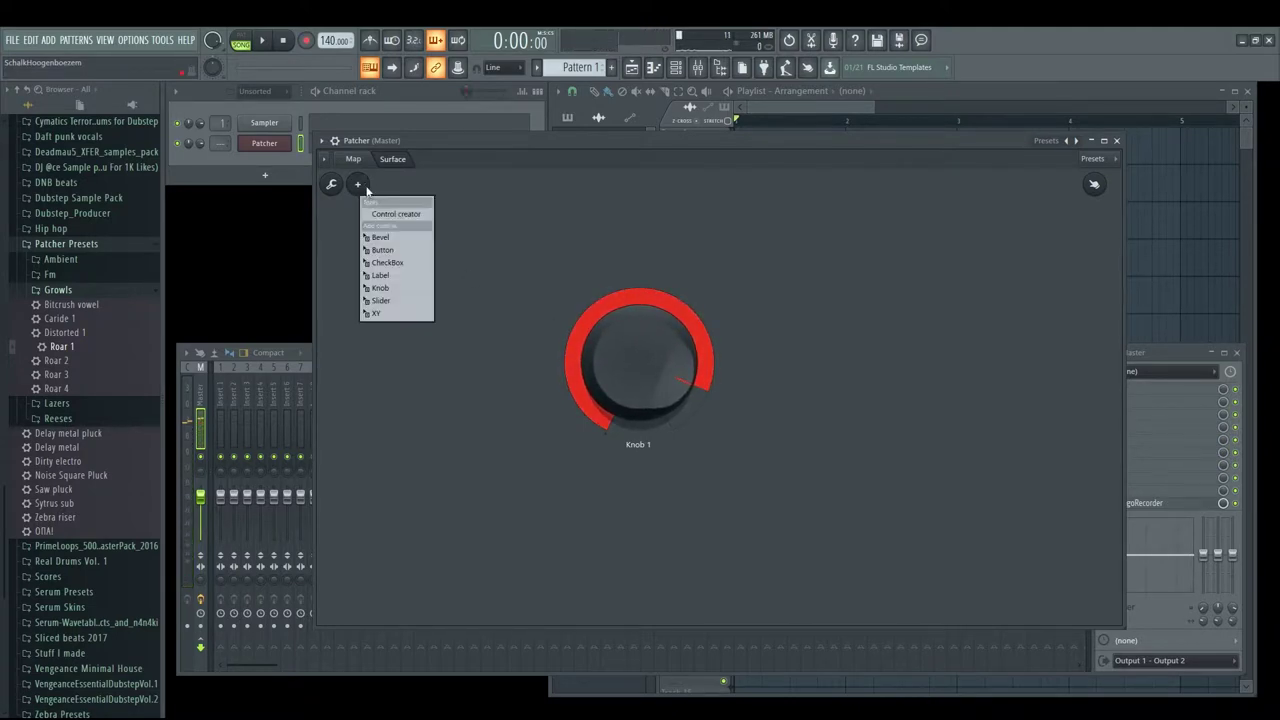
pyautogui.click(405, 283)
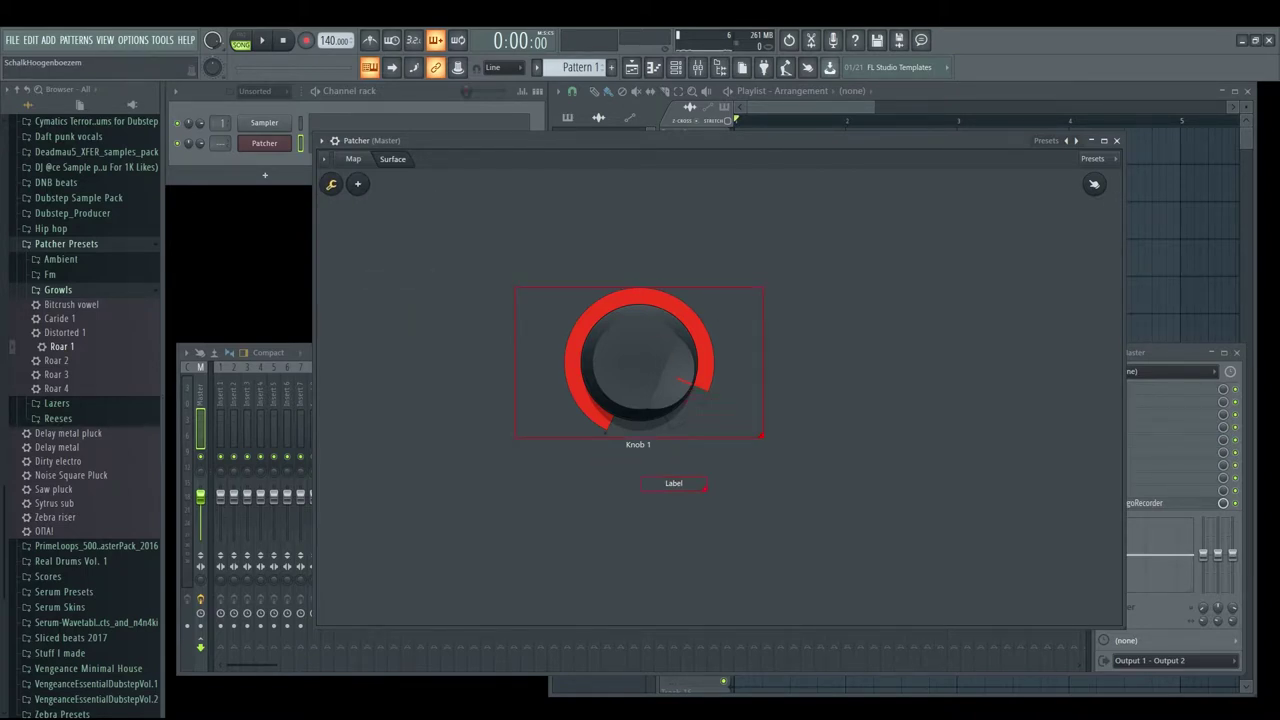
pyautogui.moveTo(699, 494); pyautogui.dragTo(652, 479)
# Step: Rename the label control as MEGA TUTORIAL SOUND
pyautogui.rightClick(645, 472)
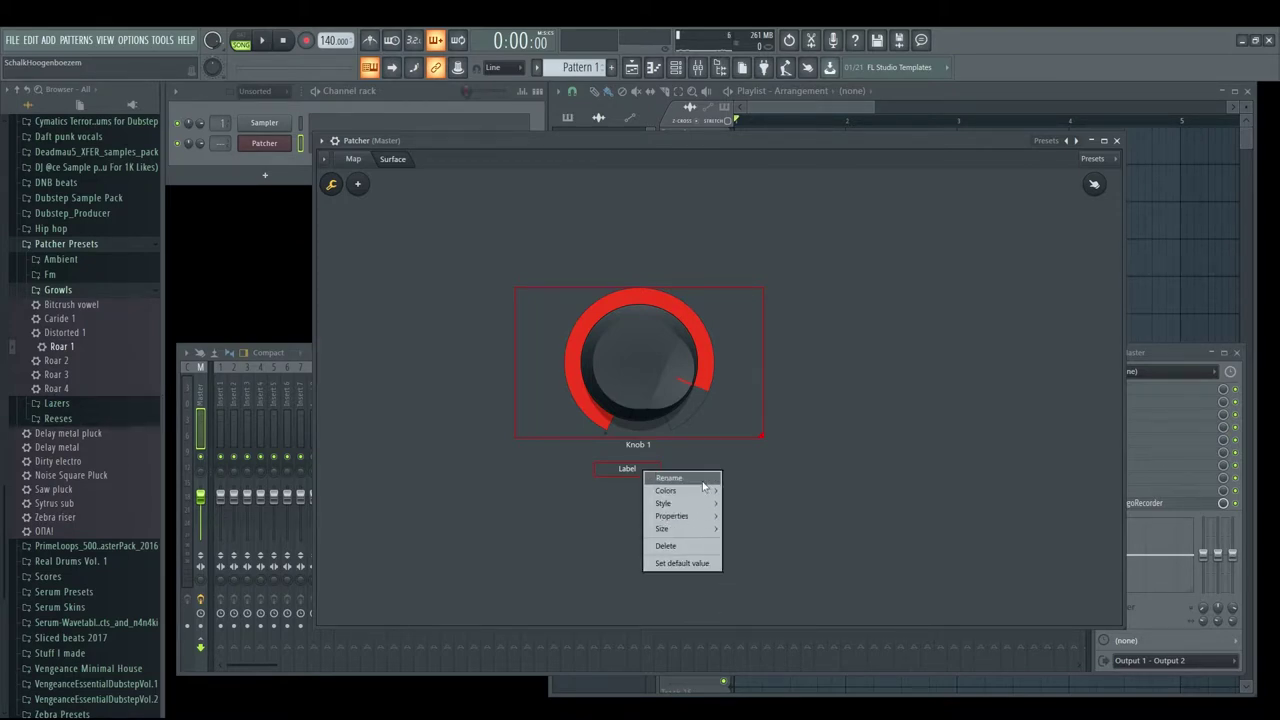
pyautogui.click(702, 479)
pyautogui.write('MEAG')
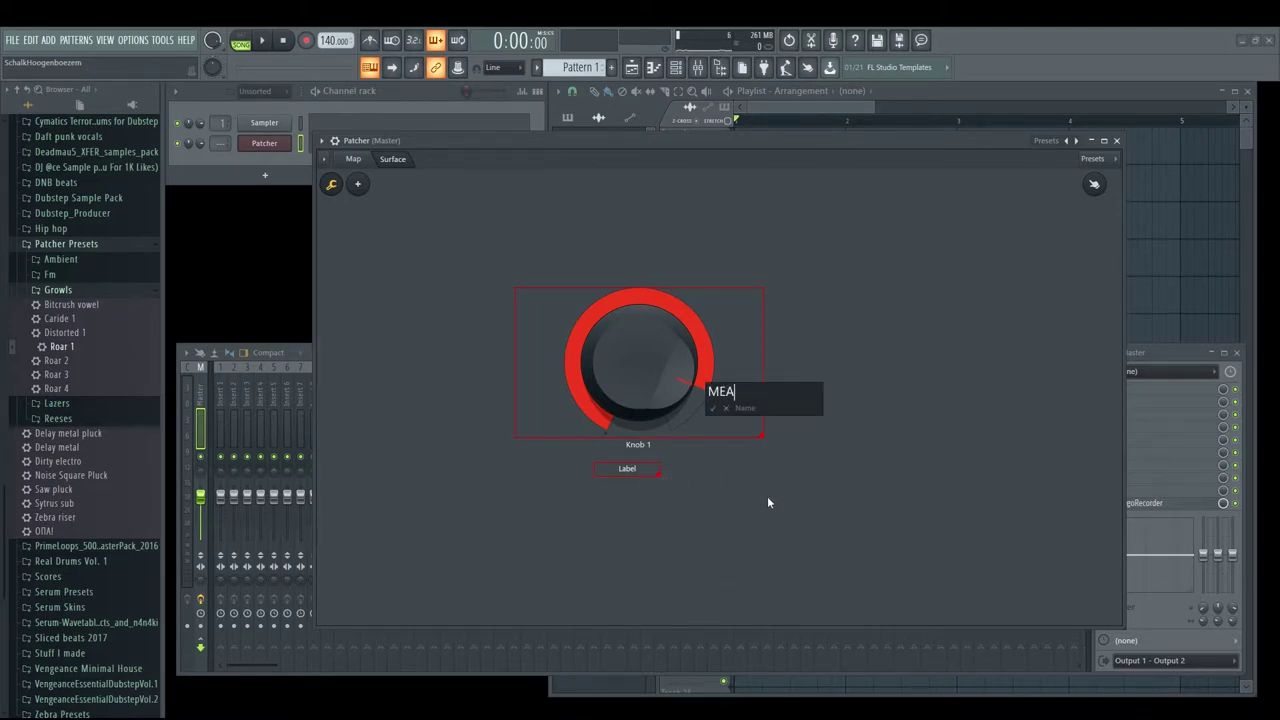
pyautogui.press('BackSpace')
pyautogui.press('BackSpace')
pyautogui.write('GA TURO')
pyautogui.press('BackSpace')
pyautogui.press('BackSpace')
pyautogui.write('TORIAL SOUND')
pyautogui.press('Return')
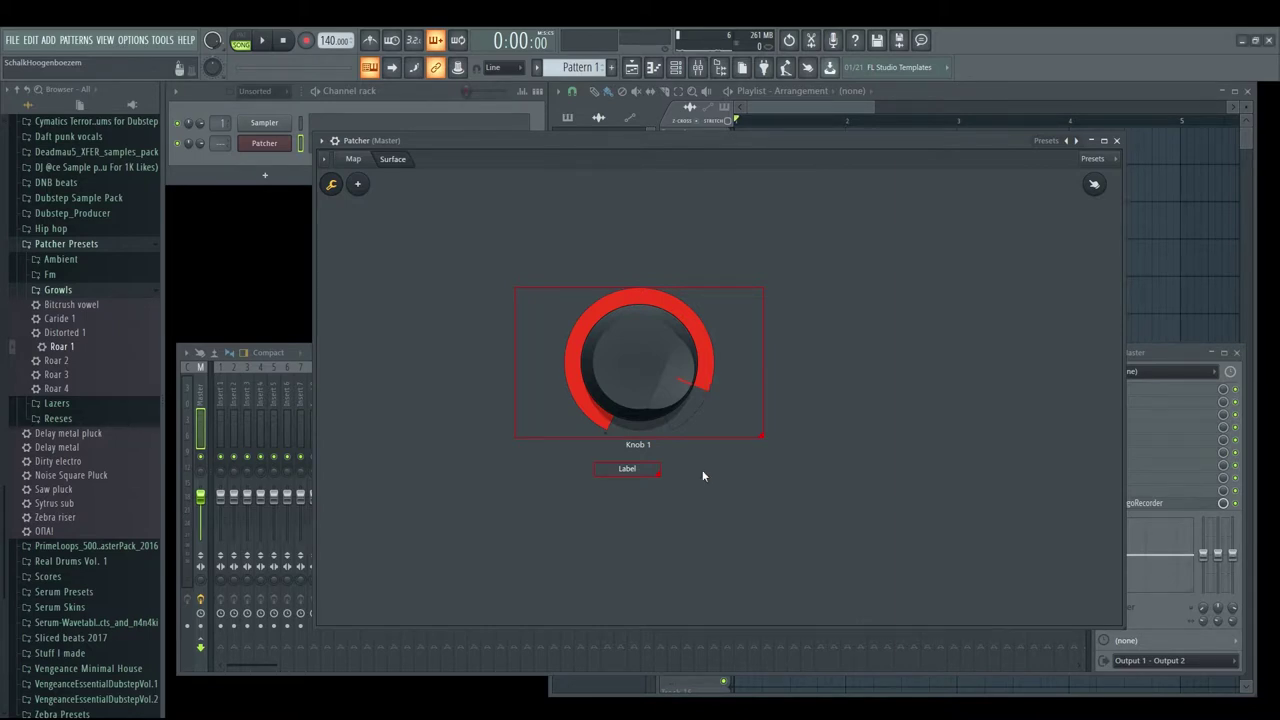
# Step: Set the label's caption to MEGA TUTORIAL SOUND and enlarge its frame to fit the full text
pyautogui.rightClick(643, 476)
pyautogui.click(700, 481)
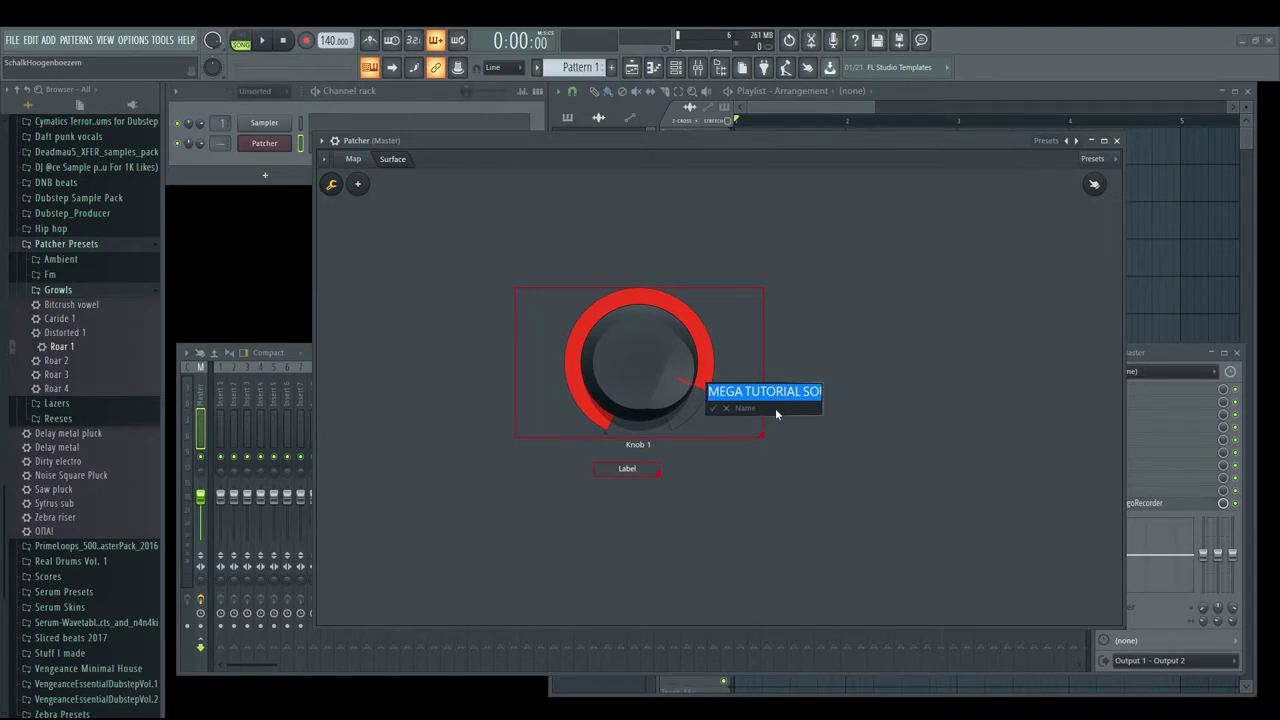
pyautogui.press('BackSpace')
pyautogui.rightClick(646, 477)
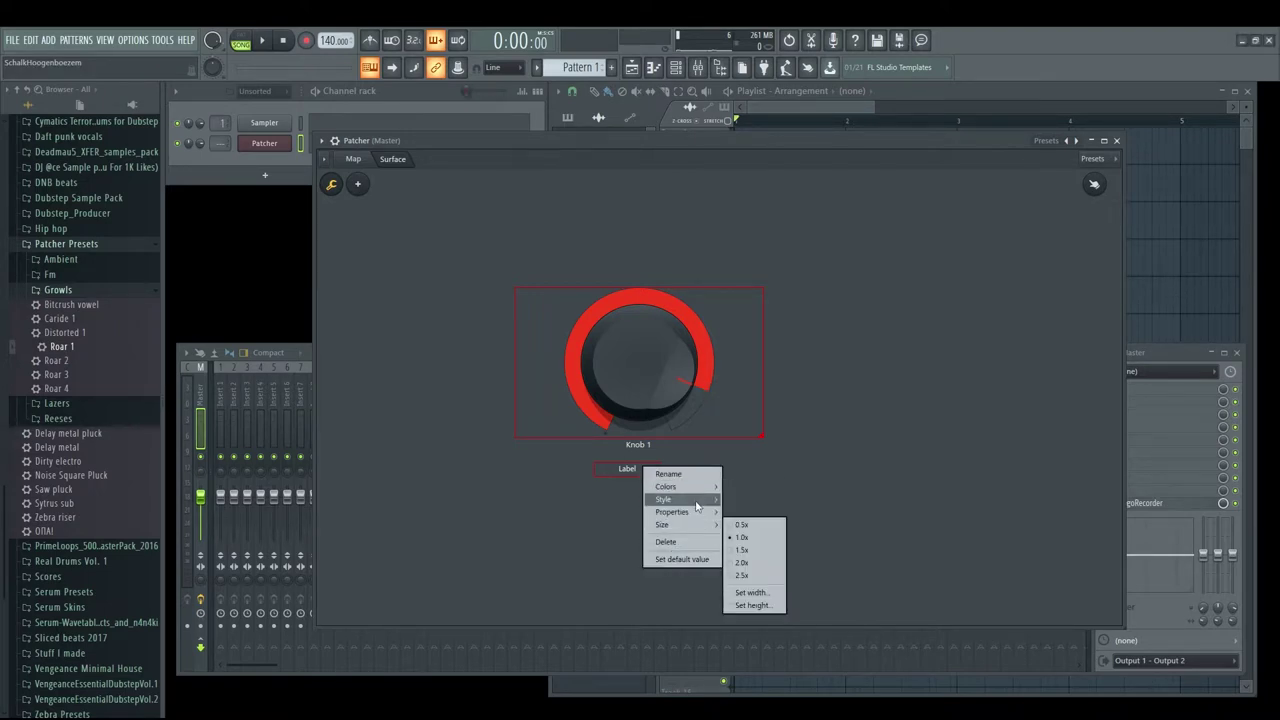
pyautogui.click(740, 518)
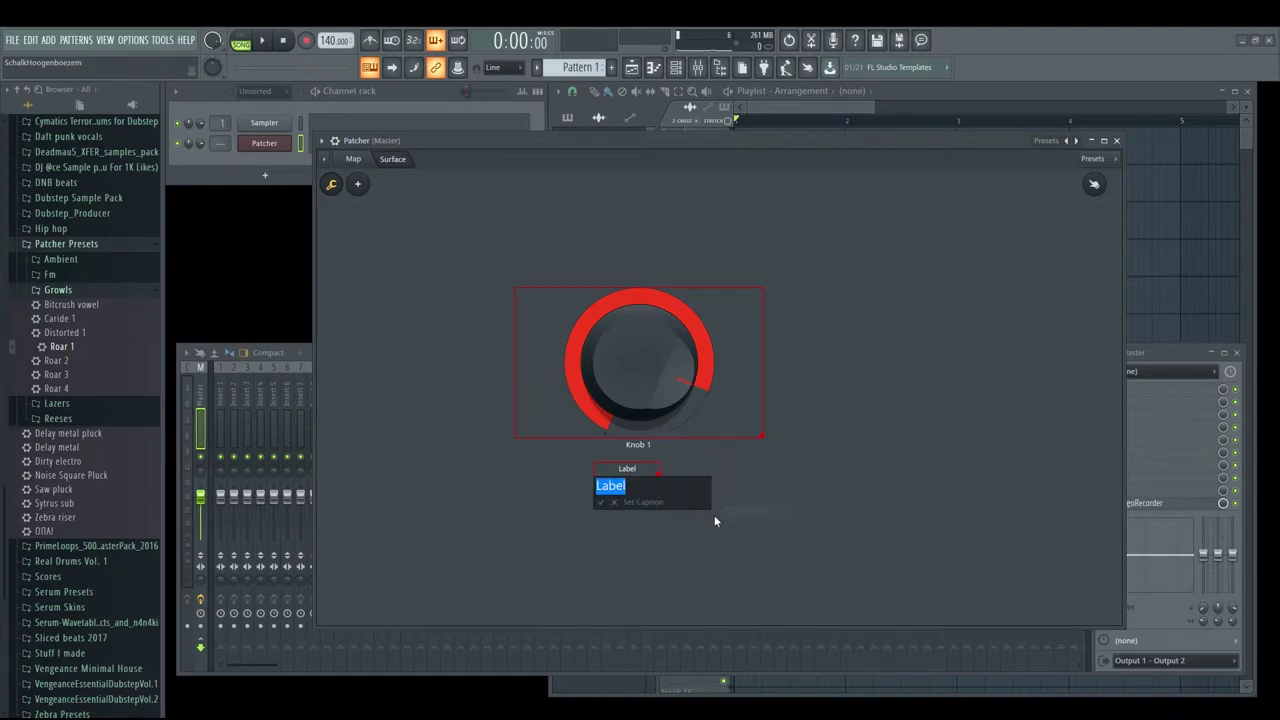
pyautogui.write('MEGA TUTORIAL SOUND')
pyautogui.press('Return')
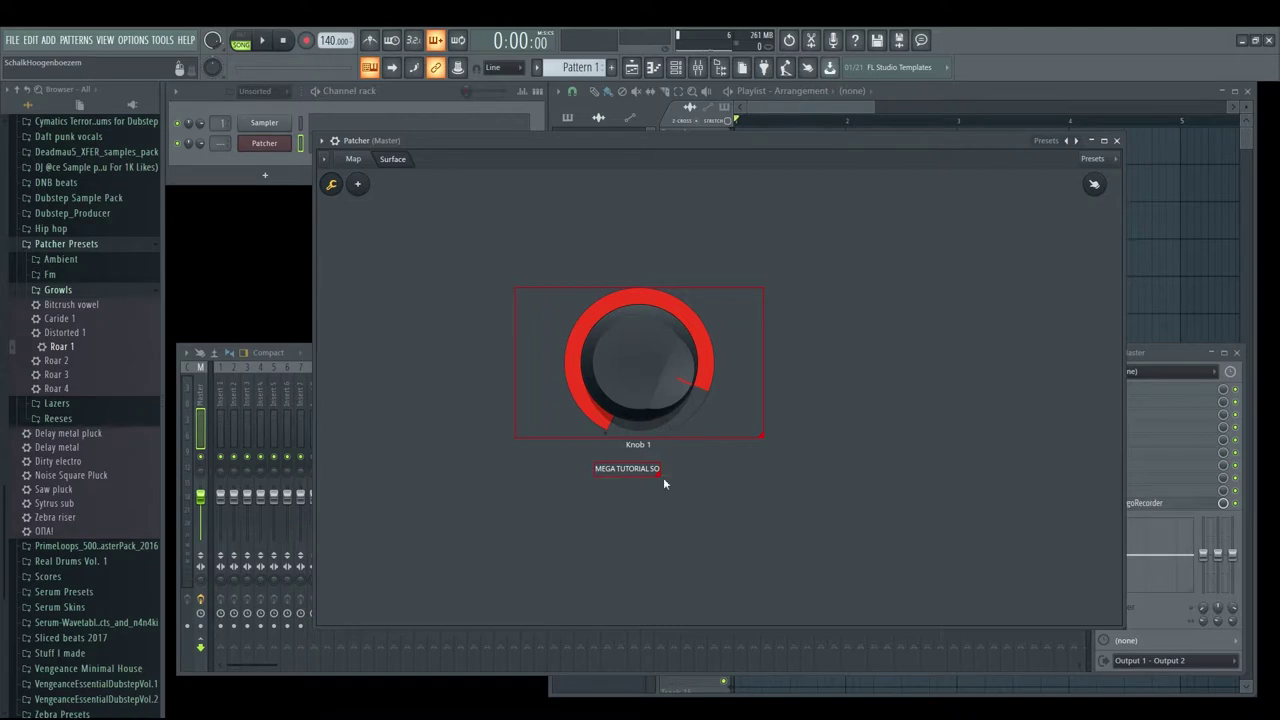
pyautogui.moveTo(664, 484)
pyautogui.mouseDown()
pyautogui.moveTo(716, 510)
pyautogui.moveTo(617, 469)
pyautogui.moveTo(654, 489)
pyautogui.mouseUp()
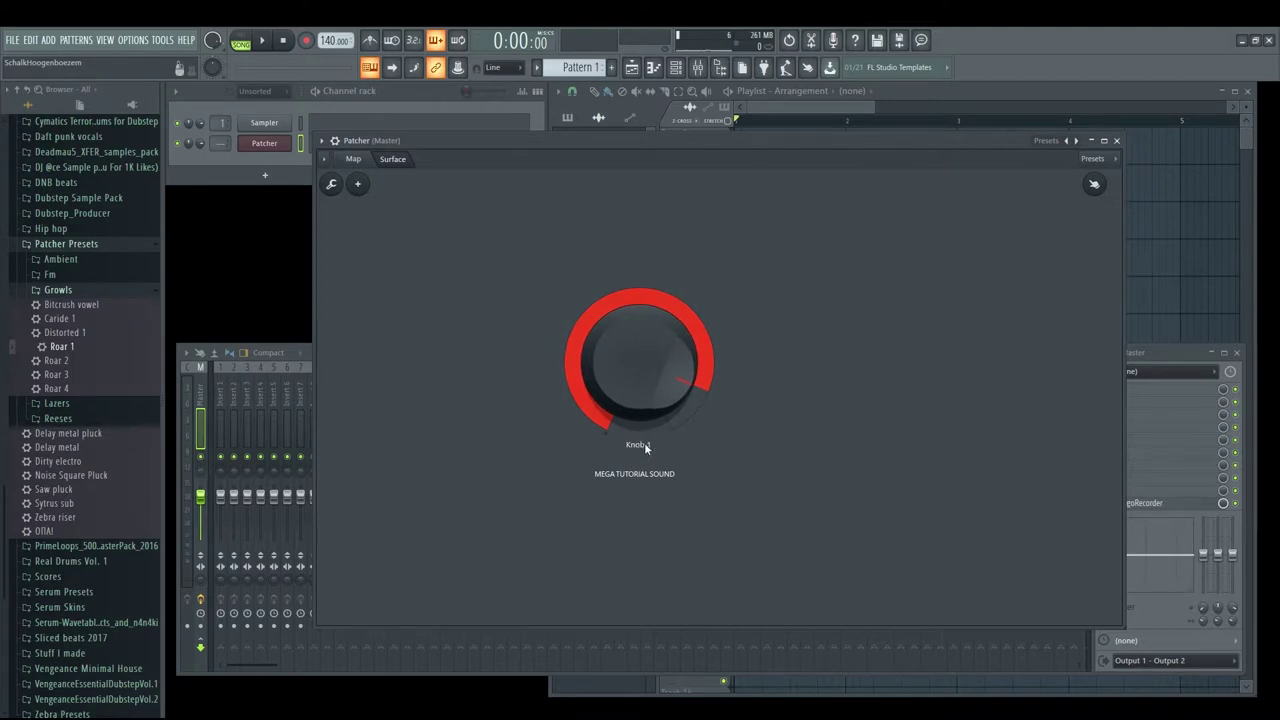
# Step: Rename the surface knob as WOB and audition it outside edit mode
pyautogui.rightClick(639, 367)
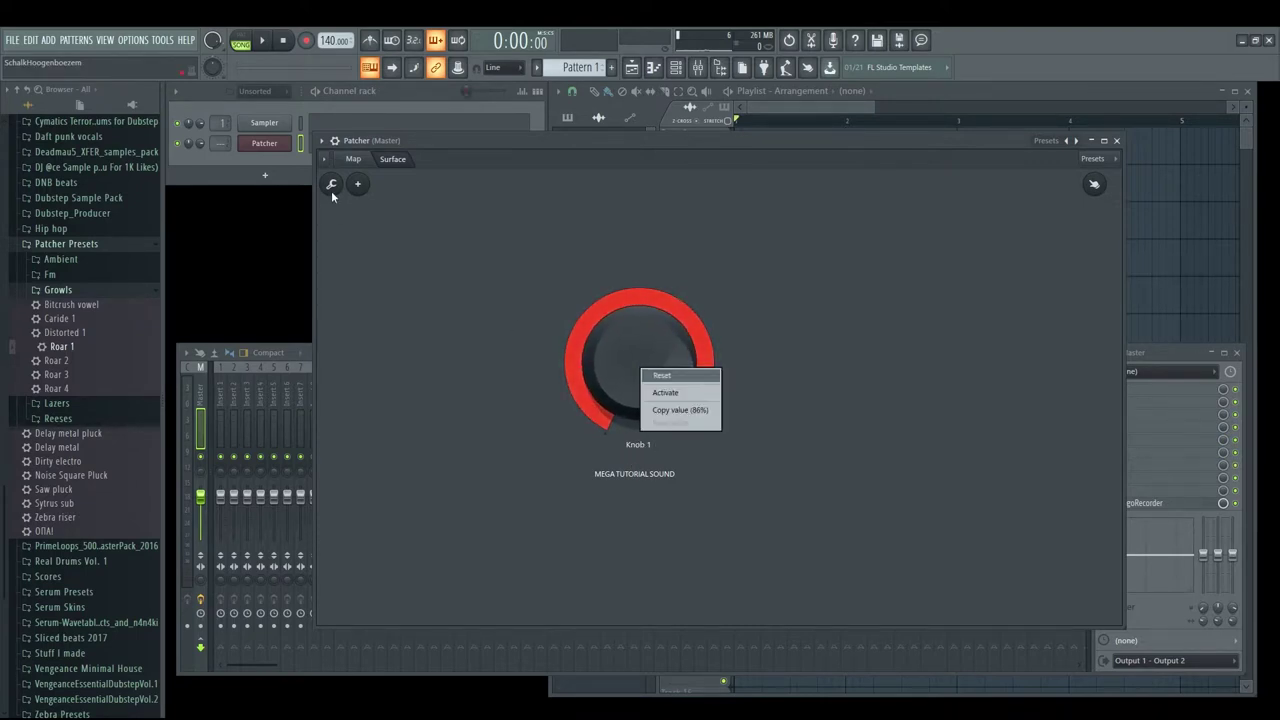
pyautogui.click(331, 186)
pyautogui.rightClick(675, 427)
pyautogui.click(715, 434)
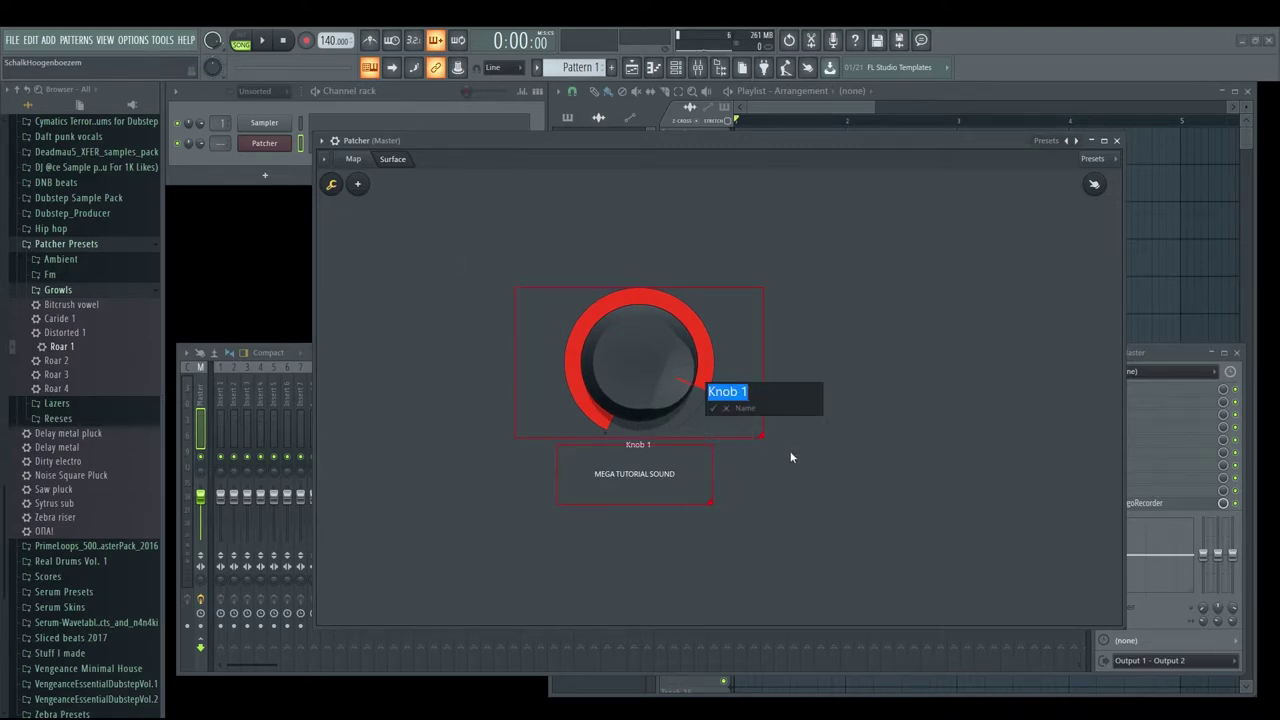
pyautogui.write('WOB')
pyautogui.press('Return')
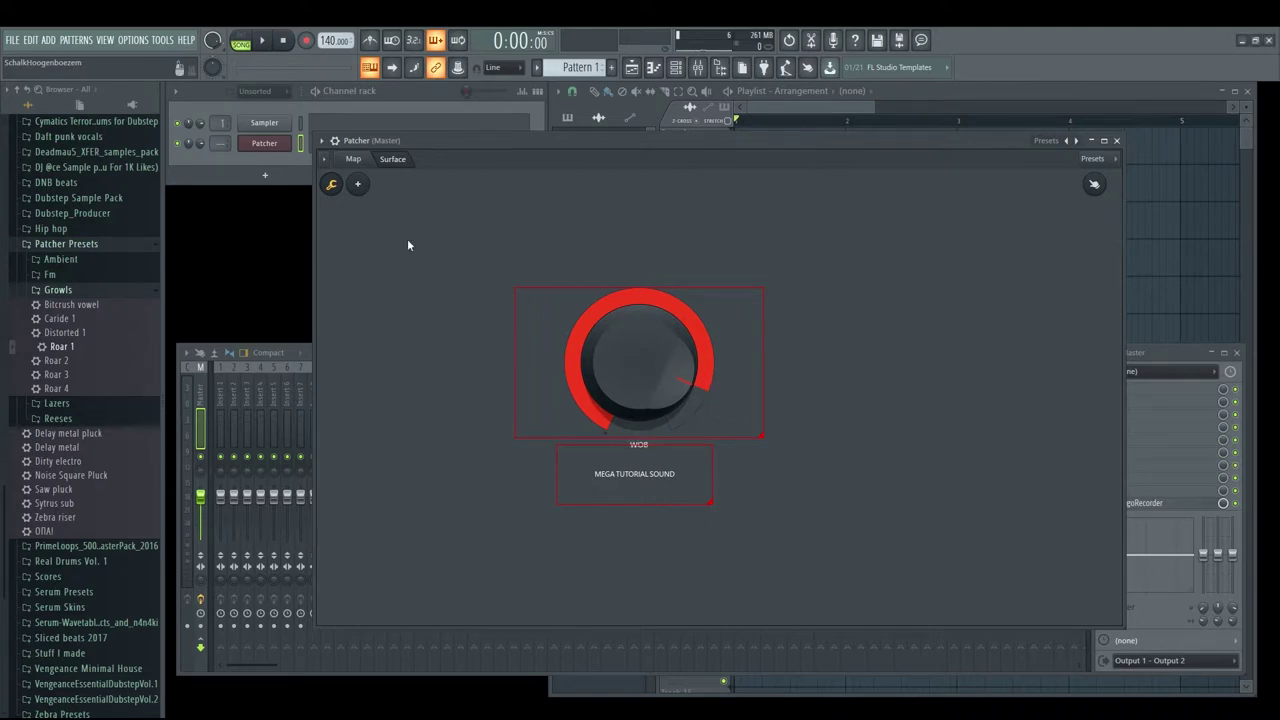
pyautogui.click(334, 185)
pyautogui.press('b')
pyautogui.moveTo(639, 362); pyautogui.dragTo(620, 326)
# Step: Set oscillator A's unison width to 38 in Serum's global settings and close Serum
pyautogui.click(352, 159)
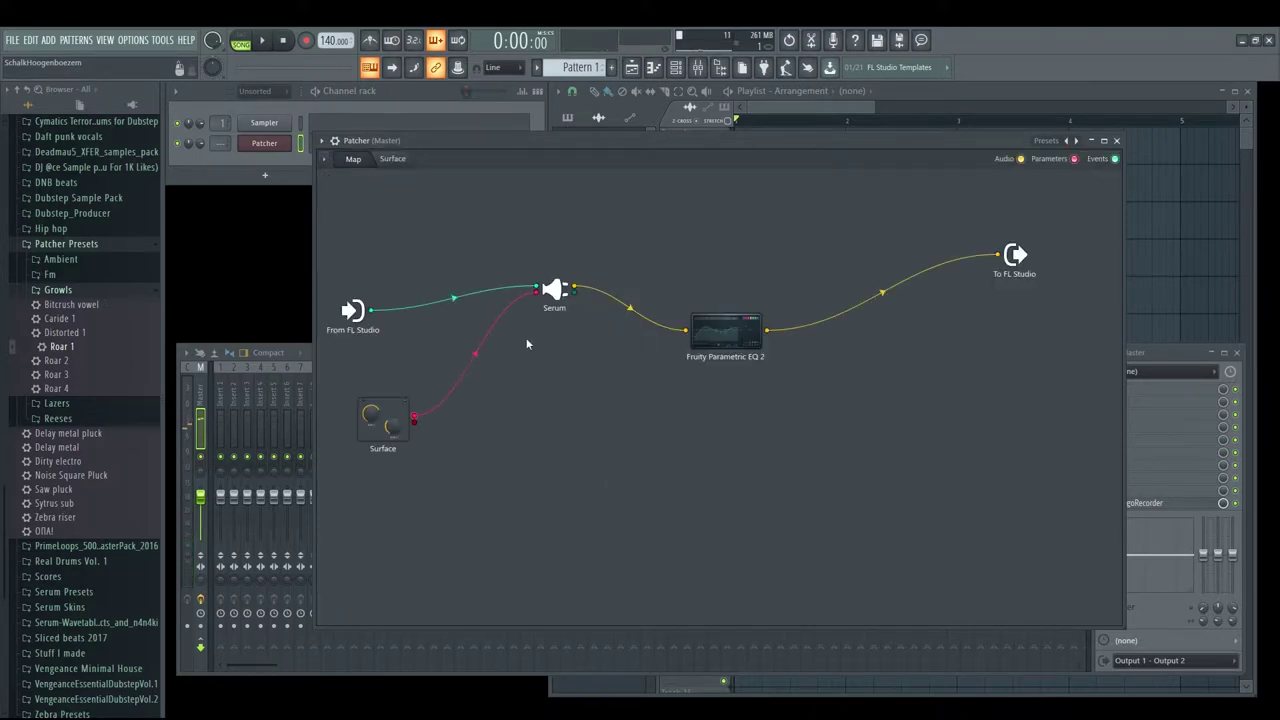
pyautogui.doubleClick(553, 289)
pyautogui.click(638, 224)
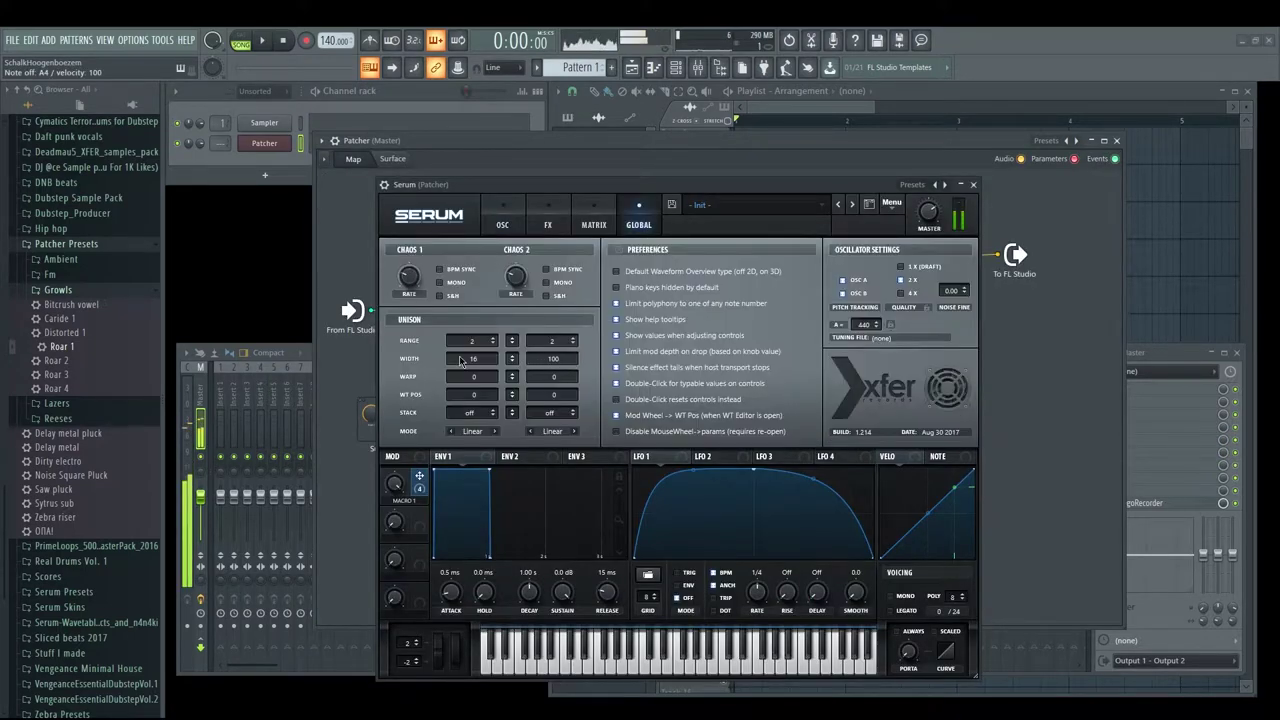
pyautogui.moveTo(462, 360); pyautogui.dragTo(514, 303)
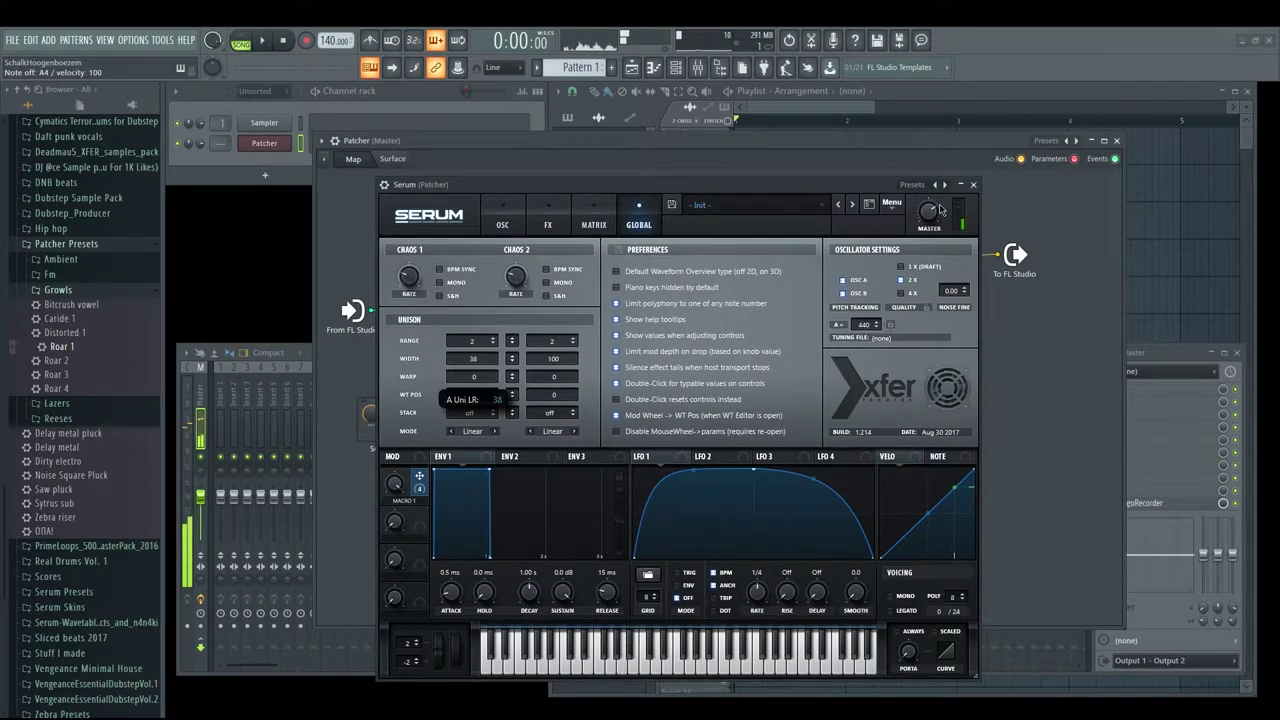
pyautogui.click(973, 184)
# Step: Sweep the WOB knob down and up on the surface to audition the sound, and return to the map
pyautogui.click(395, 159)
pyautogui.moveTo(633, 377); pyautogui.dragTo(633, 472)
pyautogui.moveTo(632, 544); pyautogui.dragTo(628, 375)
pyautogui.click(353, 159)
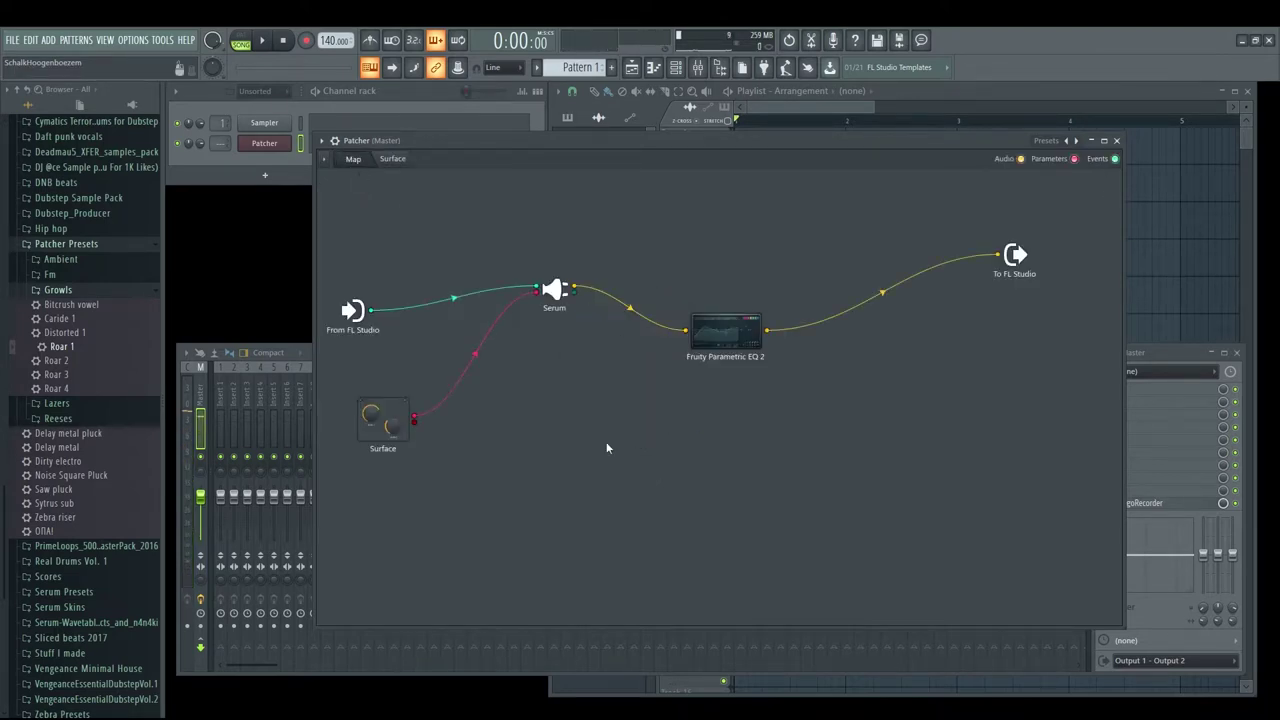
# Step: Rearrange the map so Serum and Fruity Parametric EQ 2 sit roughly in line, with the Surface module below Serum
pyautogui.moveTo(729, 340); pyautogui.dragTo(713, 402)
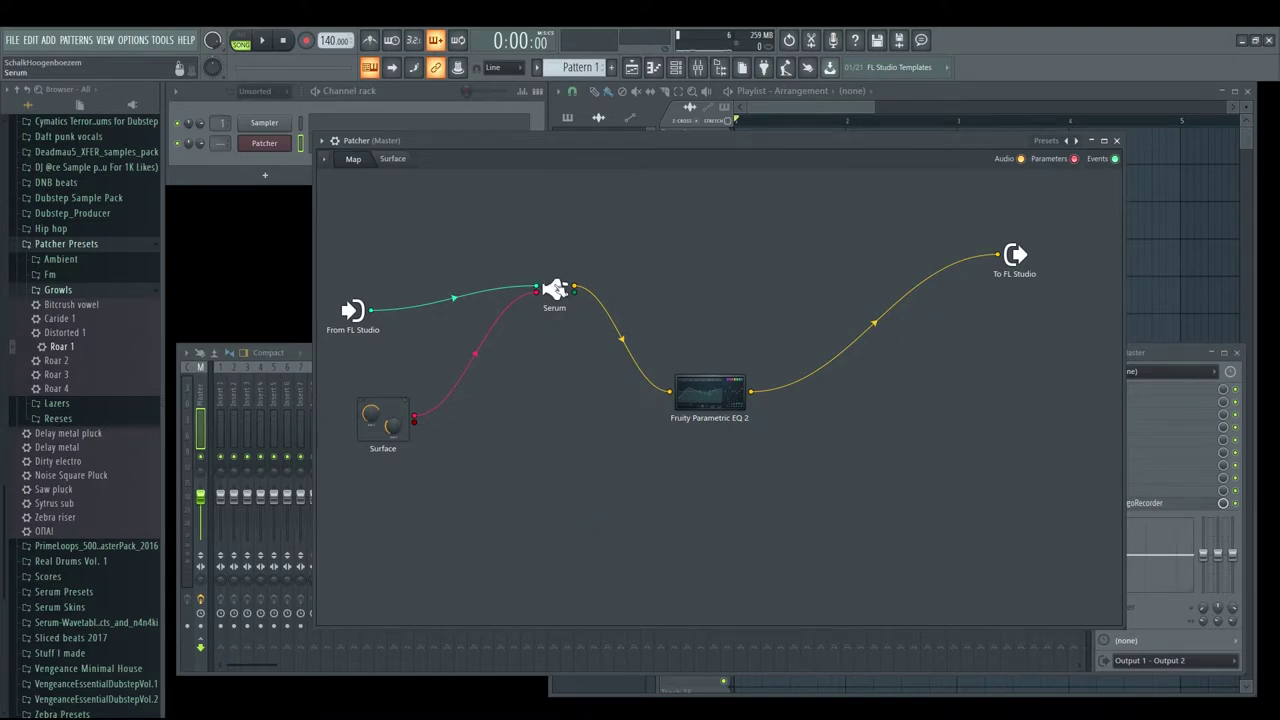
pyautogui.moveTo(556, 290); pyautogui.dragTo(536, 381)
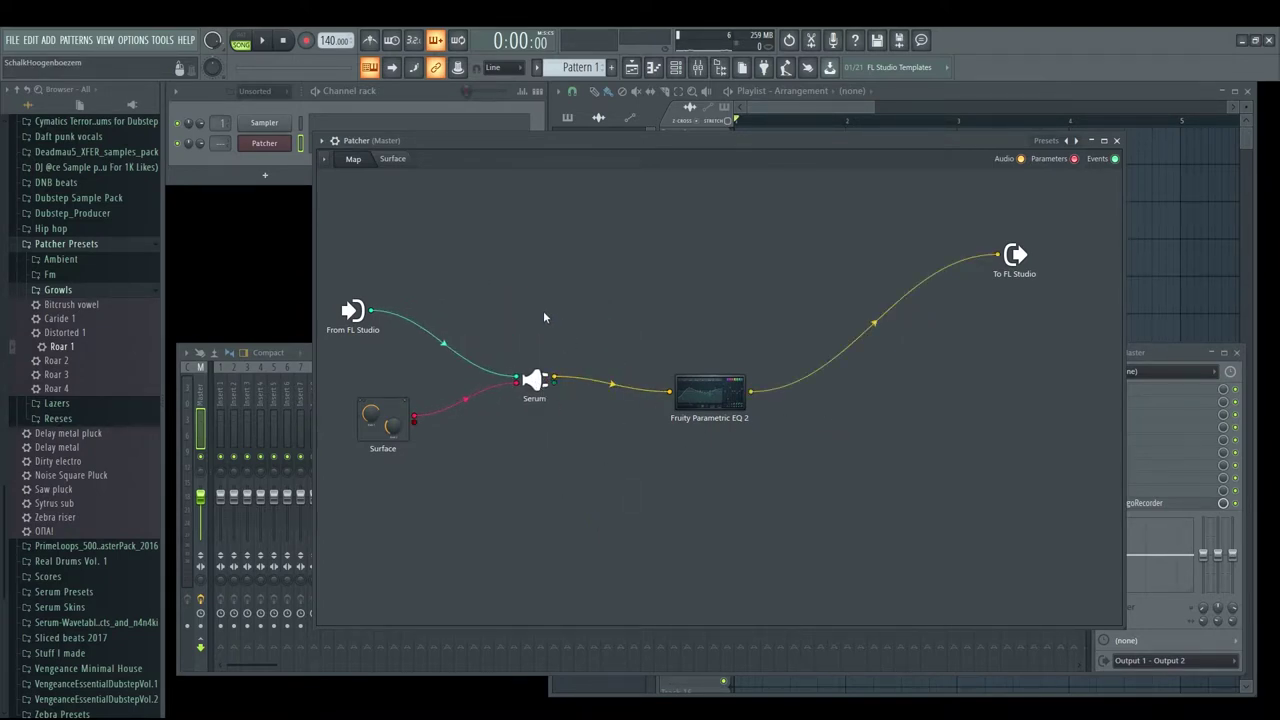
pyautogui.moveTo(710, 385); pyautogui.dragTo(815, 363)
pyautogui.moveTo(385, 415); pyautogui.dragTo(381, 500)
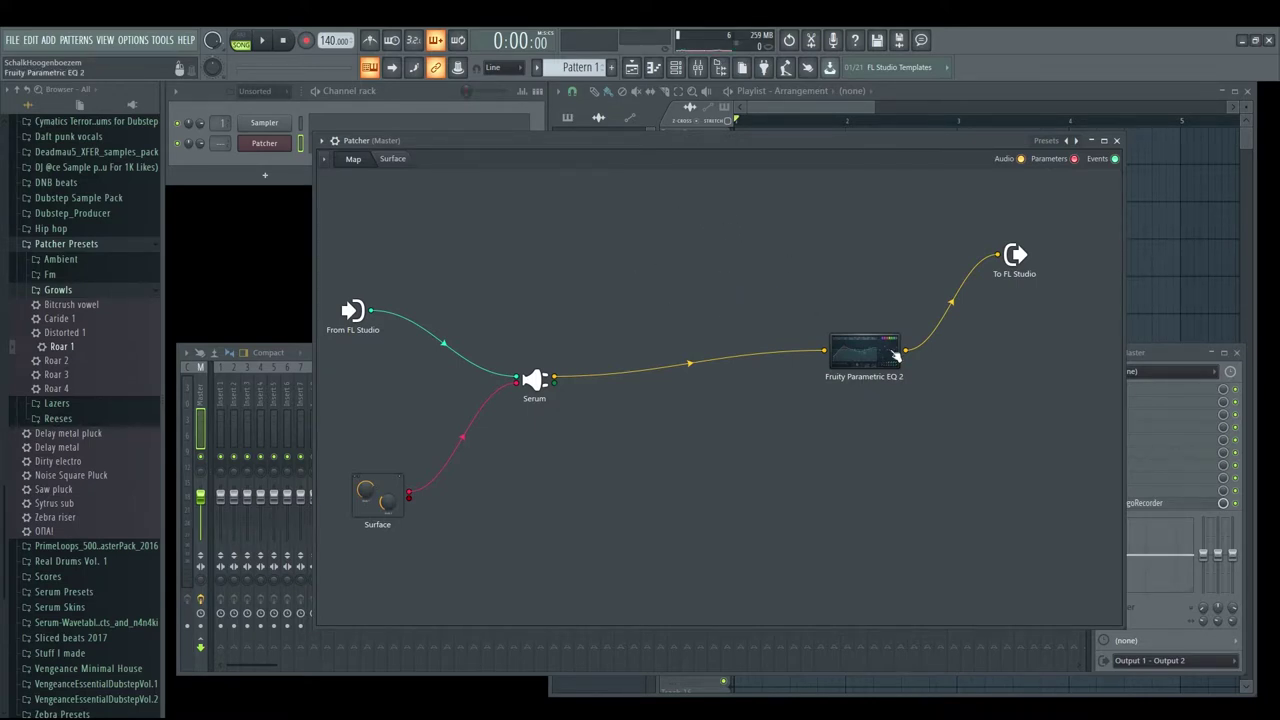
pyautogui.moveTo(864, 355); pyautogui.dragTo(762, 389)
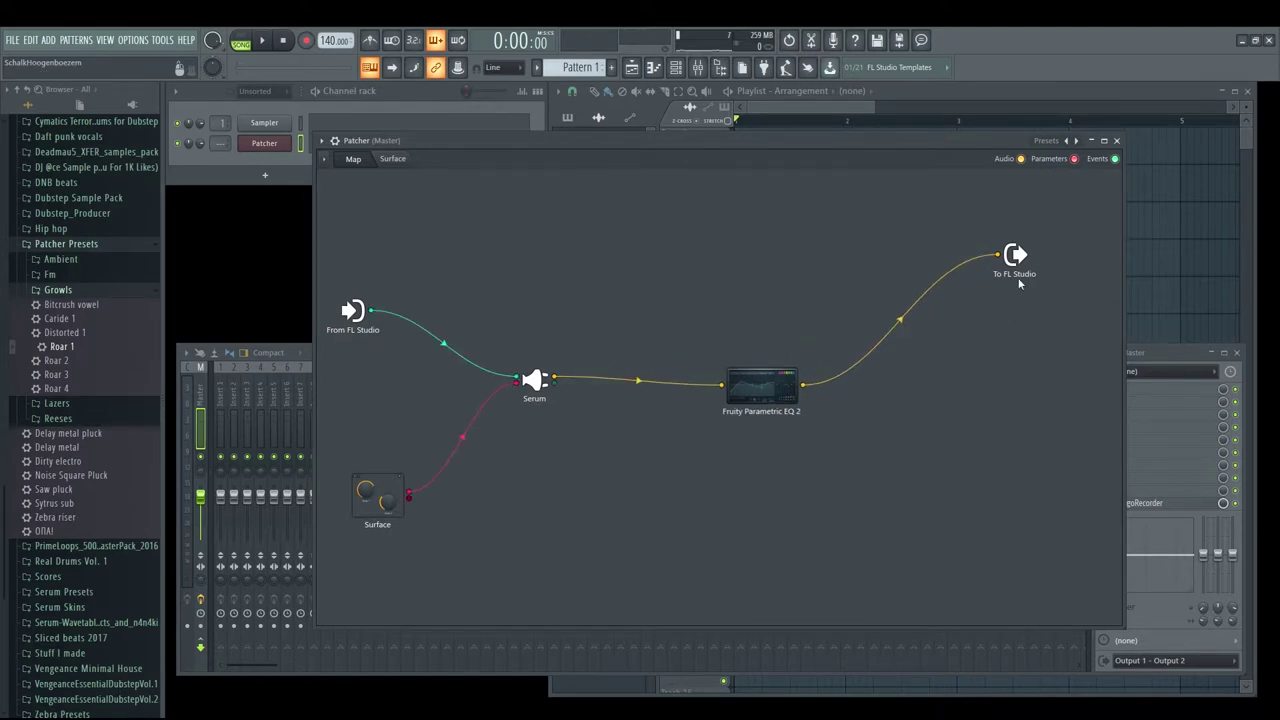
# Step: Activate Parametric EQ 2's band 4 frequency as a parameter input and close the EQ
pyautogui.doubleClick(770, 388)
pyautogui.press('n')
pyautogui.moveTo(989, 485)
pyautogui.mouseDown()
pyautogui.moveTo(989, 498)
pyautogui.moveTo(989, 485)
pyautogui.mouseUp()
pyautogui.rightClick(990, 485)
pyautogui.click(1015, 503)
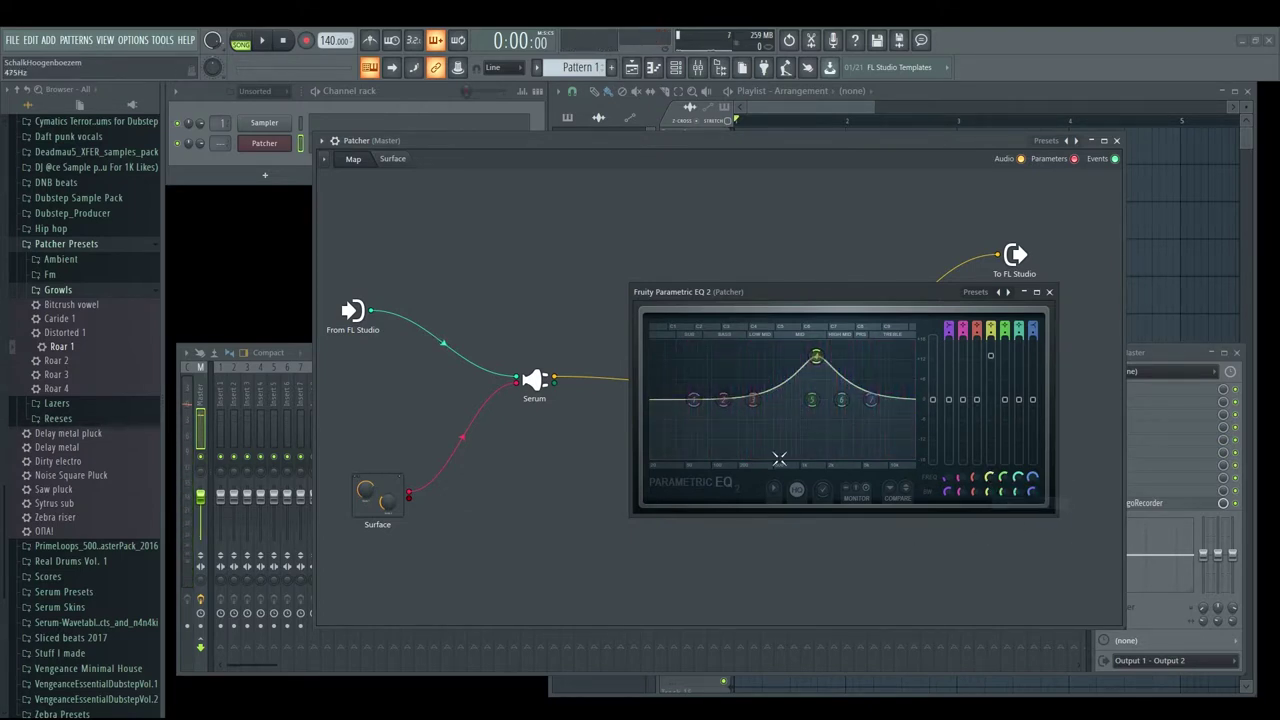
pyautogui.click(1049, 291)
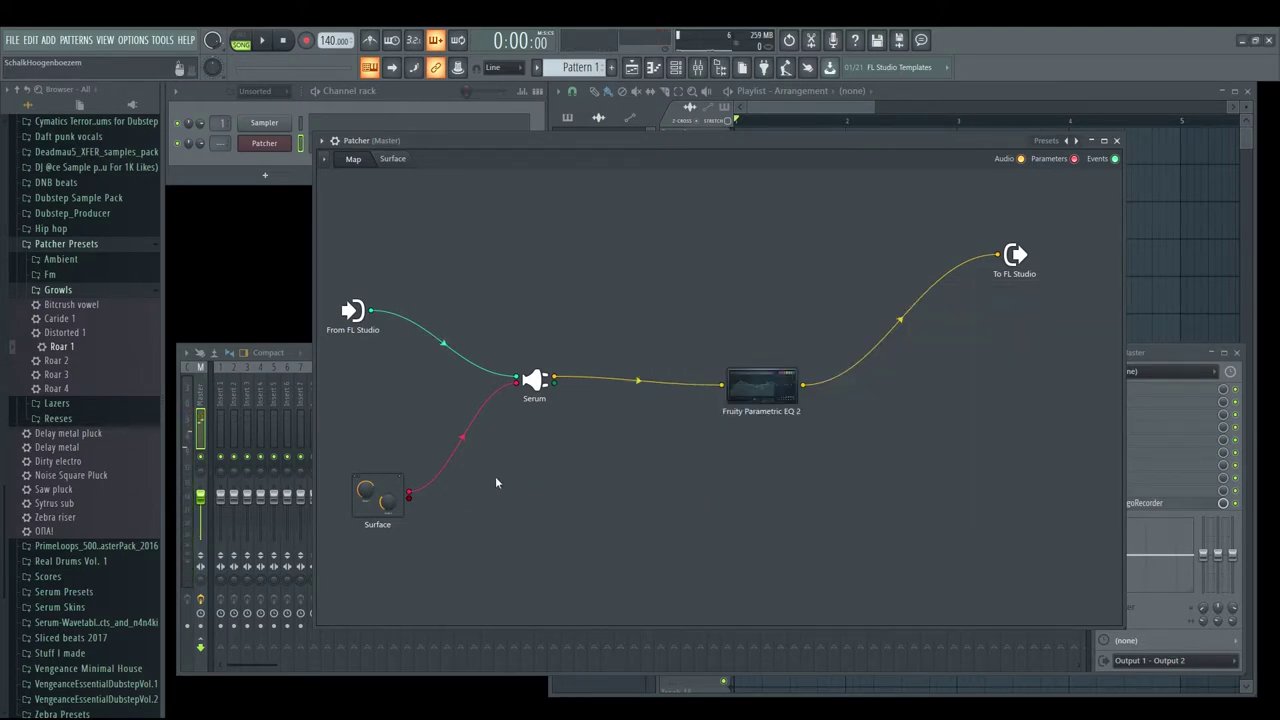
# Step: Try linking the Surface's second output to Parametric EQ 2's parameter input, and audition a note on the surface
pyautogui.moveTo(409, 497); pyautogui.dragTo(720, 390)
pyautogui.click(752, 392)
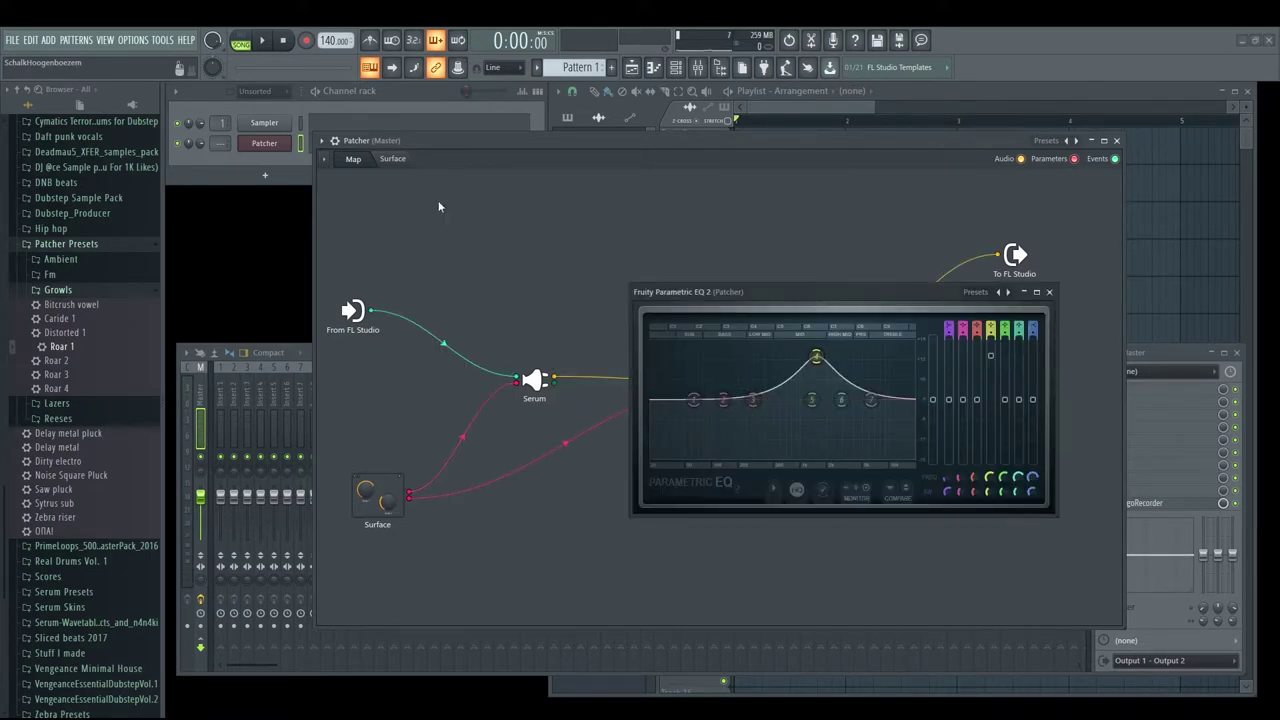
pyautogui.click(395, 159)
pyautogui.press('n')
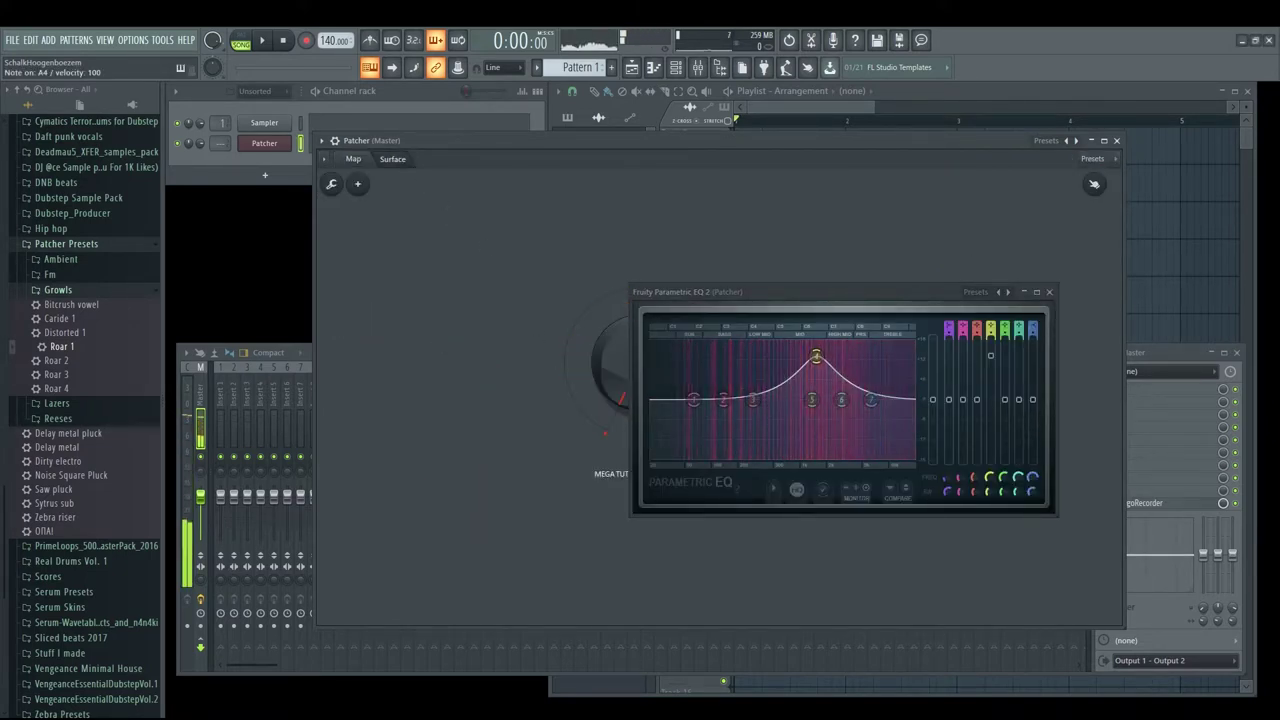
# Step: Connect the Surface's WOB output to Parametric EQ 2's parameter input, audition the WOB knob beside the EQ, and return to the map
pyautogui.click(352, 160)
pyautogui.moveTo(799, 295); pyautogui.dragTo(964, 419)
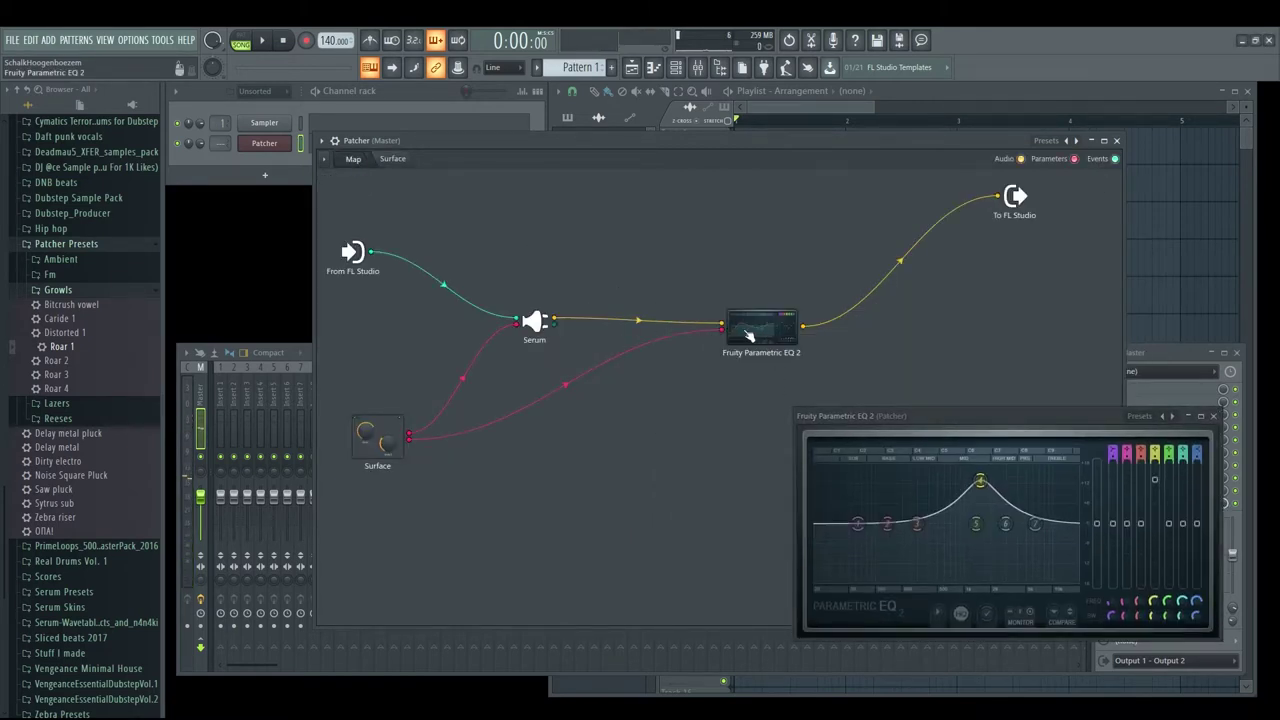
pyautogui.rightClick(1093, 524)
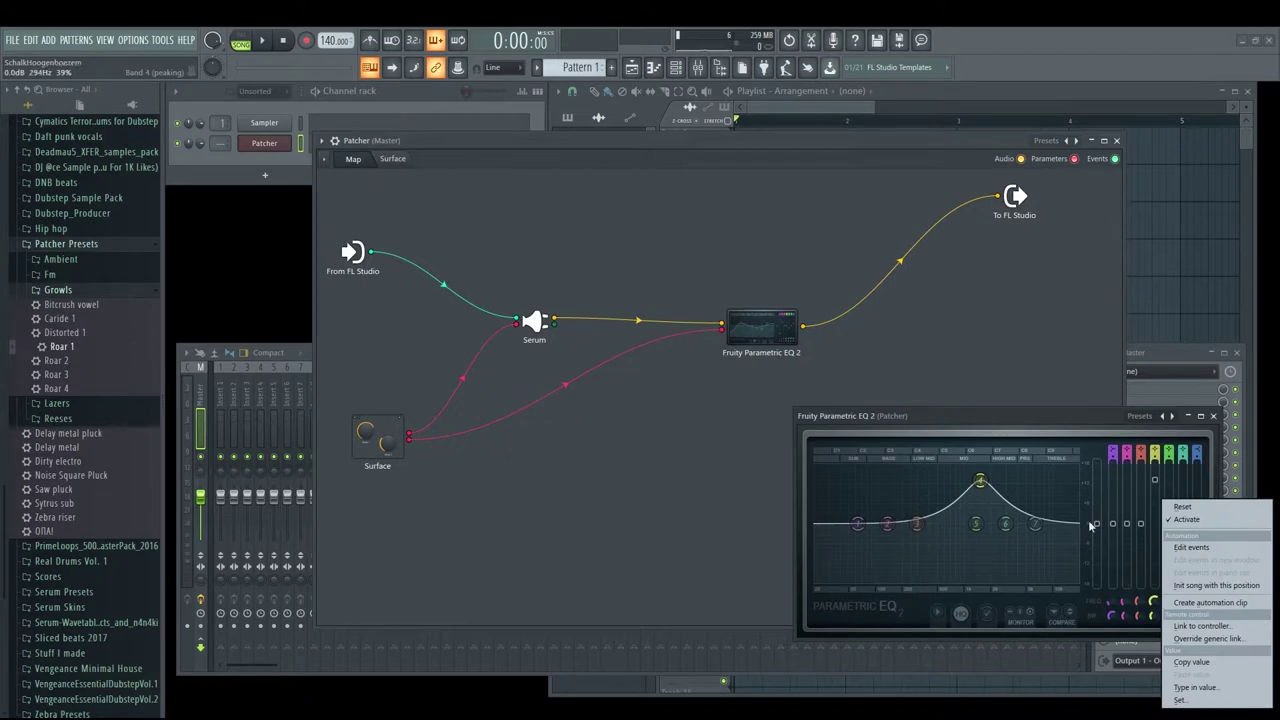
pyautogui.click(380, 423)
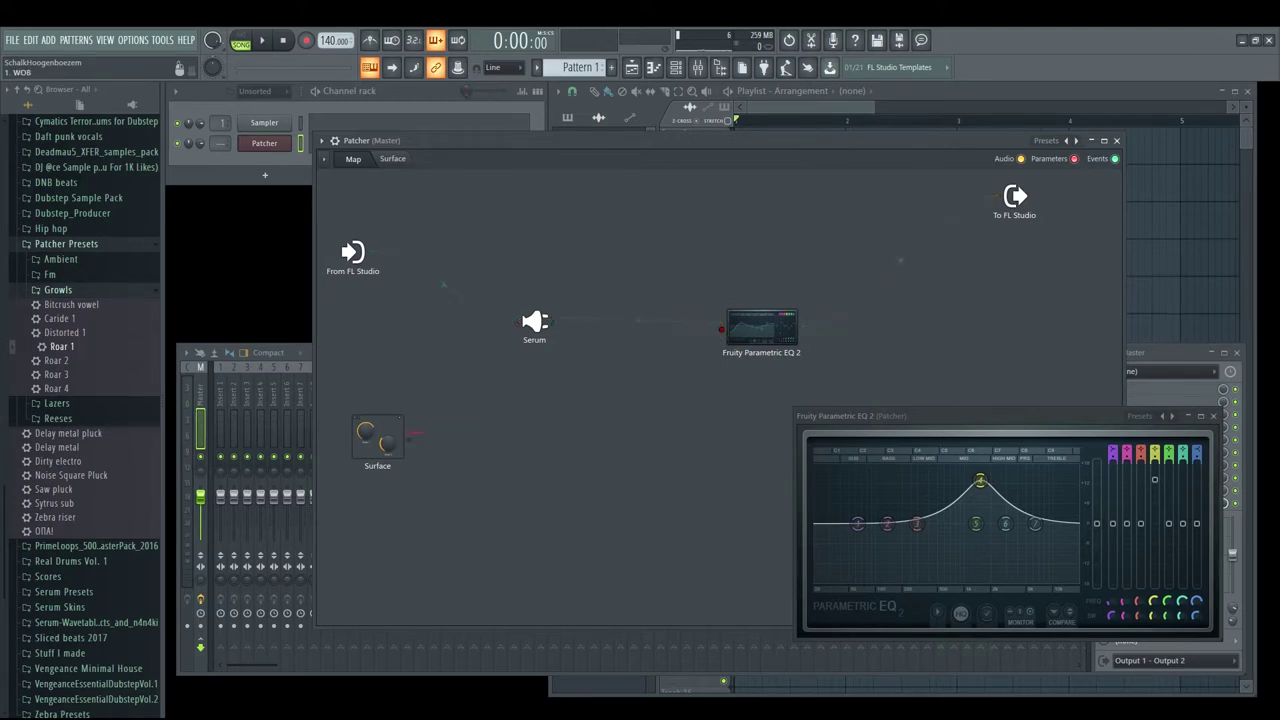
pyautogui.click(392, 159)
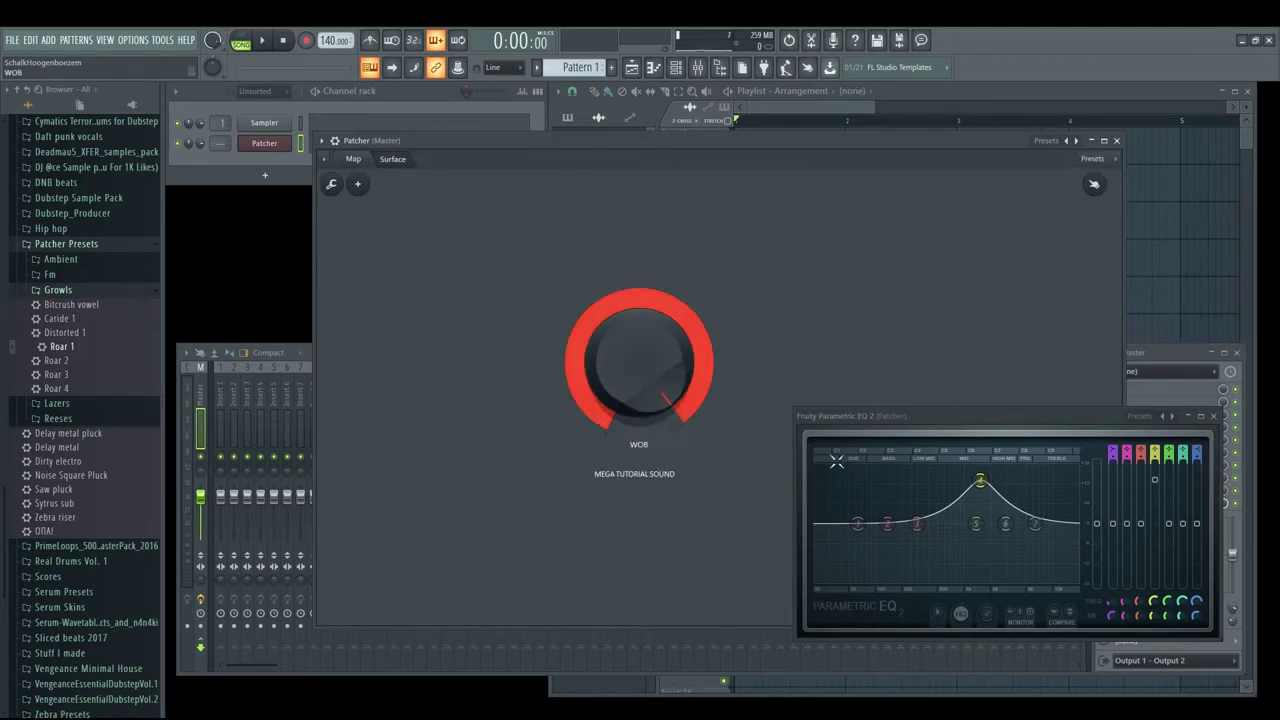
pyautogui.press('n')
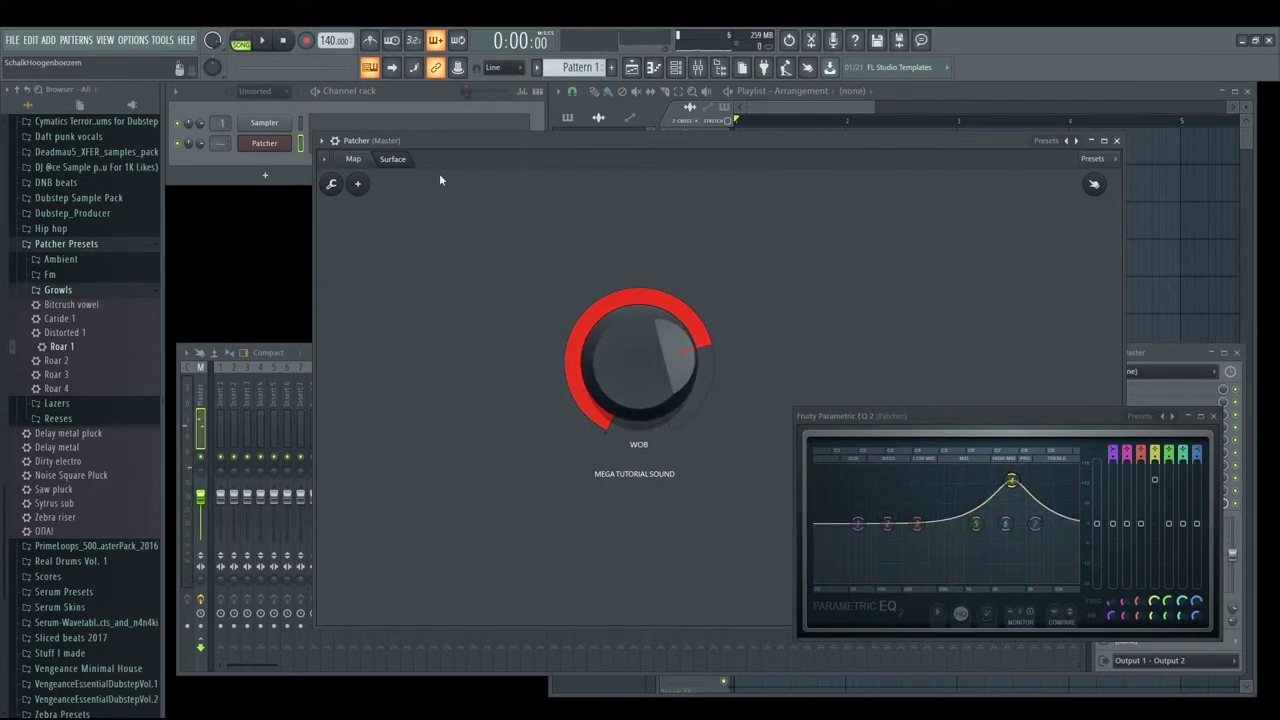
pyautogui.click(362, 161)
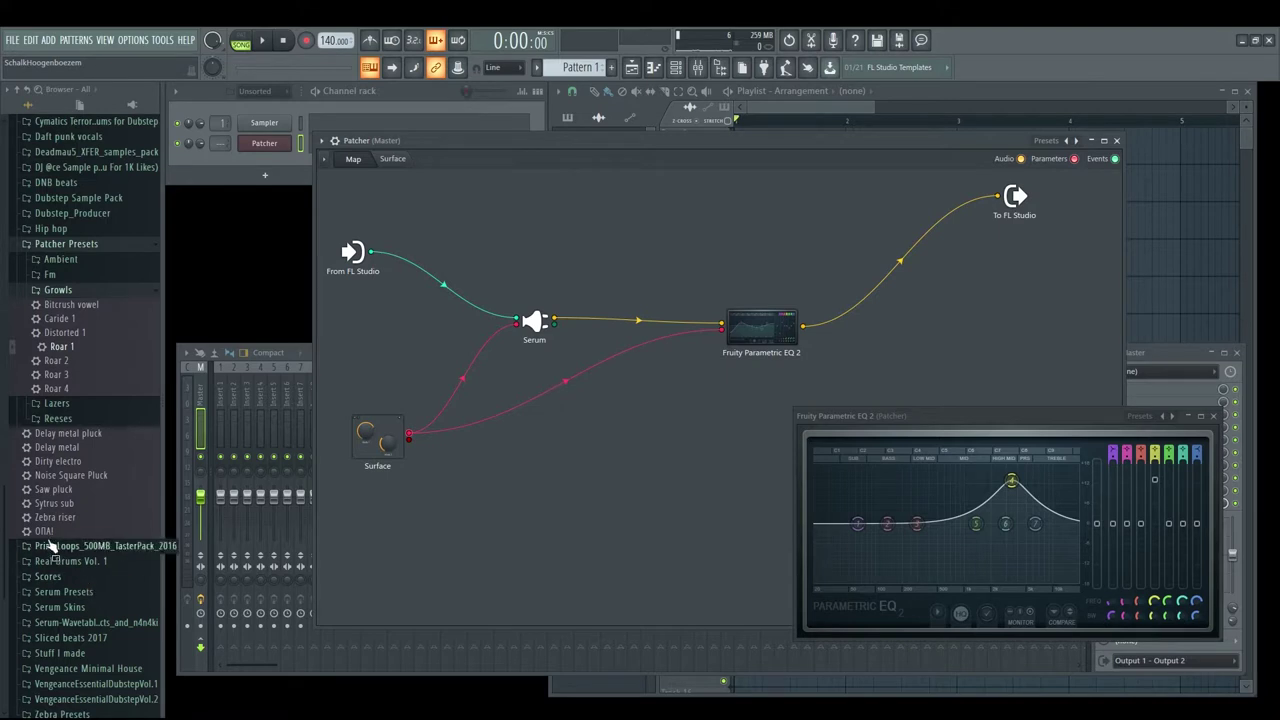
# Step: Add the AMTController preset from the browser to the map and remove the direct cable between Surface and Parametric EQ 2
pyautogui.scroll(-3, 92, 565)
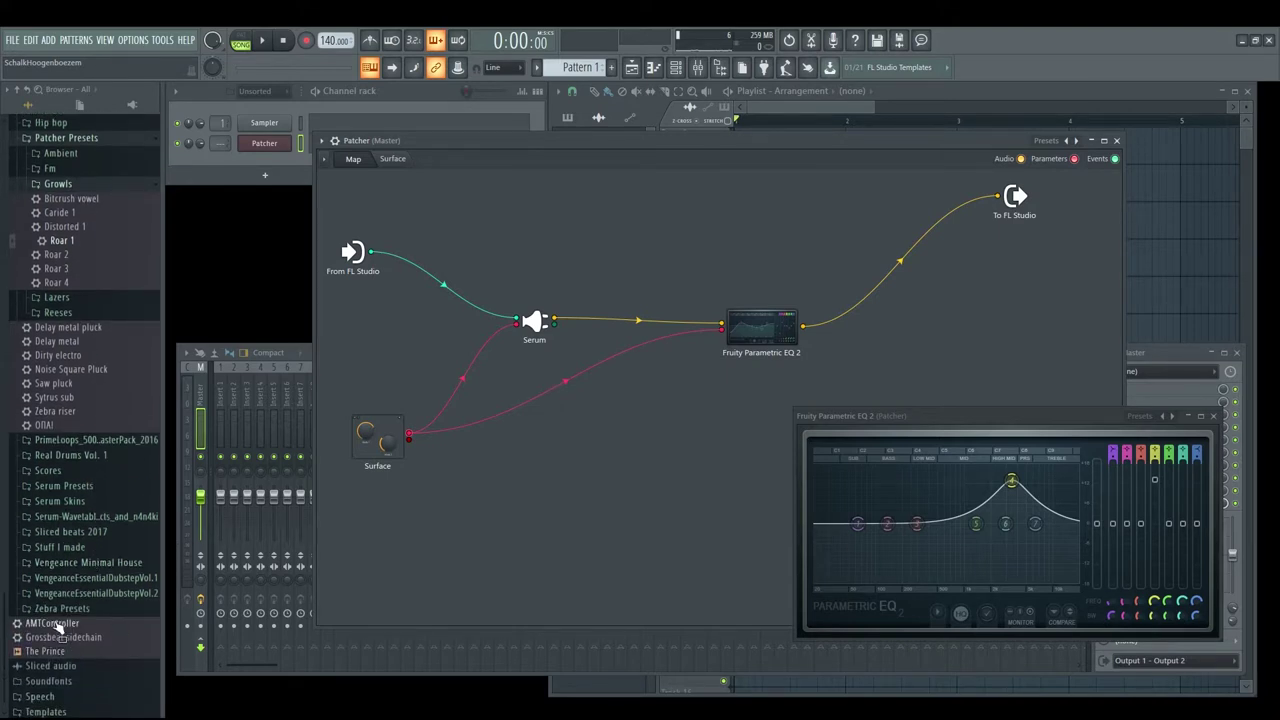
pyautogui.moveTo(40, 623); pyautogui.dragTo(611, 408)
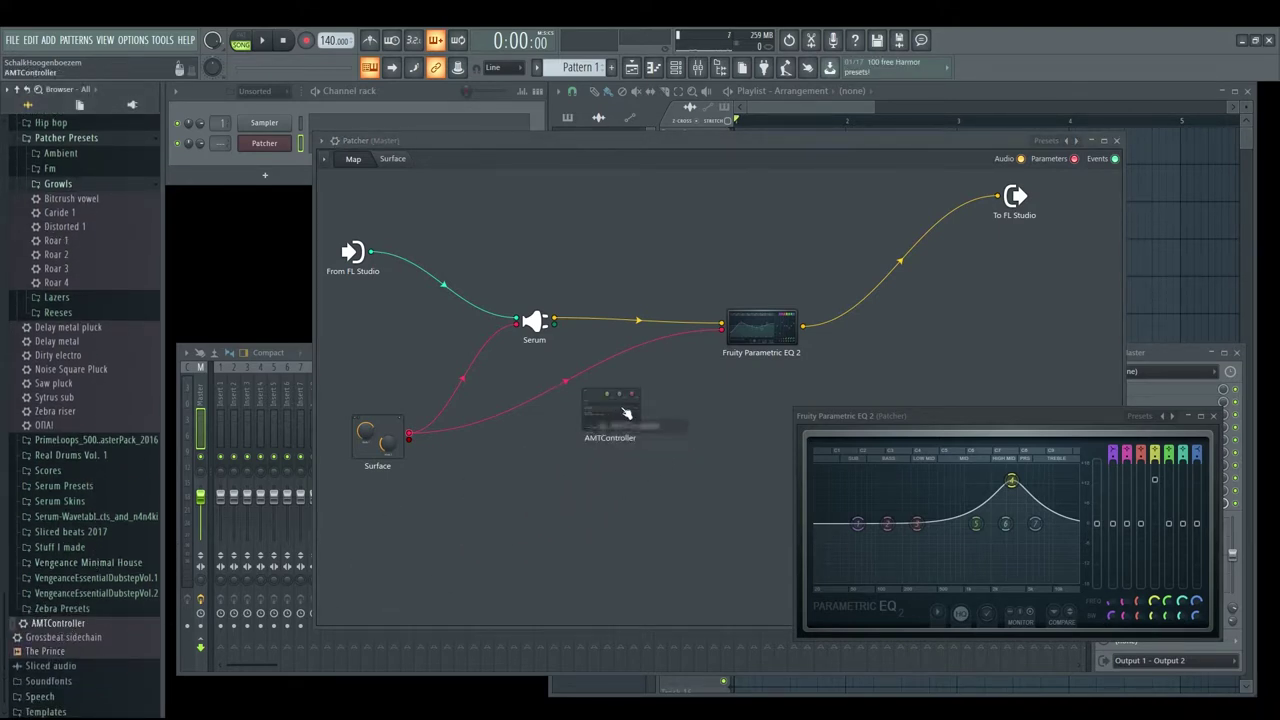
pyautogui.moveTo(722, 330); pyautogui.dragTo(603, 420)
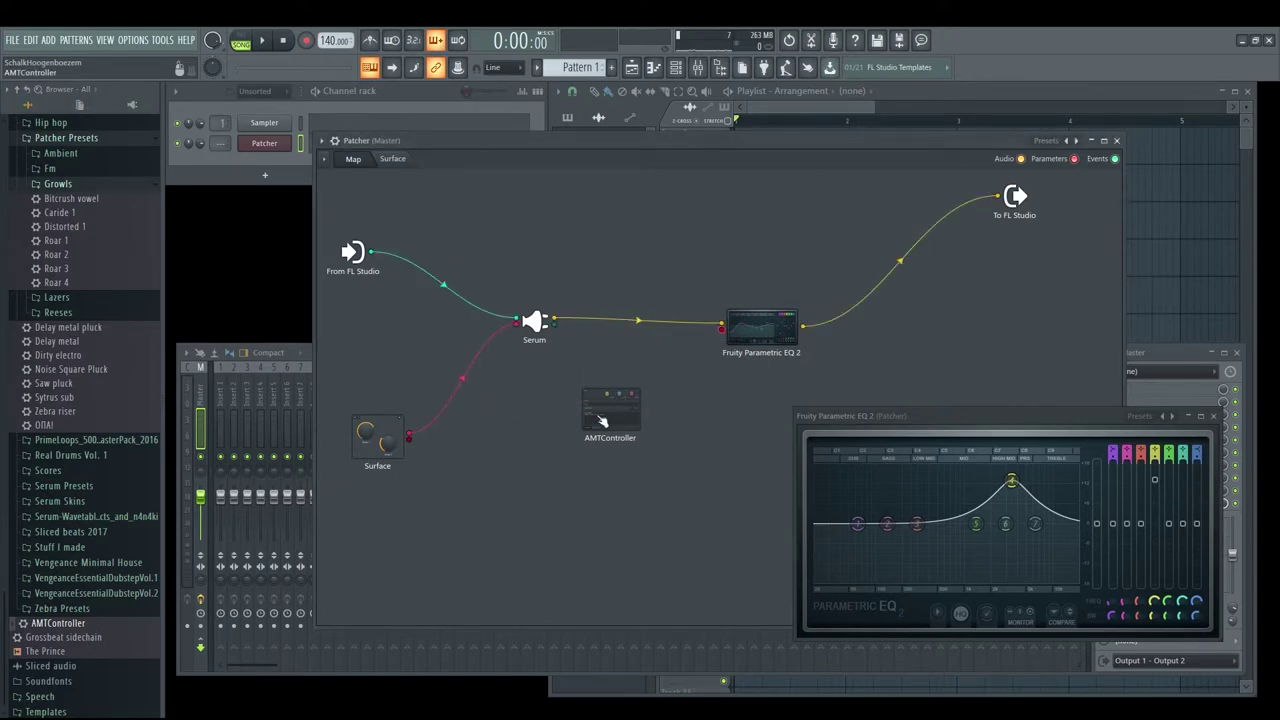
# Step: Activate AMTController's a parameter input and controller output, and wire it between the Surface's second output and Parametric EQ 2
pyautogui.rightClick(598, 416)
pyautogui.moveTo(651, 497)
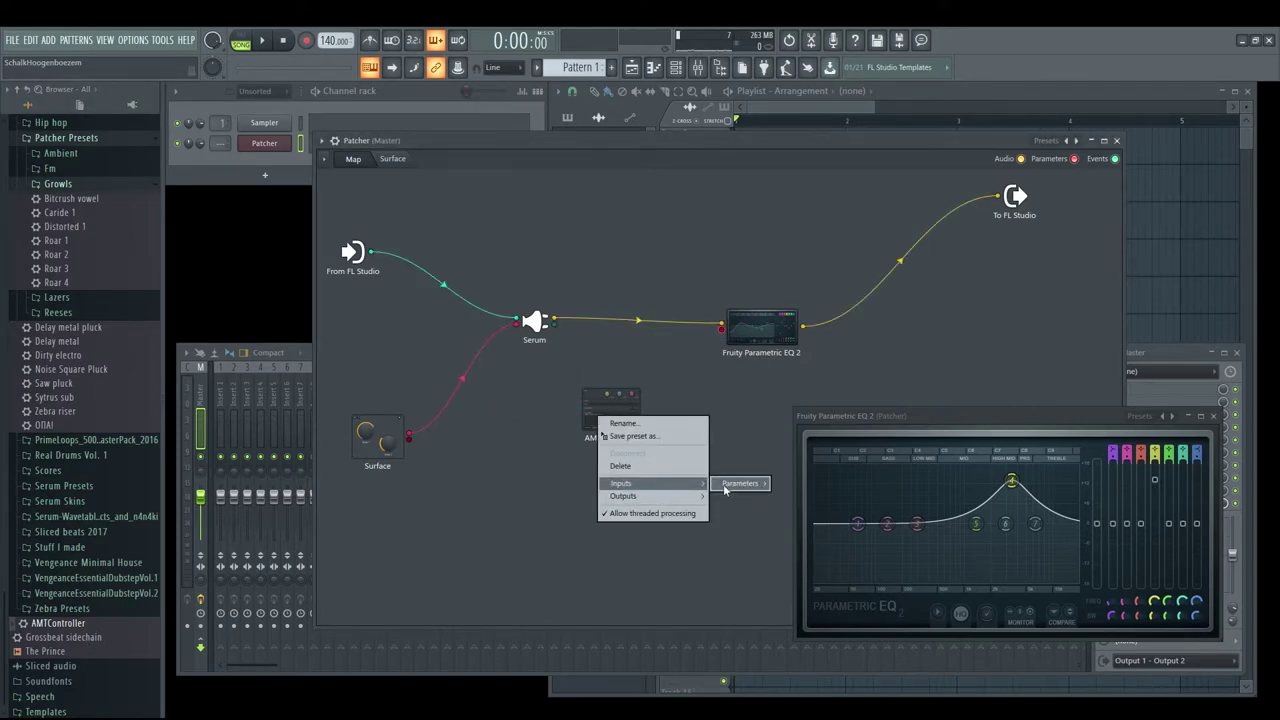
pyautogui.click(806, 501)
pyautogui.rightClick(632, 414)
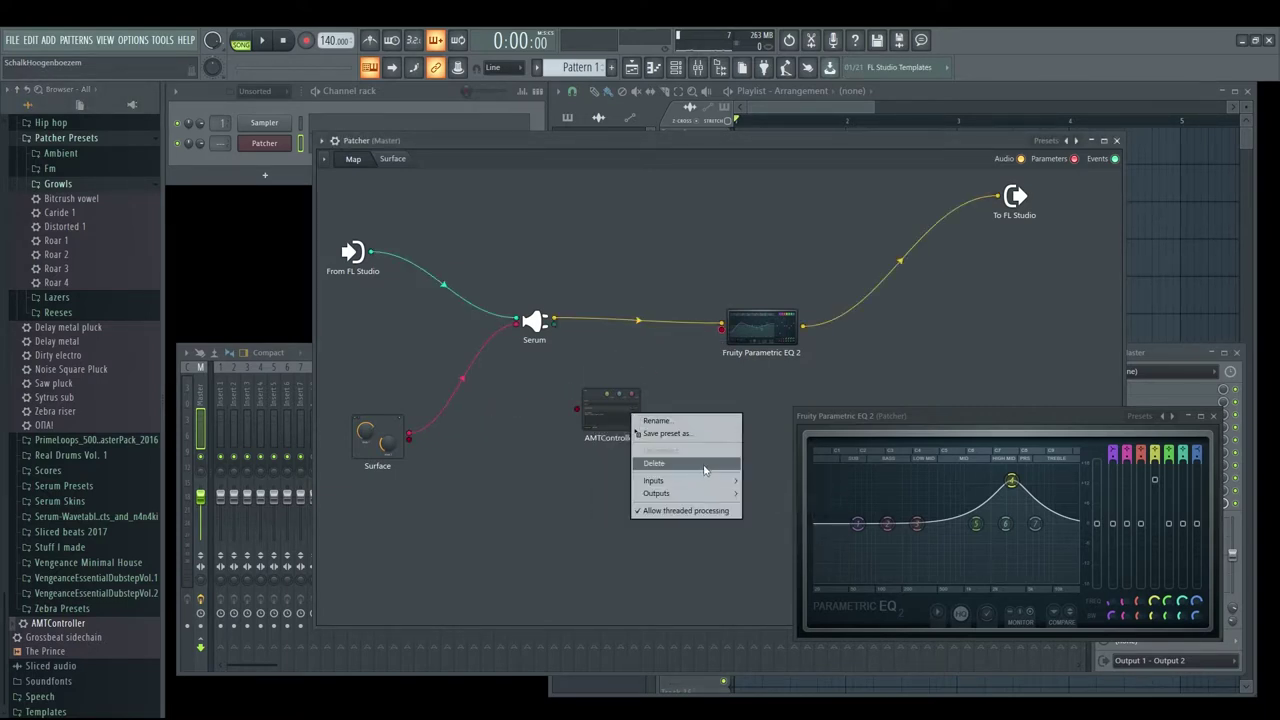
pyautogui.moveTo(655, 480)
pyautogui.moveTo(775, 480)
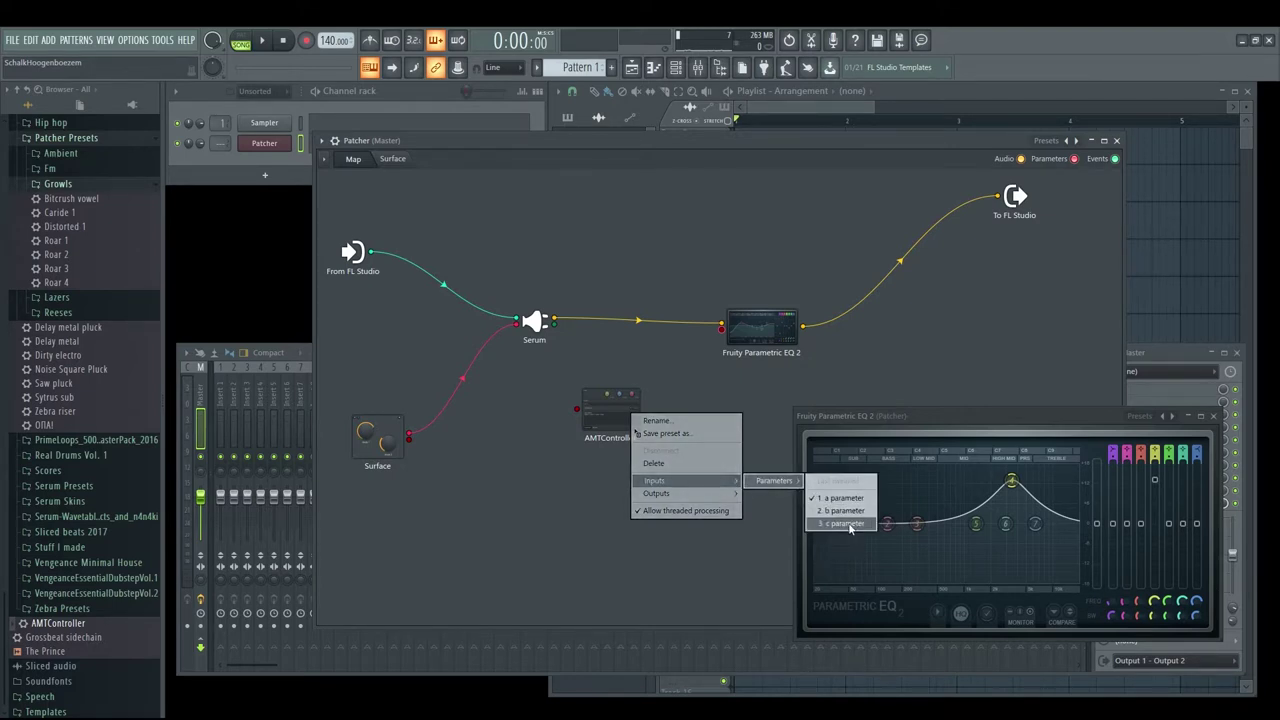
pyautogui.moveTo(724, 496)
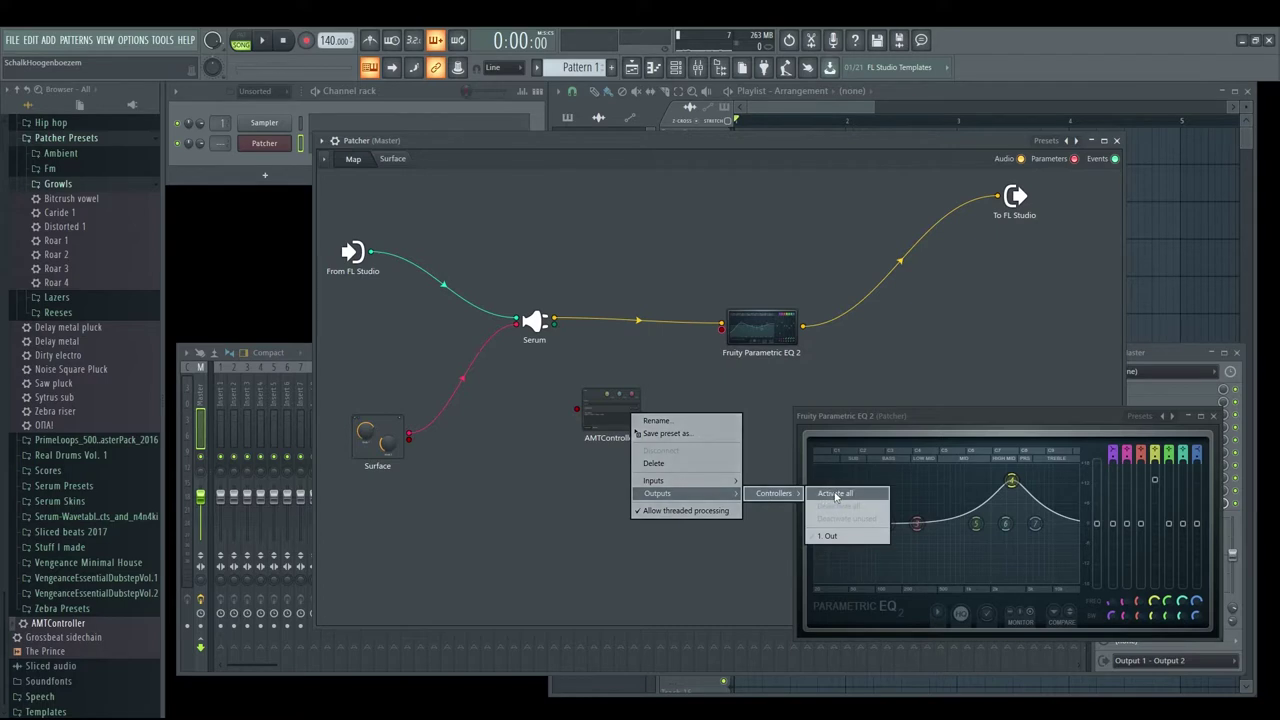
pyautogui.click(836, 494)
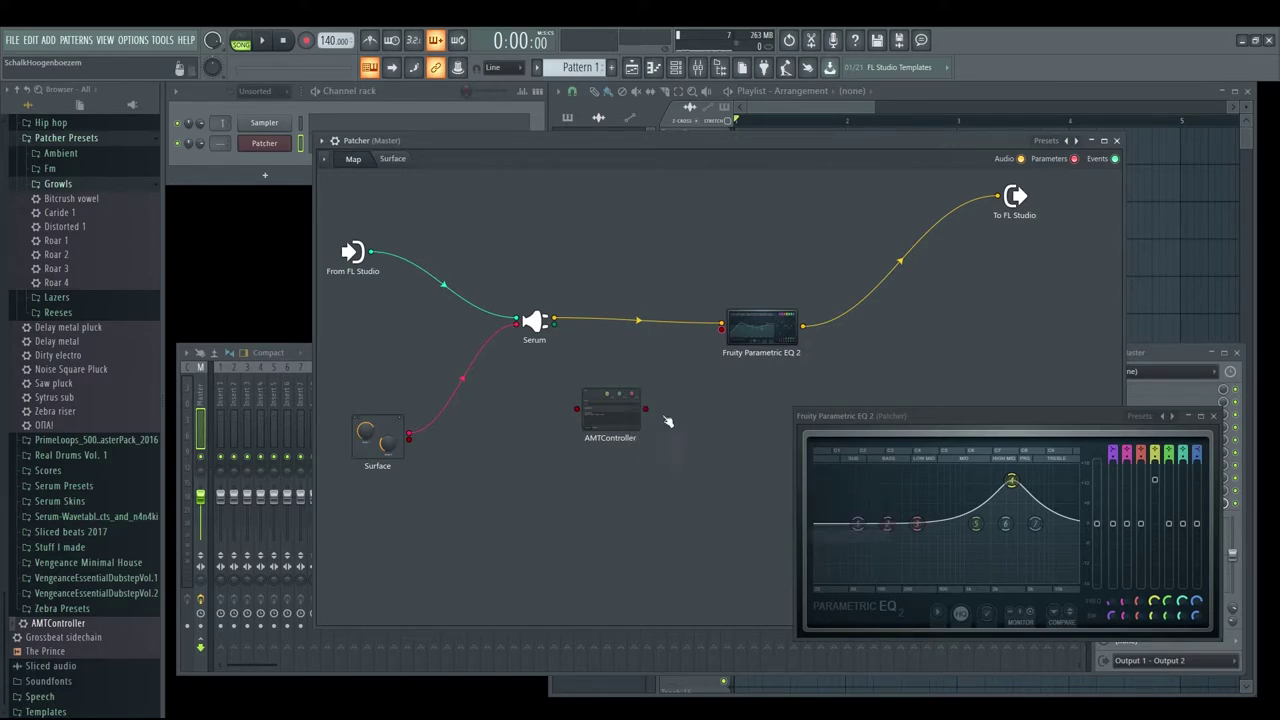
pyautogui.moveTo(410, 441); pyautogui.dragTo(576, 409)
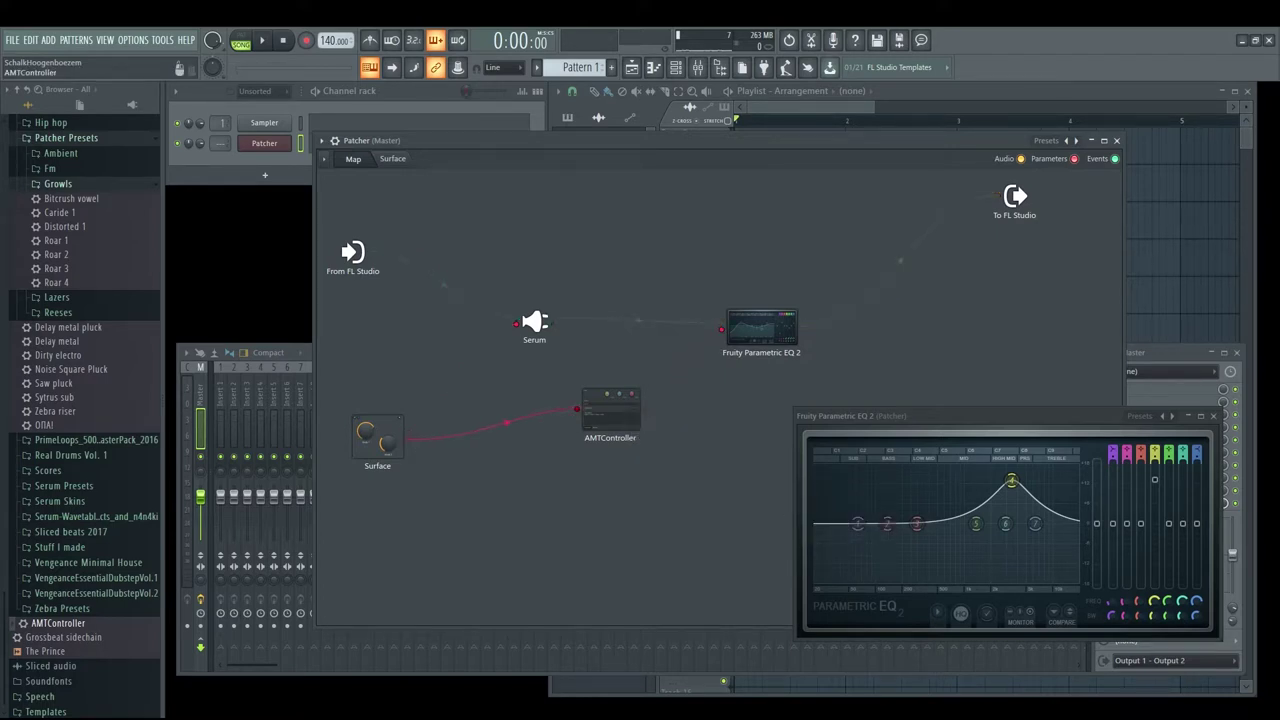
# Step: Inspect the Macro 1 modulation amount on oscillator A's warp in Serum, and close Serum
pyautogui.click(534, 322)
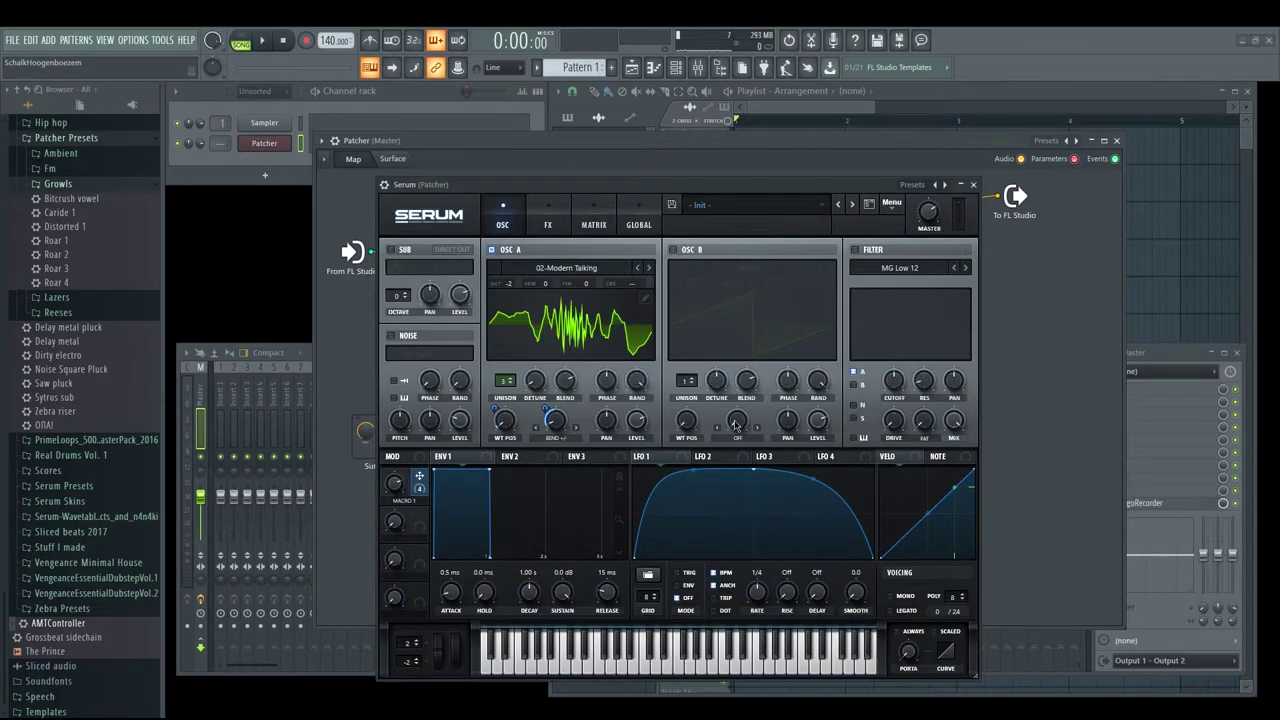
pyautogui.moveTo(549, 402)
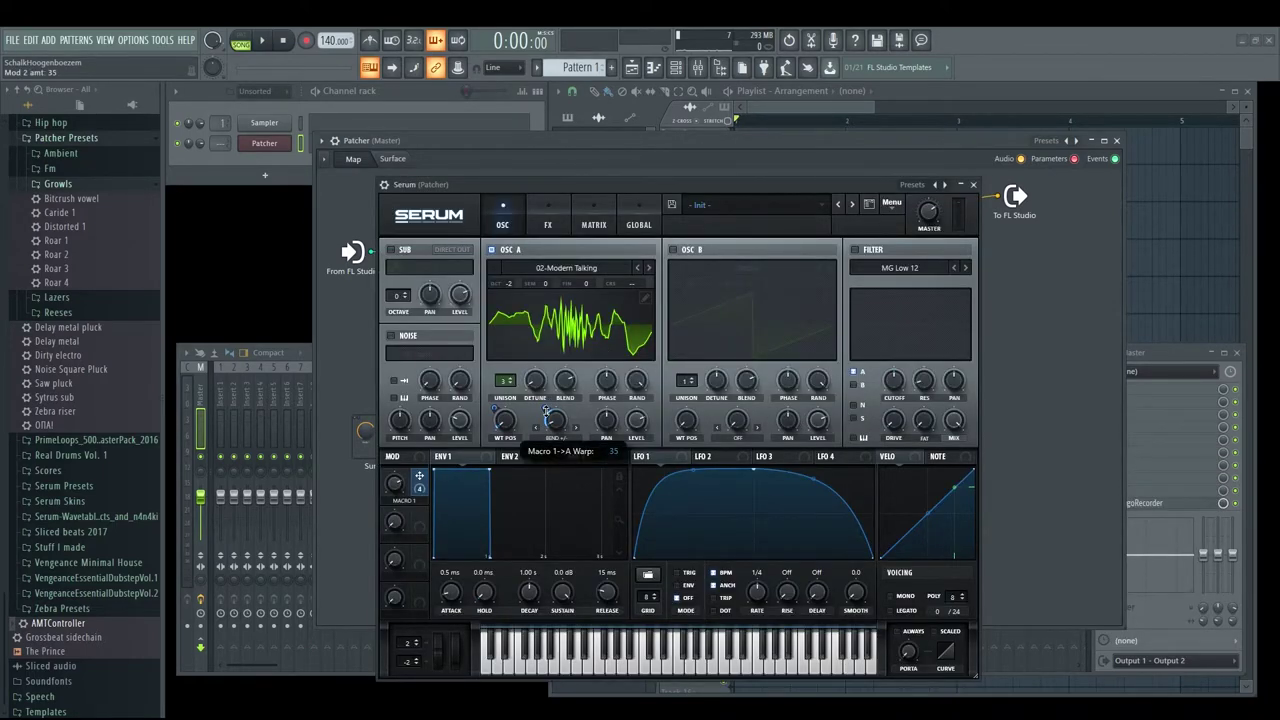
pyautogui.click(972, 184)
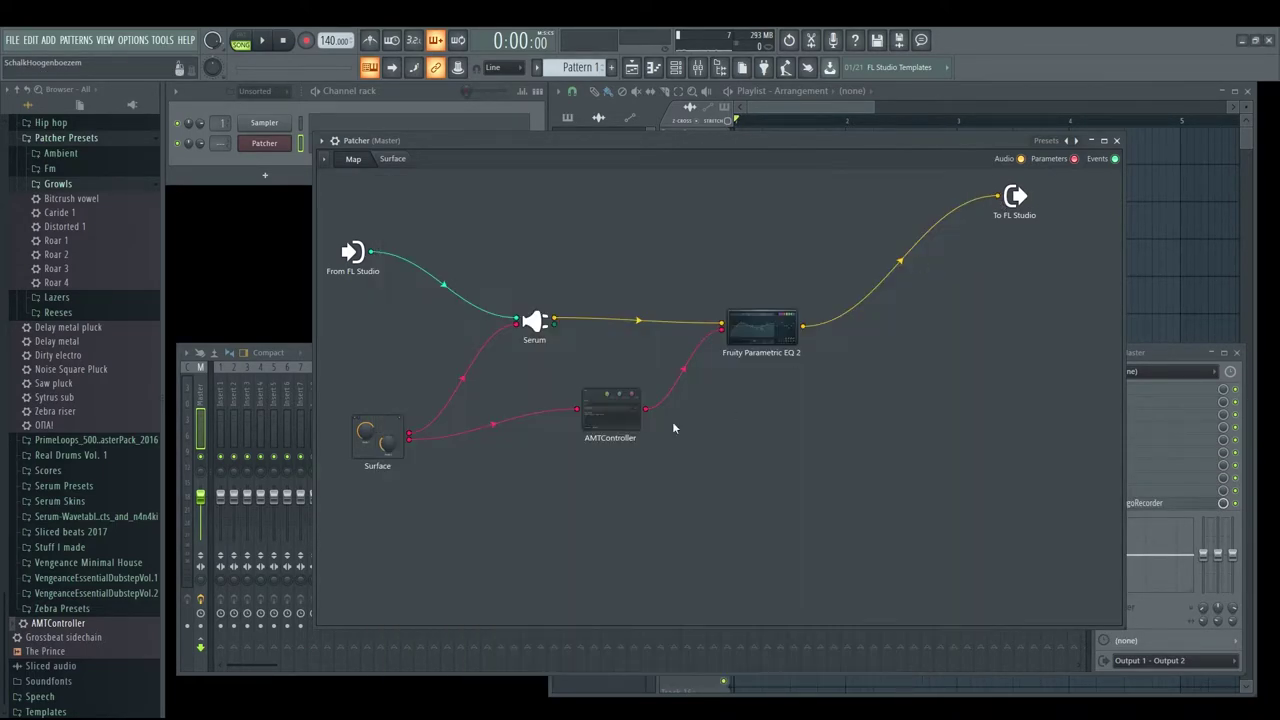
# Step: Set AMTController's a knob to 0.375 and check the effect on Parametric EQ 2's band 4 frequency
pyautogui.click(626, 420)
pyautogui.moveTo(667, 270); pyautogui.dragTo(989, 372)
pyautogui.moveTo(933, 405); pyautogui.dragTo(933, 390)
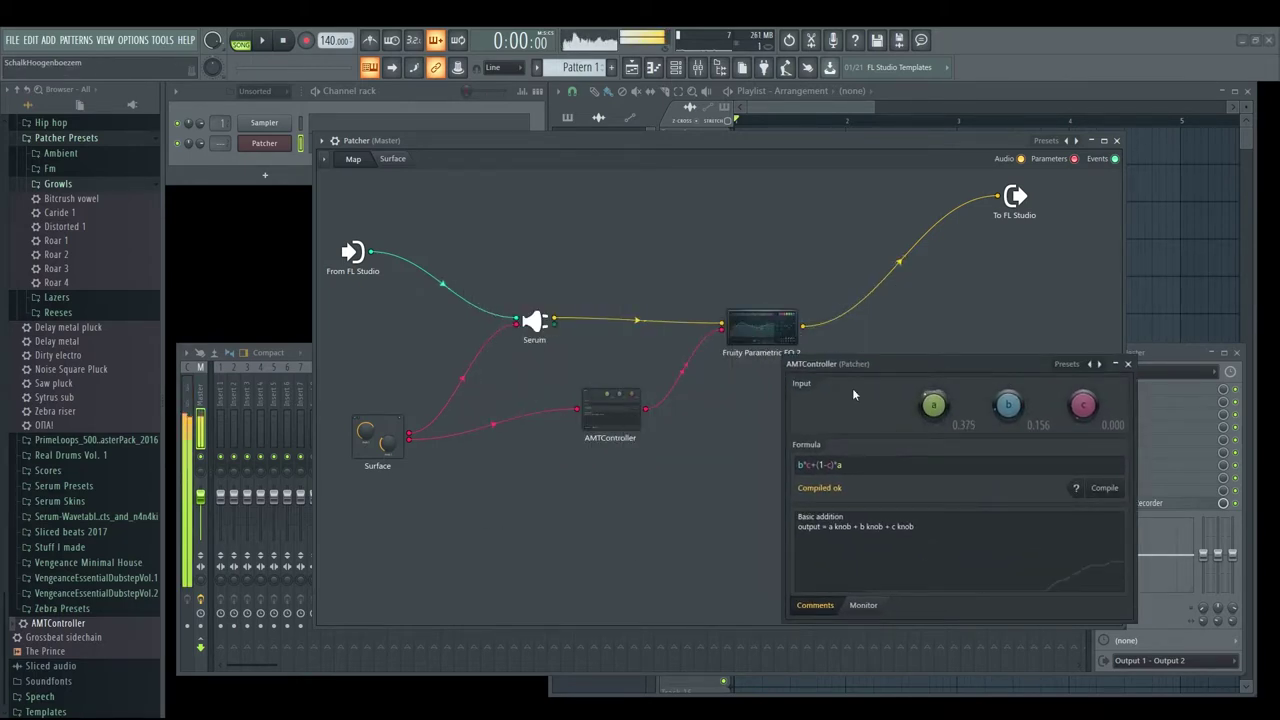
pyautogui.click(766, 336)
pyautogui.moveTo(939, 418); pyautogui.dragTo(984, 168)
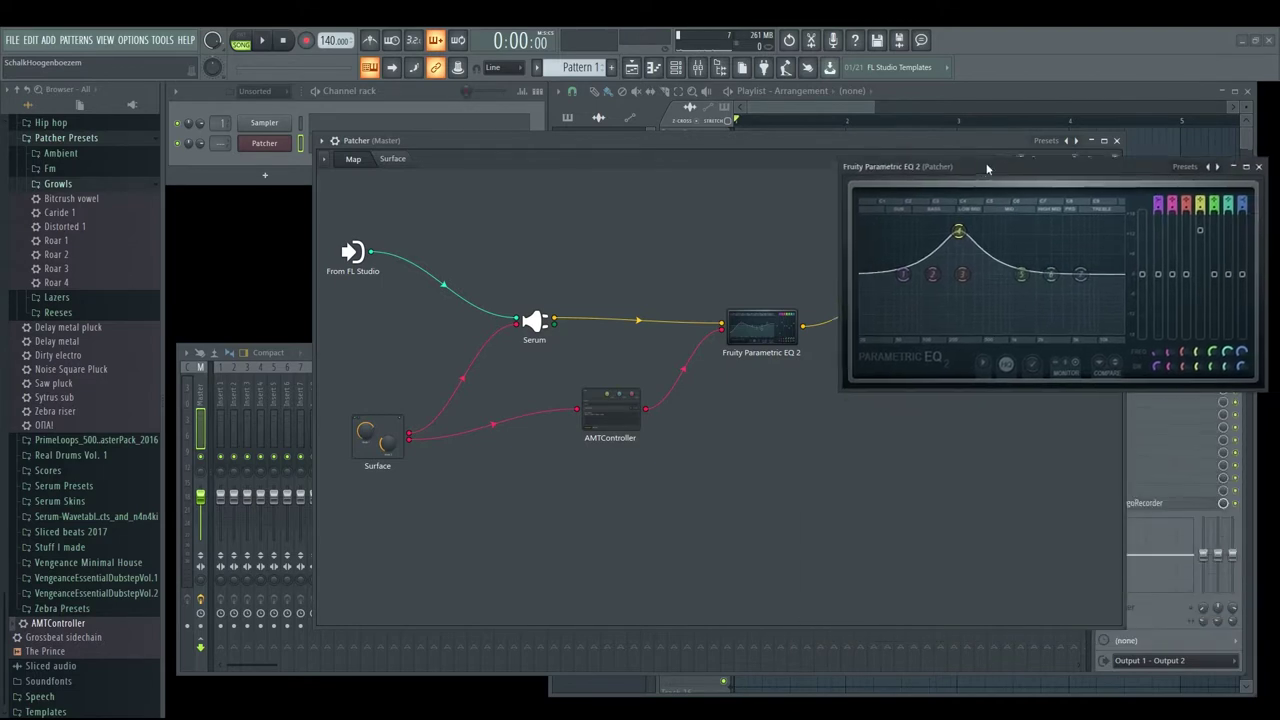
# Step: Set AMTController's a knob to 0.297 and b knob to 0.719, keeping its window clear of the modules
pyautogui.click(617, 430)
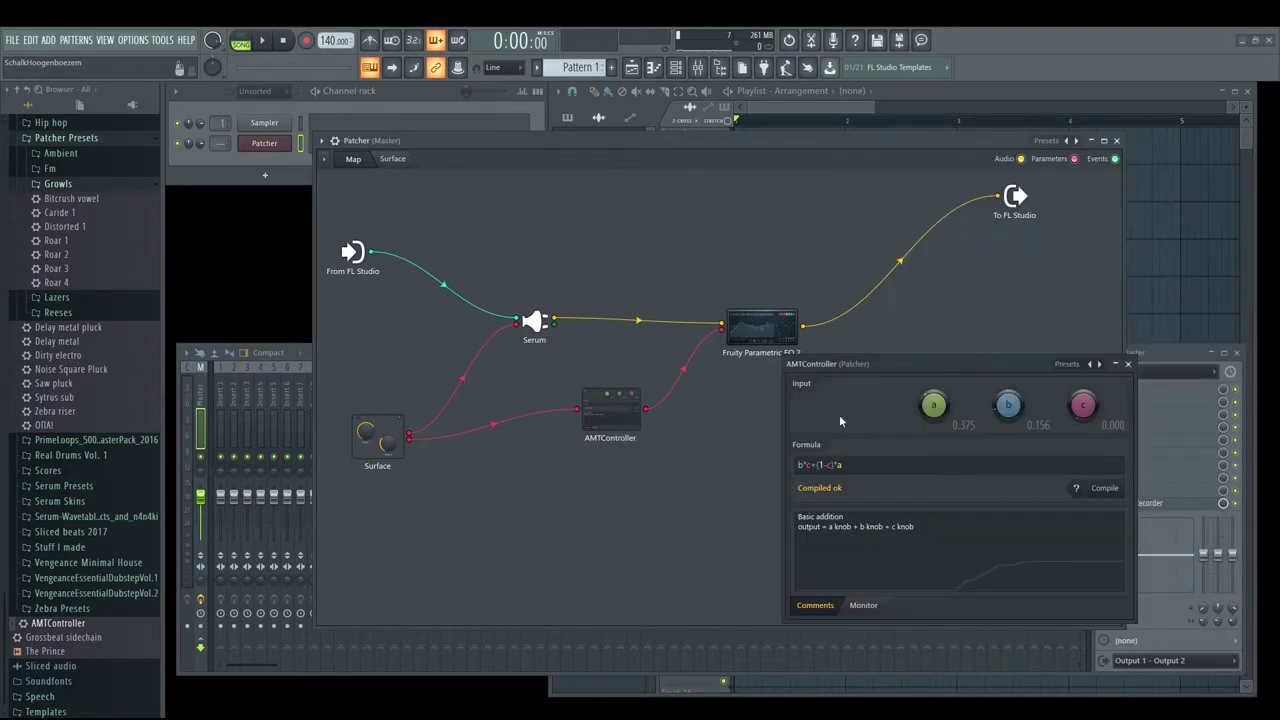
pyautogui.moveTo(907, 364); pyautogui.dragTo(549, 423)
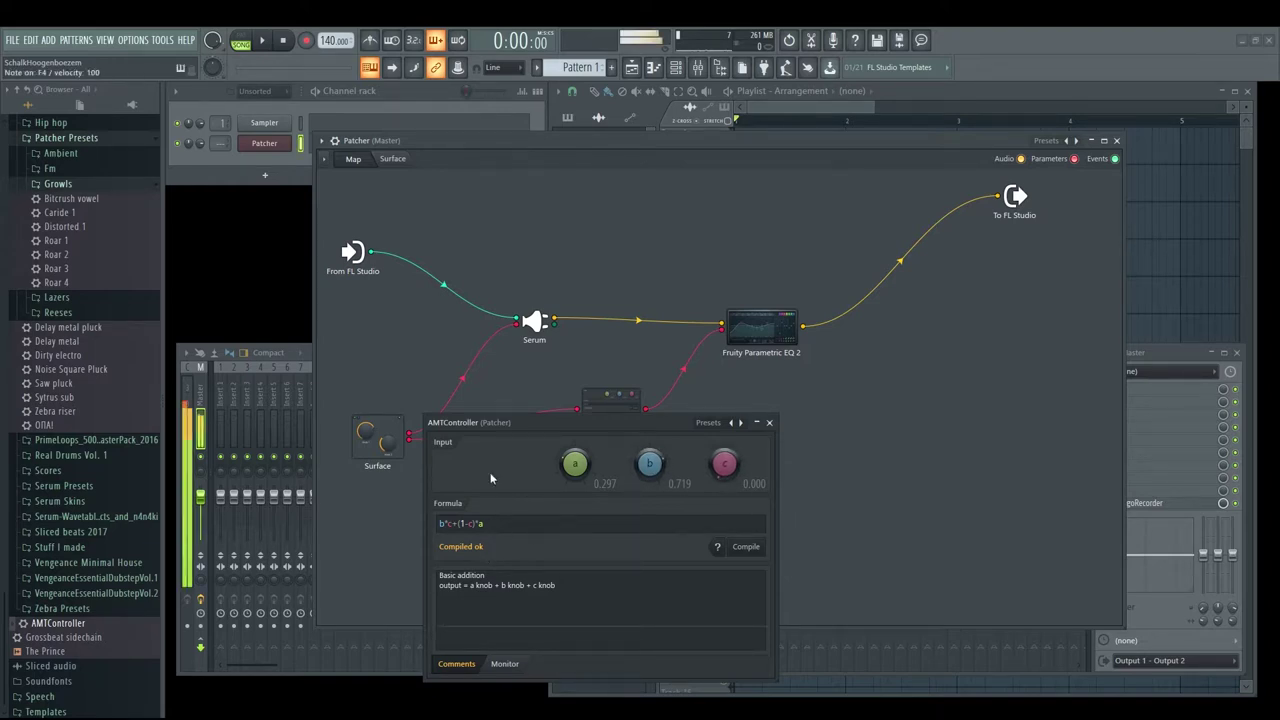
pyautogui.moveTo(611, 421); pyautogui.dragTo(977, 361)
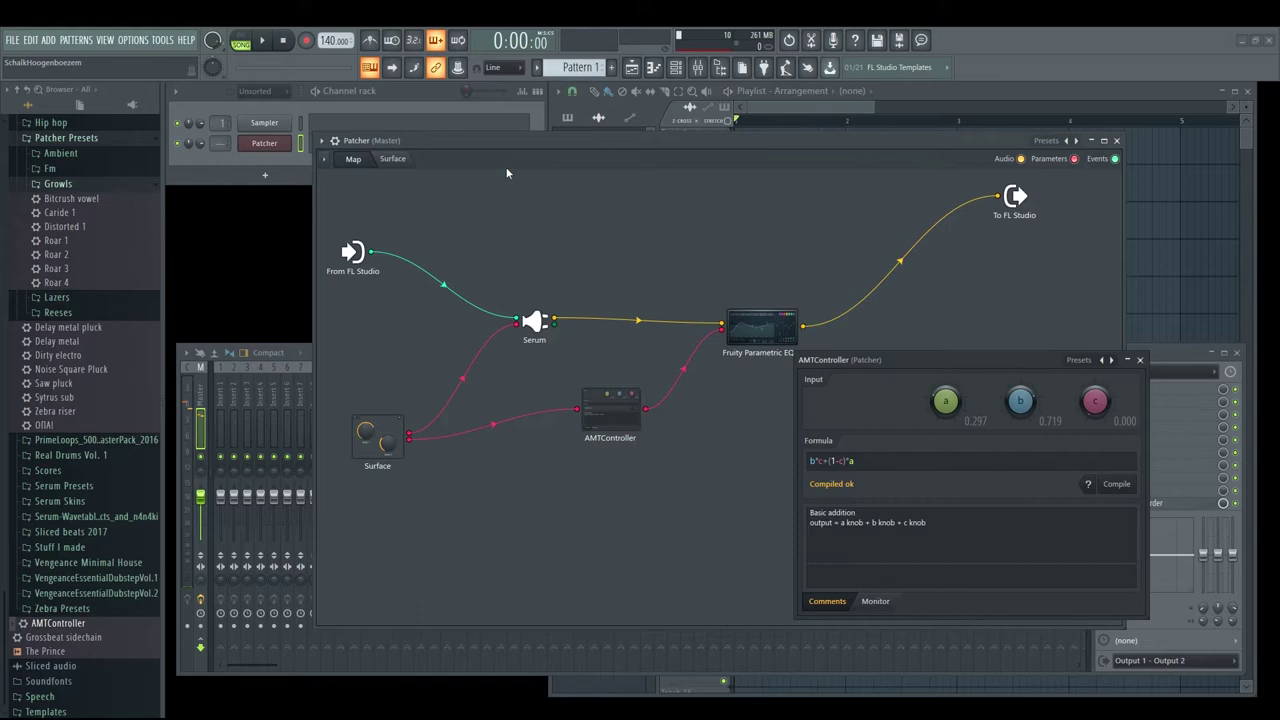
# Step: Sweep the WOB knob on the surface with Parametric EQ 2 open to check band 4's movement, and return to the map
pyautogui.click(760, 316)
pyautogui.click(410, 163)
pyautogui.moveTo(603, 350); pyautogui.dragTo(603, 305)
pyautogui.click(353, 159)
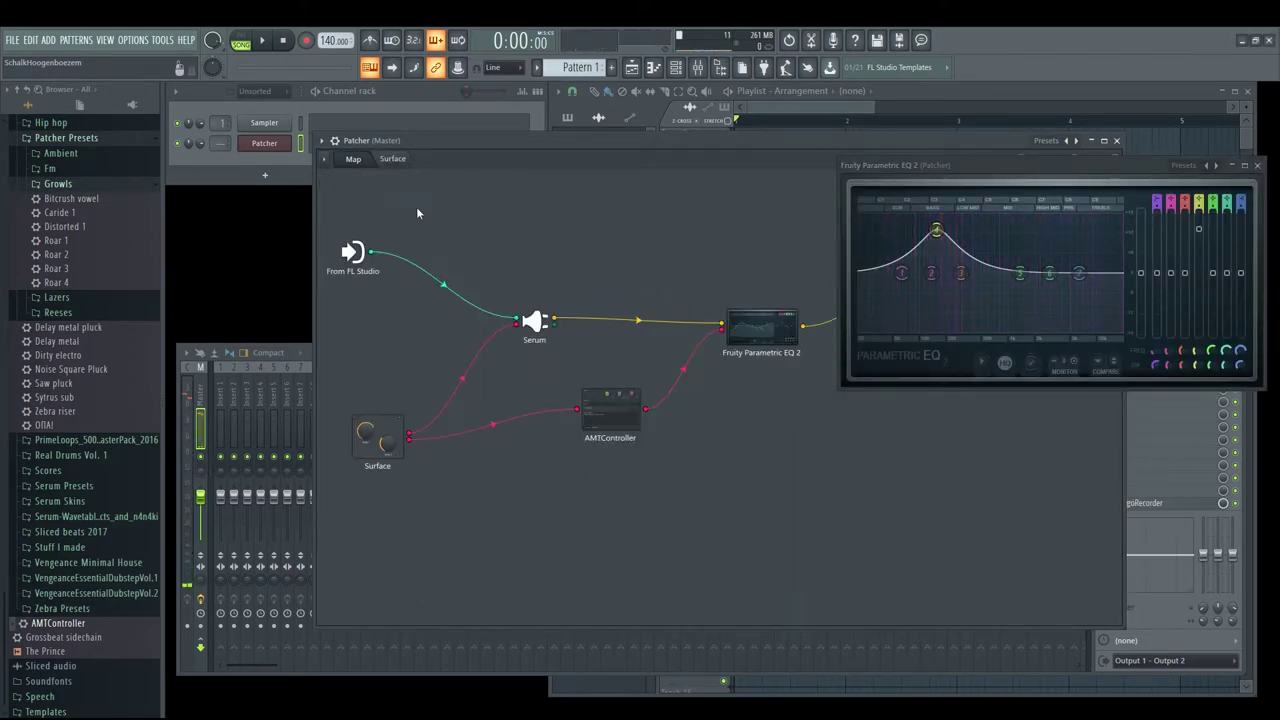
# Step: Set AMTController's a knob to 0.777 and b knob to 0.336, and show the WOB knob on the surface
pyautogui.click(622, 402)
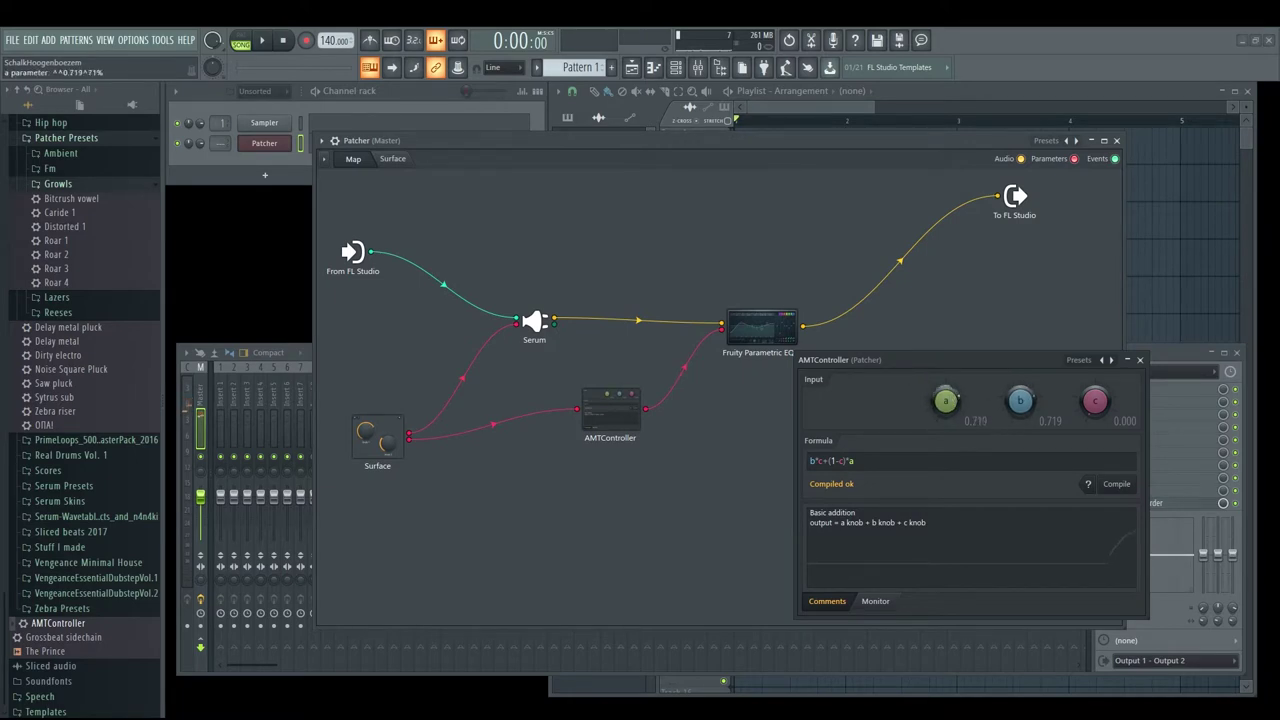
pyautogui.moveTo(945, 401); pyautogui.dragTo(1020, 460)
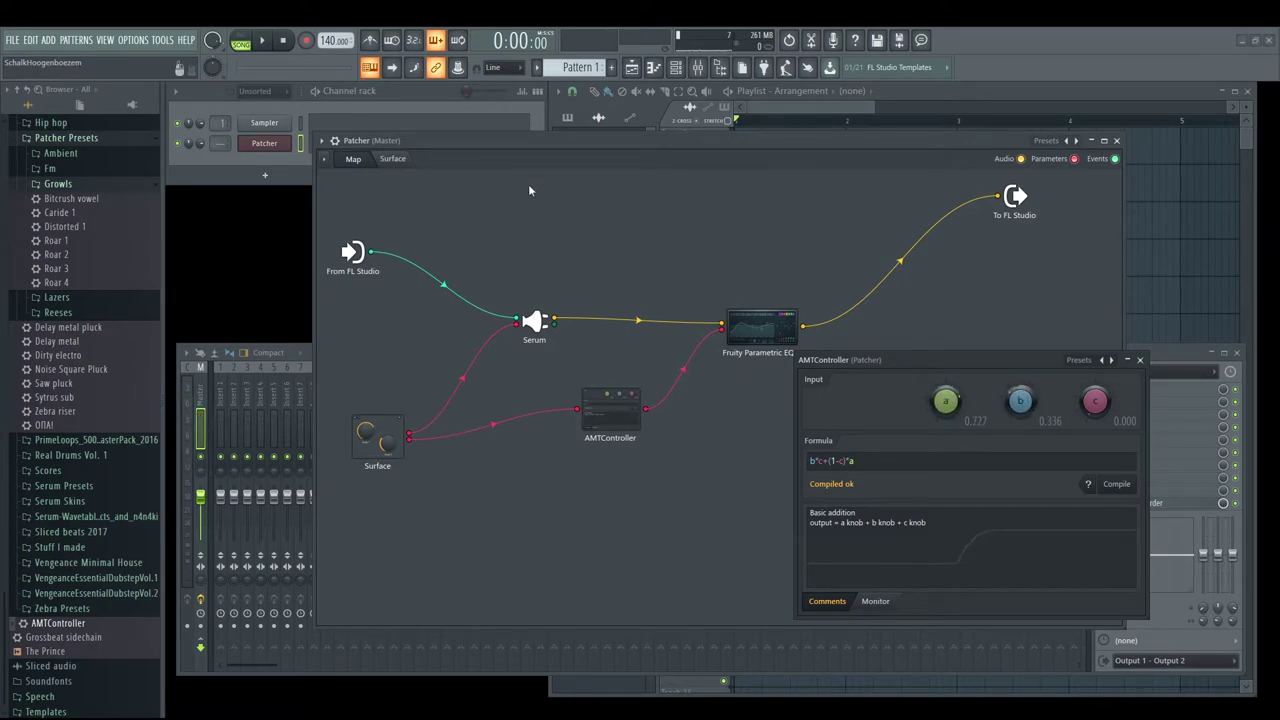
pyautogui.click(394, 160)
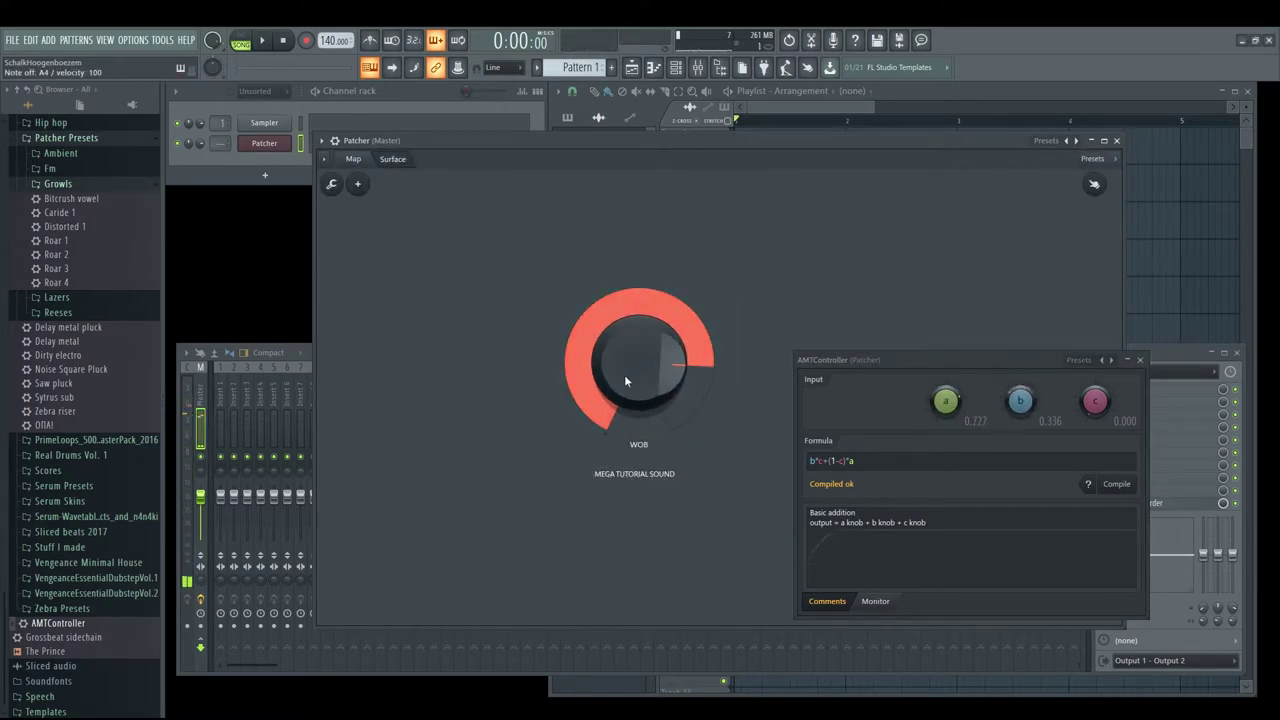
# Step: Open Parametric EQ 2 from the map and compare band 4's position with the WOB knob on the surface
pyautogui.click(368, 158)
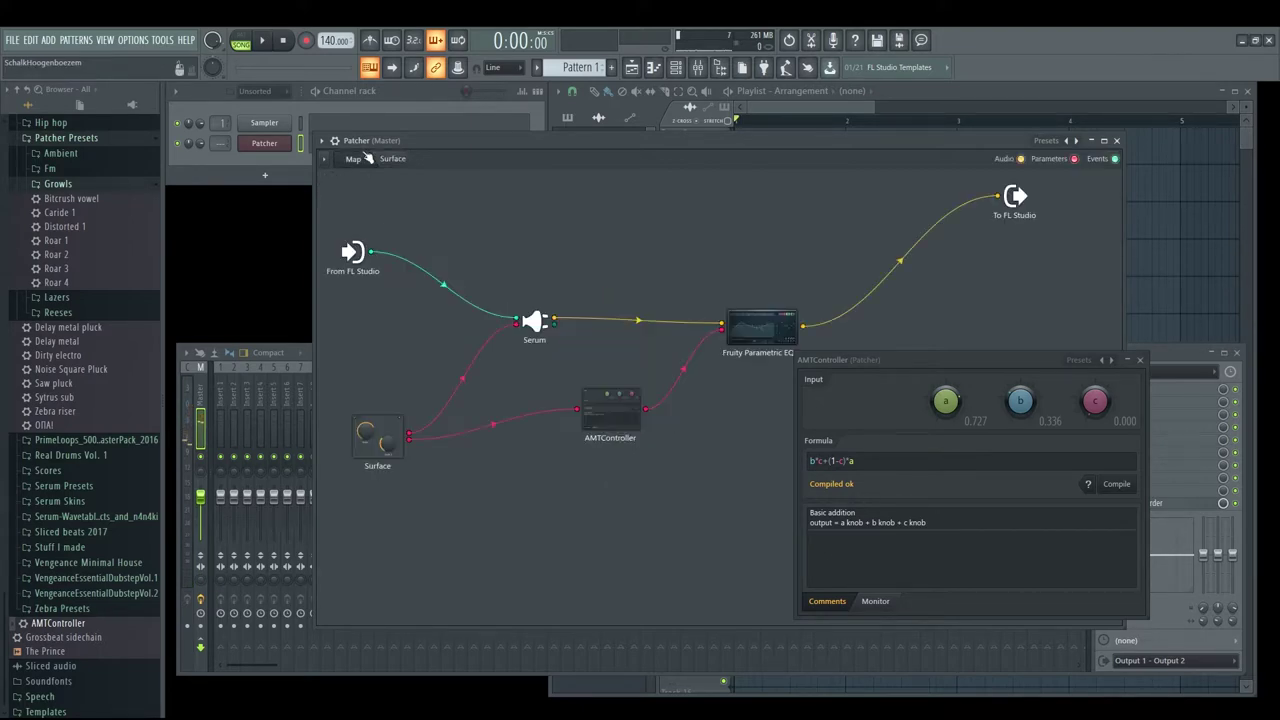
pyautogui.click(782, 322)
pyautogui.click(632, 414)
pyautogui.click(755, 332)
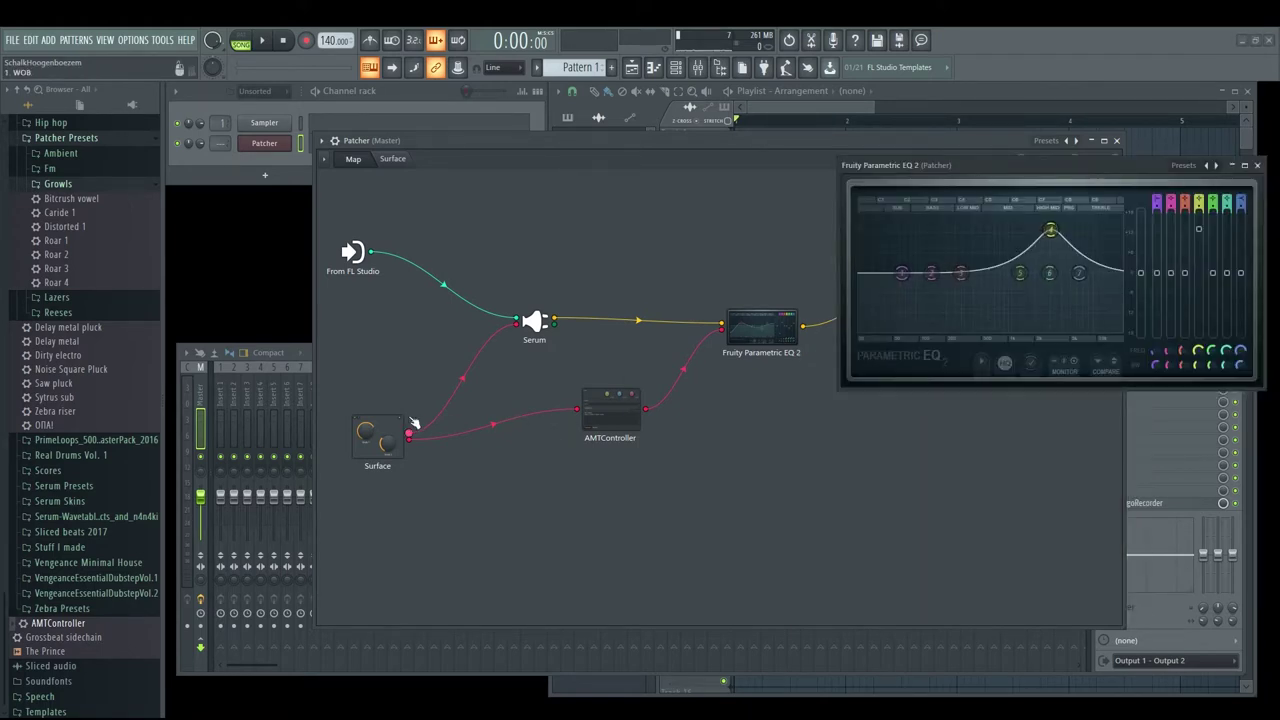
pyautogui.click(400, 161)
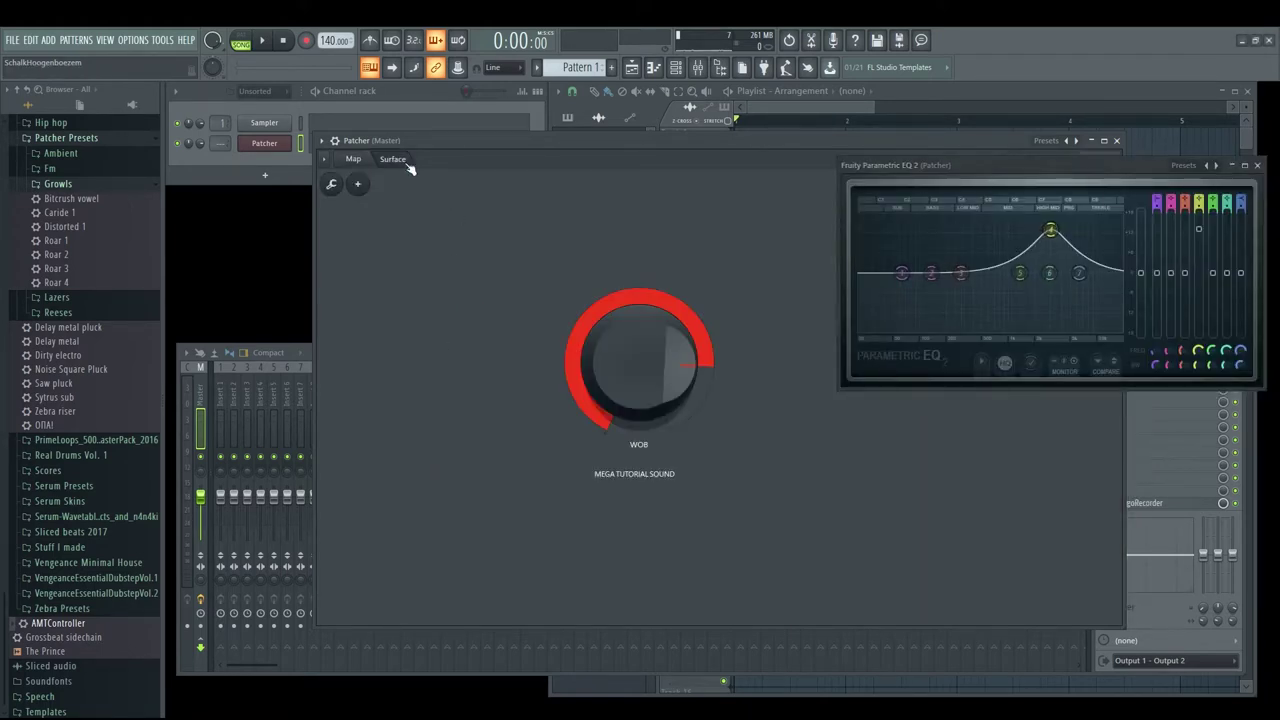
pyautogui.click(353, 160)
# Step: Enable AMTController's a parameter as an additional input and remove that input again
pyautogui.rightClick(612, 426)
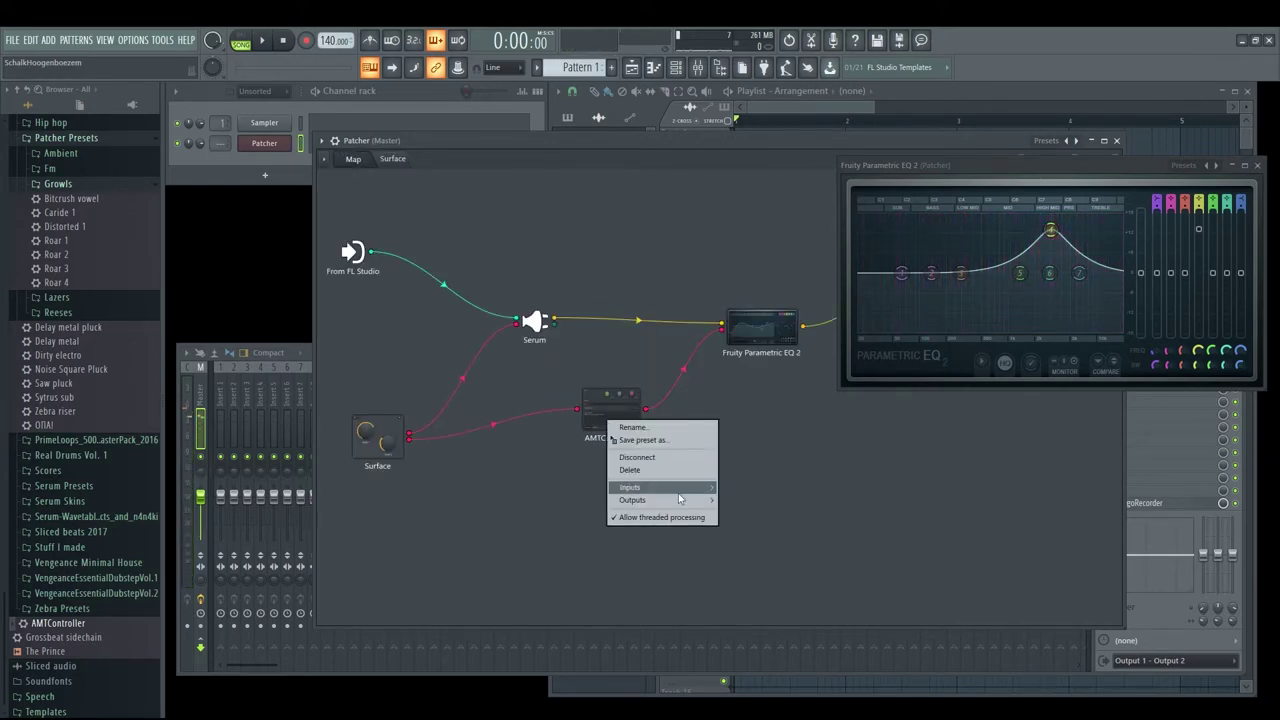
pyautogui.moveTo(660, 487)
pyautogui.moveTo(745, 491)
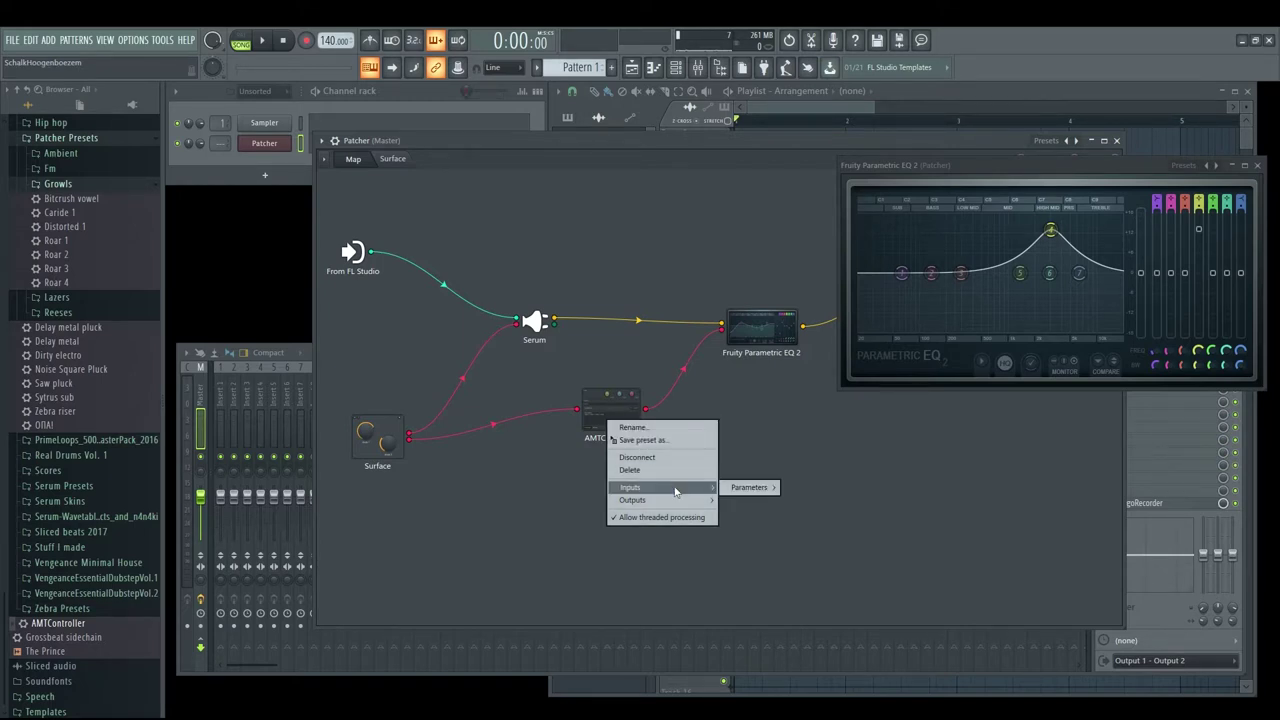
pyautogui.click(805, 531)
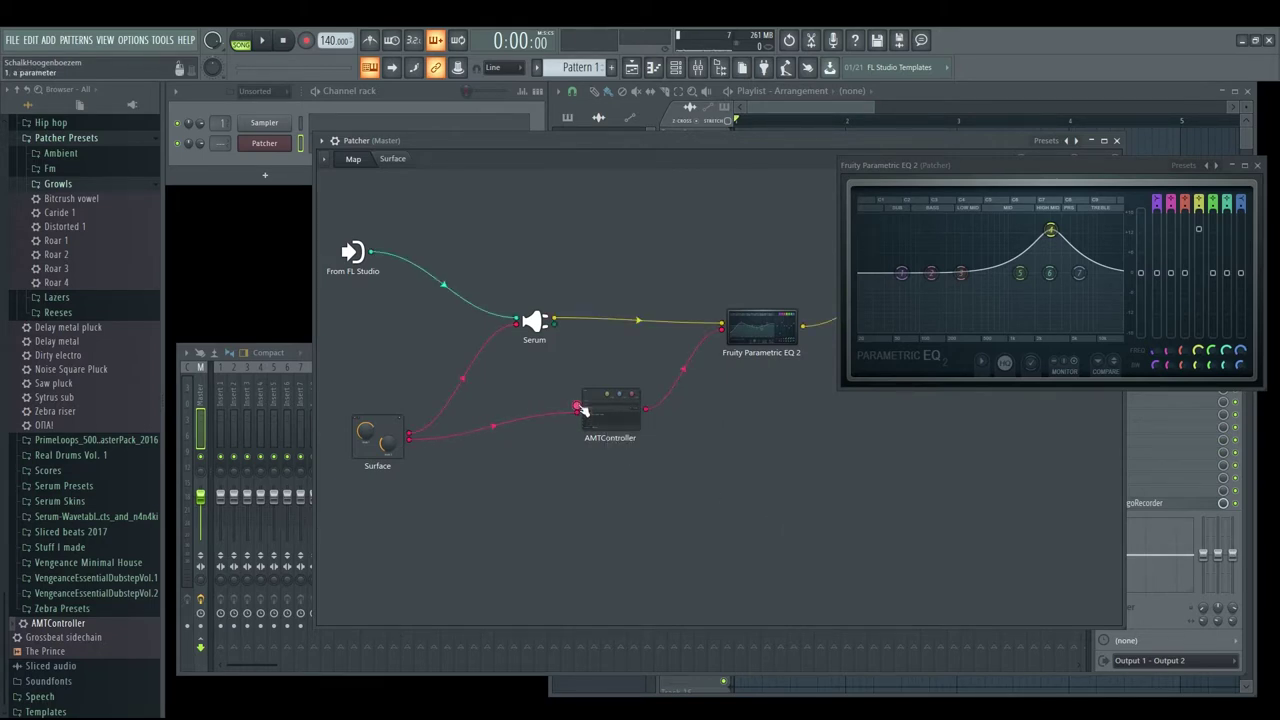
pyautogui.rightClick(576, 410)
pyautogui.click(640, 416)
# Step: Try the WOB knob on the surface, and set AMTController's a knob to 0.250 and b knob to 0.789
pyautogui.click(393, 159)
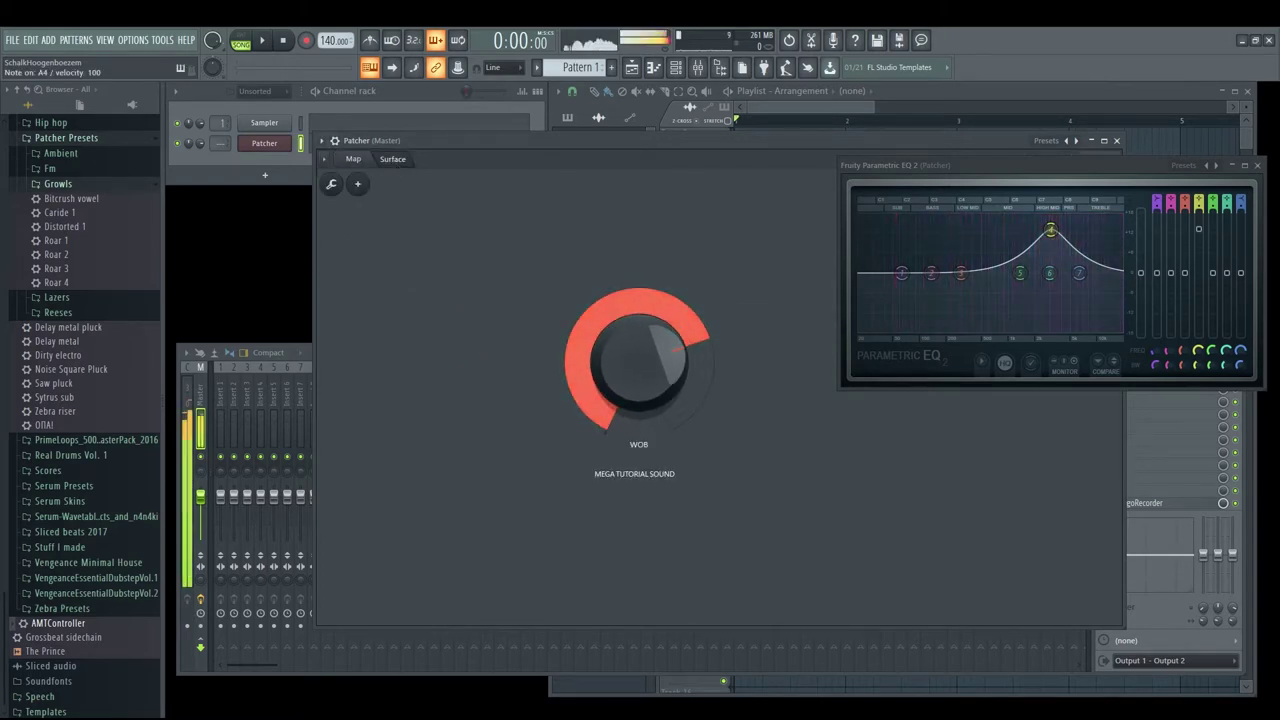
pyautogui.click(353, 159)
pyautogui.click(620, 405)
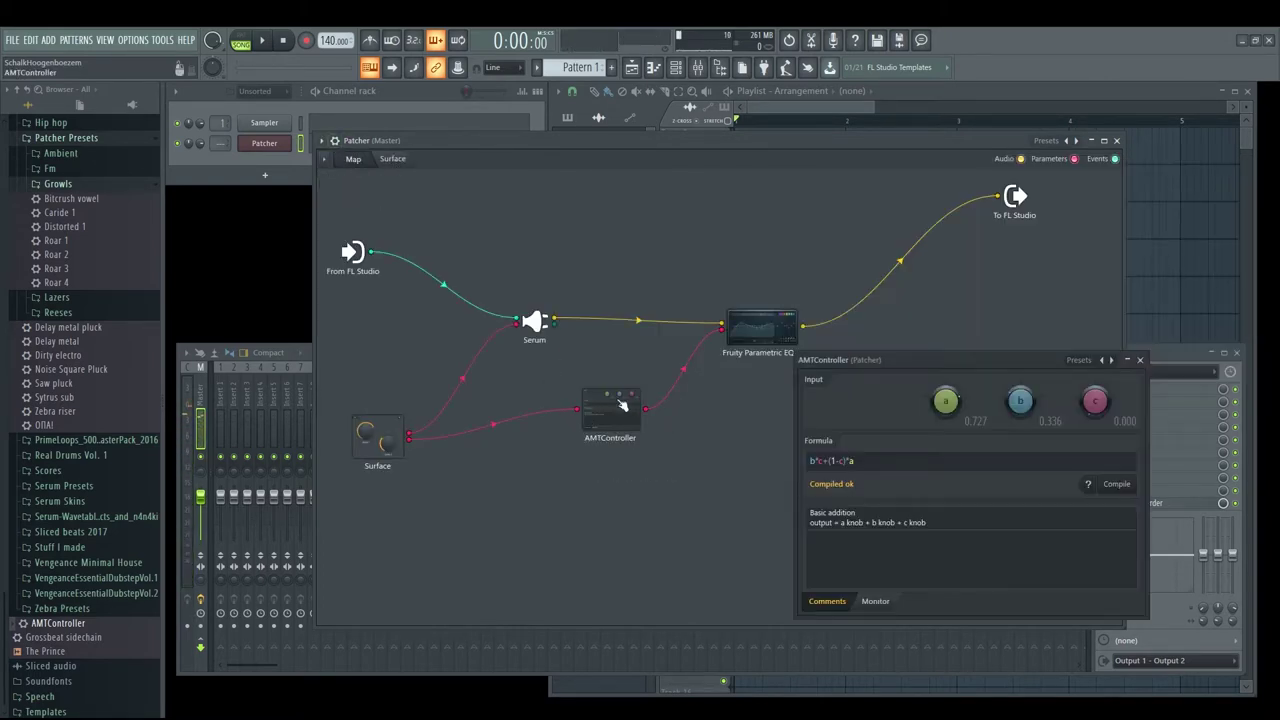
pyautogui.moveTo(950, 402); pyautogui.dragTo(1016, 360)
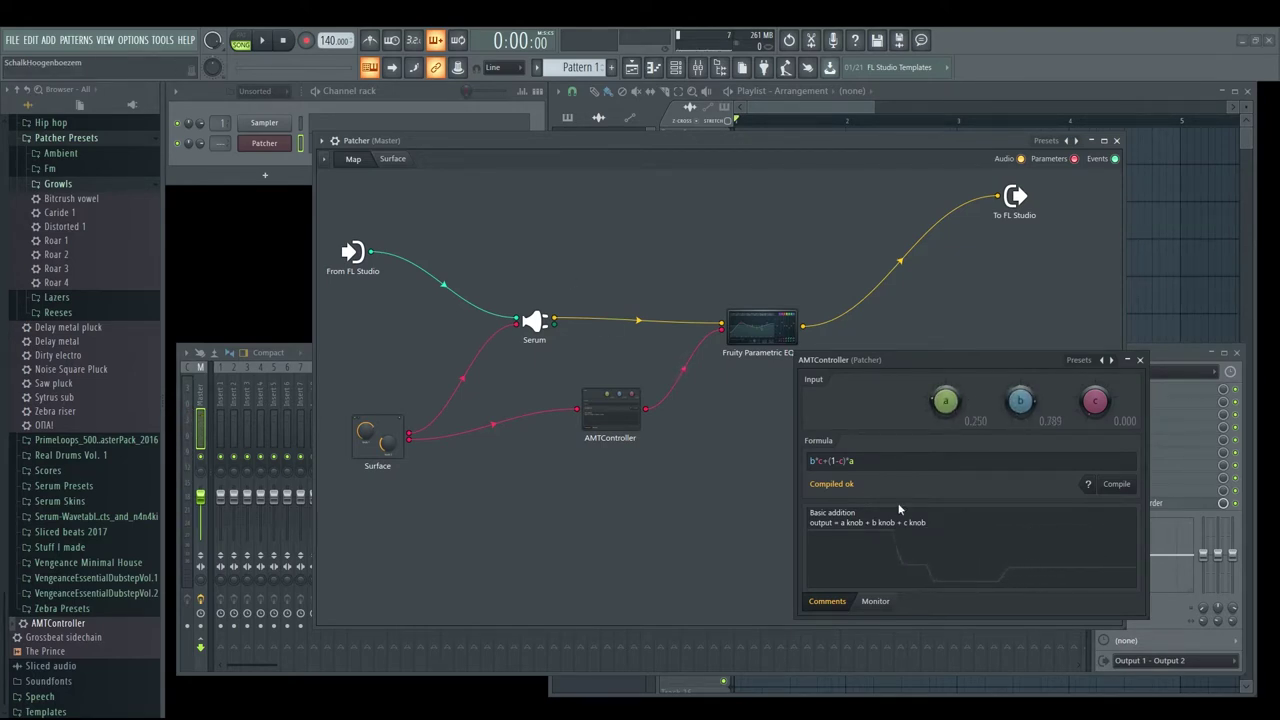
# Step: Sweep the WOB knob on the surface and check its effect on band 4 in Parametric EQ 2
pyautogui.click(392, 159)
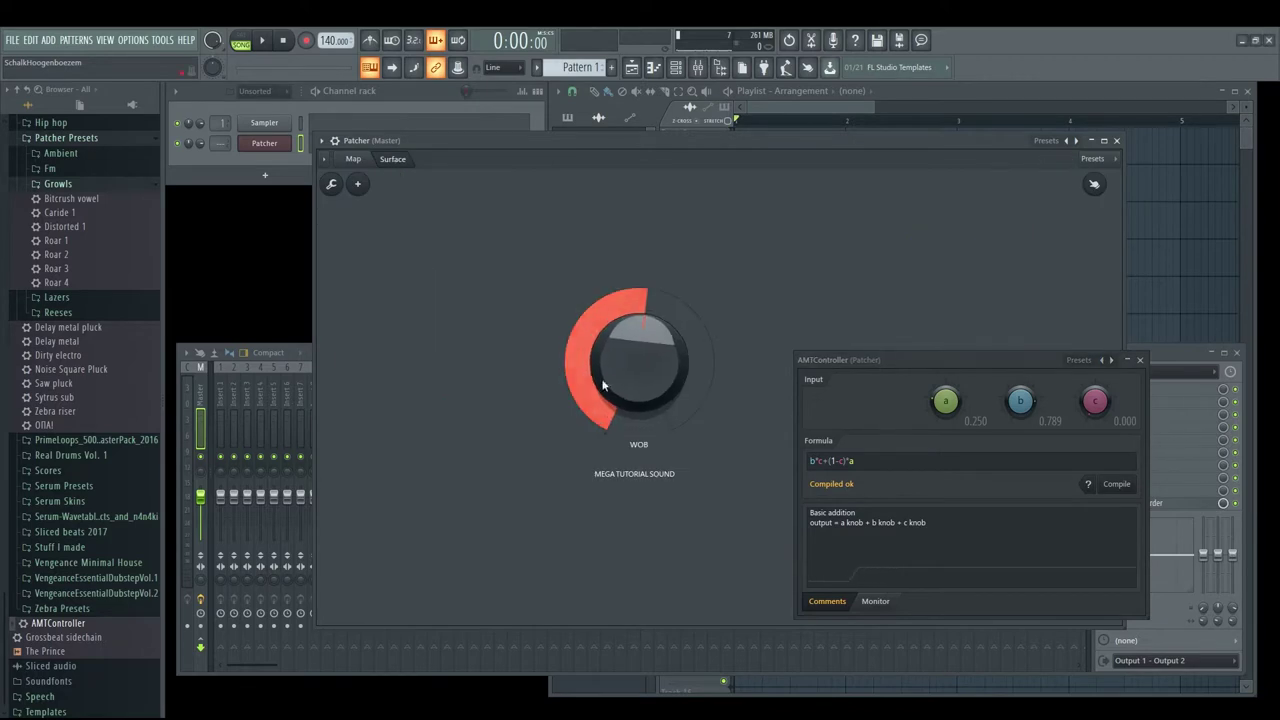
pyautogui.click(351, 158)
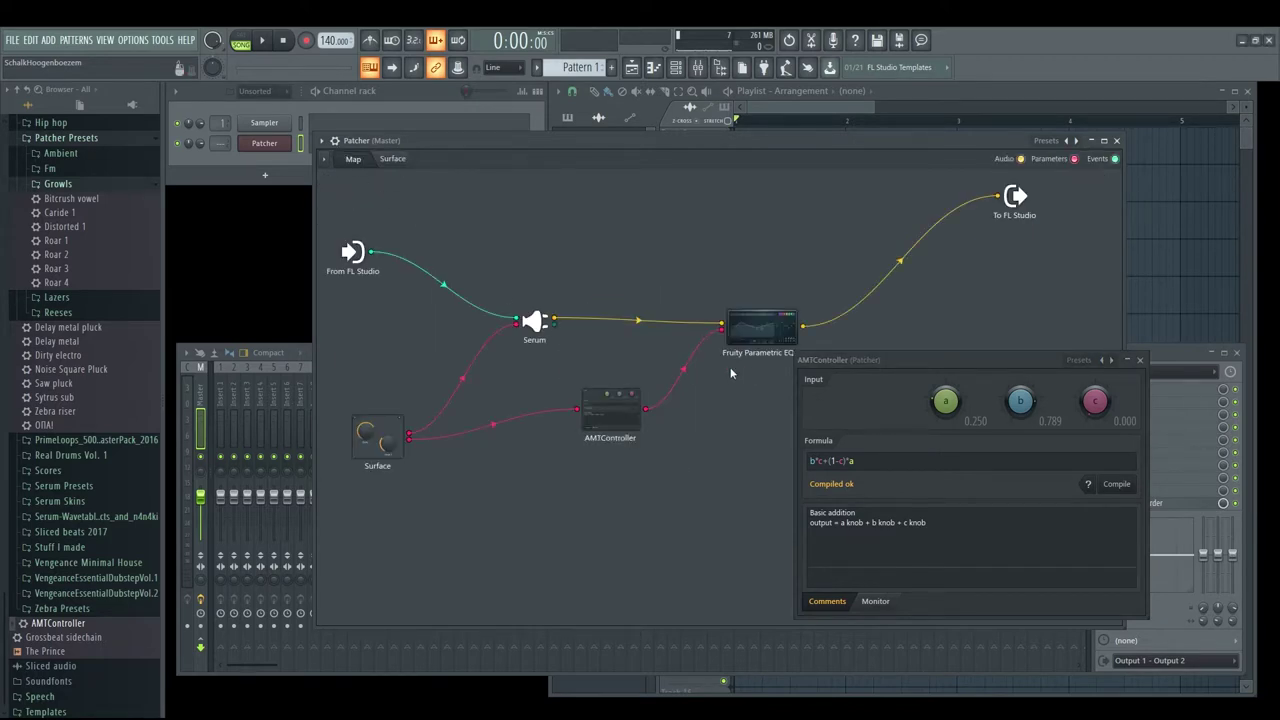
pyautogui.click(392, 159)
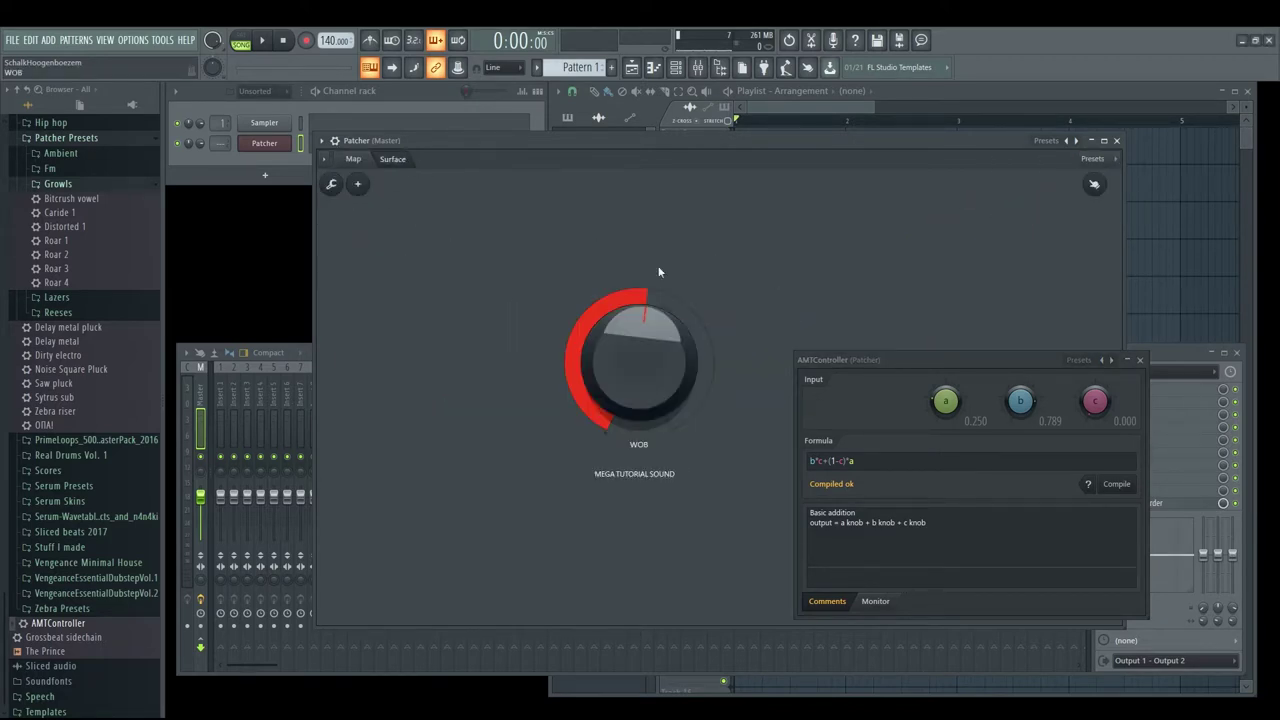
pyautogui.click(353, 159)
pyautogui.click(790, 330)
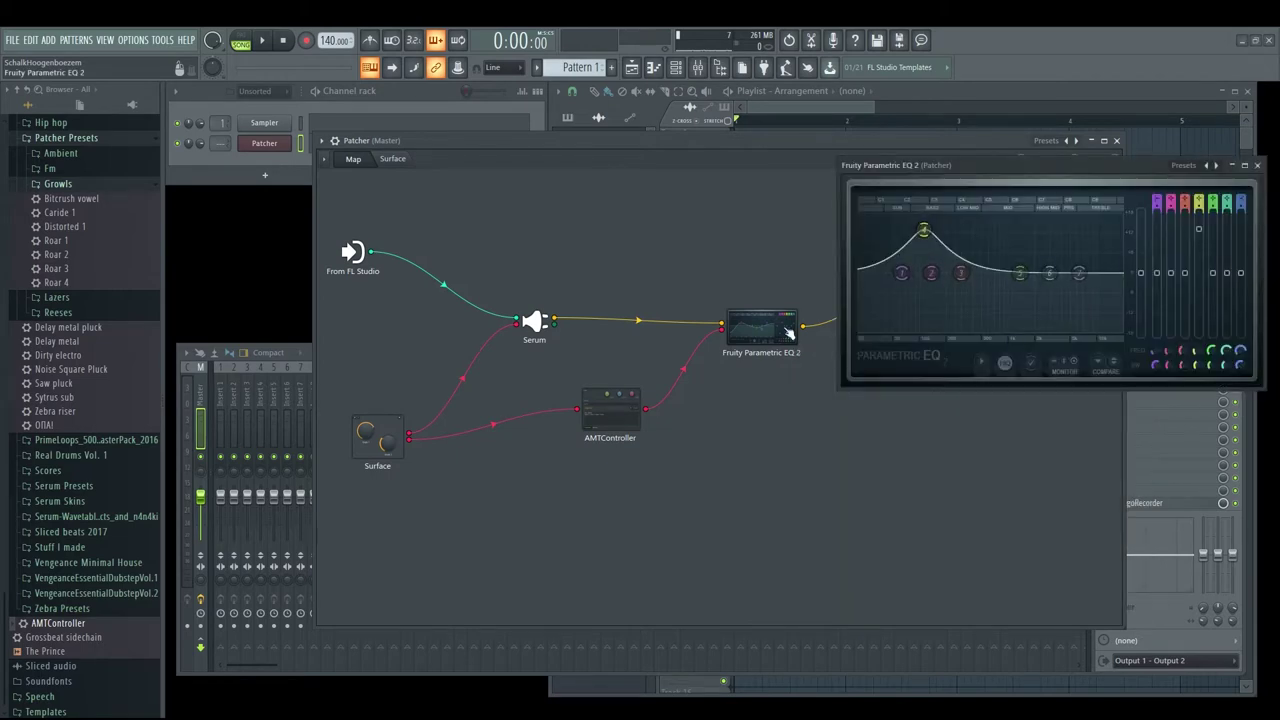
pyautogui.click(392, 159)
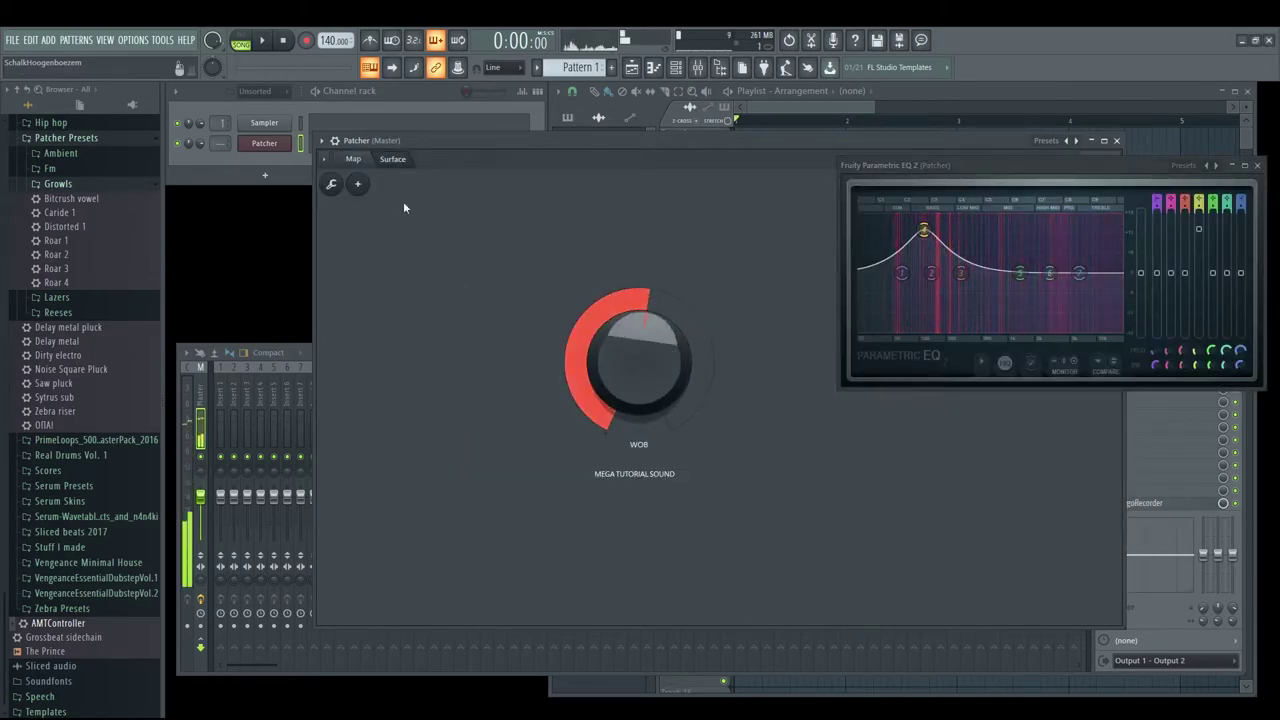
# Step: Review AMTController's available input parameters and delete AMTController from the map
pyautogui.click(353, 159)
pyautogui.rightClick(608, 431)
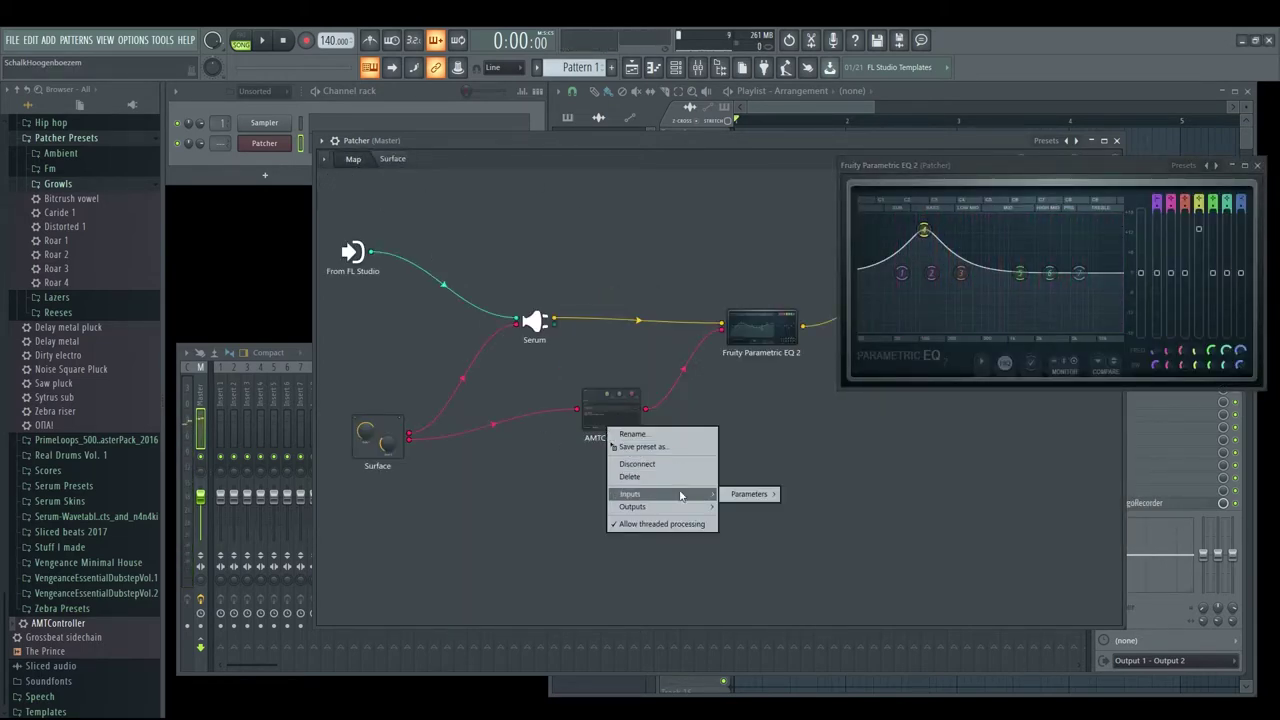
pyautogui.moveTo(744, 503)
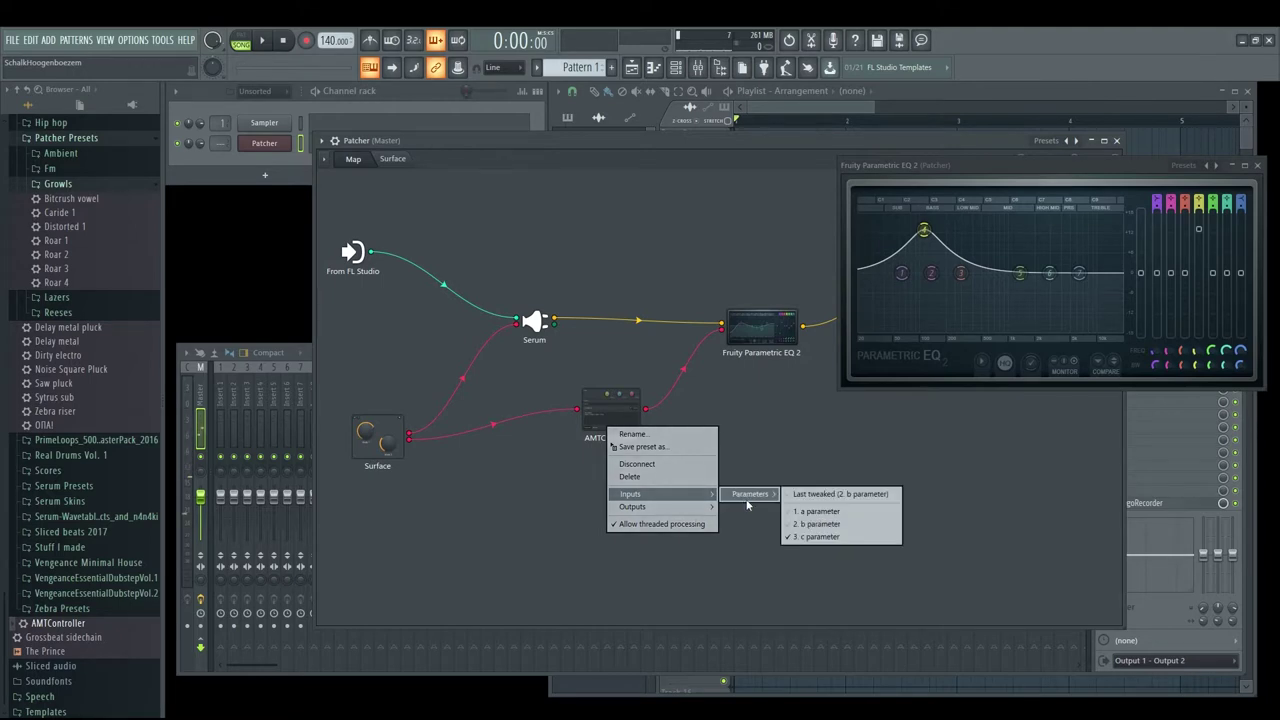
pyautogui.click(636, 415)
pyautogui.rightClick(628, 410)
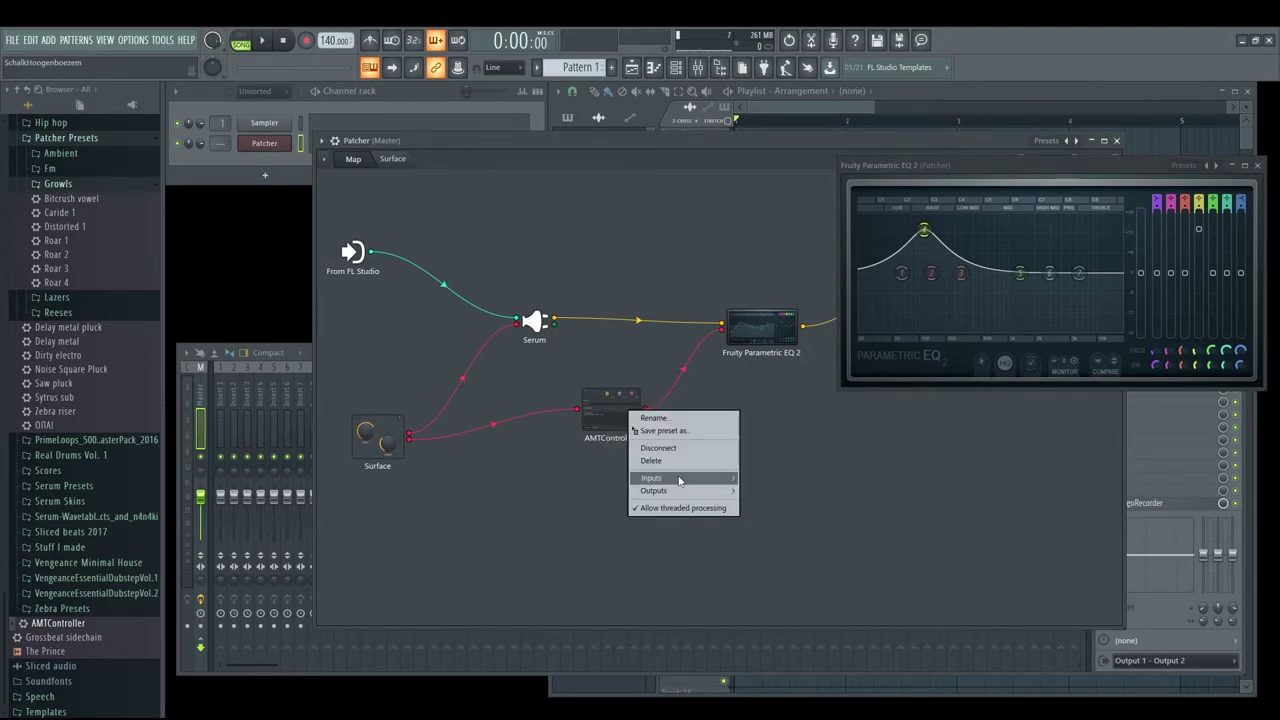
pyautogui.moveTo(679, 481)
pyautogui.moveTo(772, 484)
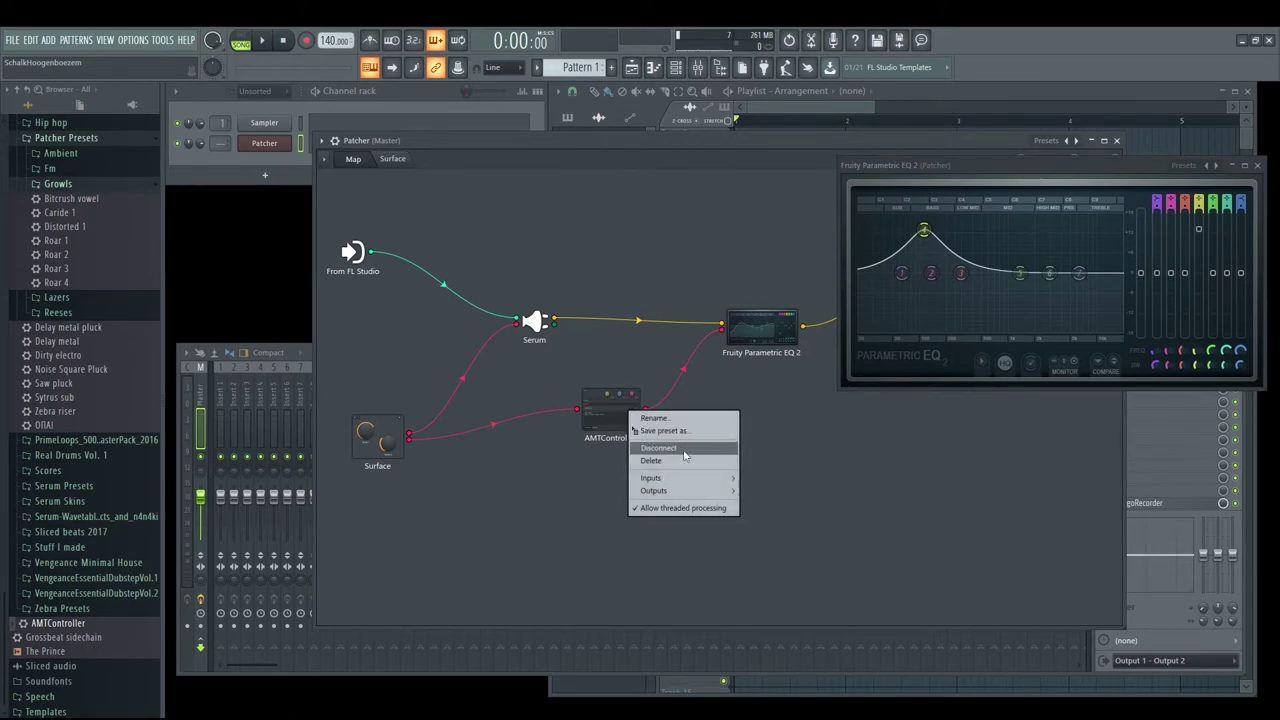
pyautogui.click(651, 460)
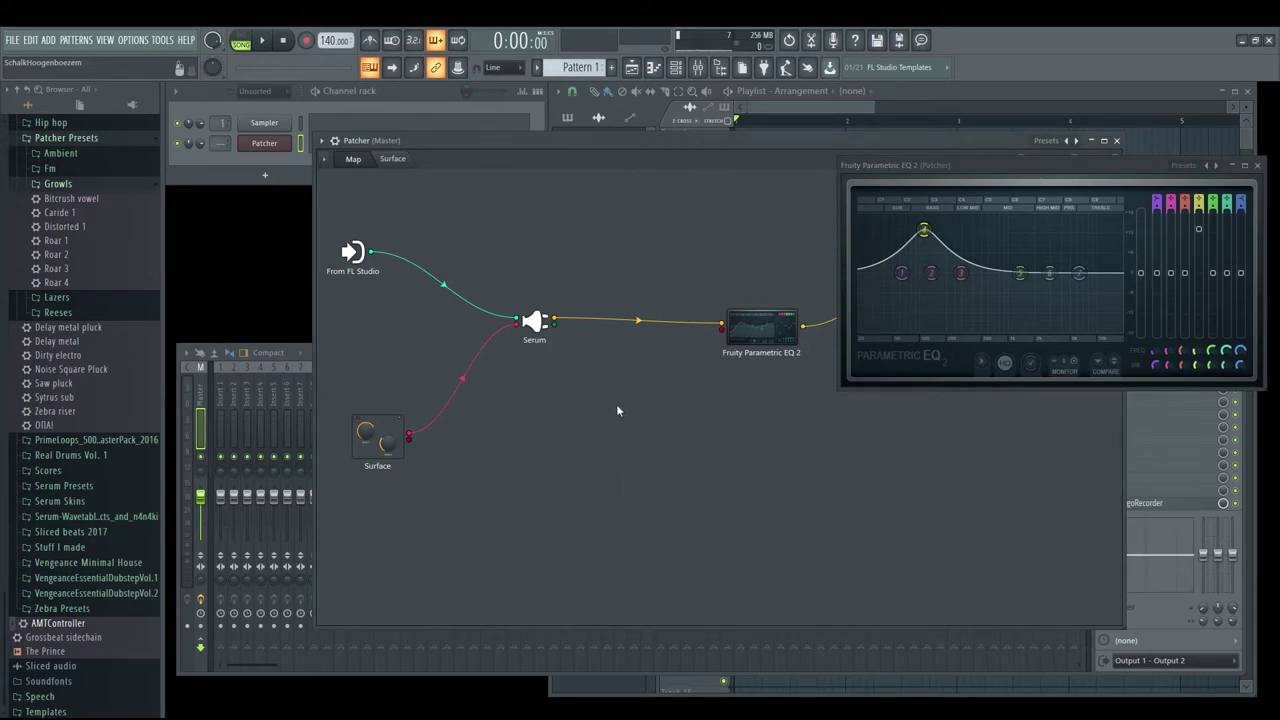
# Step: Close all open windows and reopen Patcher with Parametric EQ 2 showing
pyautogui.press('F12')
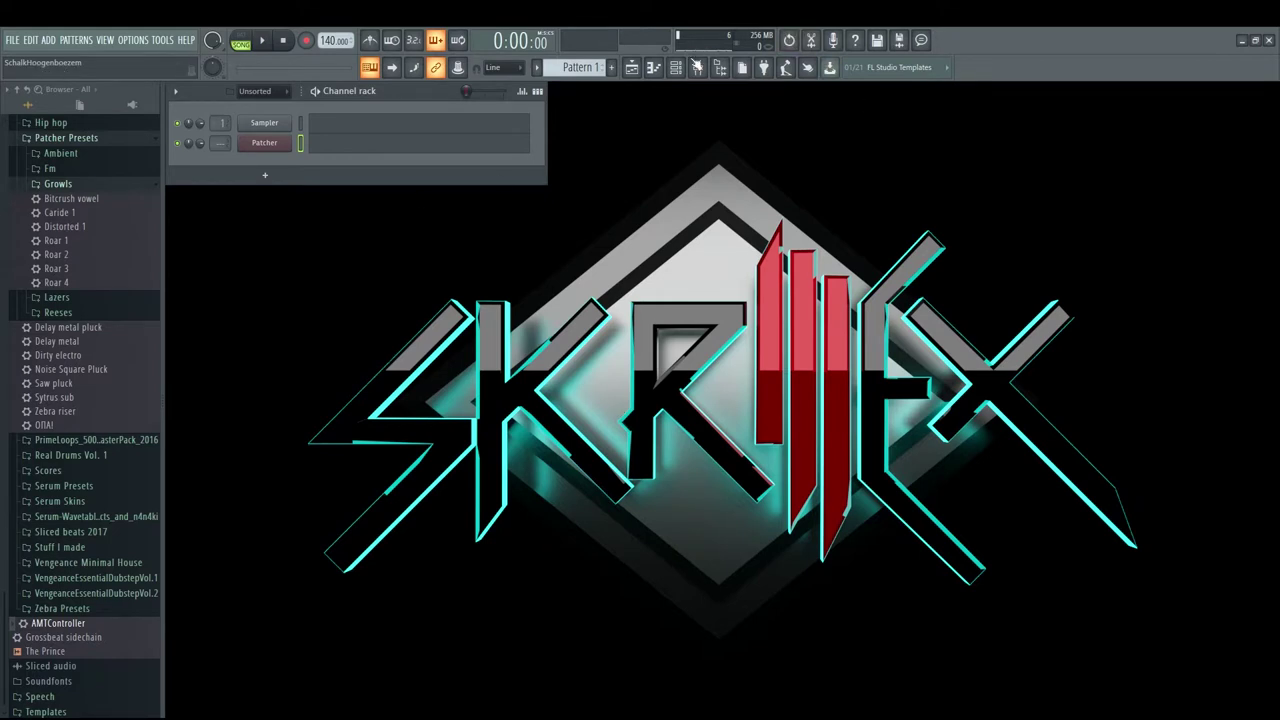
pyautogui.click(675, 67)
pyautogui.click(680, 72)
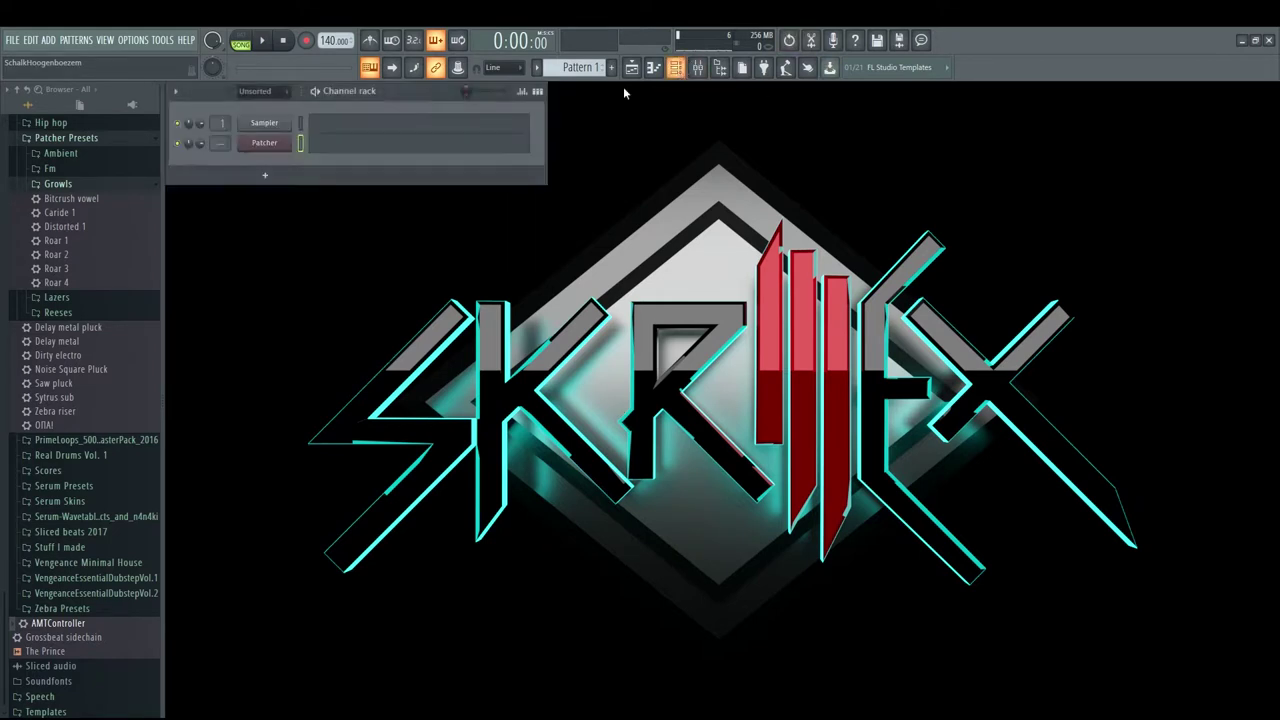
pyautogui.click(273, 146)
pyautogui.click(755, 340)
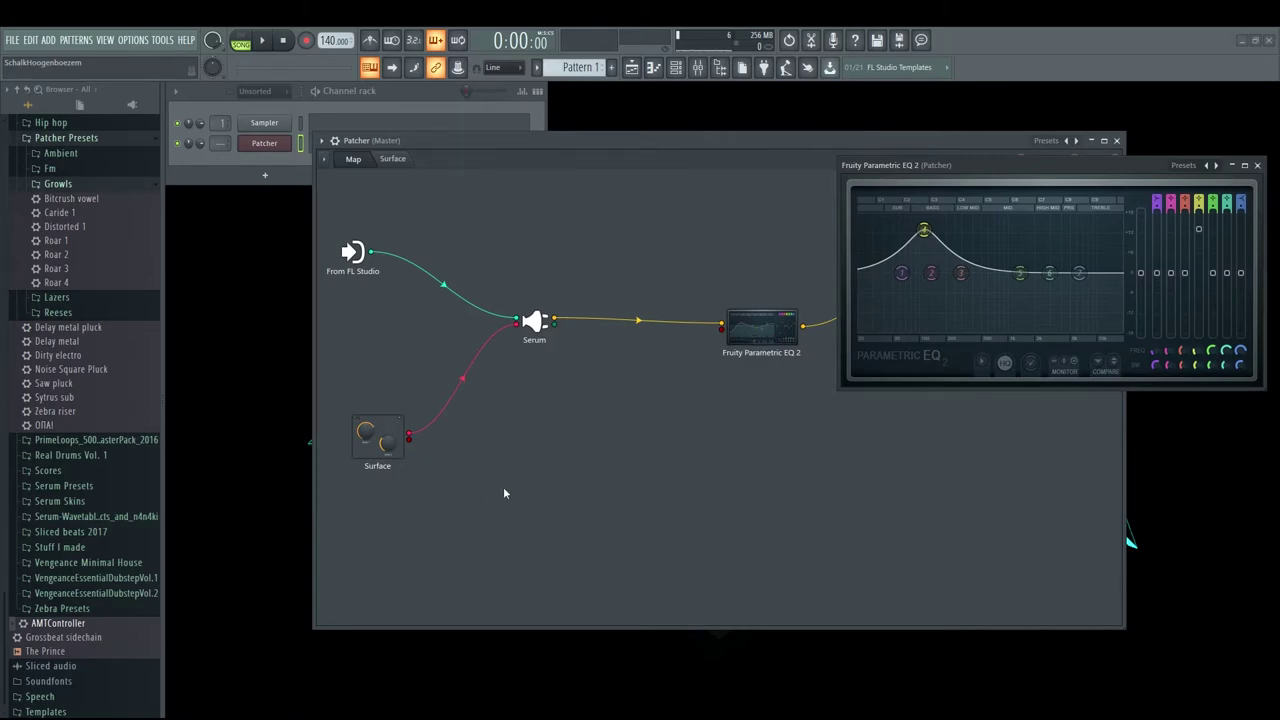
# Step: Add a Fruity Envelope Controller to the map, enable a controller output and link it to Parametric EQ 2's parameter input
pyautogui.press('F8')
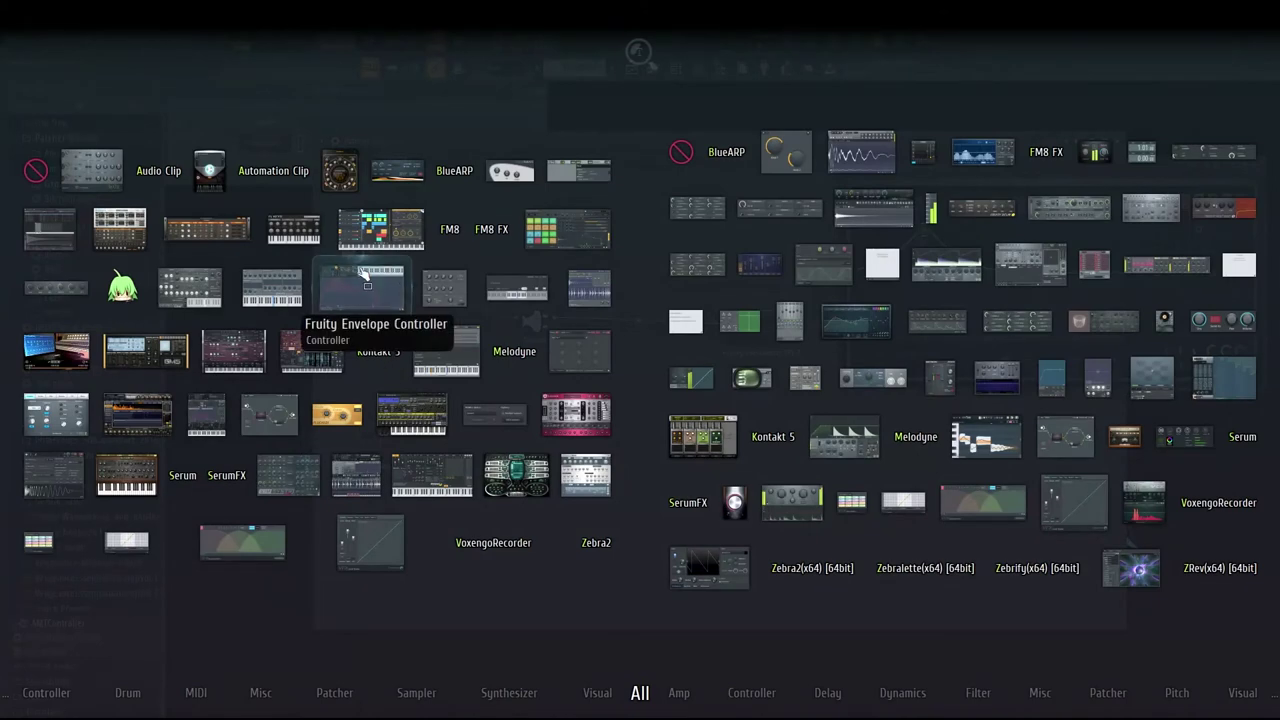
pyautogui.moveTo(365, 280); pyautogui.dragTo(643, 469)
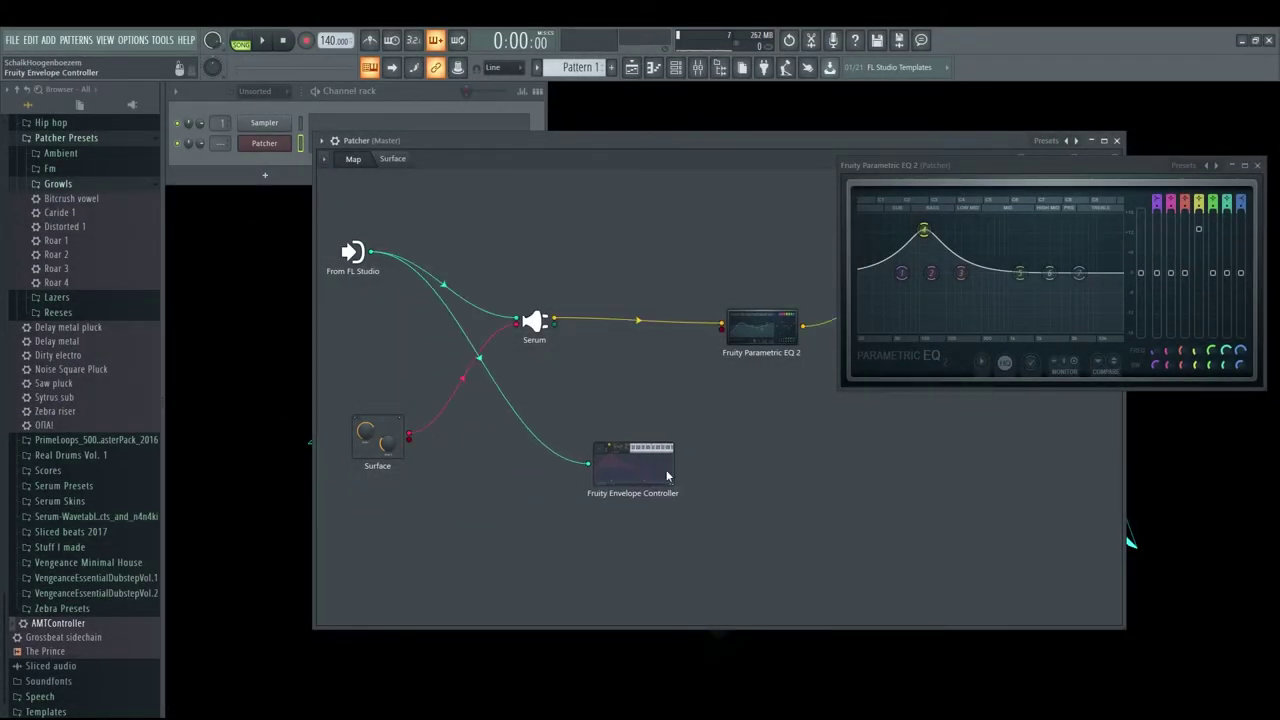
pyautogui.rightClick(668, 476)
pyautogui.moveTo(740, 552)
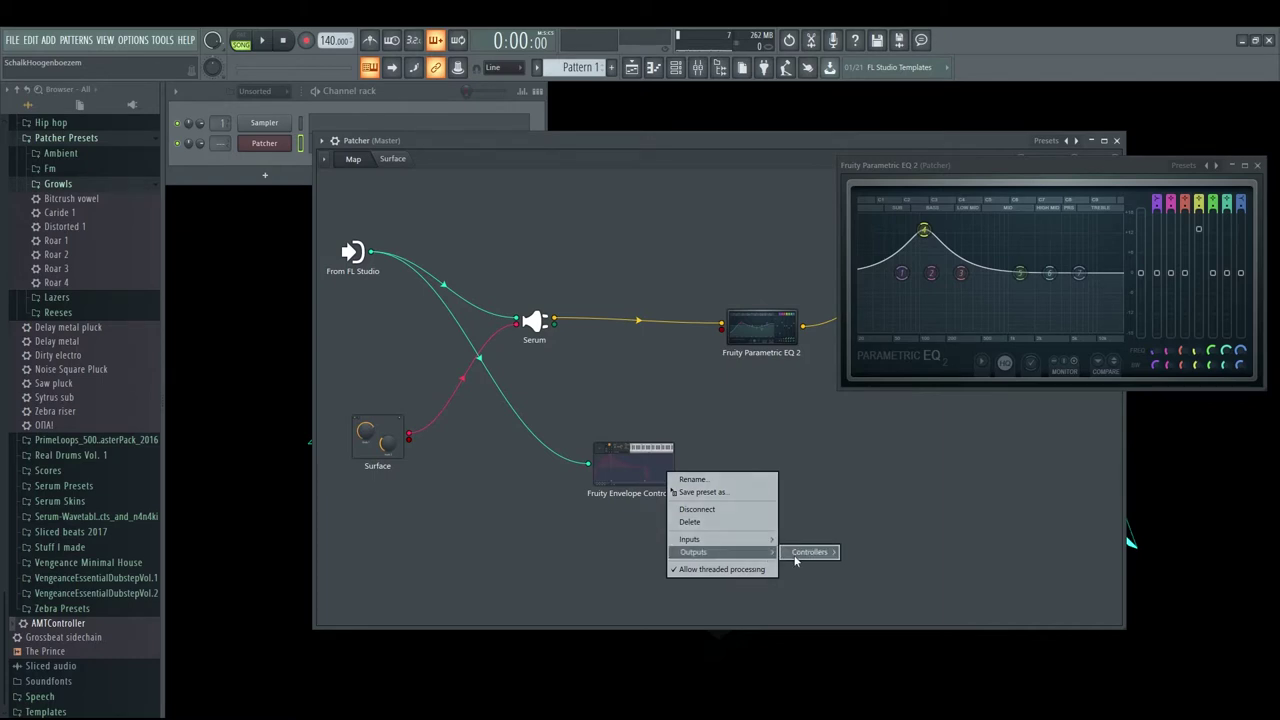
pyautogui.moveTo(796, 561)
pyautogui.click(890, 596)
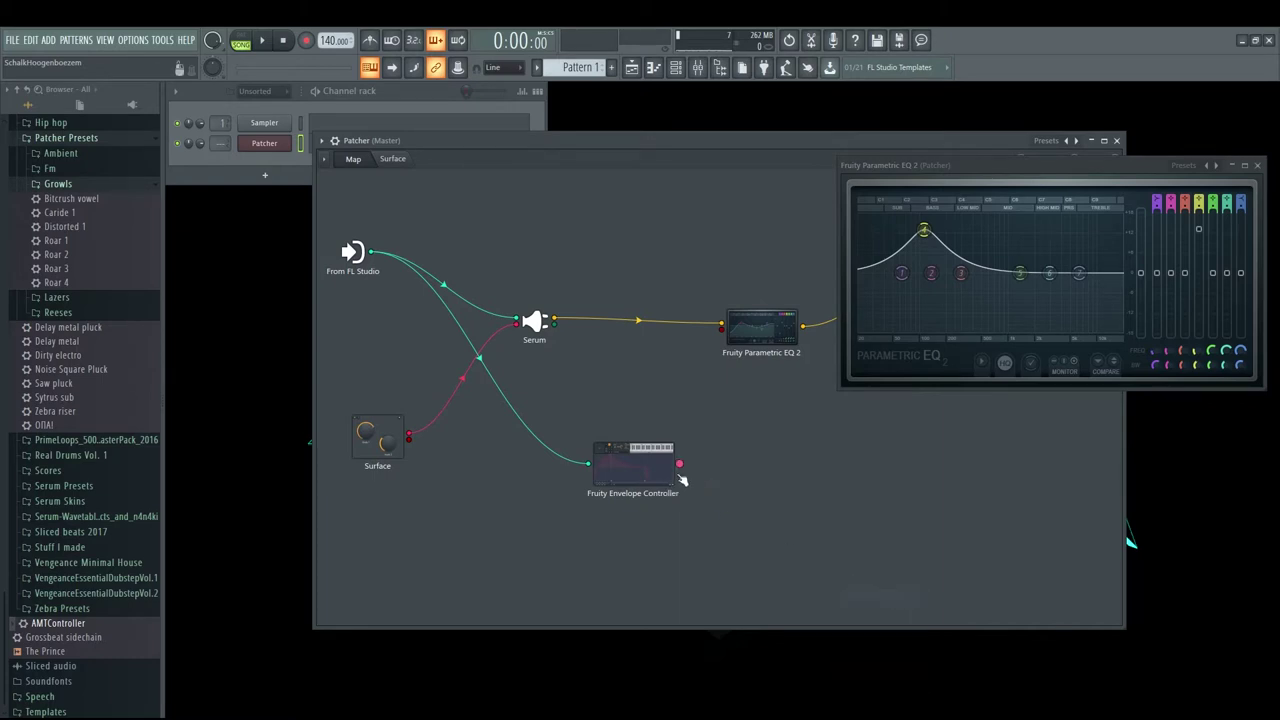
pyautogui.moveTo(680, 464); pyautogui.dragTo(722, 329)
# Step: Examine the Fruity Envelope Controller's mode options and X/Y modulation, and delete it from the map
pyautogui.click(641, 461)
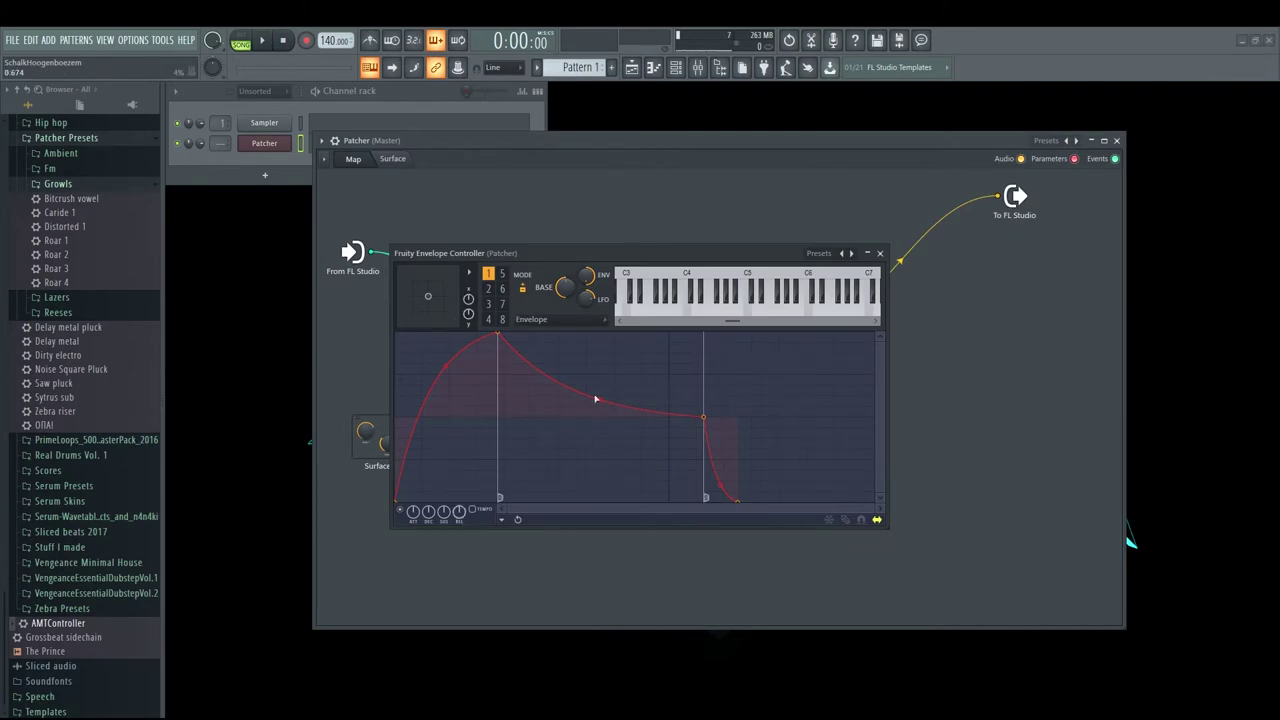
pyautogui.click(544, 322)
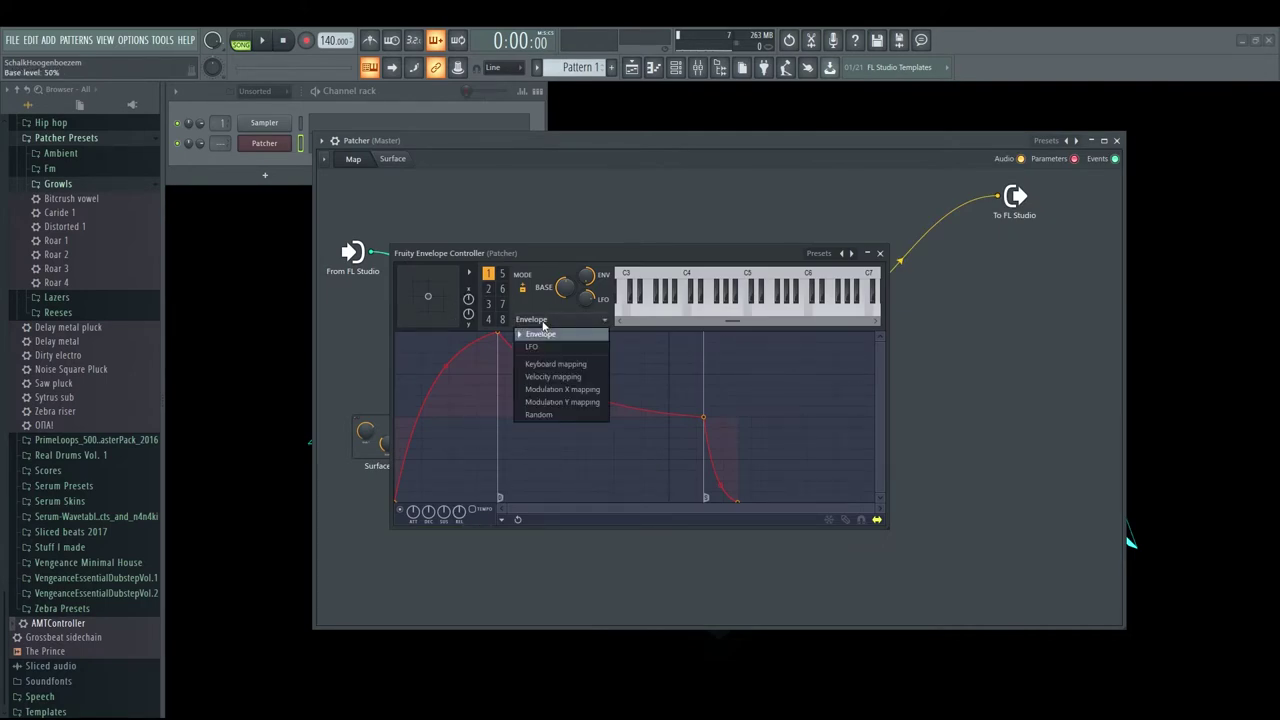
pyautogui.click(452, 297)
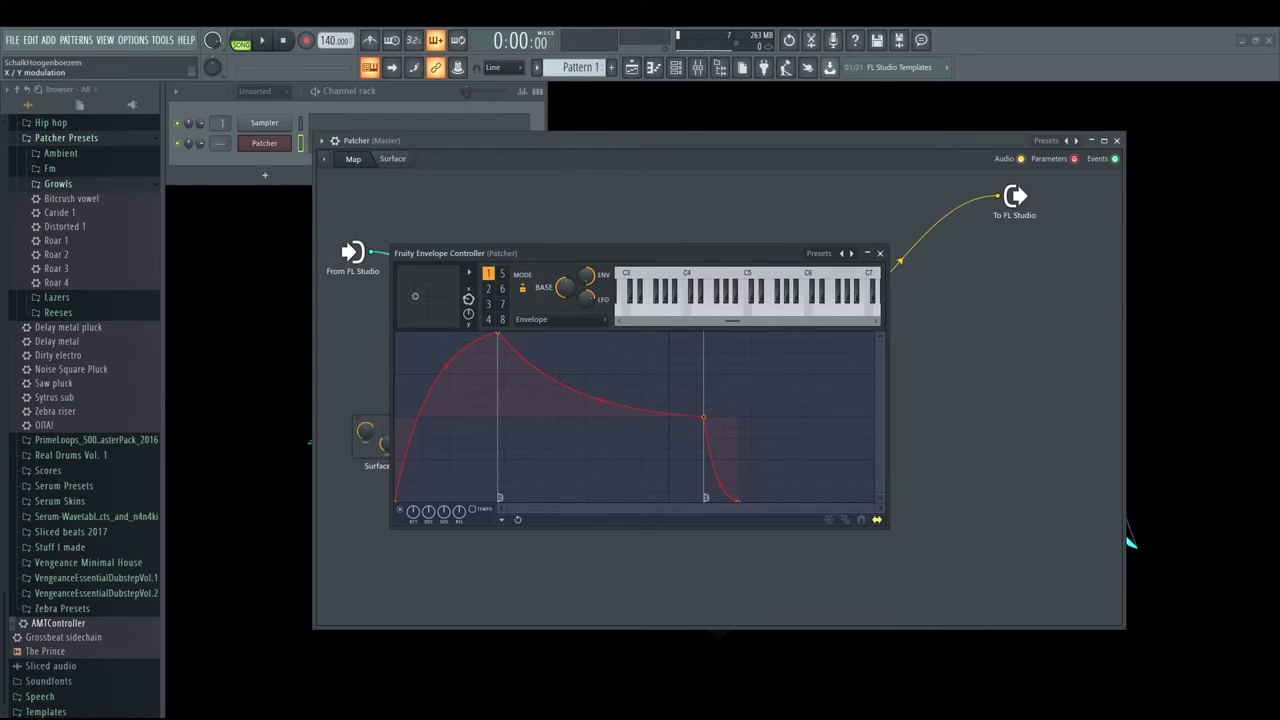
pyautogui.click(880, 253)
pyautogui.rightClick(645, 450)
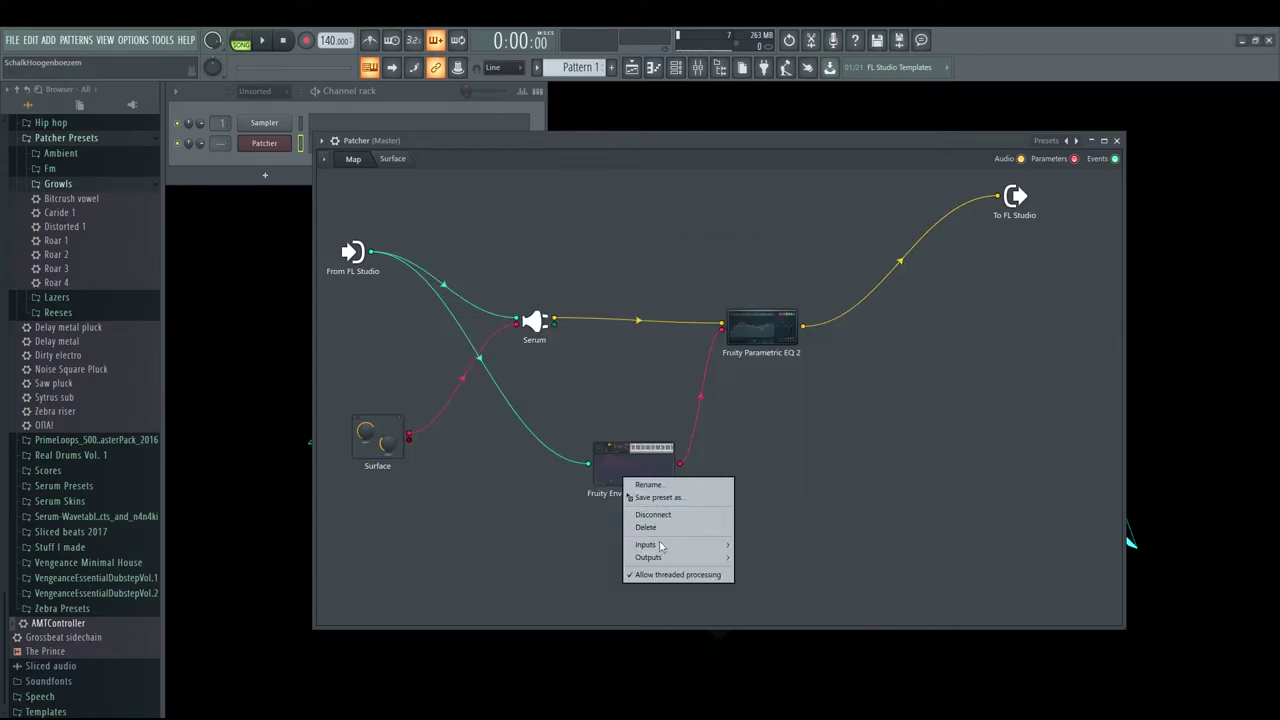
pyautogui.click(674, 531)
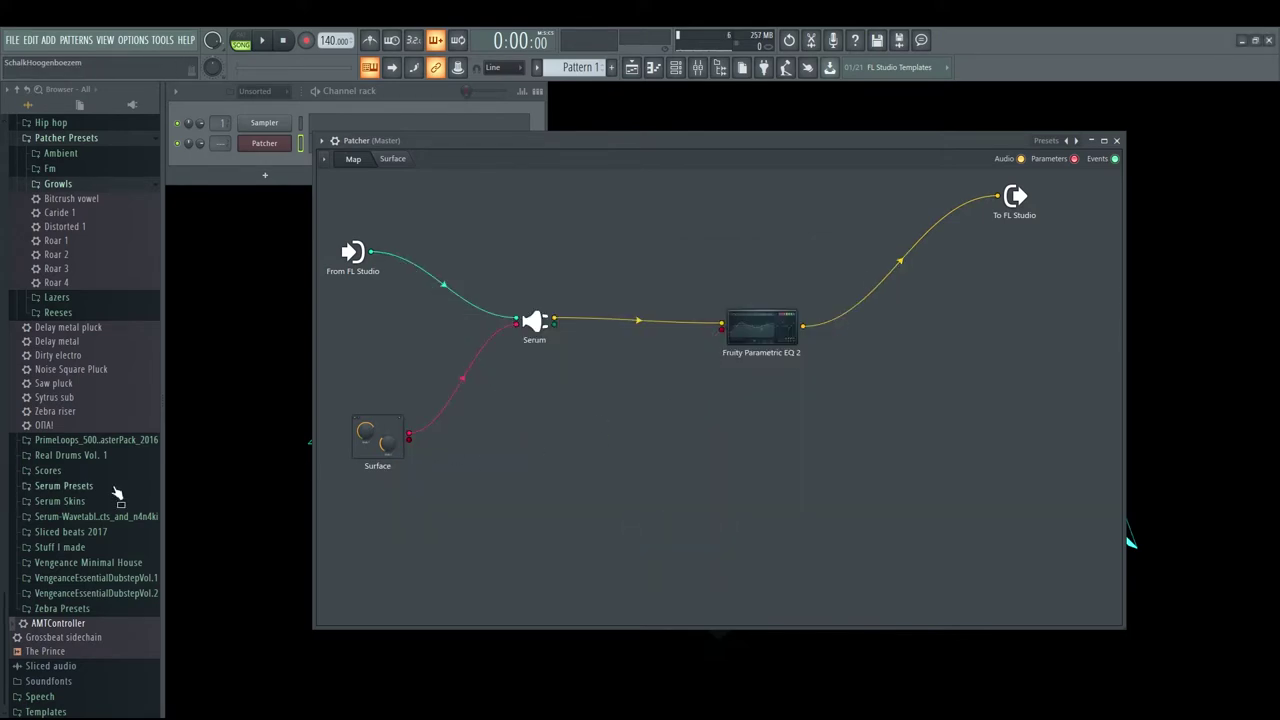
# Step: Add AMTController to the map, activate its a parameter input and Out controller output, and link it between Surface and Parametric EQ 2
pyautogui.moveTo(58, 623); pyautogui.dragTo(527, 445)
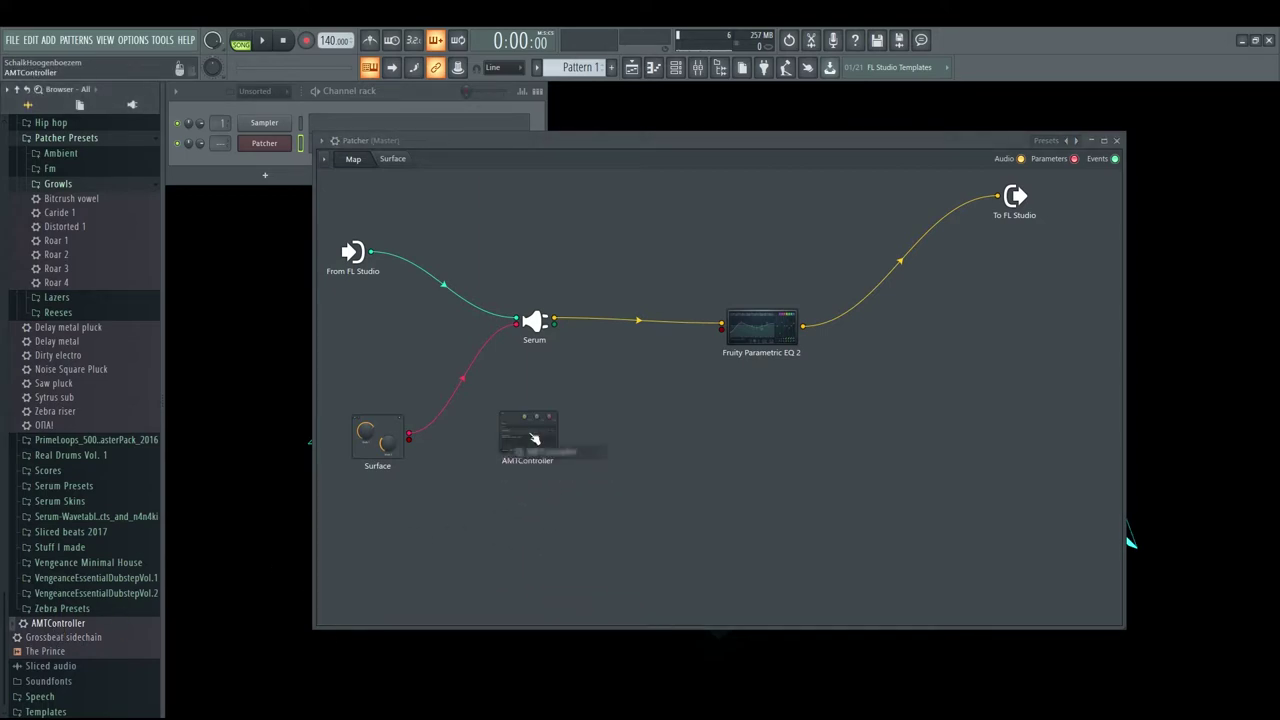
pyautogui.rightClick(521, 443)
pyautogui.moveTo(580, 505)
pyautogui.moveTo(680, 506)
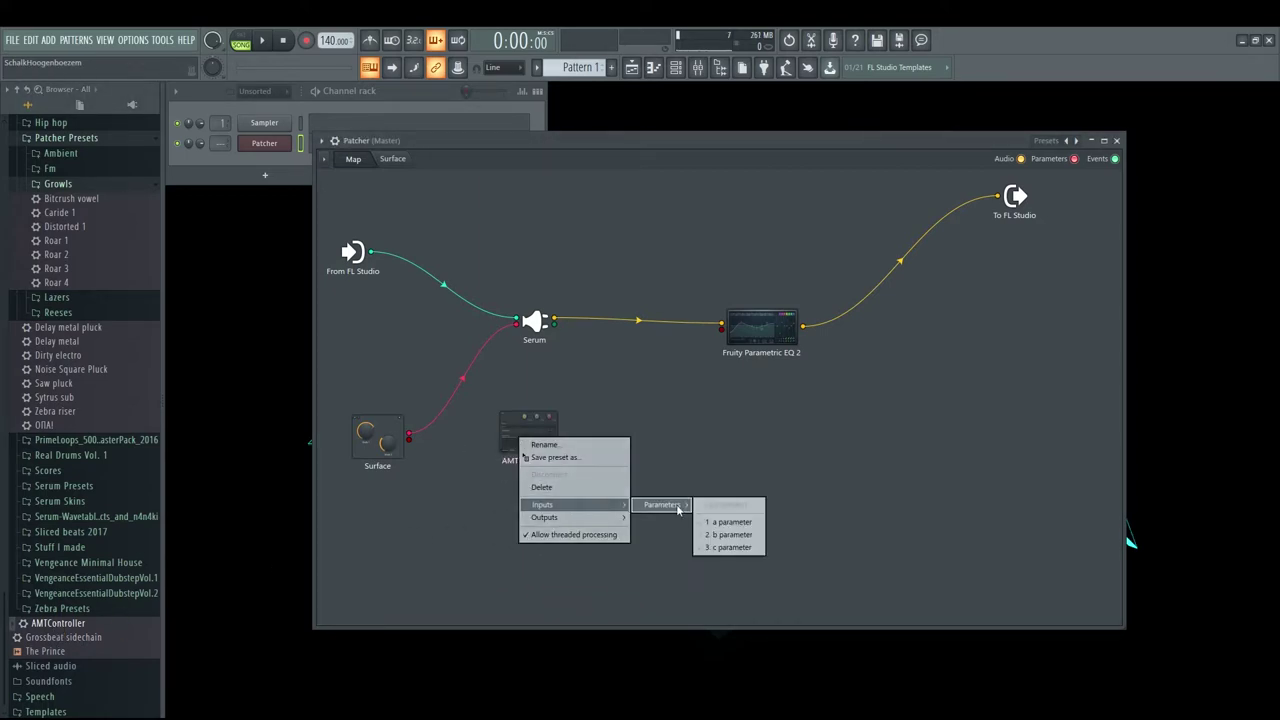
pyautogui.click(724, 520)
pyautogui.rightClick(551, 437)
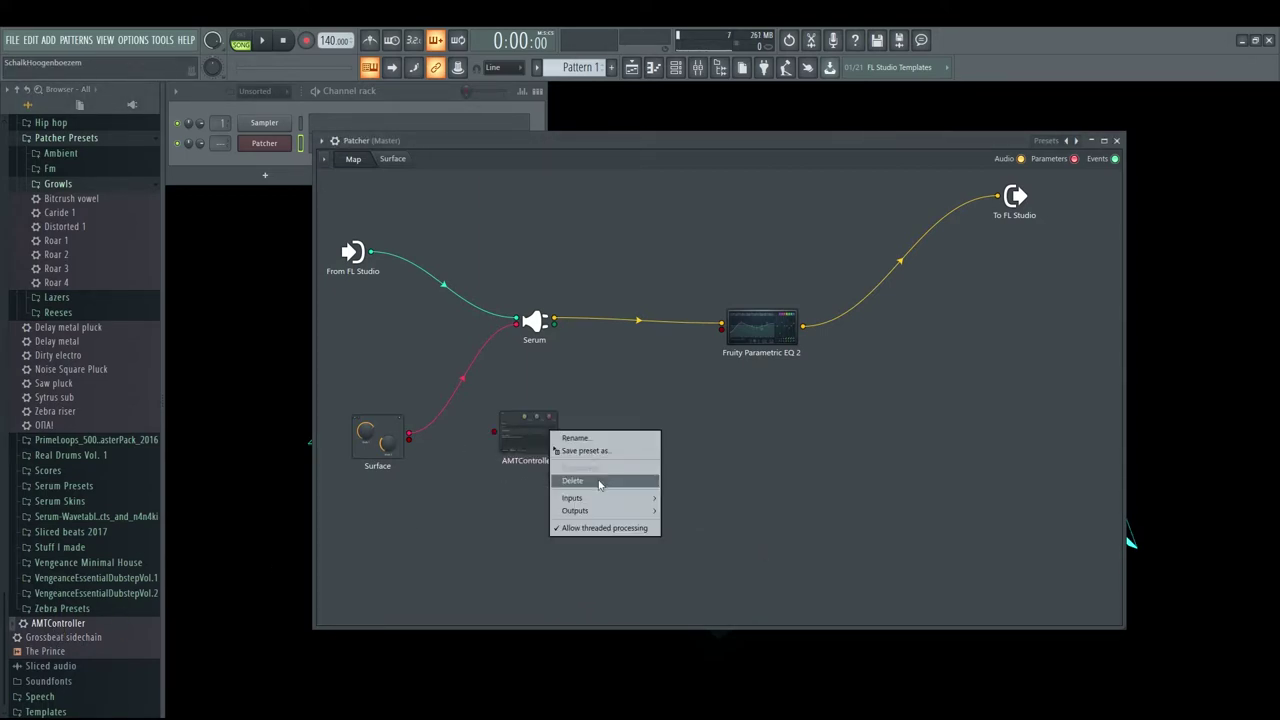
pyautogui.moveTo(600, 511)
pyautogui.moveTo(708, 514)
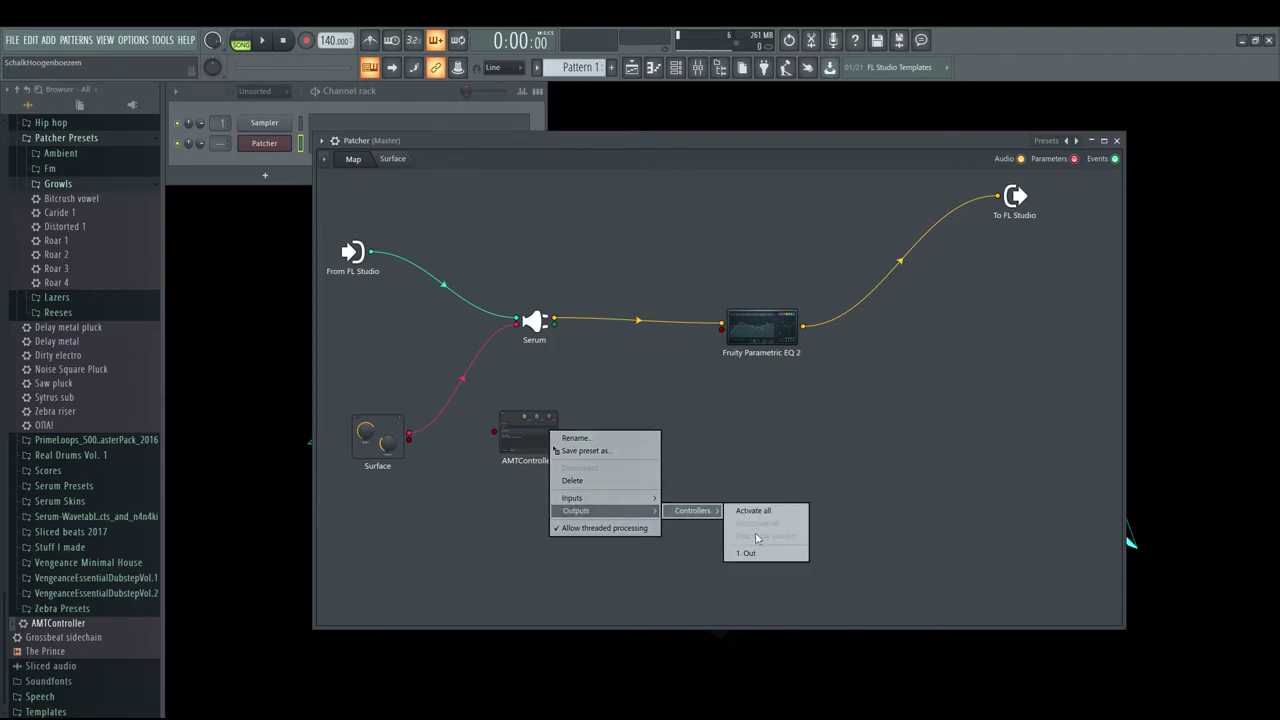
pyautogui.click(752, 554)
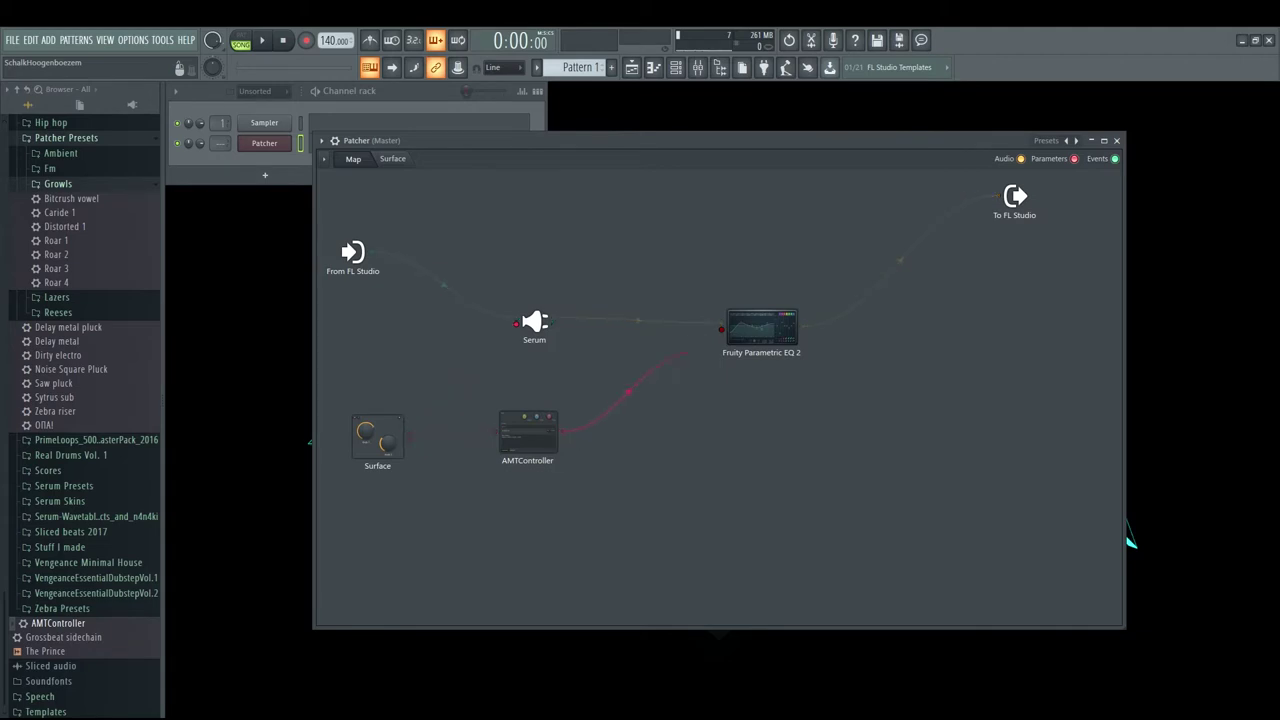
# Step: Set AMTController's b knob to about 0.242 and test the WOB knob against Parametric EQ 2's band 4
pyautogui.click(522, 425)
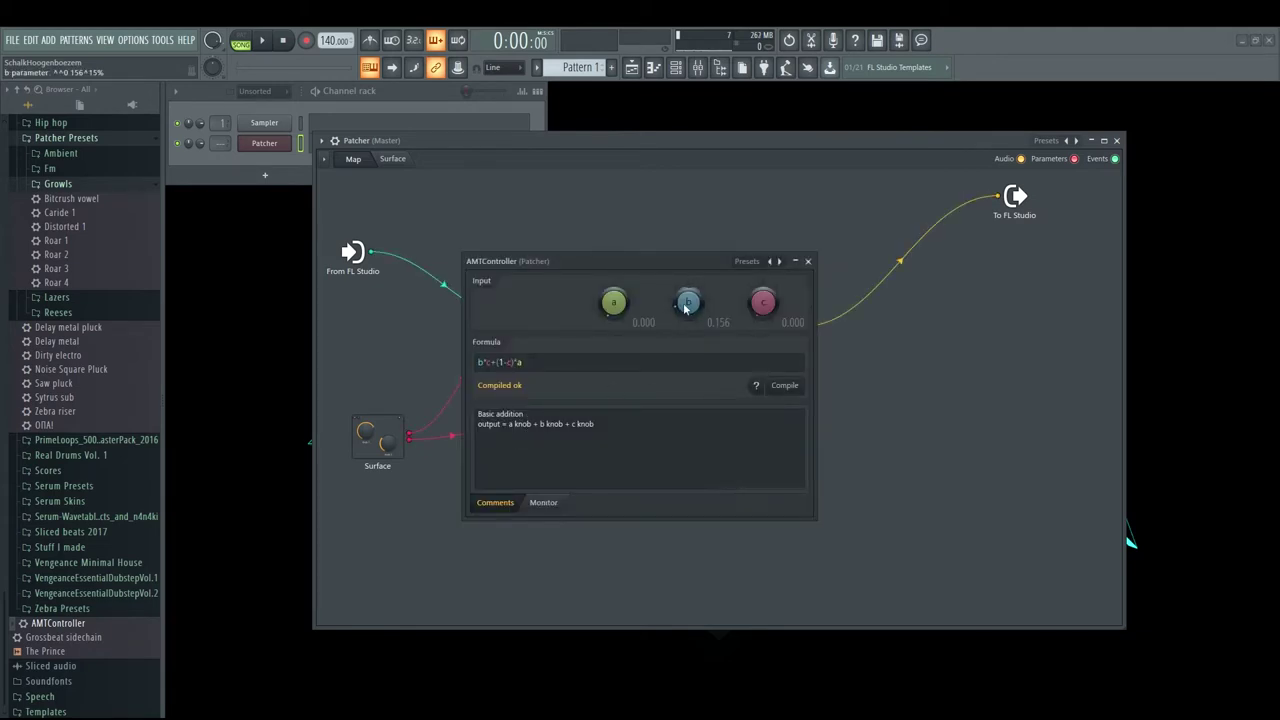
pyautogui.moveTo(688, 302); pyautogui.dragTo(688, 298)
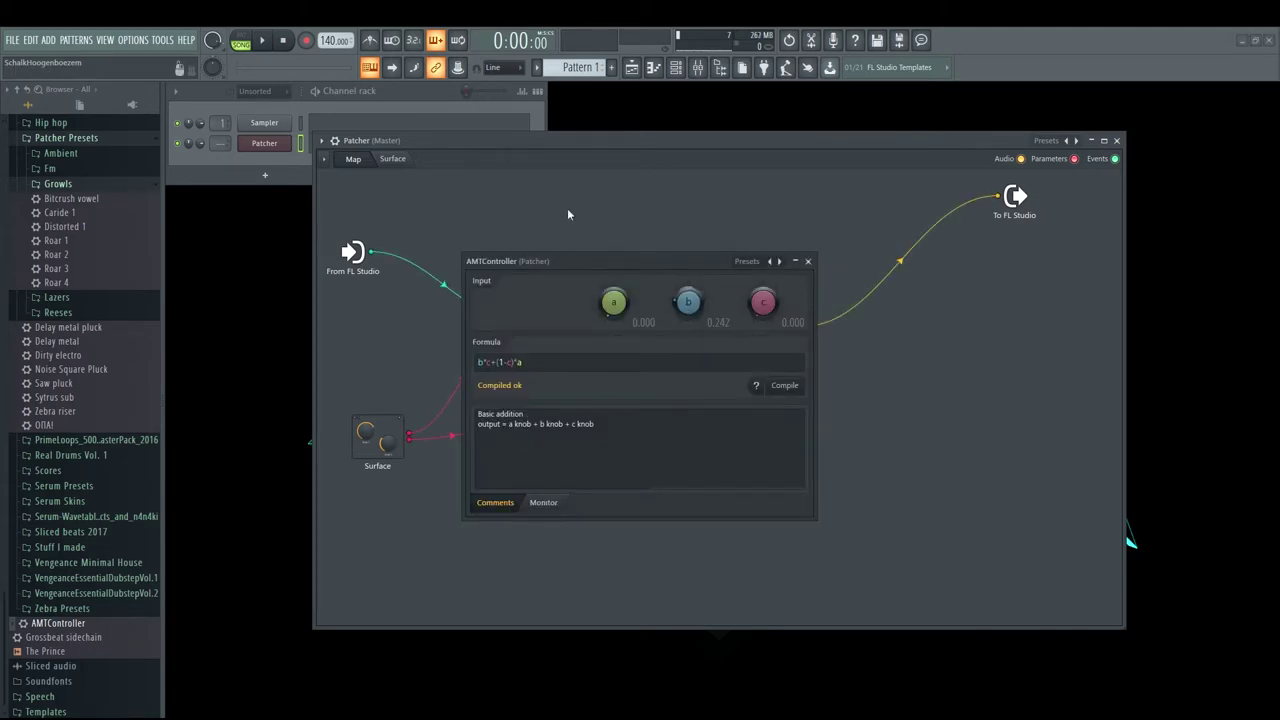
pyautogui.click(809, 262)
pyautogui.click(777, 340)
pyautogui.click(404, 161)
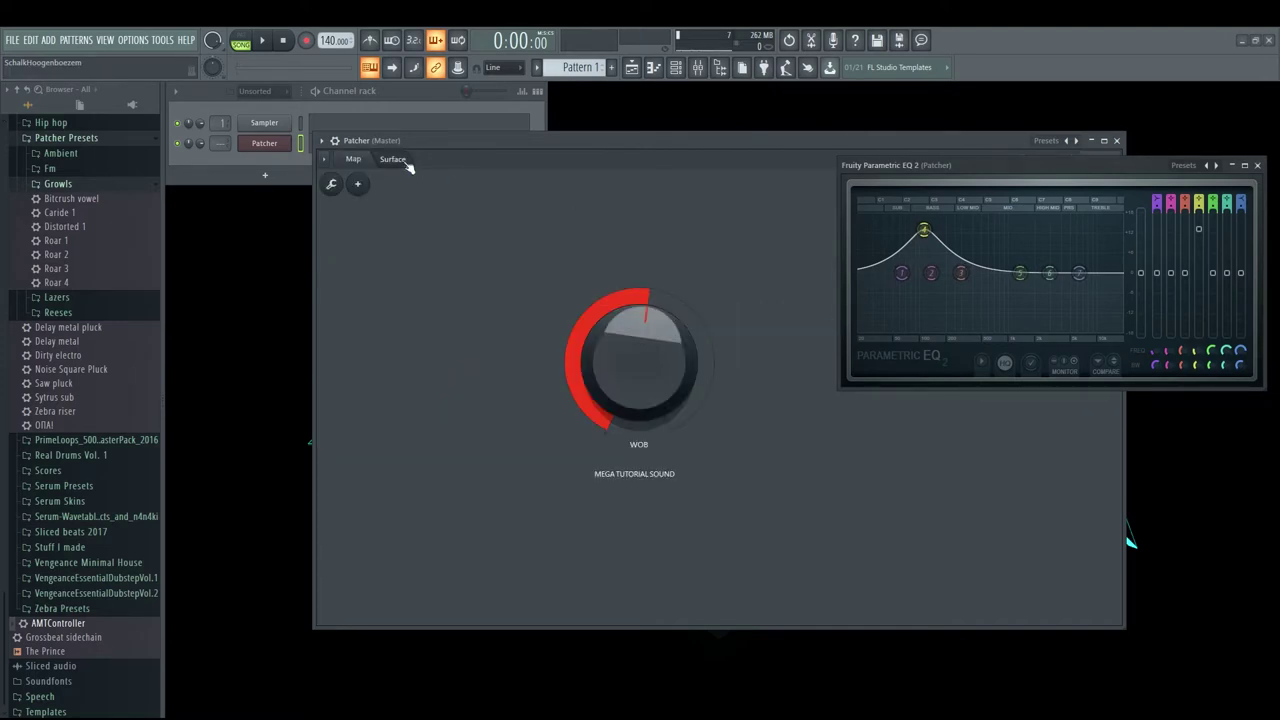
pyautogui.press('n')
pyautogui.moveTo(628, 347)
pyautogui.mouseDown()
pyautogui.moveTo(628, 398)
pyautogui.moveTo(628, 330)
pyautogui.mouseUp()
# Step: Deactivate AMTController's a parameter input, activate the b parameter instead, link Surface's output to it and check the surface
pyautogui.click(353, 159)
pyautogui.rightClick(521, 452)
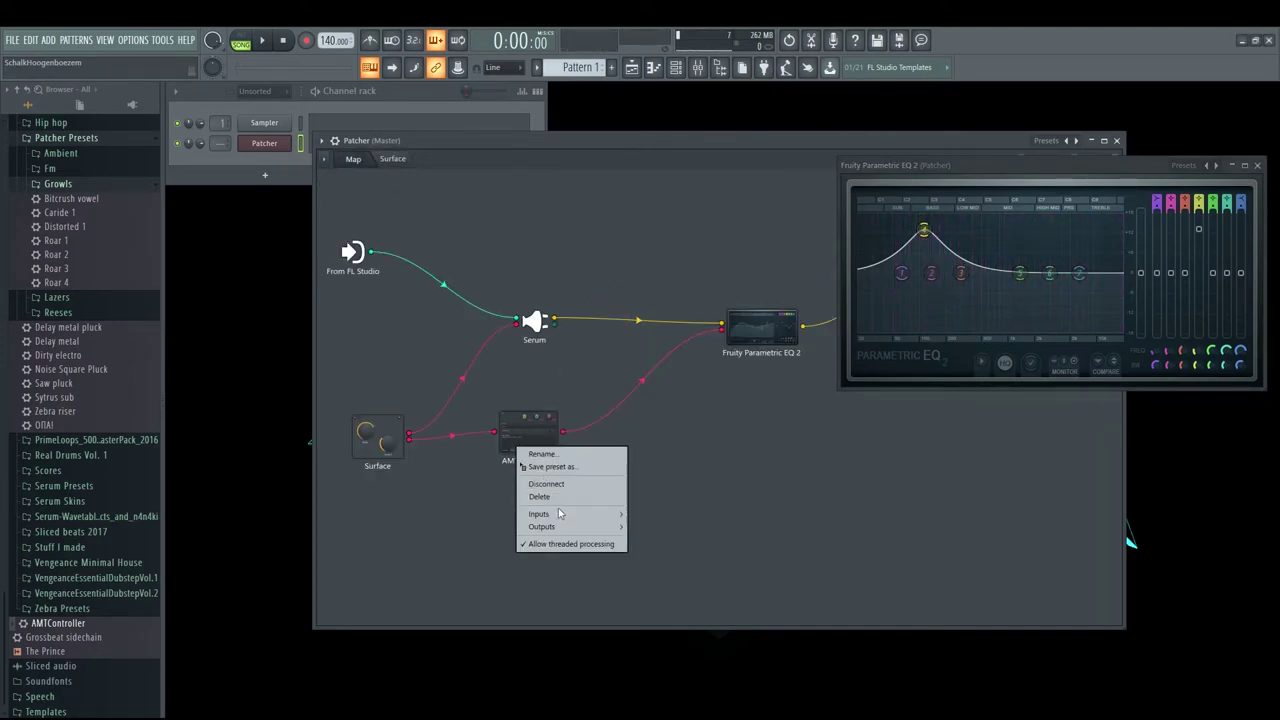
pyautogui.moveTo(540, 514)
pyautogui.moveTo(660, 514)
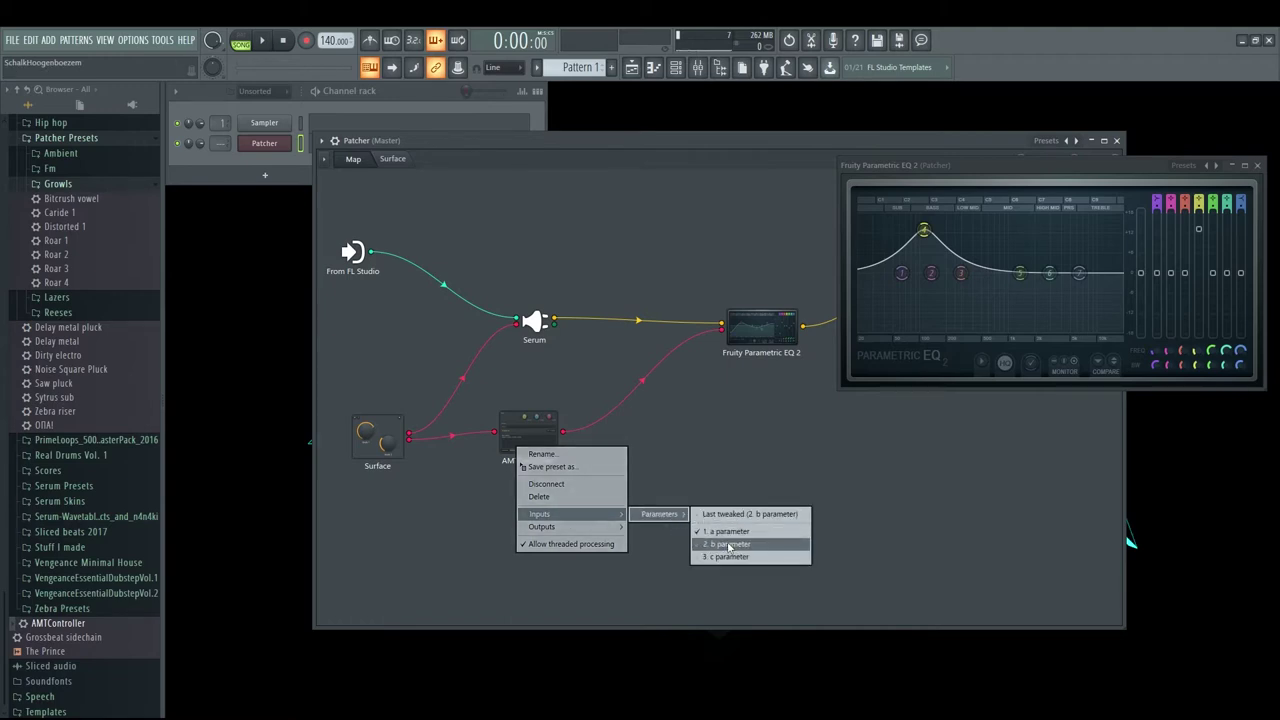
pyautogui.rightClick(495, 431)
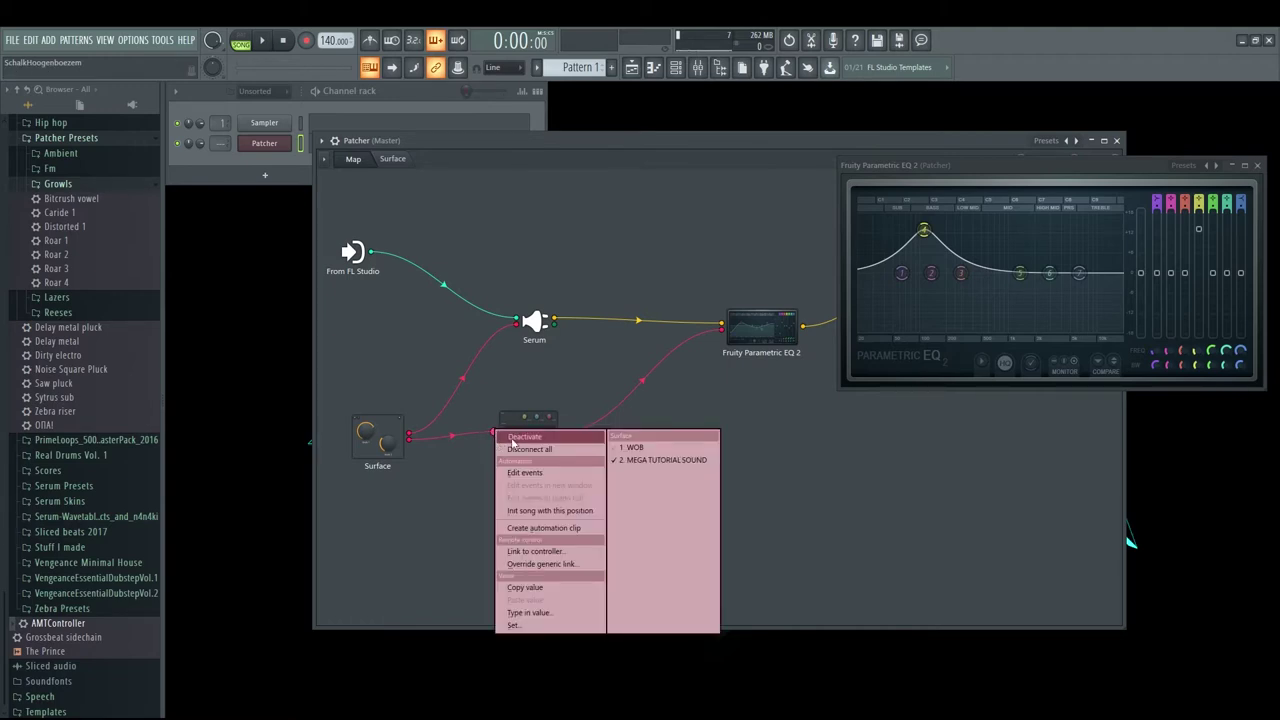
pyautogui.click(536, 439)
pyautogui.rightClick(525, 425)
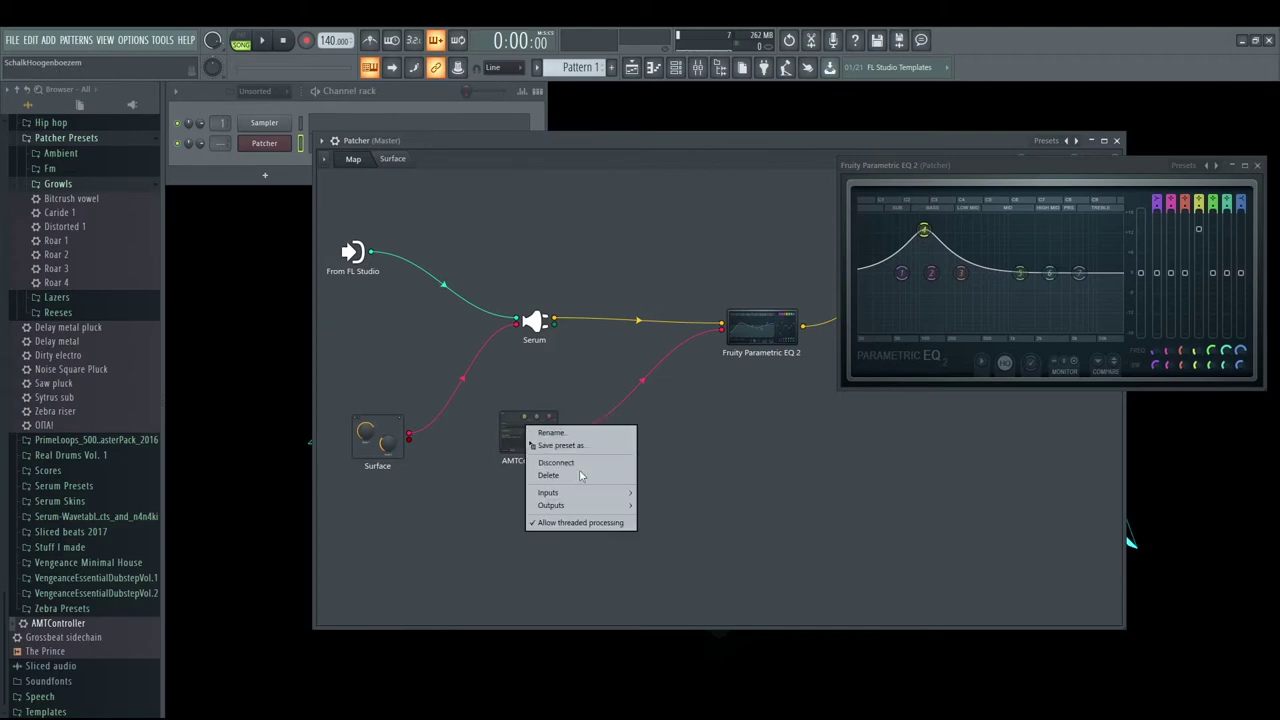
pyautogui.moveTo(603, 496)
pyautogui.moveTo(673, 503)
pyautogui.click(737, 523)
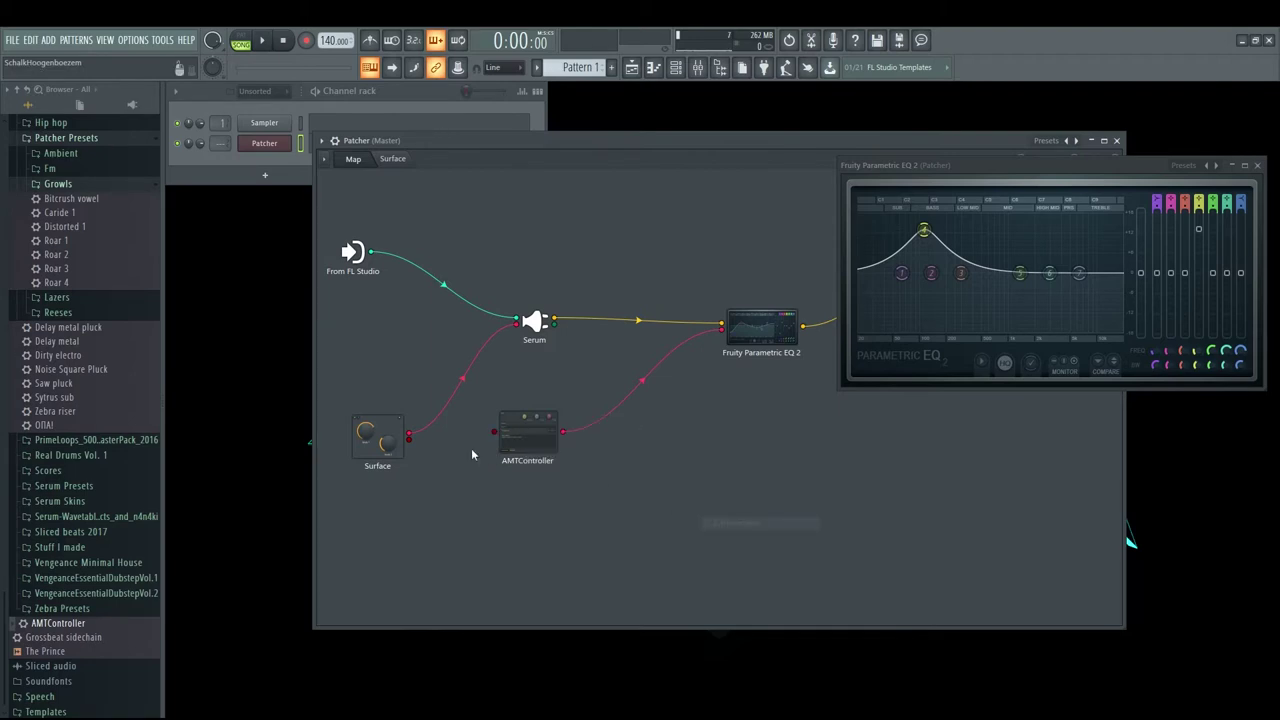
pyautogui.moveTo(409, 438); pyautogui.dragTo(494, 432)
pyautogui.click(395, 159)
# Step: Replace AMTController's b parameter input with the c parameter and link Surface's second output to it
pyautogui.click(354, 159)
pyautogui.rightClick(500, 437)
pyautogui.click(528, 448)
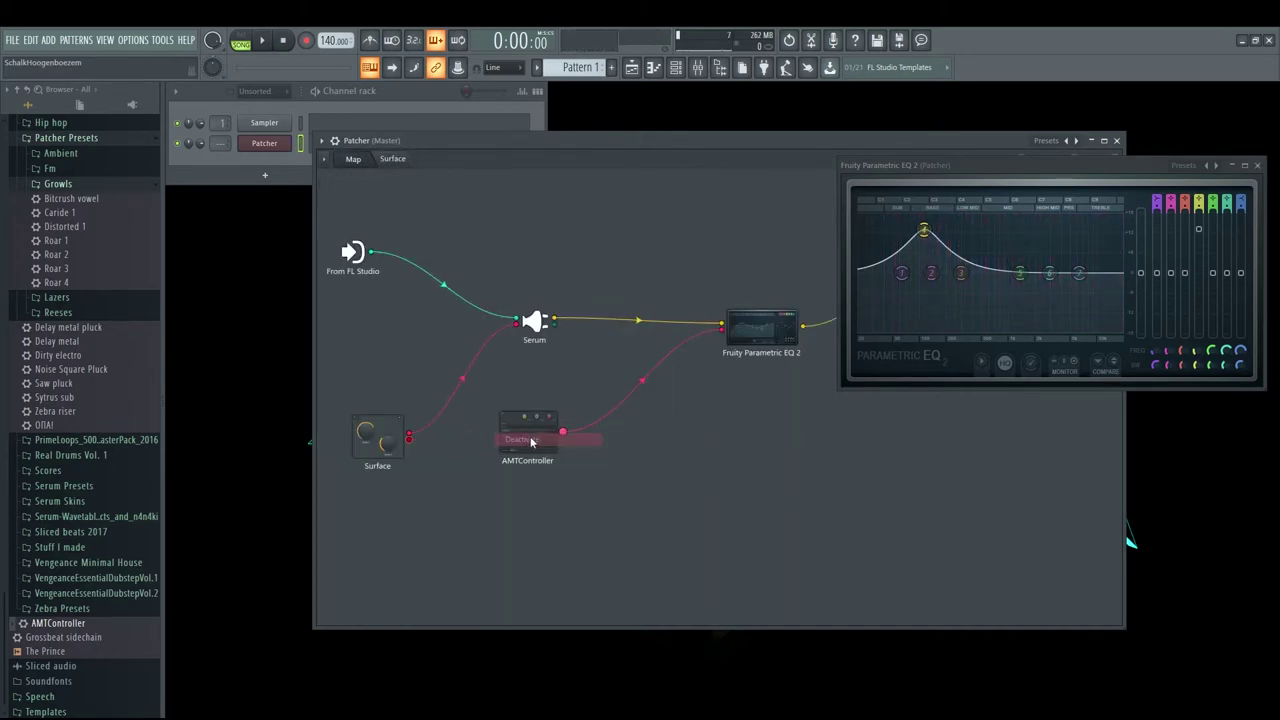
pyautogui.rightClick(525, 432)
pyautogui.moveTo(545, 494)
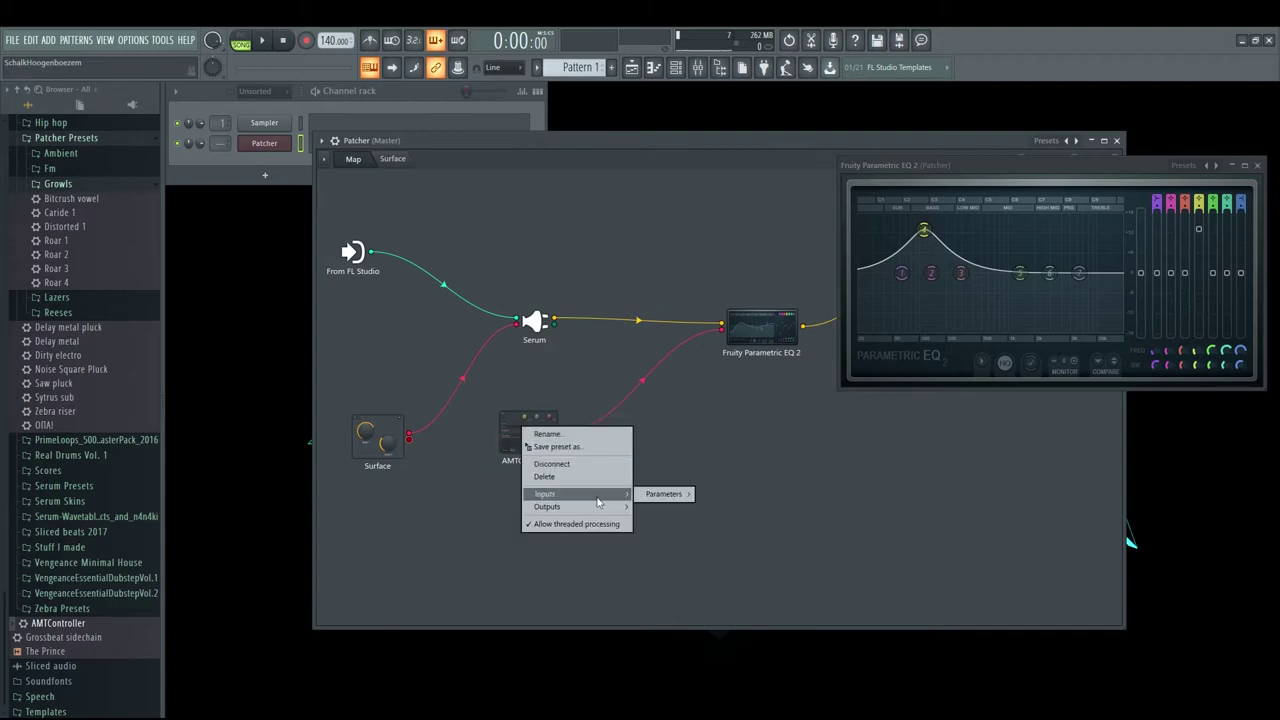
pyautogui.moveTo(665, 494)
pyautogui.click(735, 538)
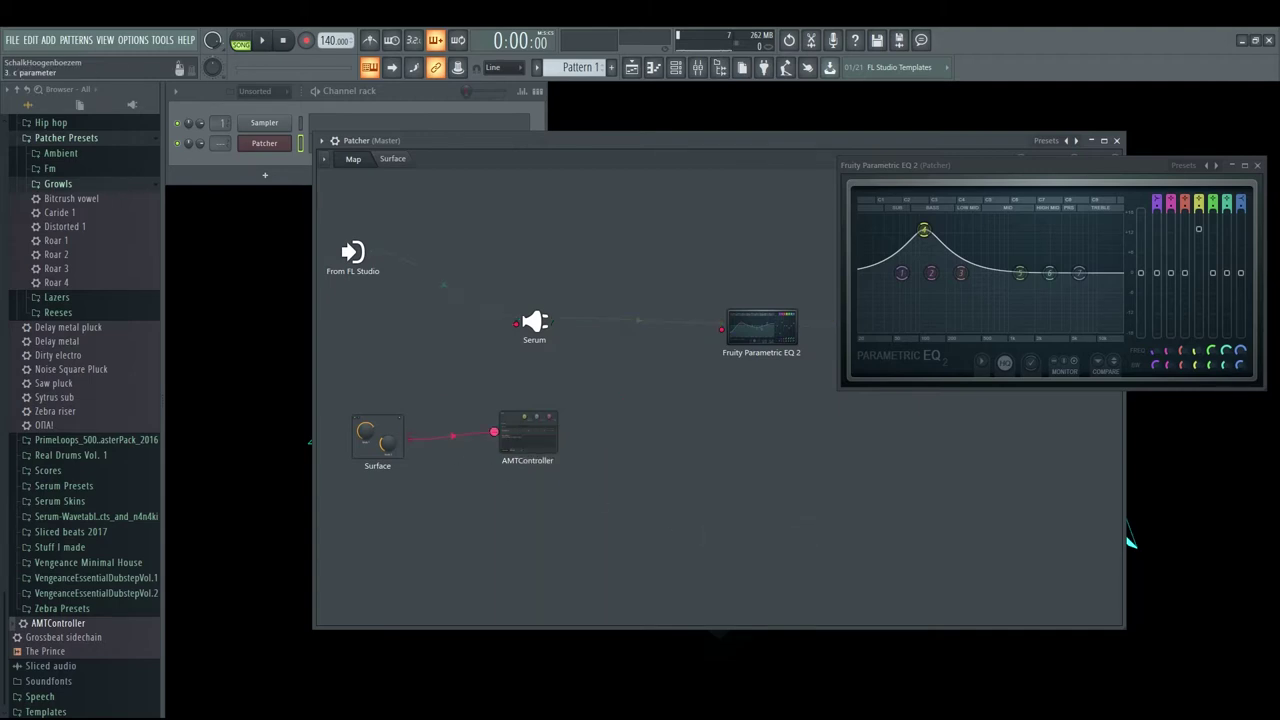
# Step: Set AMTController's c knob to 1.000 and place its window clear of the surface's WOB knob
pyautogui.doubleClick(532, 430)
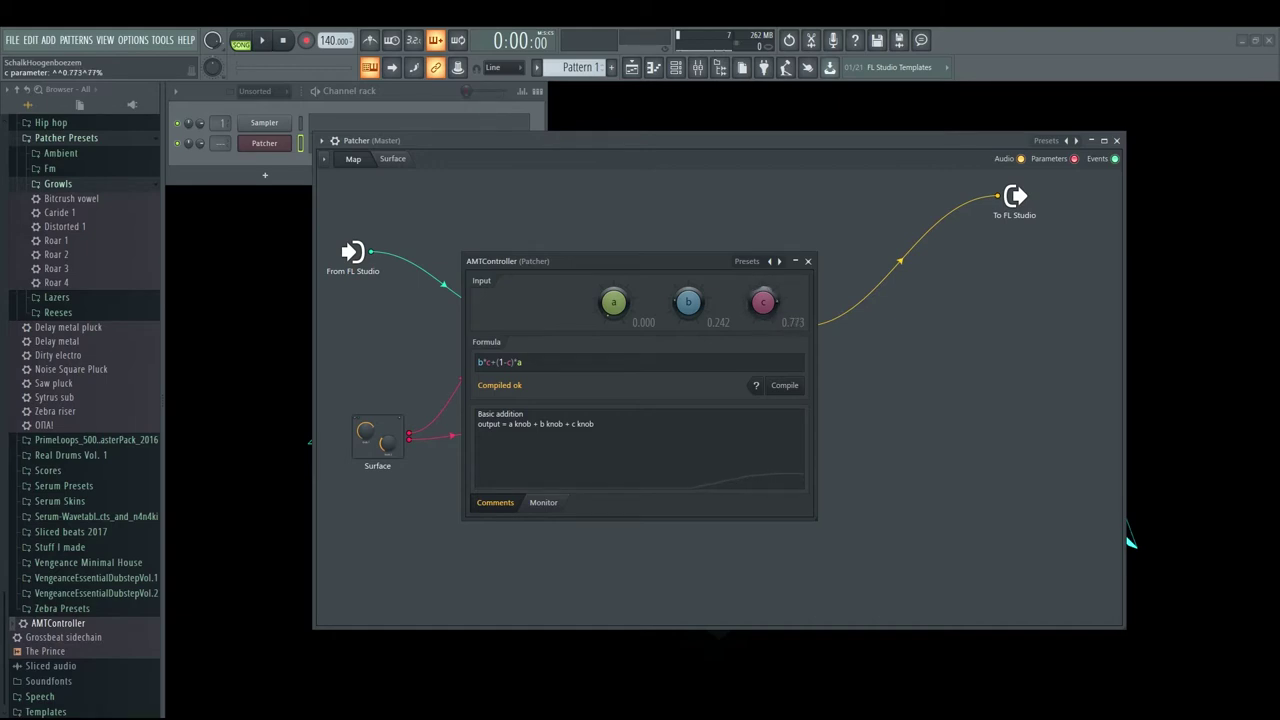
pyautogui.moveTo(763, 302); pyautogui.dragTo(763, 290)
pyautogui.moveTo(617, 256); pyautogui.dragTo(903, 380)
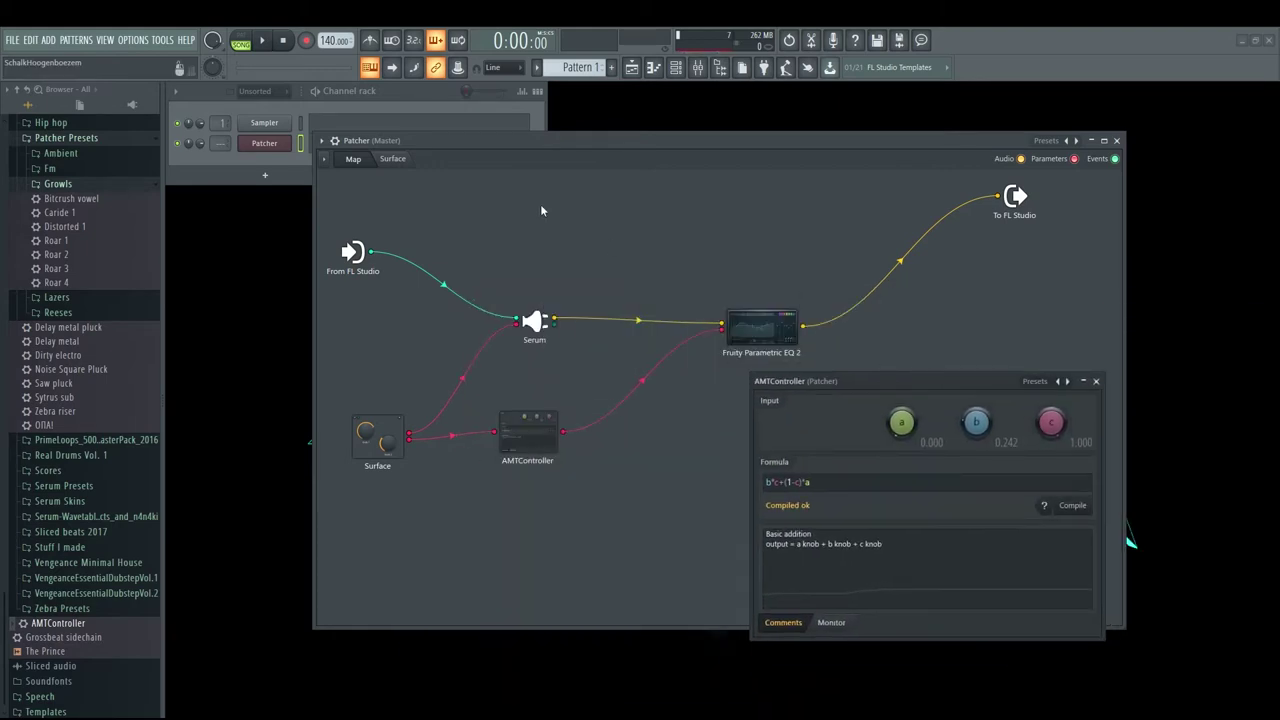
pyautogui.click(393, 159)
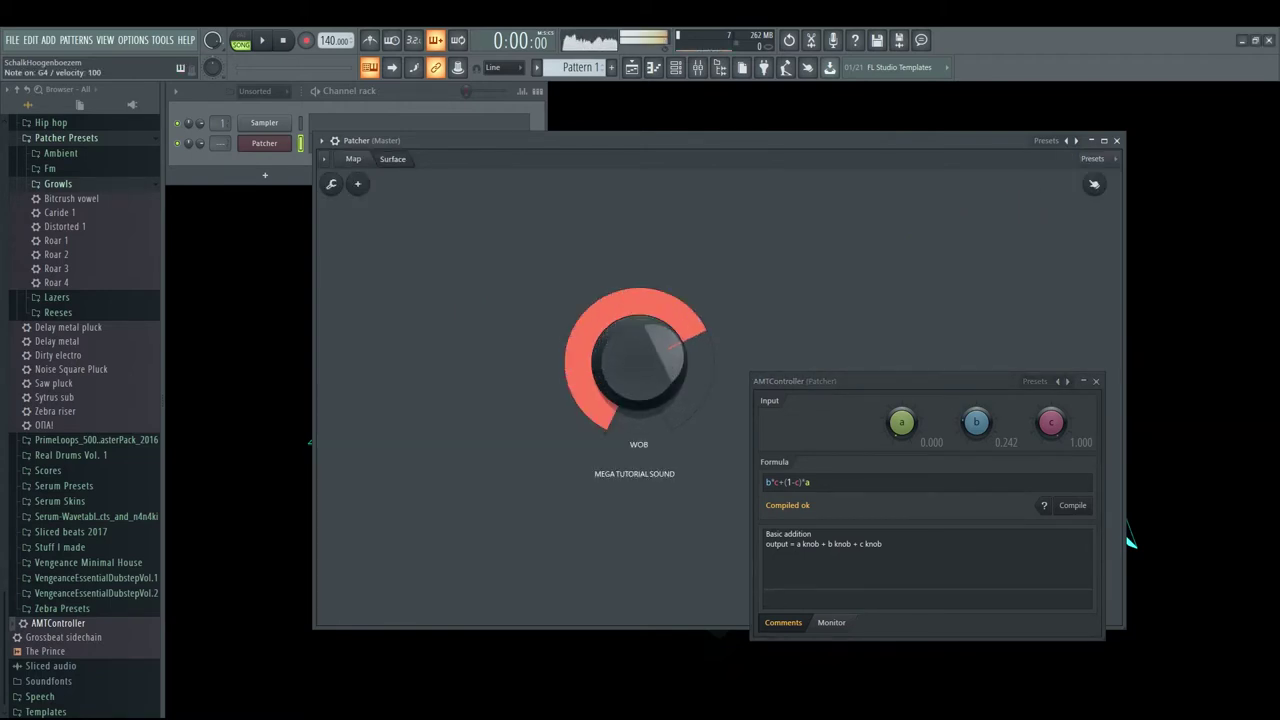
# Step: Set AMTController's c and b knobs to 0 and a to 0.594, testing the WOB knob while playing notes
pyautogui.moveTo(1036, 433); pyautogui.dragTo(1036, 530)
pyautogui.press('b')
pyautogui.moveTo(628, 368); pyautogui.dragTo(628, 300)
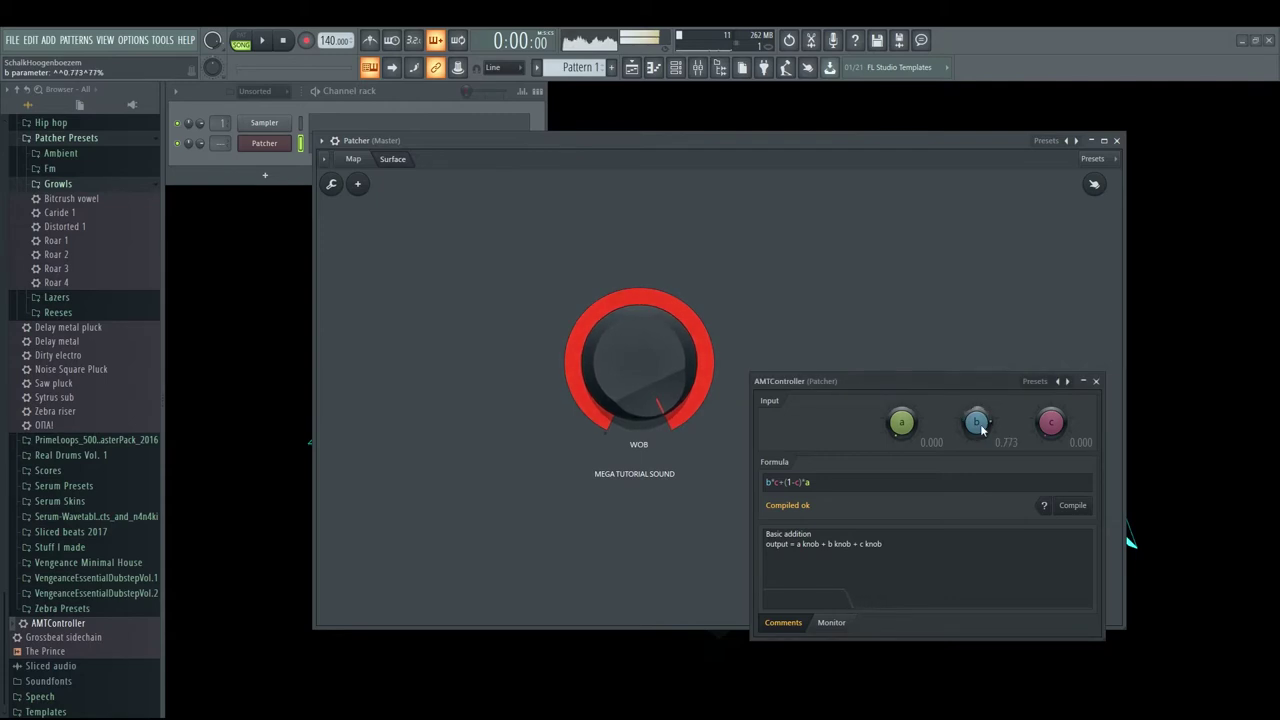
pyautogui.moveTo(979, 428)
pyautogui.mouseDown()
pyautogui.moveTo(979, 371)
pyautogui.moveTo(977, 432)
pyautogui.mouseUp()
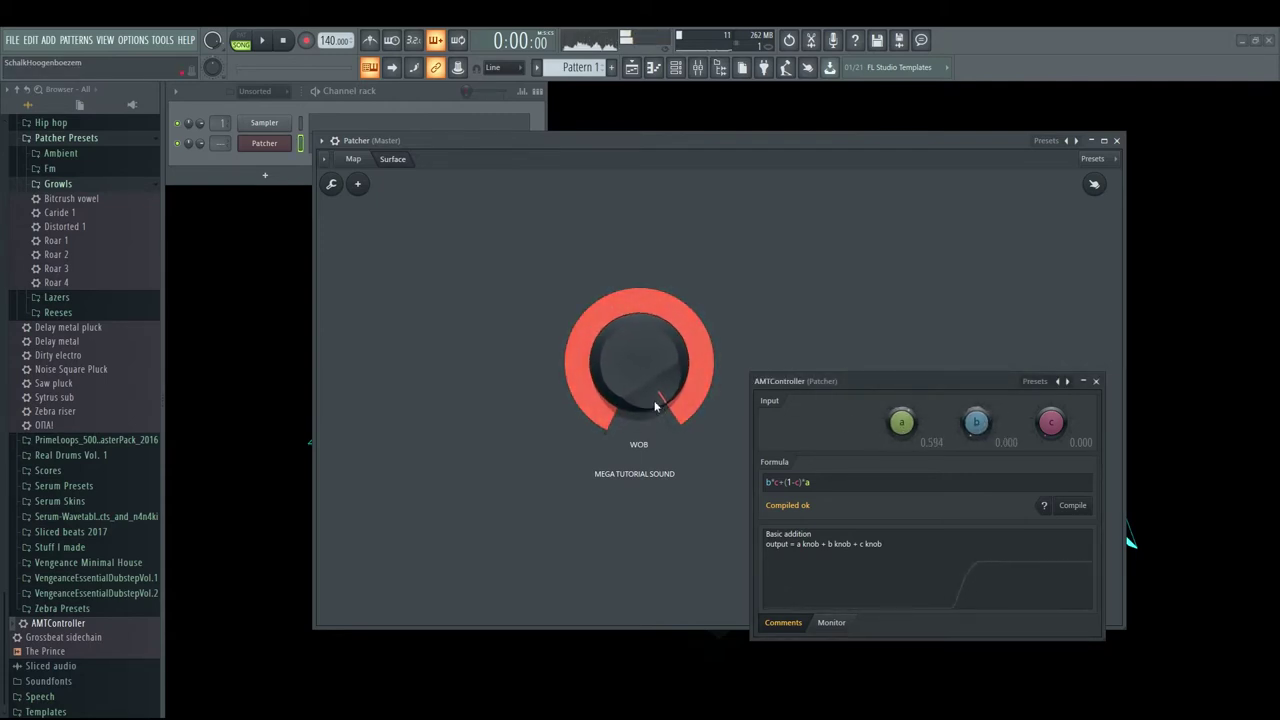
pyautogui.moveTo(654, 403); pyautogui.dragTo(654, 474)
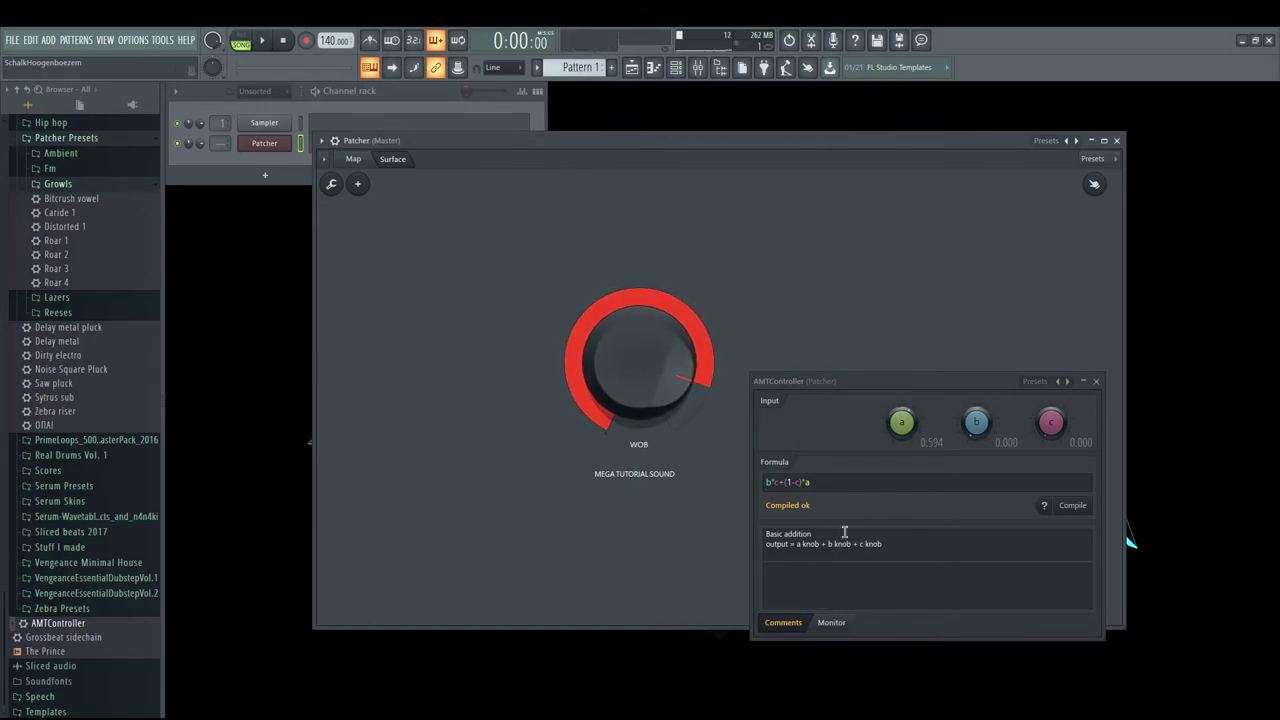
# Step: Delete AMTController from the map
pyautogui.click(353, 159)
pyautogui.rightClick(528, 440)
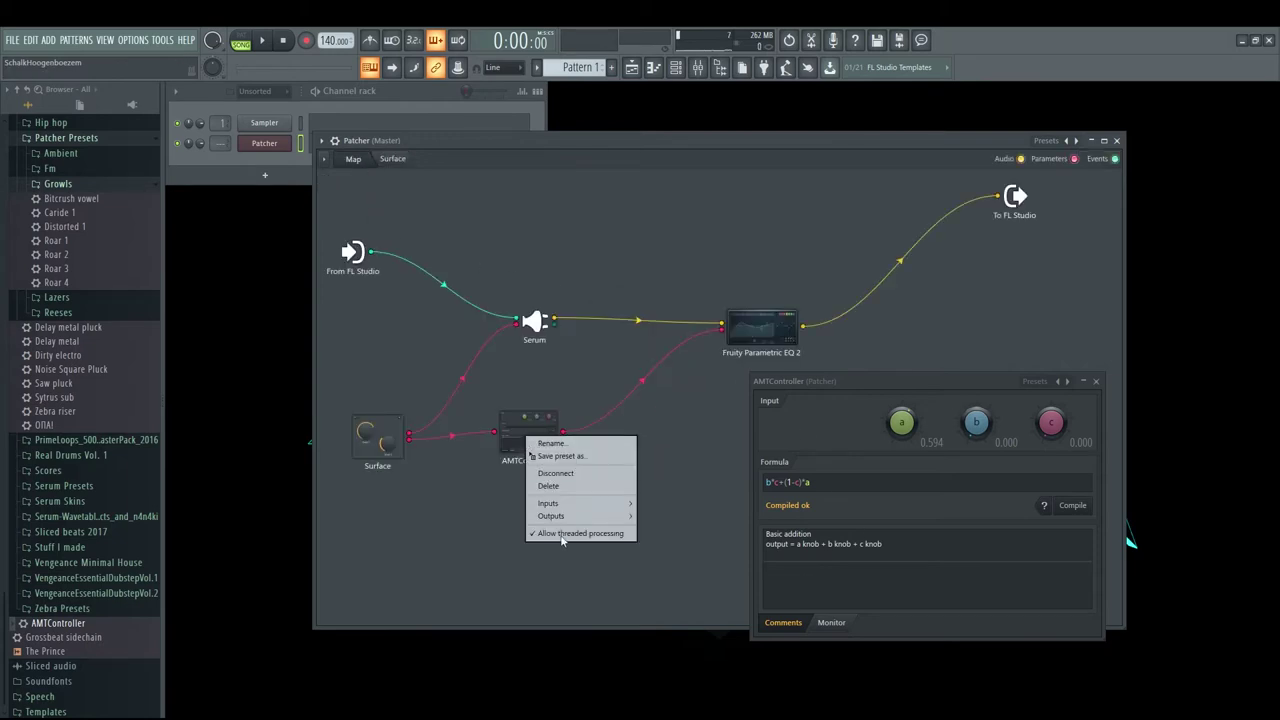
pyautogui.click(566, 488)
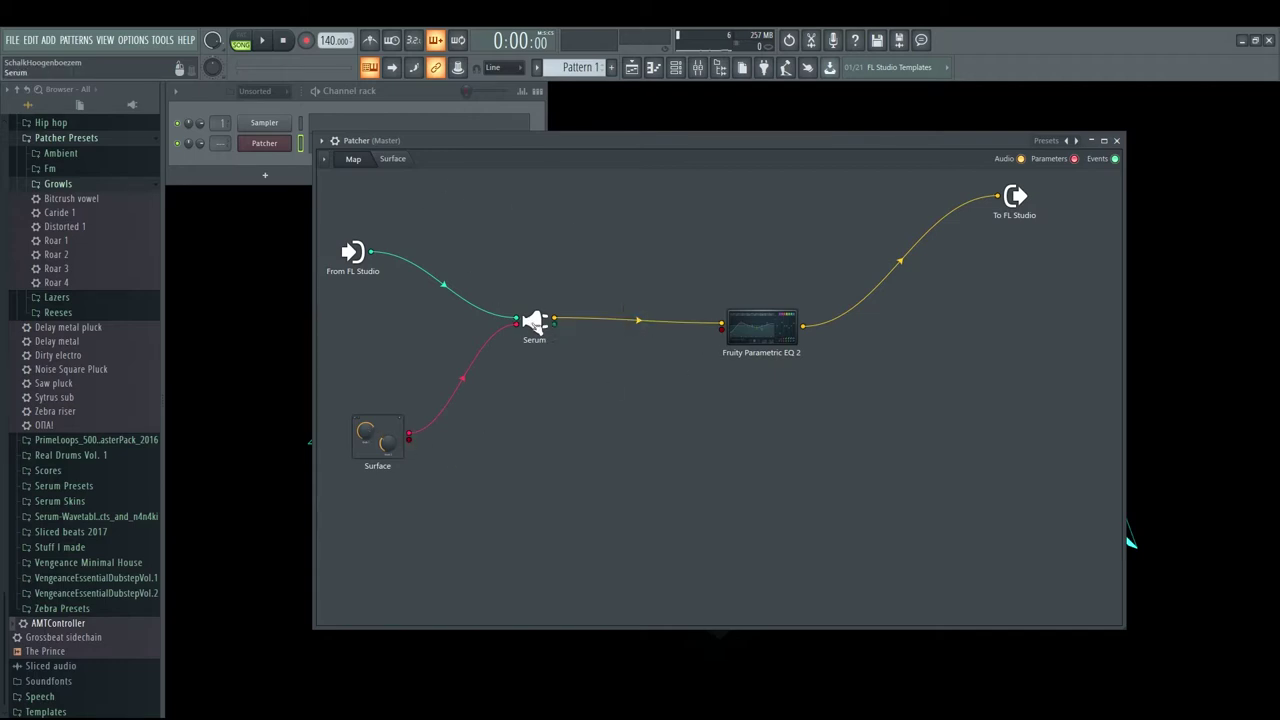
# Step: Move Serum slightly lower in the map and review its oscillator and macro settings
pyautogui.moveTo(532, 326); pyautogui.dragTo(528, 360)
pyautogui.click(530, 357)
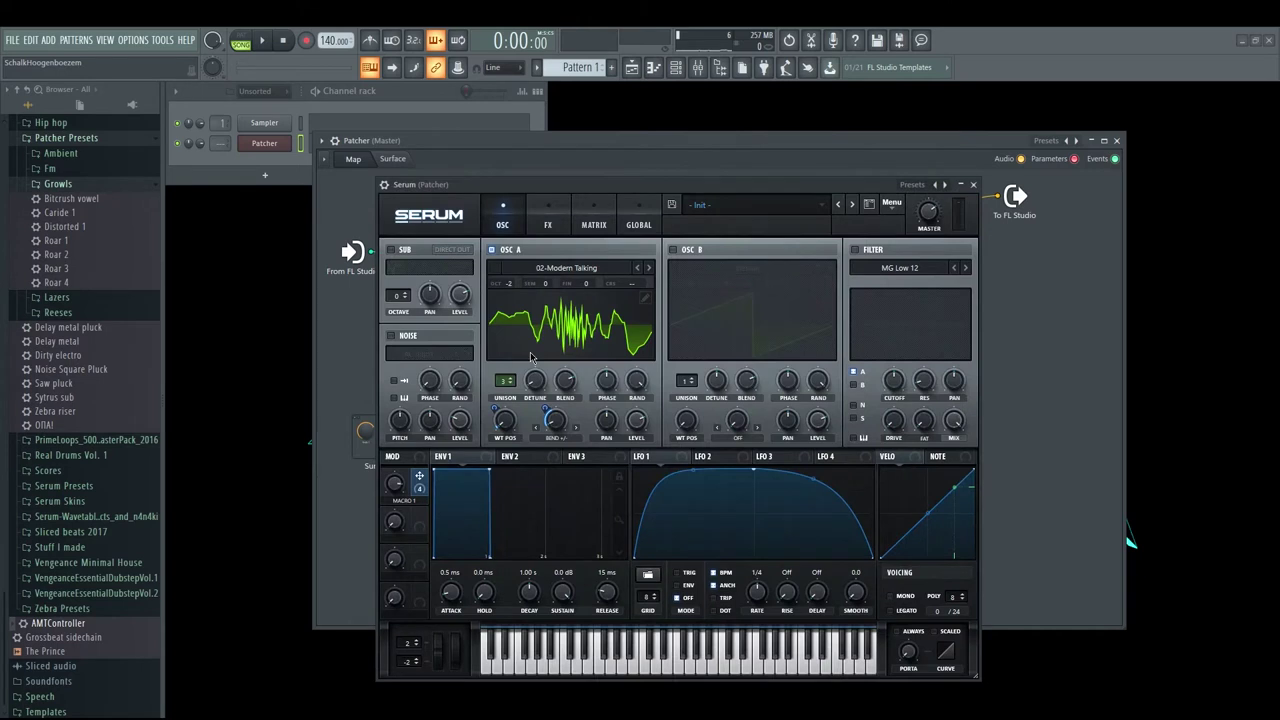
pyautogui.click(972, 184)
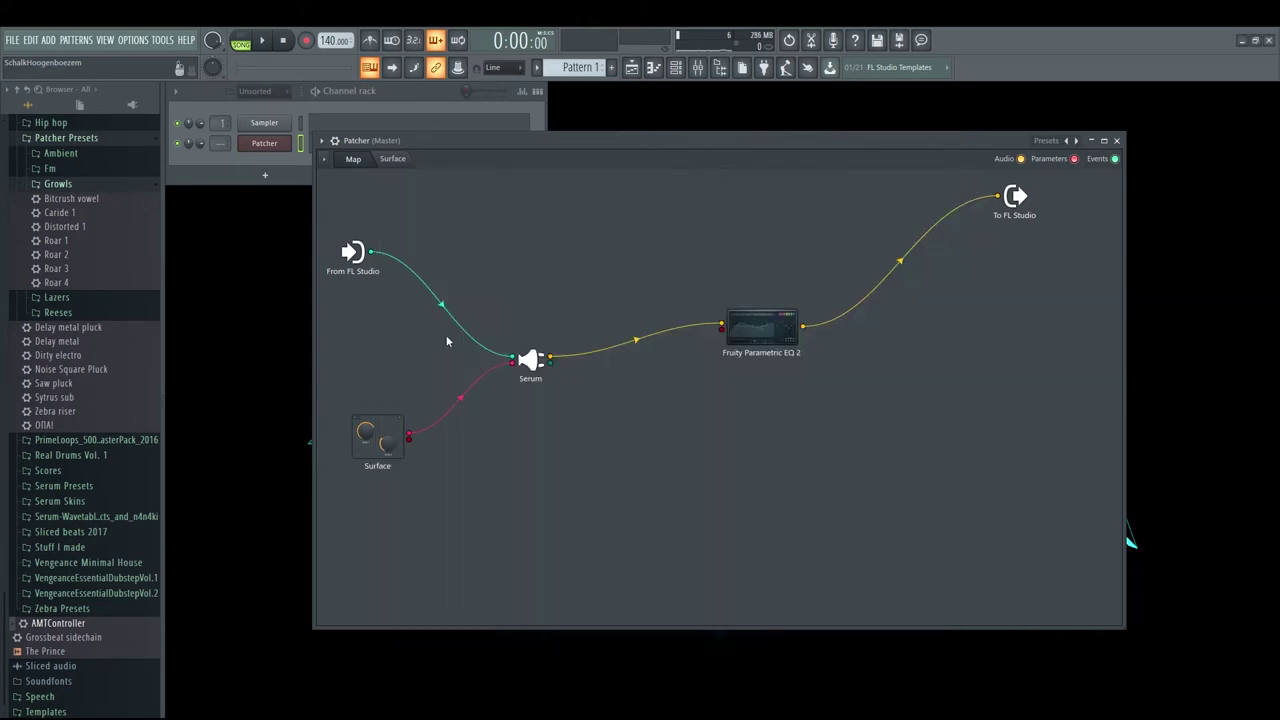
pyautogui.rightClick(532, 360)
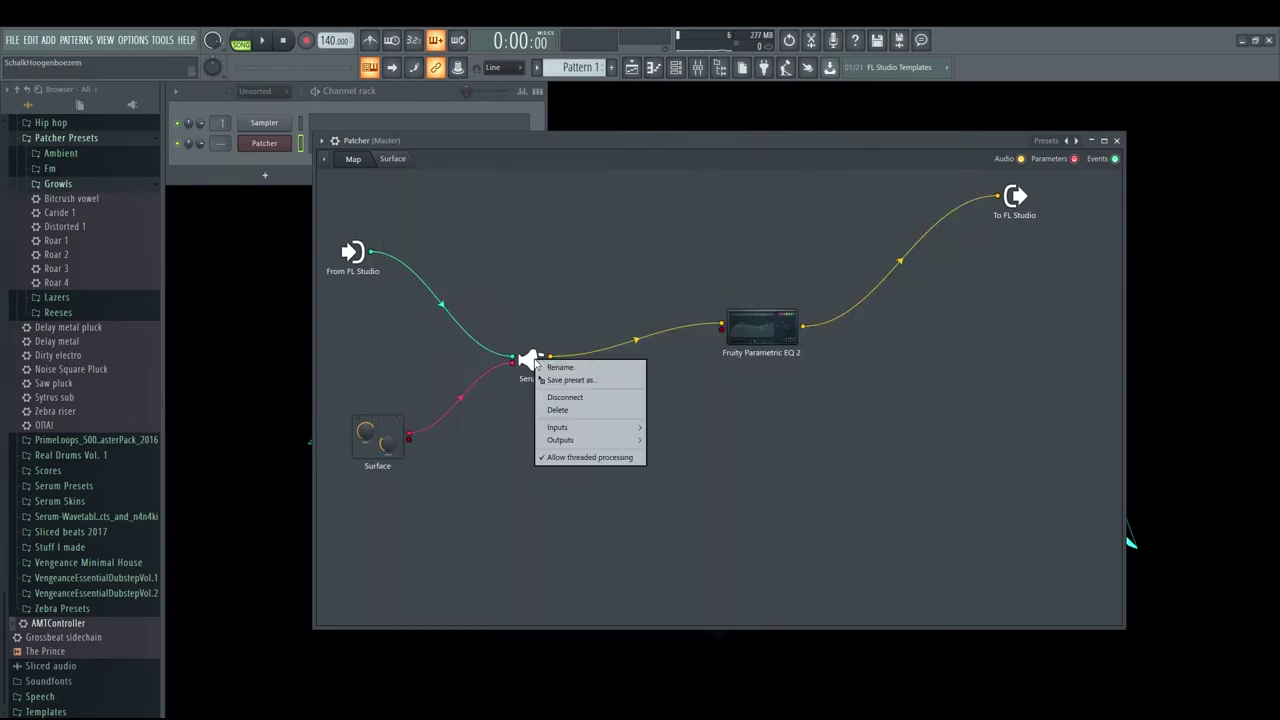
pyautogui.click(530, 358)
pyautogui.click(530, 358)
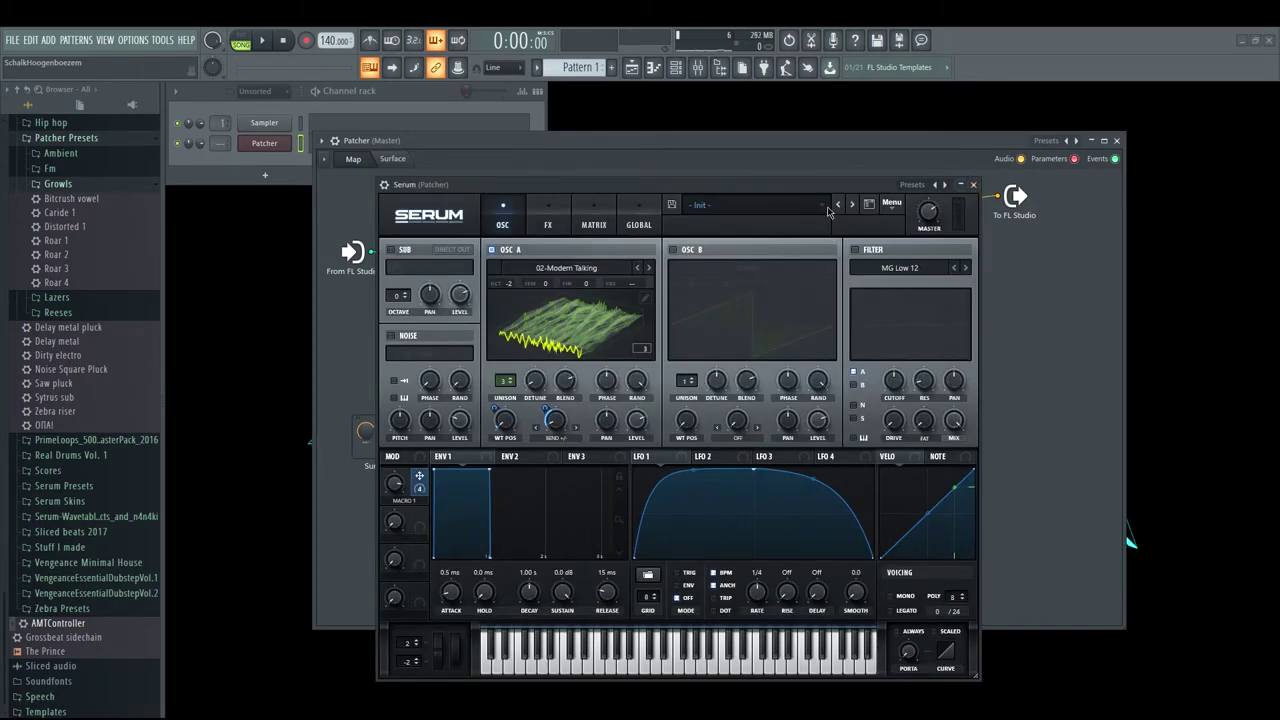
pyautogui.click(973, 184)
# Step: Add a second Serum to the map below the first and load the user preset School bass
pyautogui.press('F8')
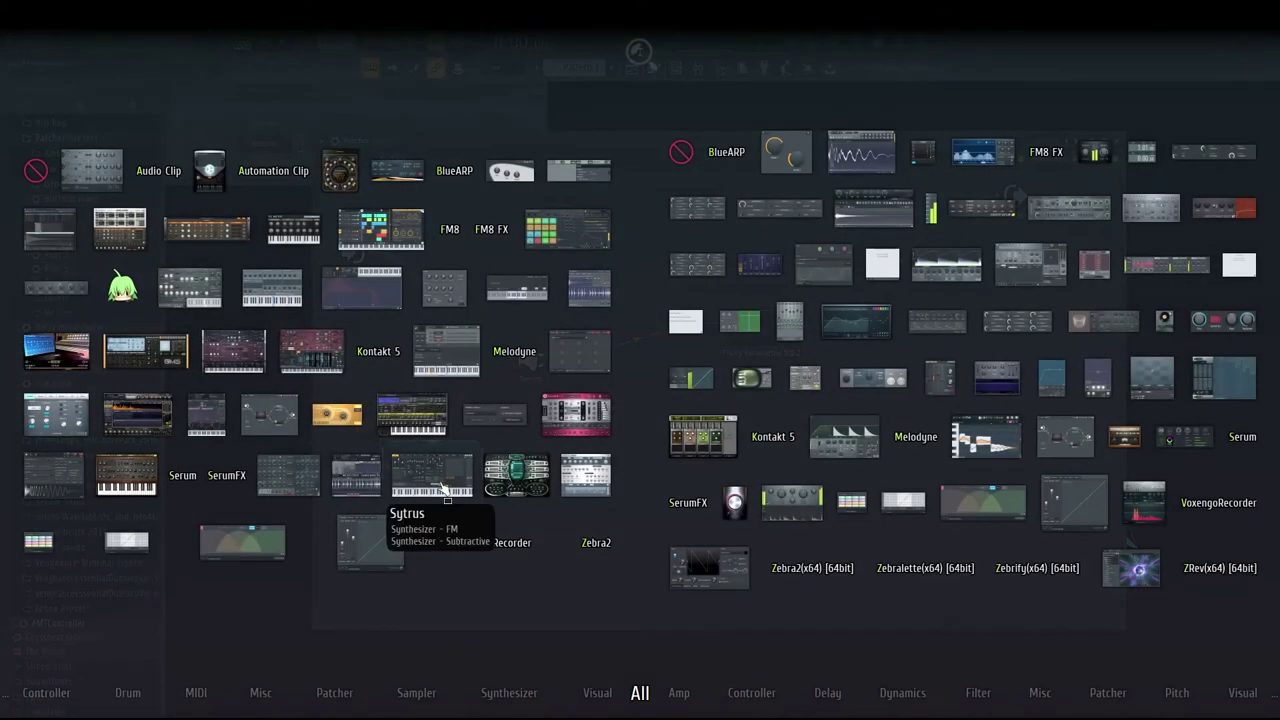
pyautogui.moveTo(181, 484); pyautogui.dragTo(543, 448)
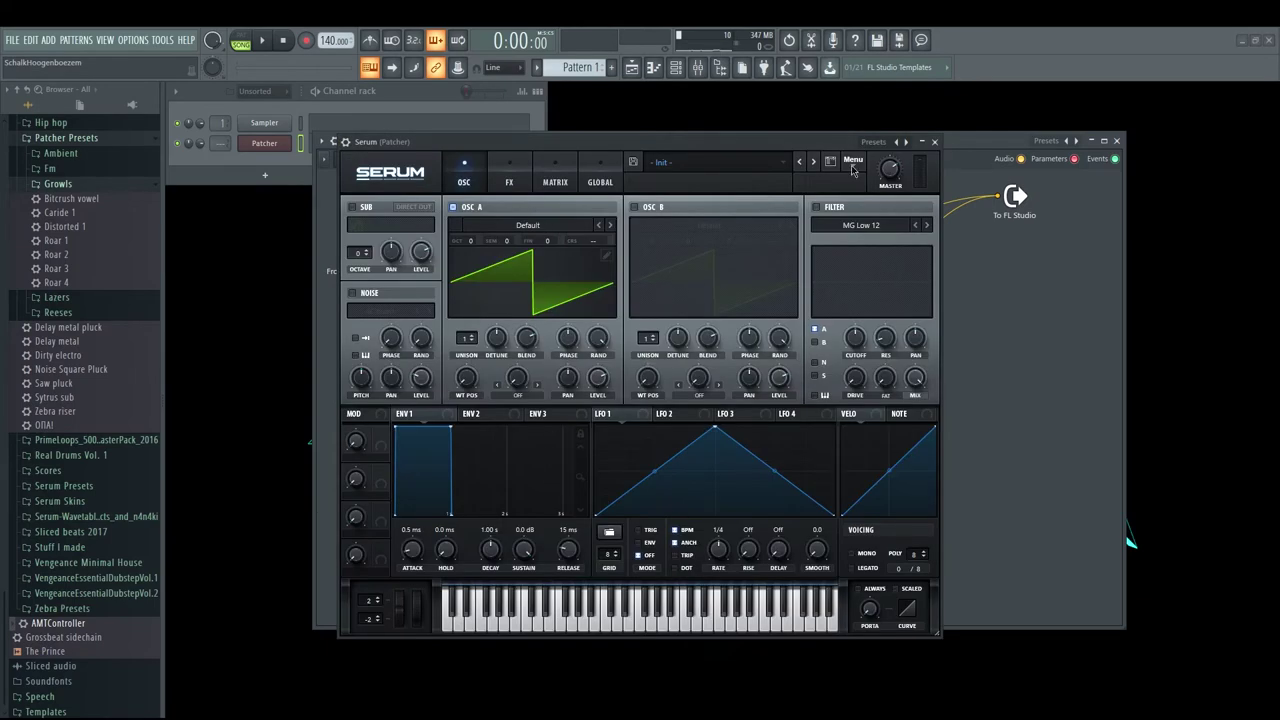
pyautogui.click(668, 168)
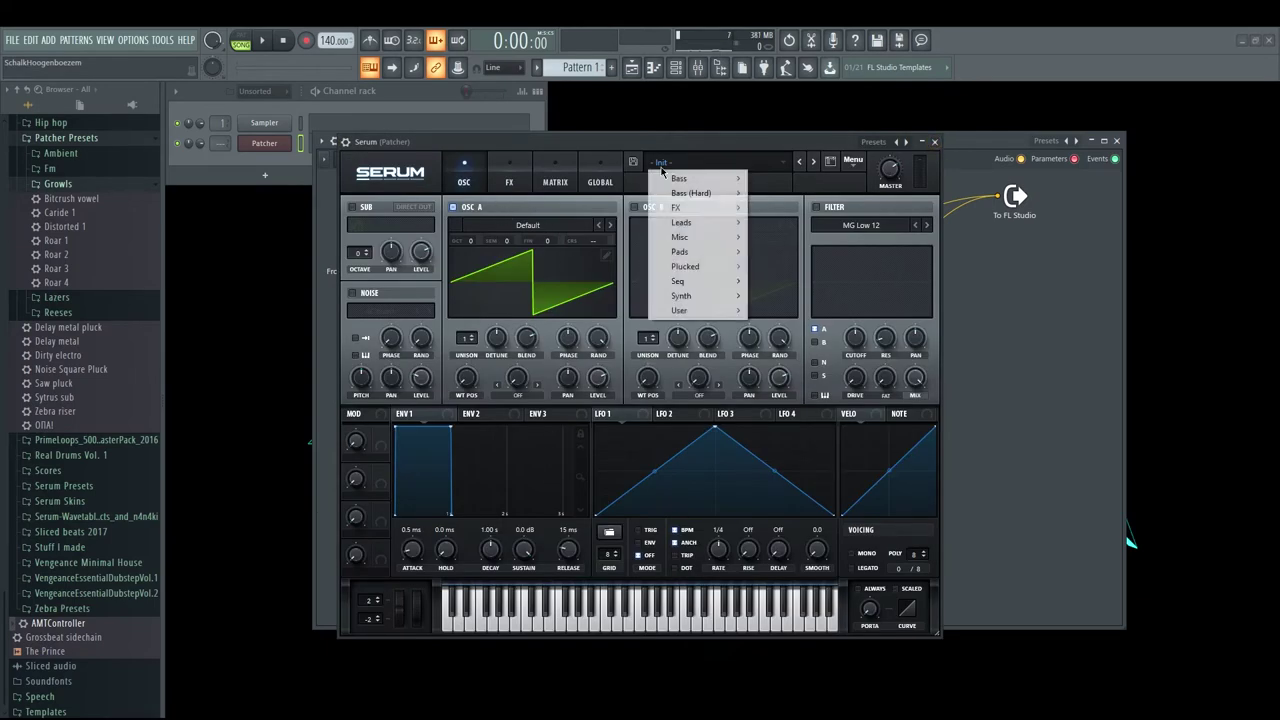
pyautogui.moveTo(725, 314)
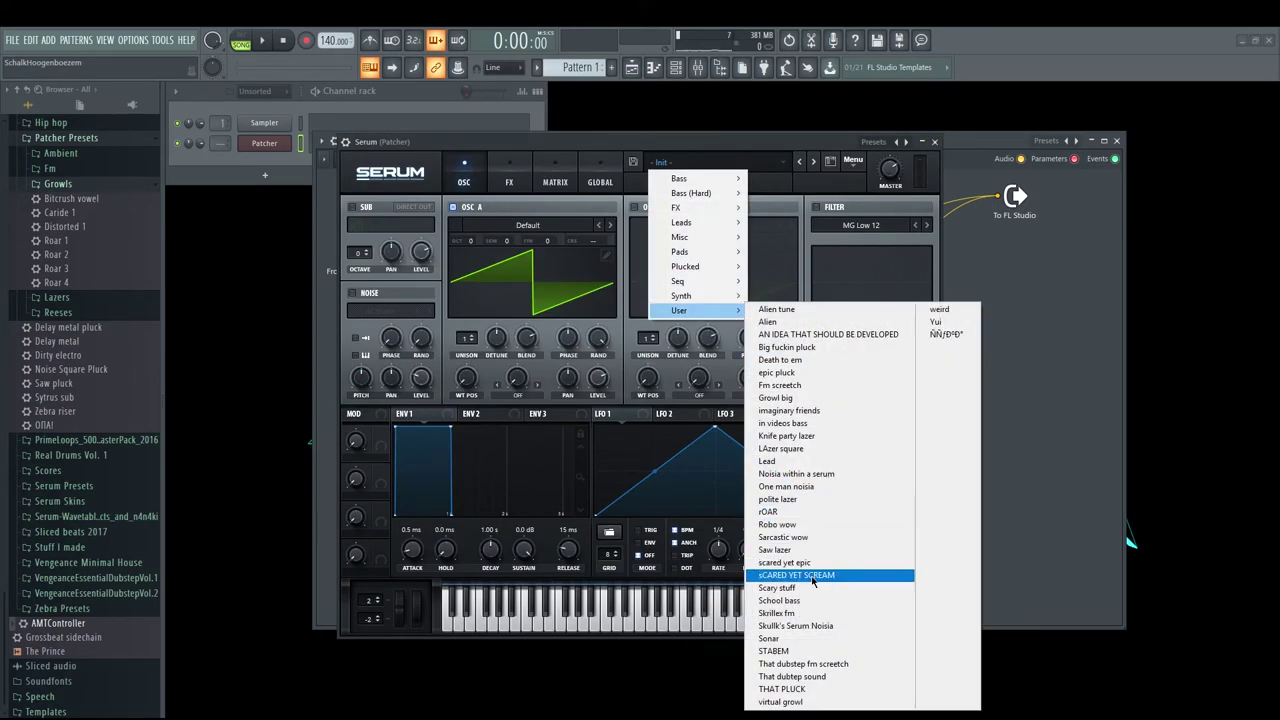
pyautogui.click(799, 605)
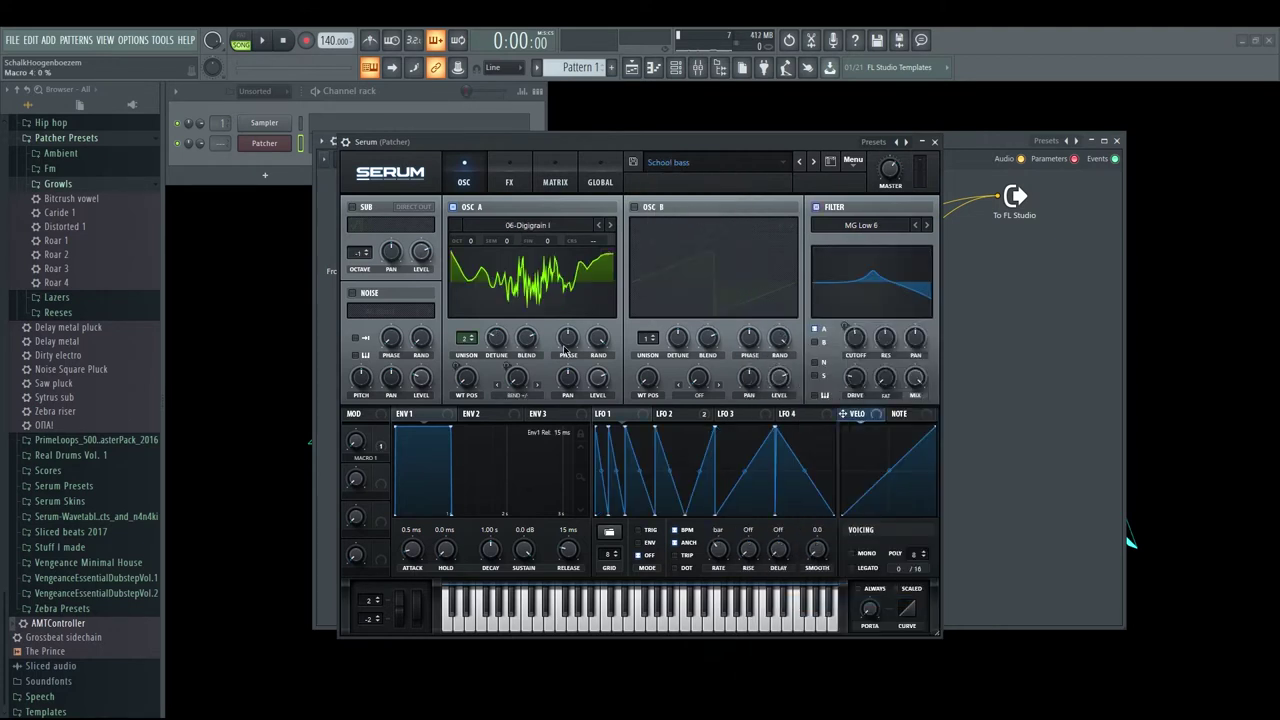
# Step: Move Parametric EQ 2 up above the first Serum in the map and reopen the second Serum
pyautogui.click(934, 141)
pyautogui.moveTo(760, 325); pyautogui.dragTo(657, 228)
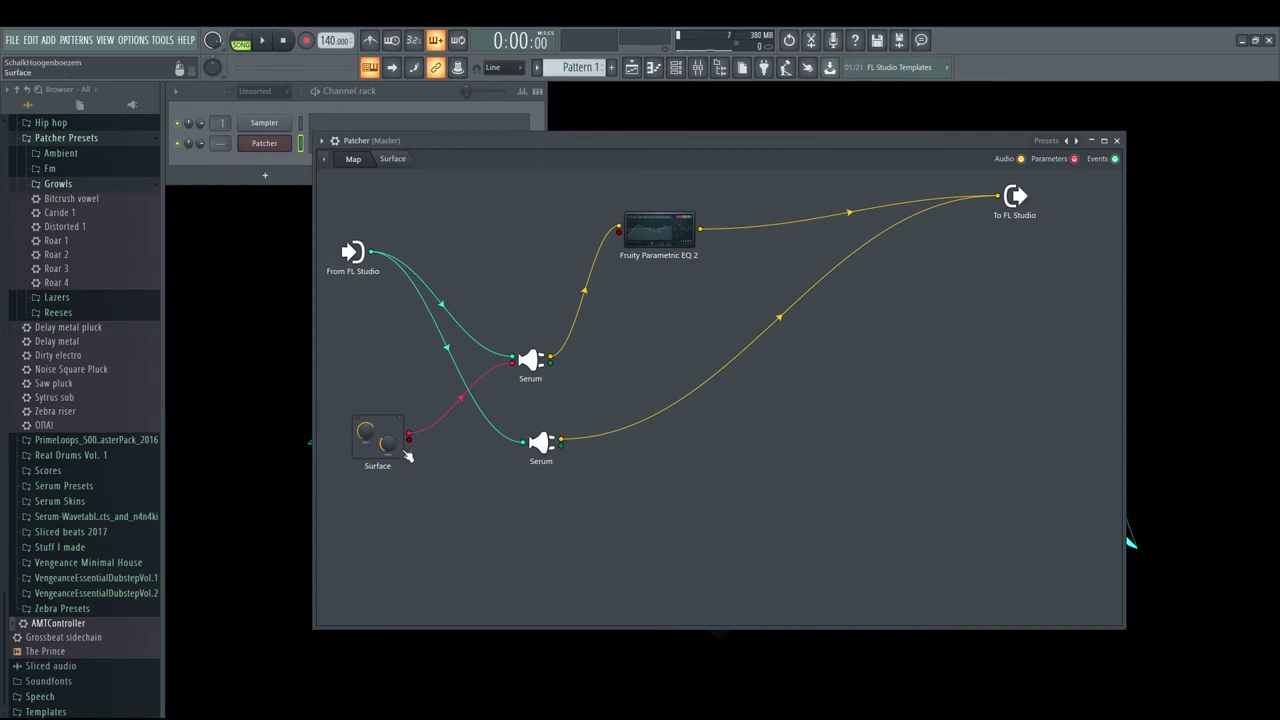
pyautogui.doubleClick(548, 455)
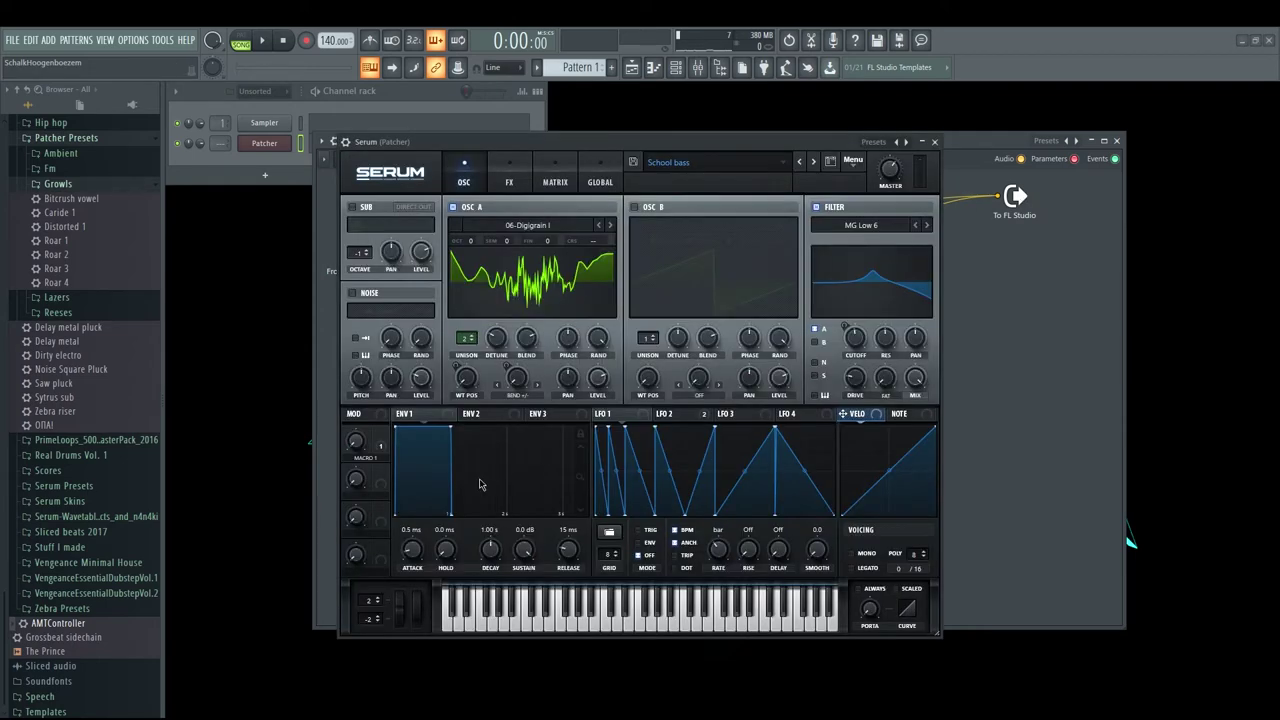
# Step: Expose Macro 1 as a parameter input on the lower Serum and connect the Surface's WOB output to it
pyautogui.rightClick(358, 440)
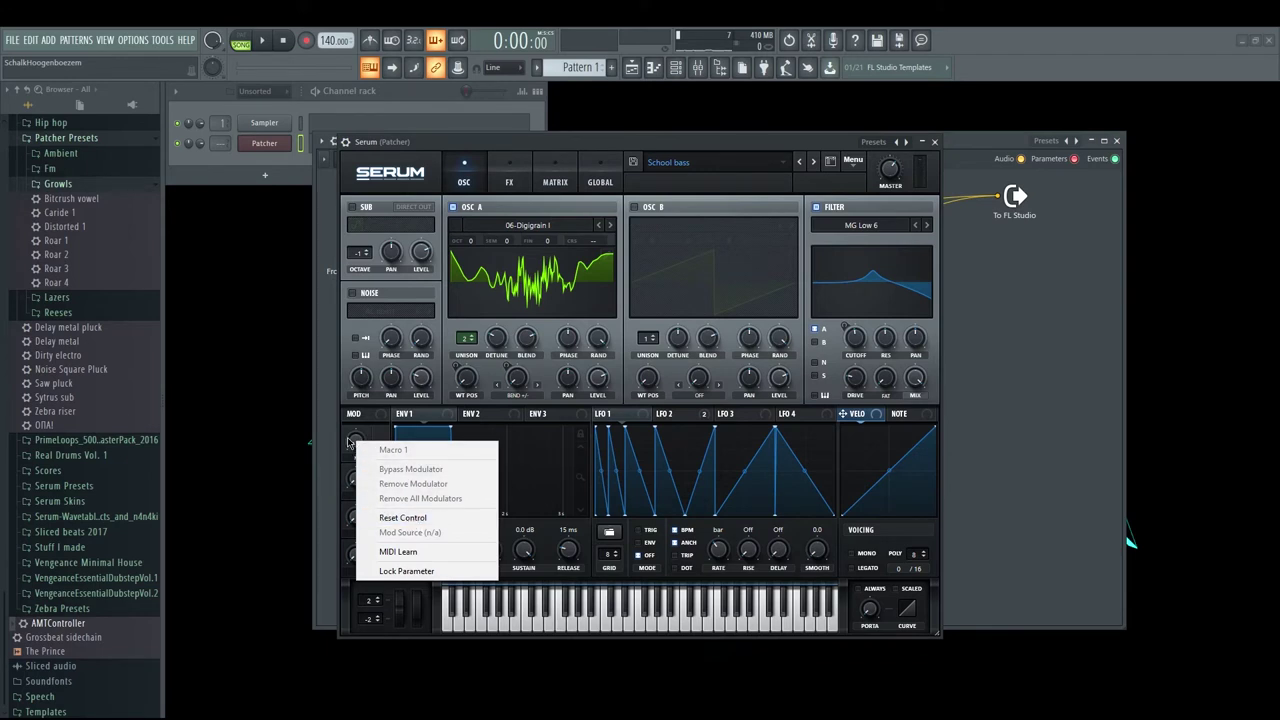
pyautogui.moveTo(350, 440); pyautogui.dragTo(360, 380)
pyautogui.click(934, 141)
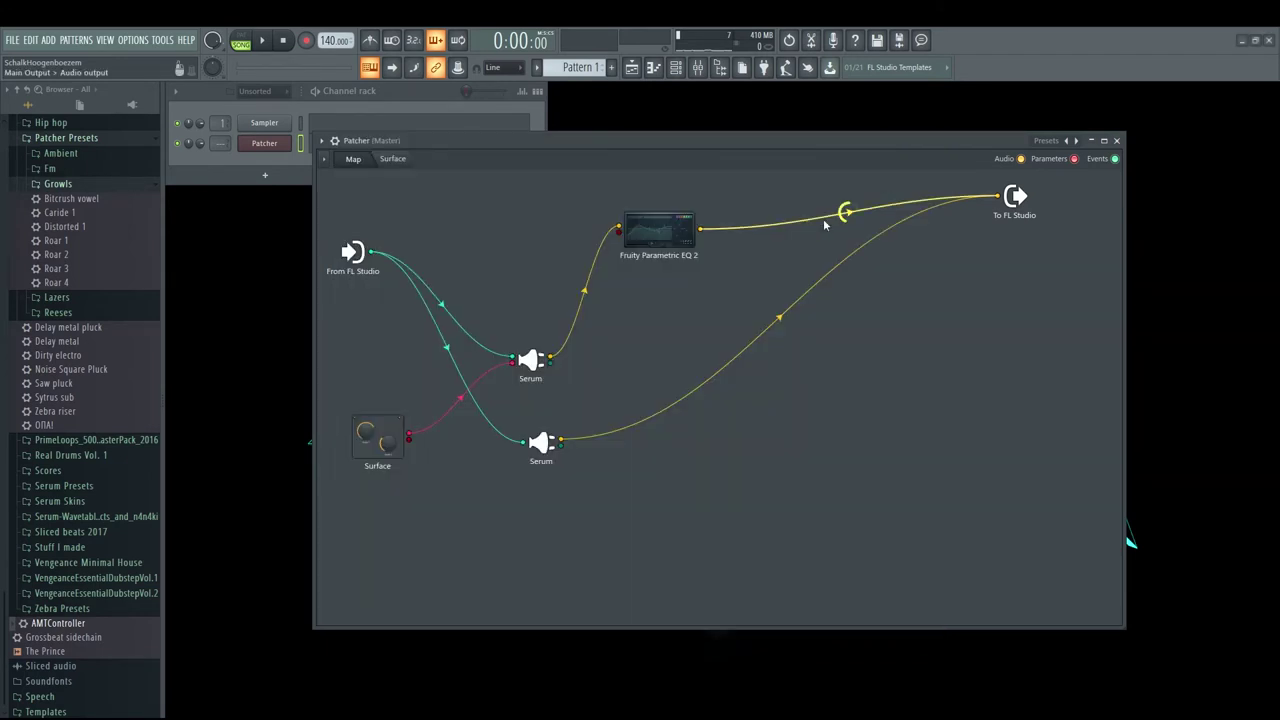
pyautogui.rightClick(540, 445)
pyautogui.moveTo(578, 511)
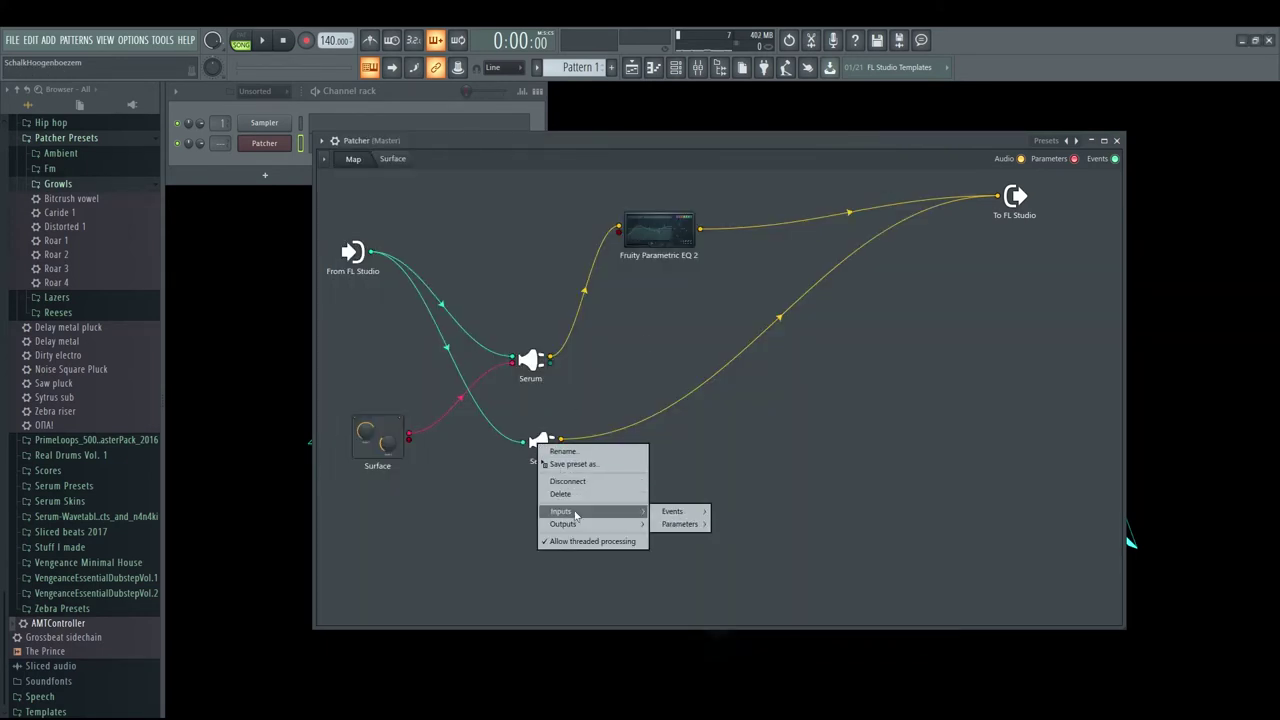
pyautogui.moveTo(688, 513)
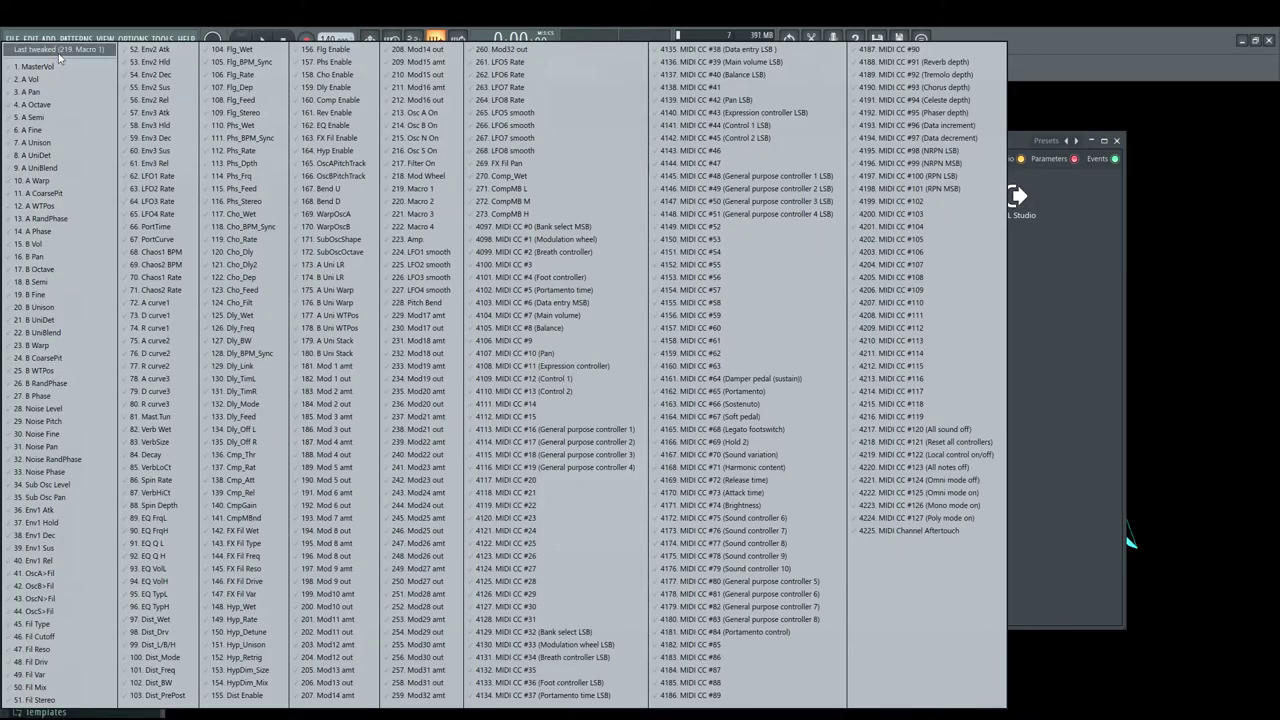
pyautogui.click(60, 49)
pyautogui.moveTo(409, 437); pyautogui.dragTo(523, 443)
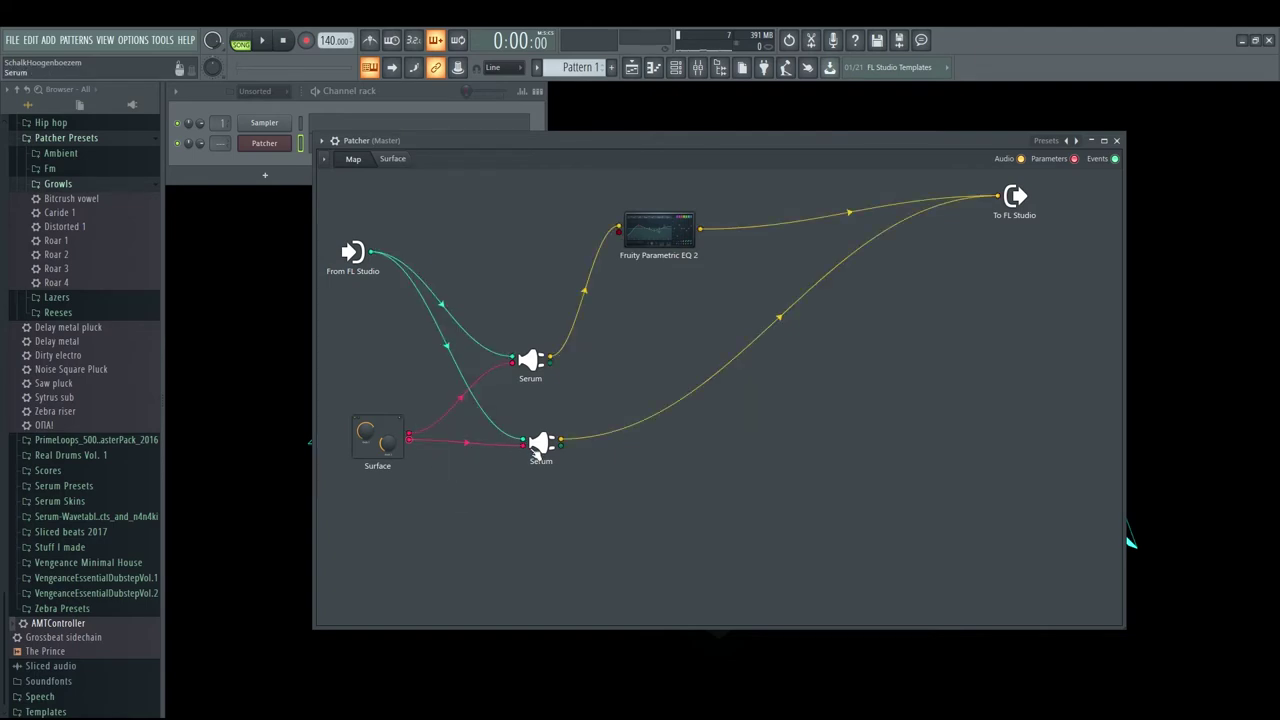
pyautogui.moveTo(410, 433); pyautogui.dragTo(523, 445)
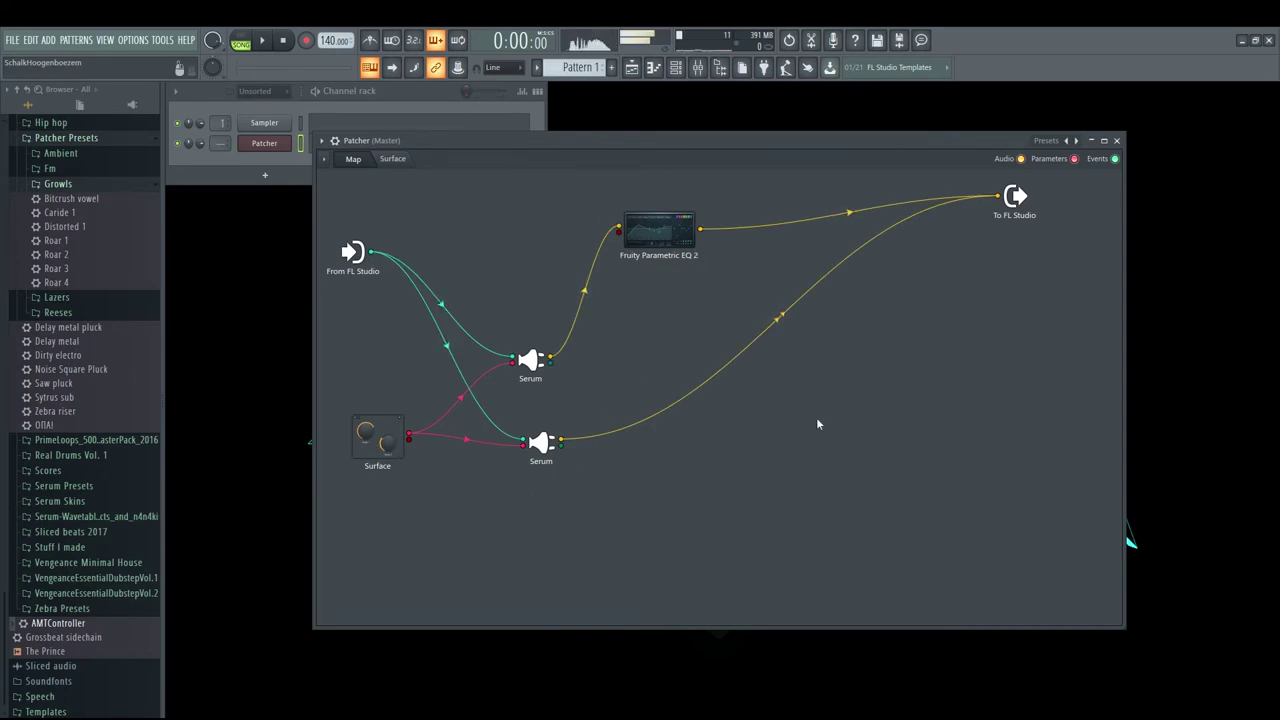
# Step: Add Maximus to the map, feed Parametric EQ 2 and the lower Serum into it, and connect its output to To FL Studio
pyautogui.hotkey('alt', 'p')
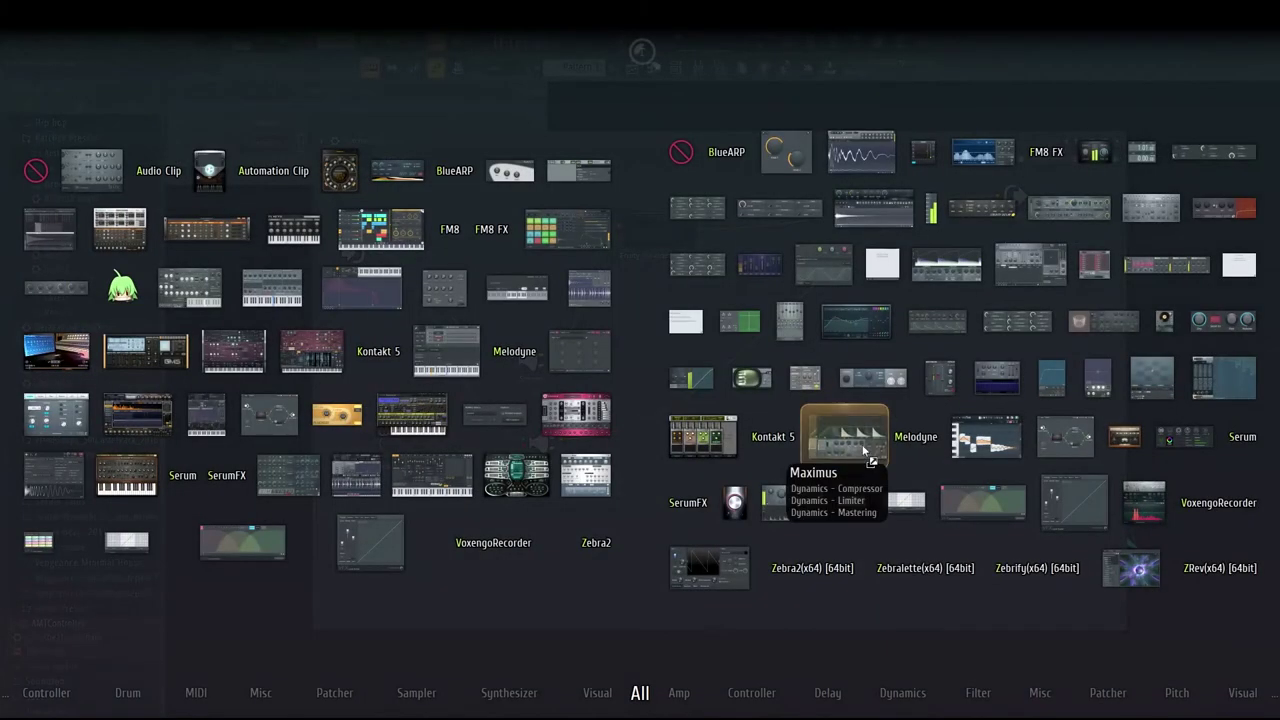
pyautogui.moveTo(866, 452); pyautogui.dragTo(883, 291)
pyautogui.moveTo(998, 196); pyautogui.dragTo(843, 290)
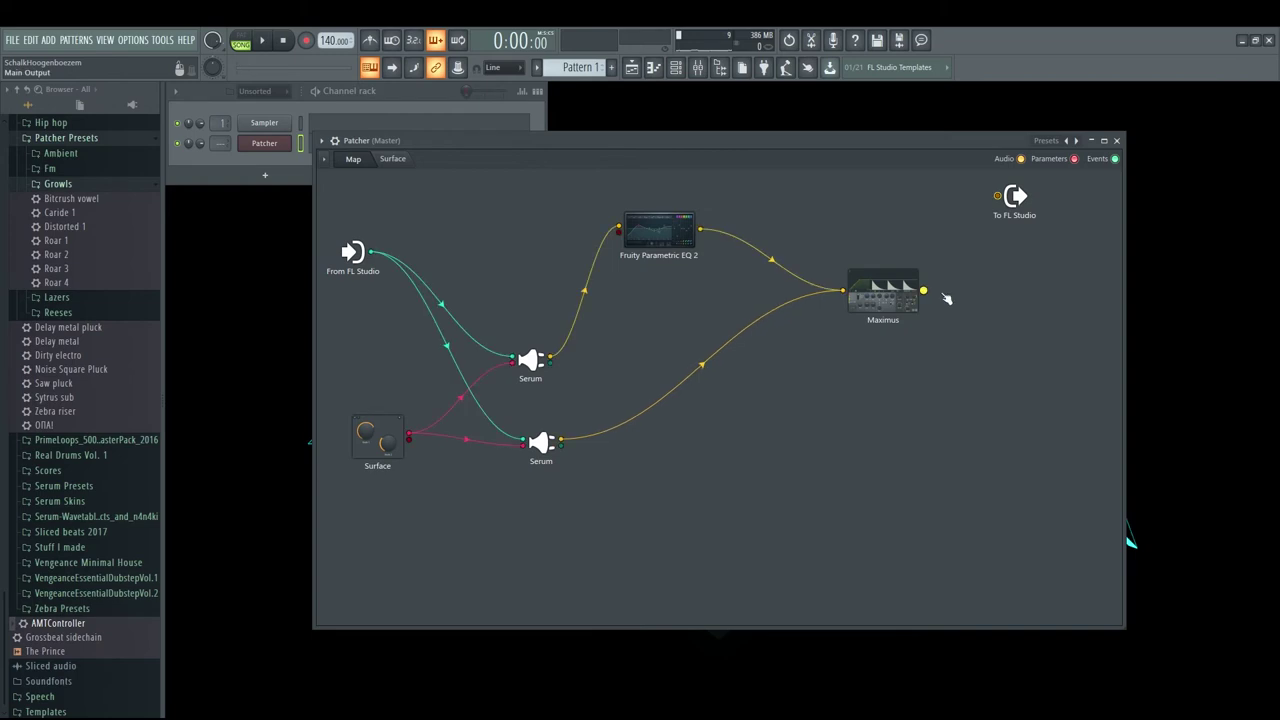
pyautogui.moveTo(922, 290); pyautogui.dragTo(998, 197)
# Step: Raise the last point of the master compression curve in Maximus toward the top of the graph
pyautogui.click(883, 290)
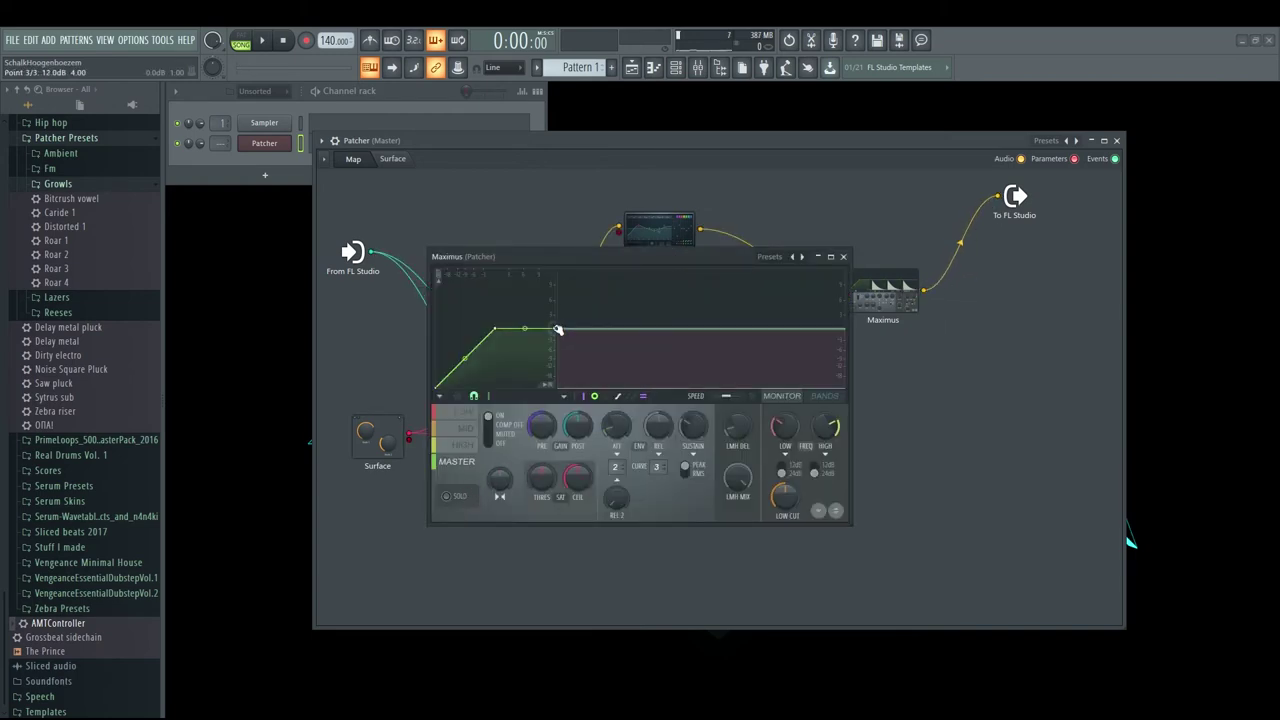
pyautogui.moveTo(557, 331); pyautogui.dragTo(557, 270)
pyautogui.click(843, 256)
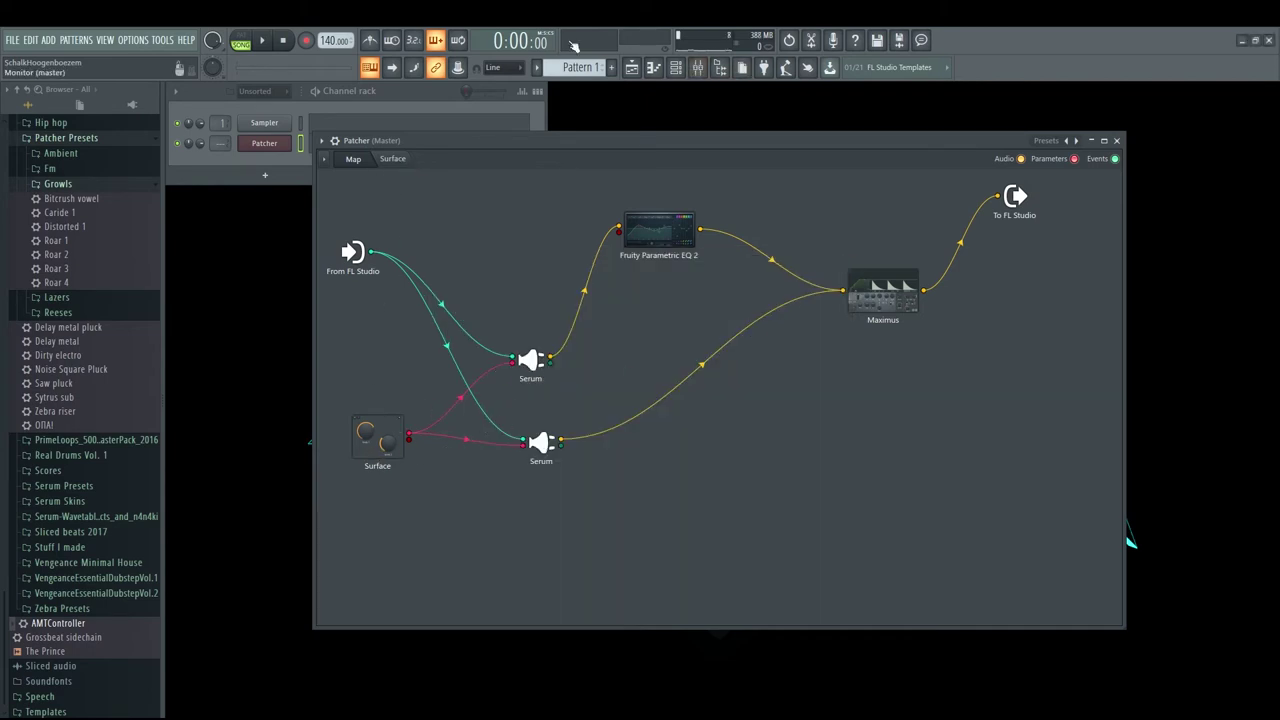
# Step: Turn off the Delay effect in the lower Serum and set oscillator A's octave to -2
pyautogui.click(393, 159)
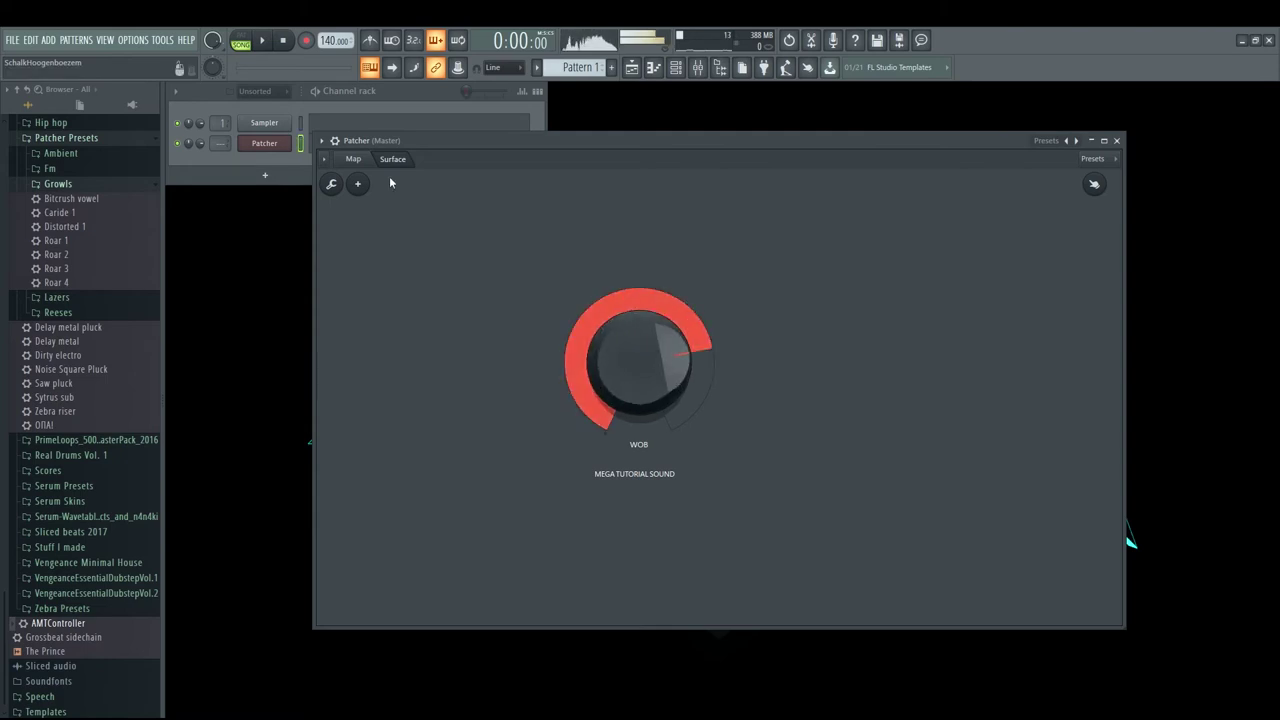
pyautogui.click(353, 159)
pyautogui.click(560, 443)
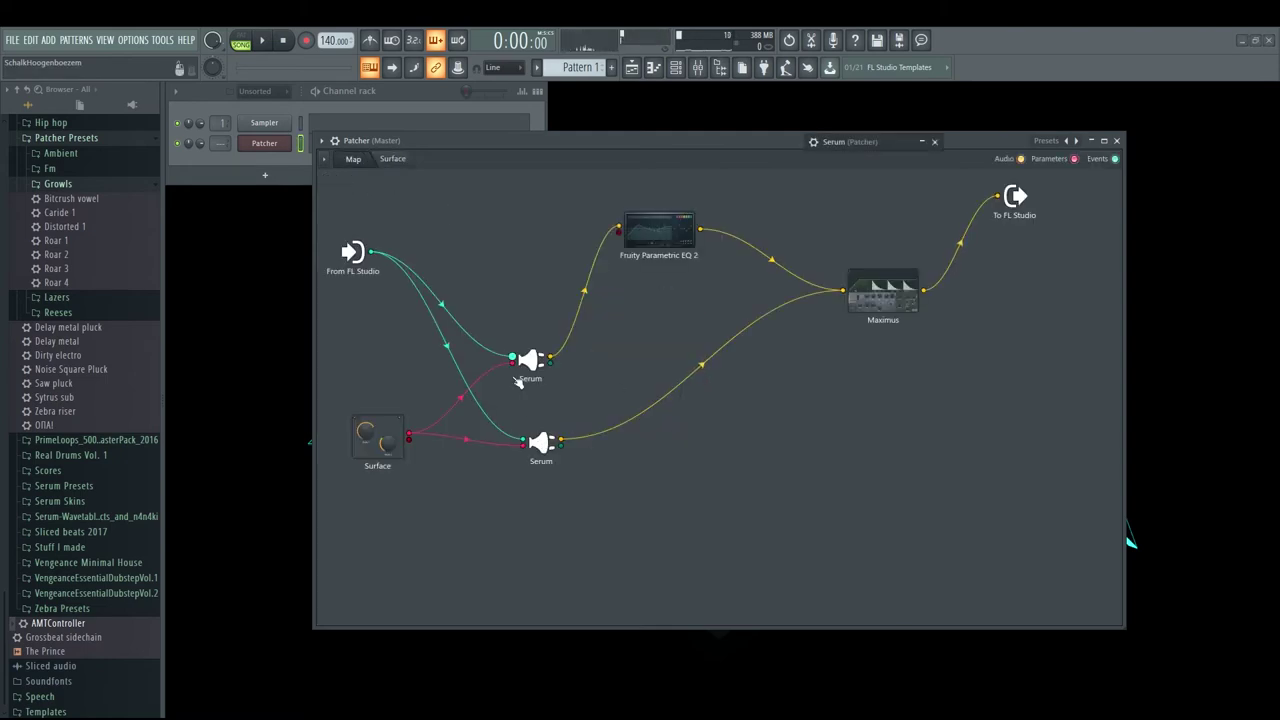
pyautogui.click(545, 443)
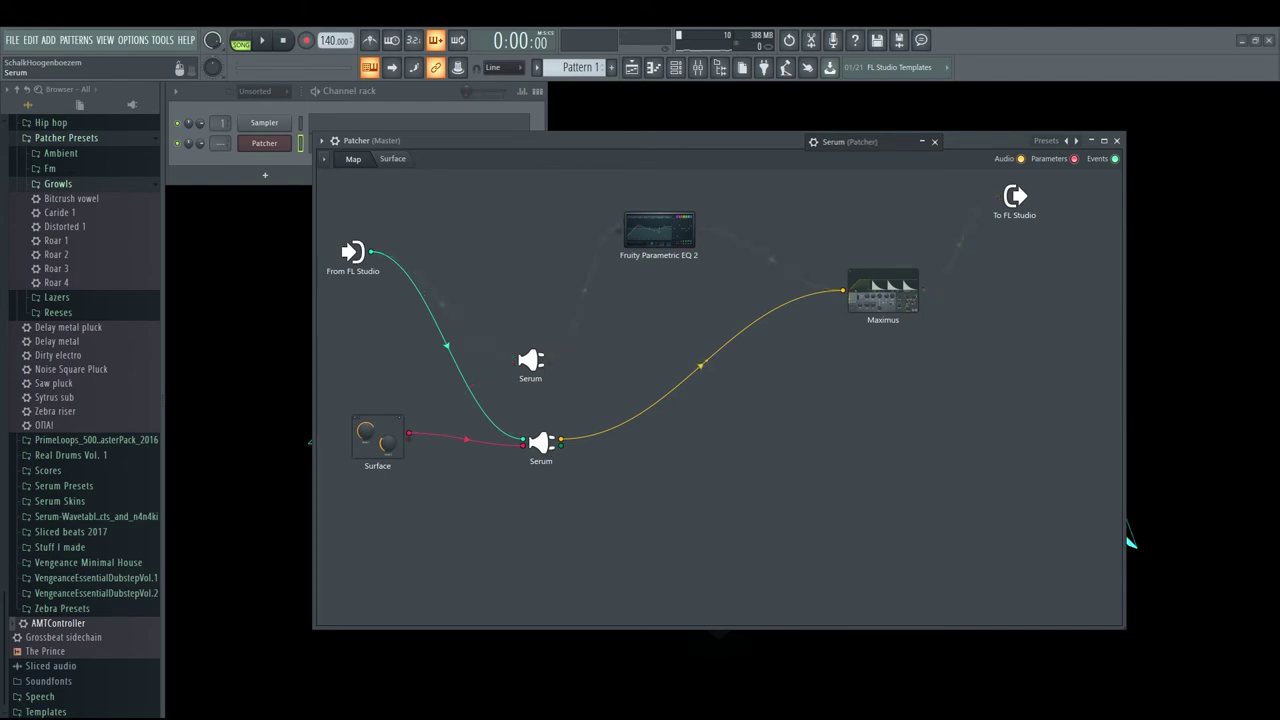
pyautogui.click(884, 145)
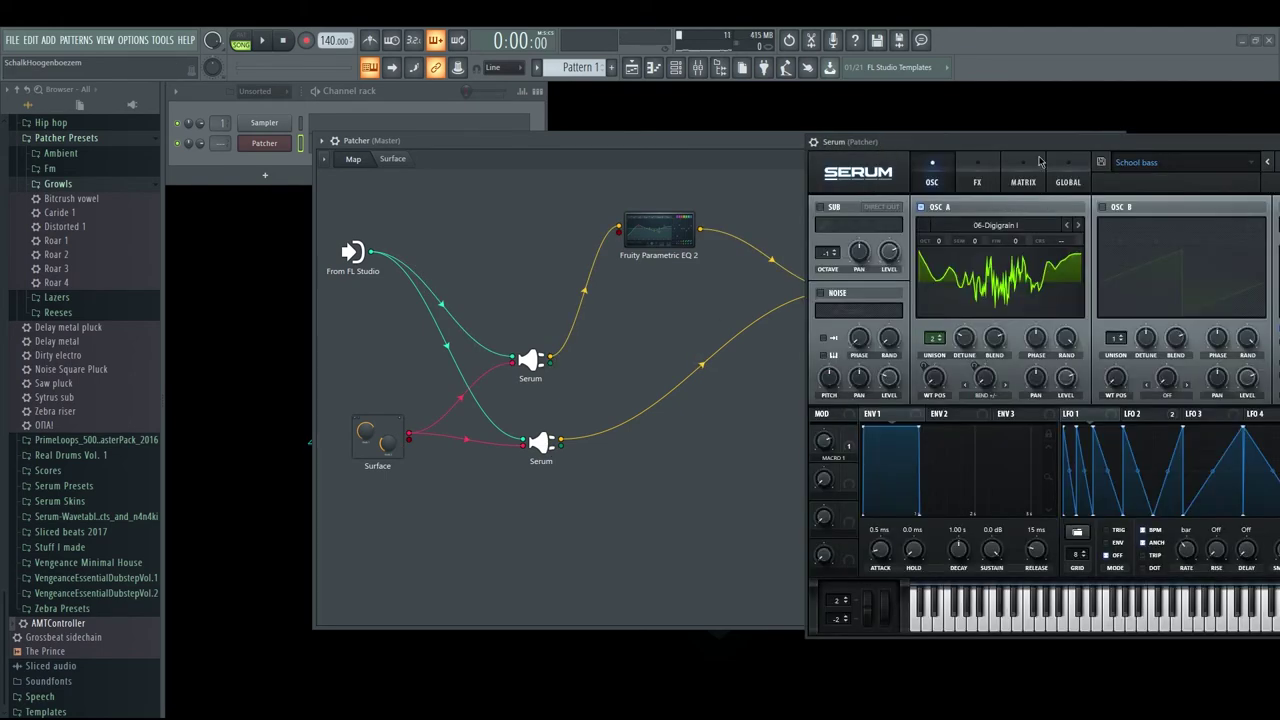
pyautogui.moveTo(1040, 162); pyautogui.dragTo(678, 171)
pyautogui.click(630, 193)
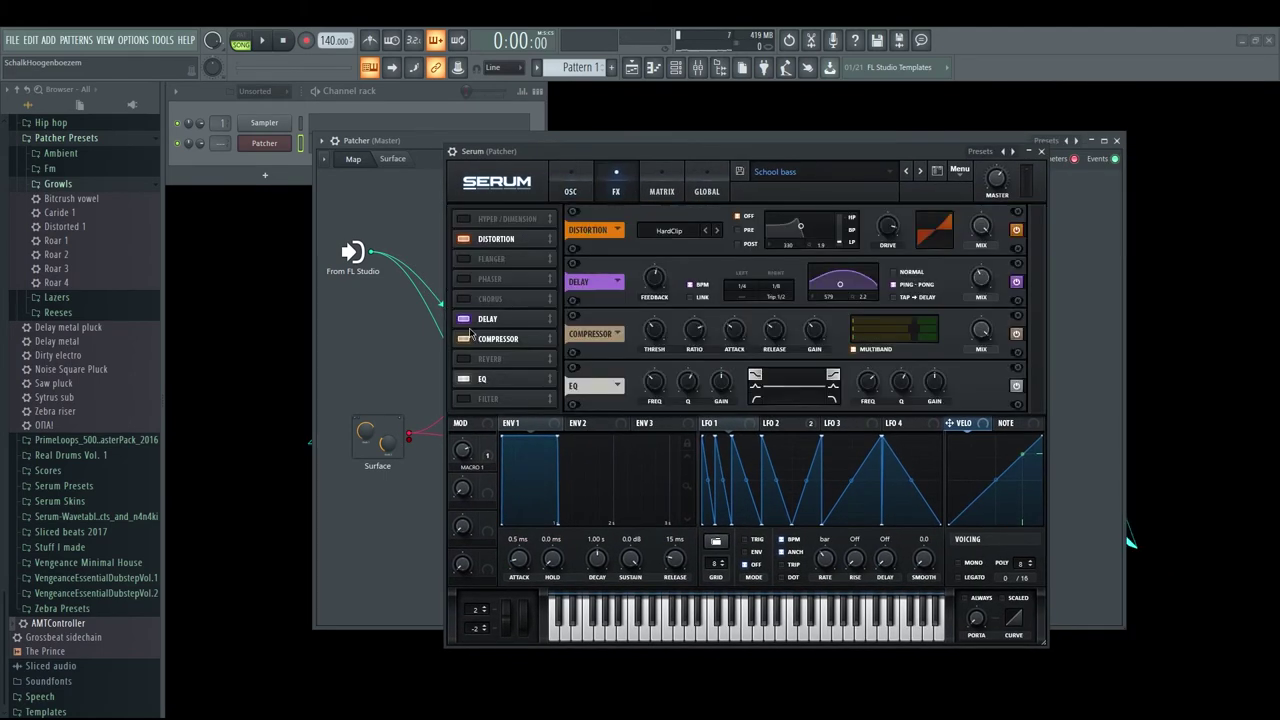
pyautogui.click(466, 320)
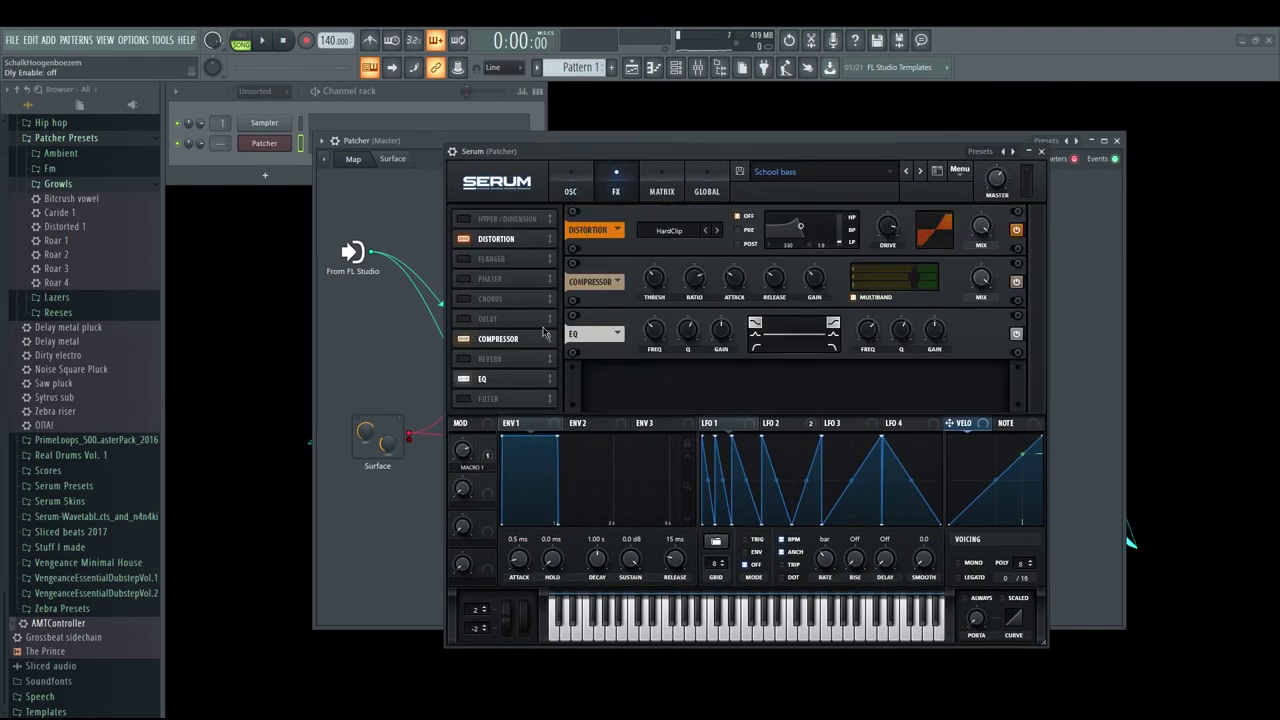
pyautogui.click(571, 195)
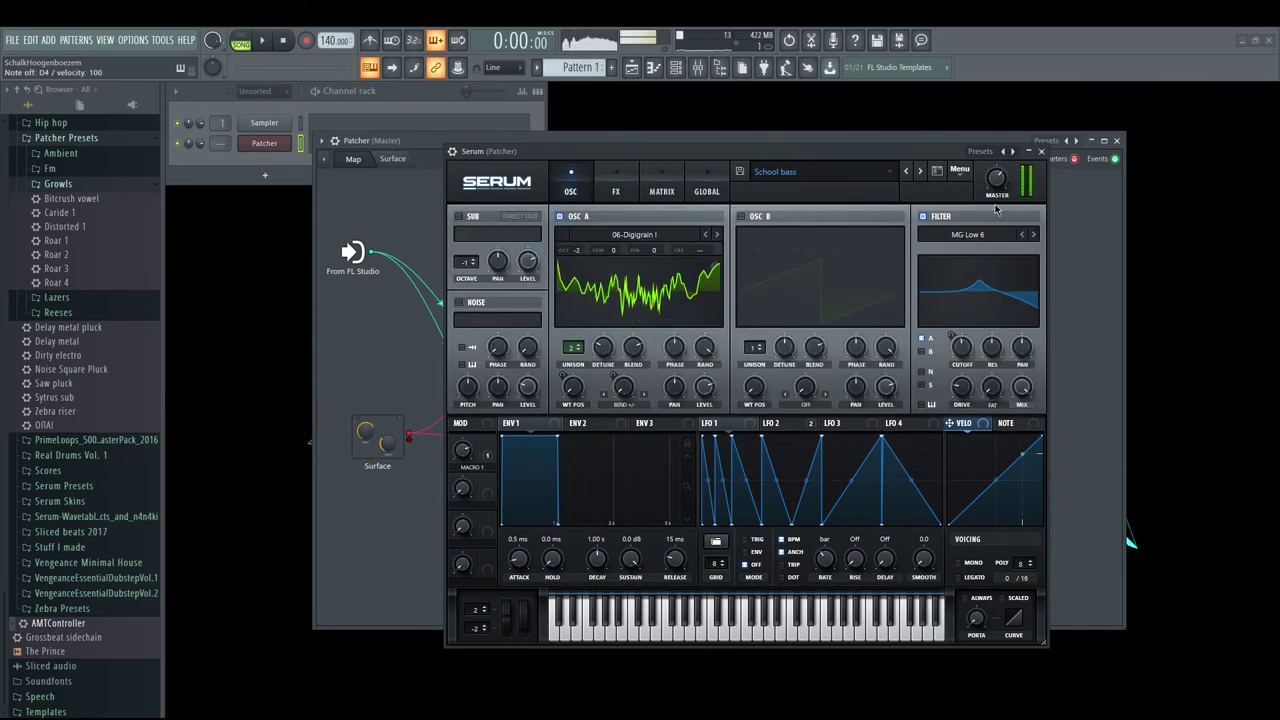
pyautogui.click(1040, 151)
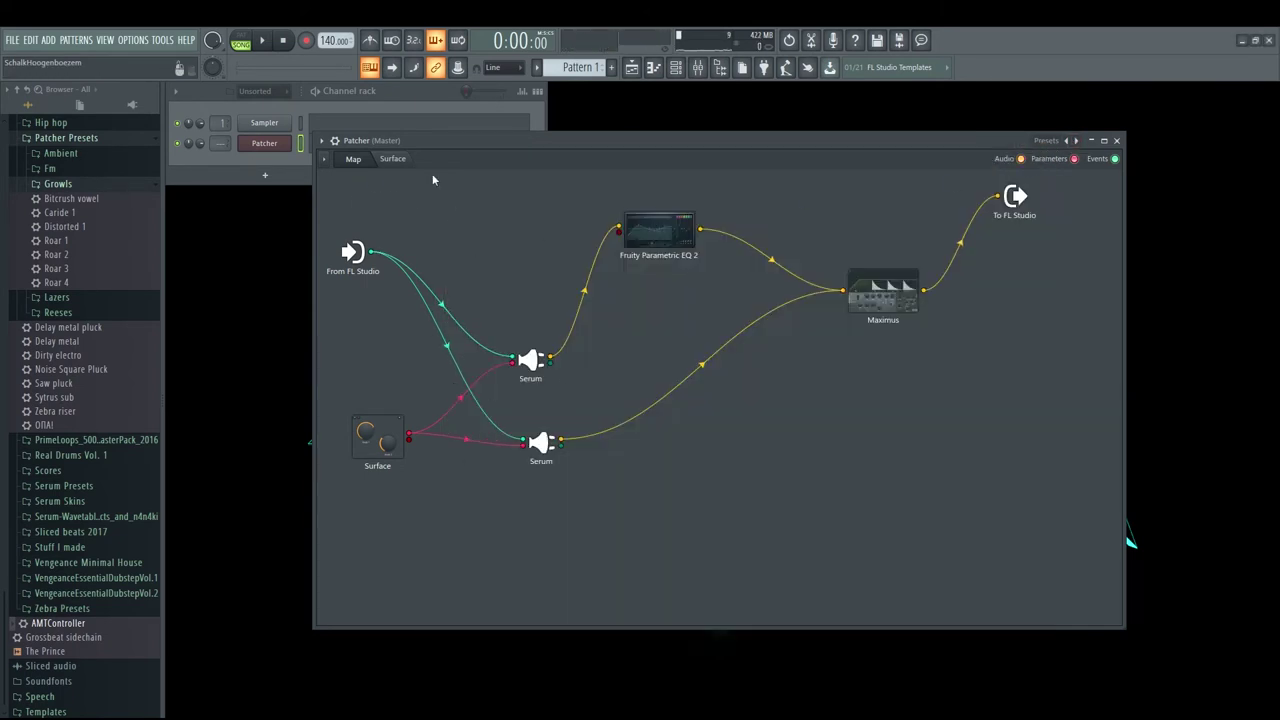
# Step: Audition the layered sound by playing notes while turning the WOB knob on the control surface
pyautogui.click(392, 159)
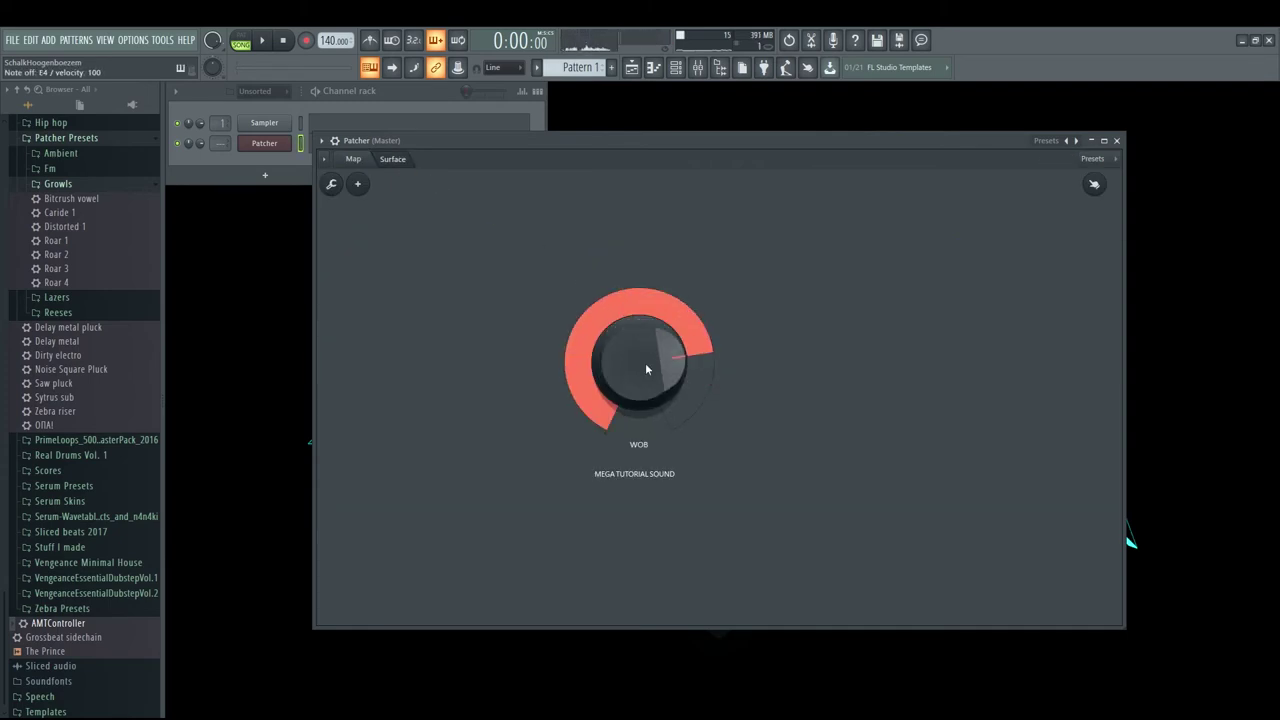
pyautogui.press('c')
pyautogui.moveTo(654, 361); pyautogui.dragTo(654, 413)
pyautogui.press('x')
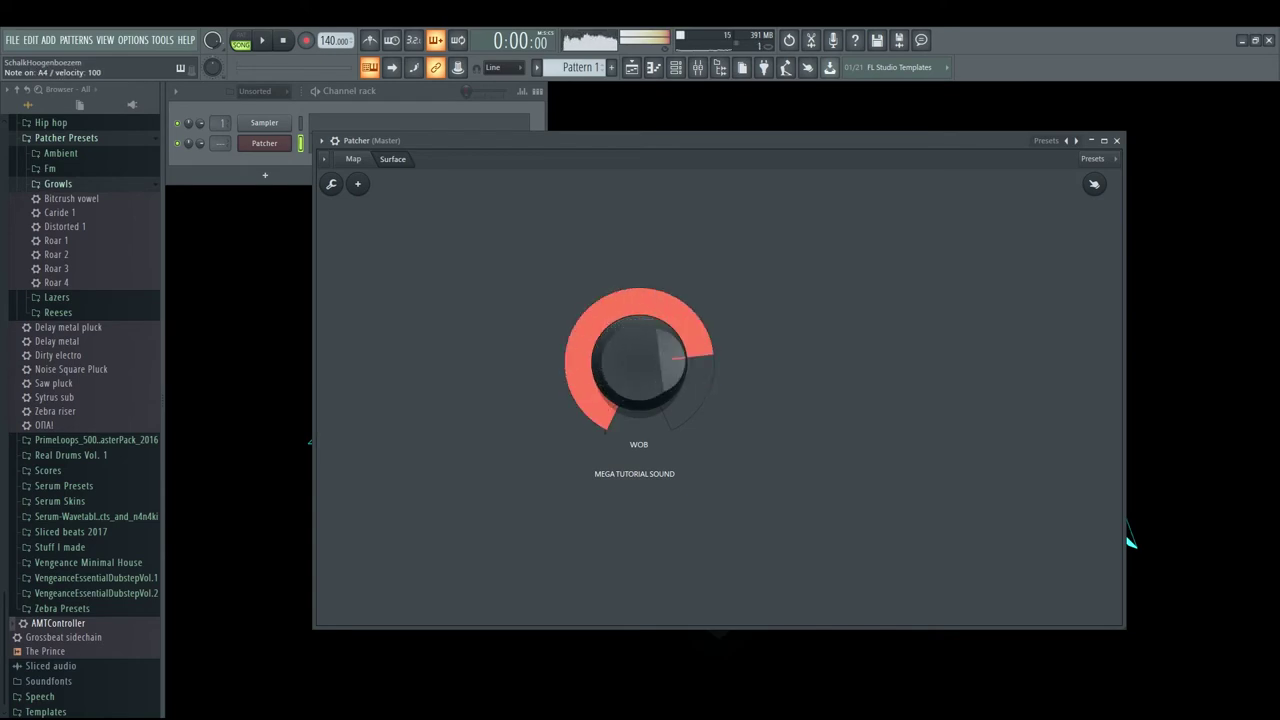
pyautogui.click(353, 159)
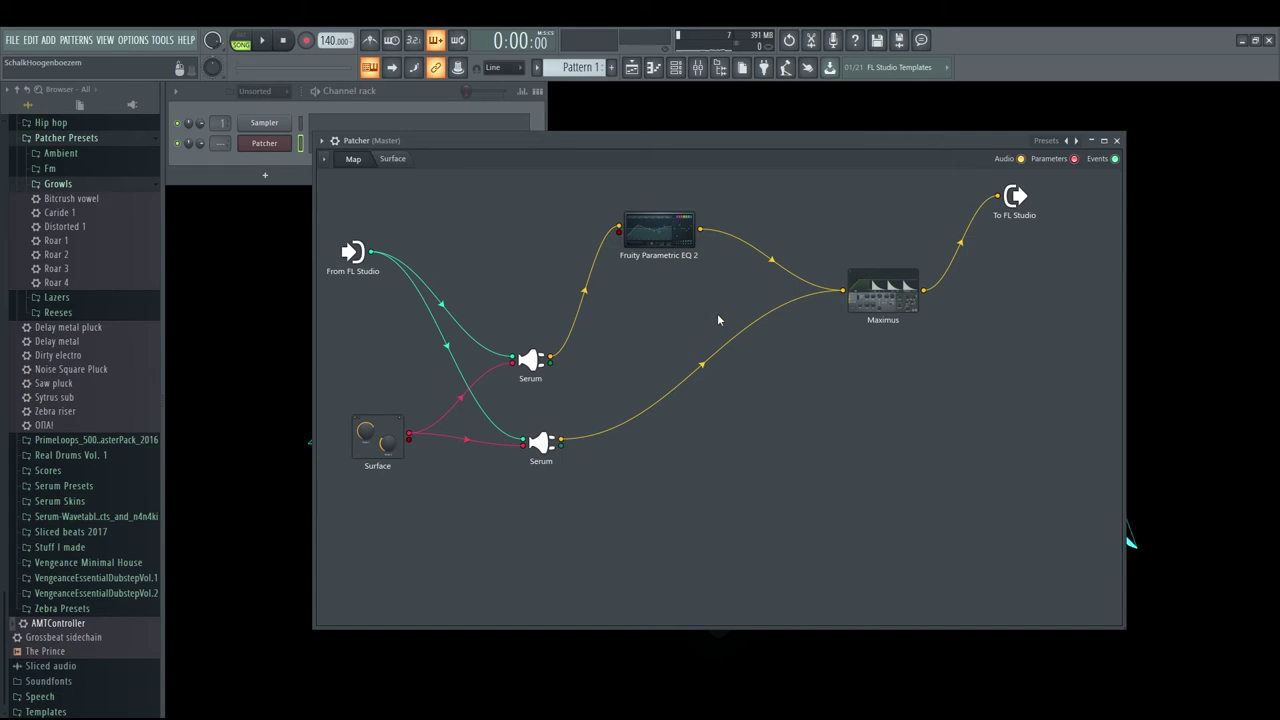
# Step: Save the Patcher preset as "Mega awesome tutorial sound" in the Patcher Presets folder
pyautogui.click(322, 140)
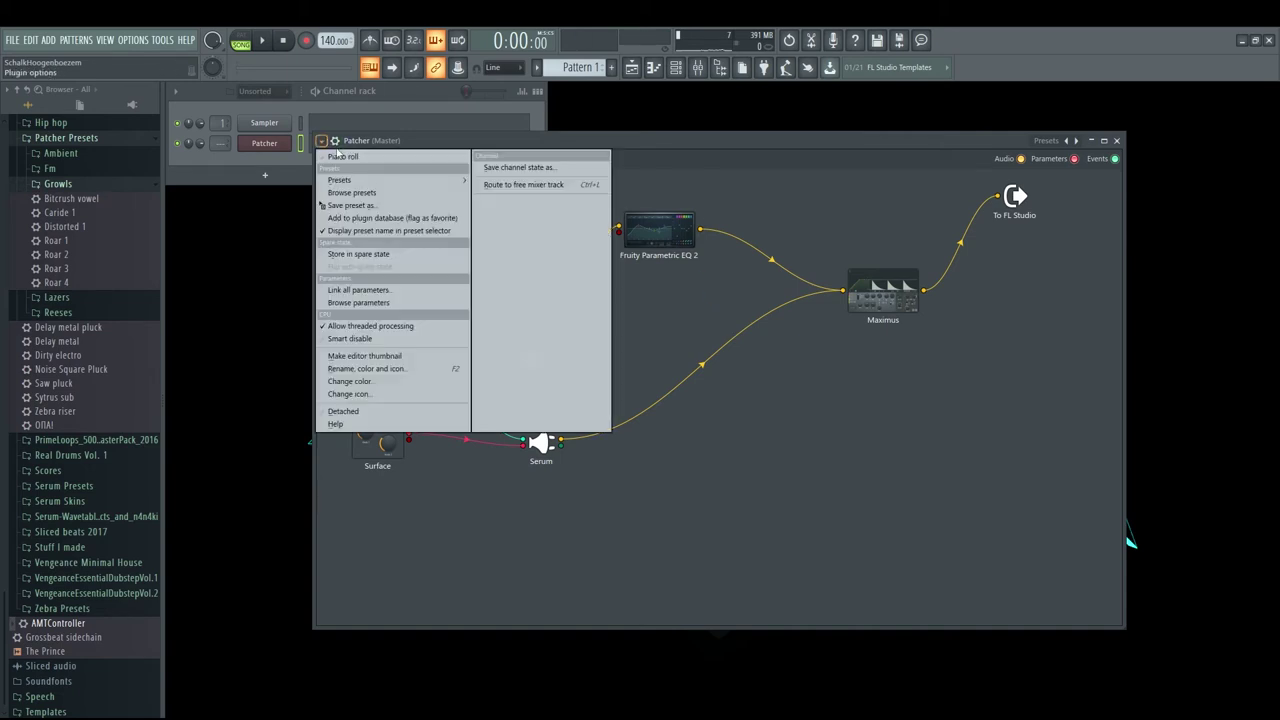
pyautogui.moveTo(345, 179)
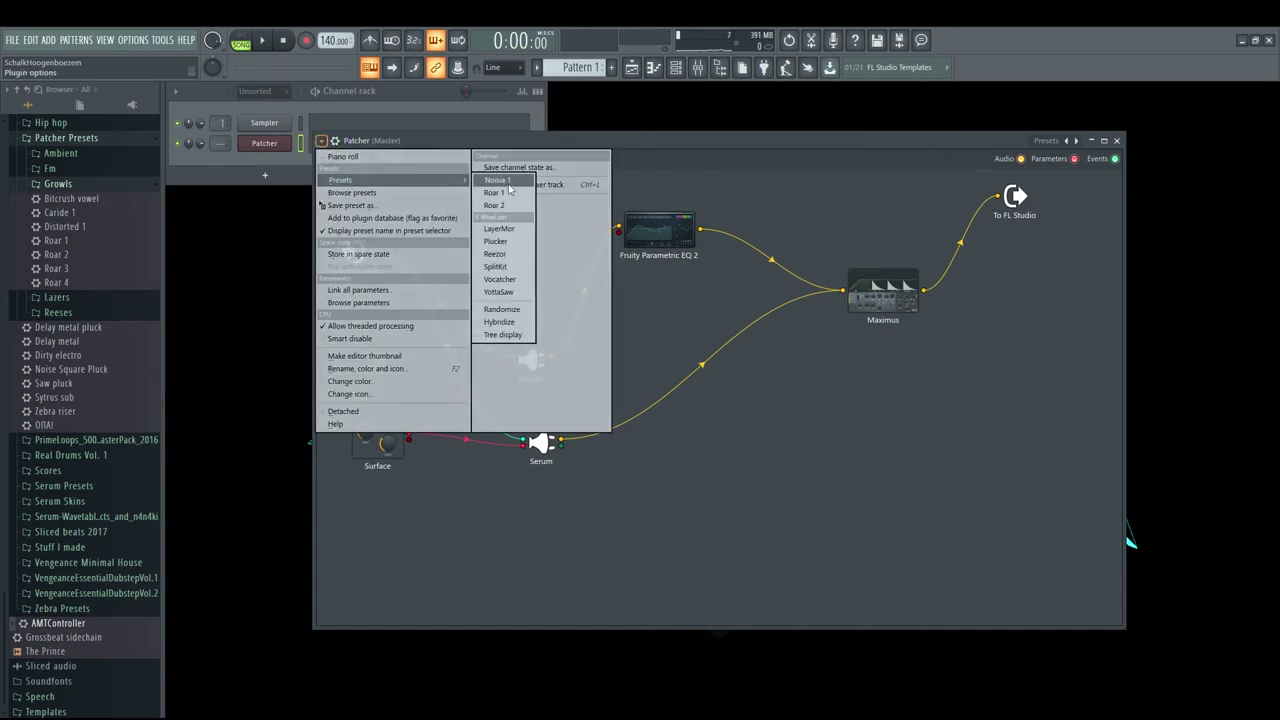
pyautogui.click(377, 205)
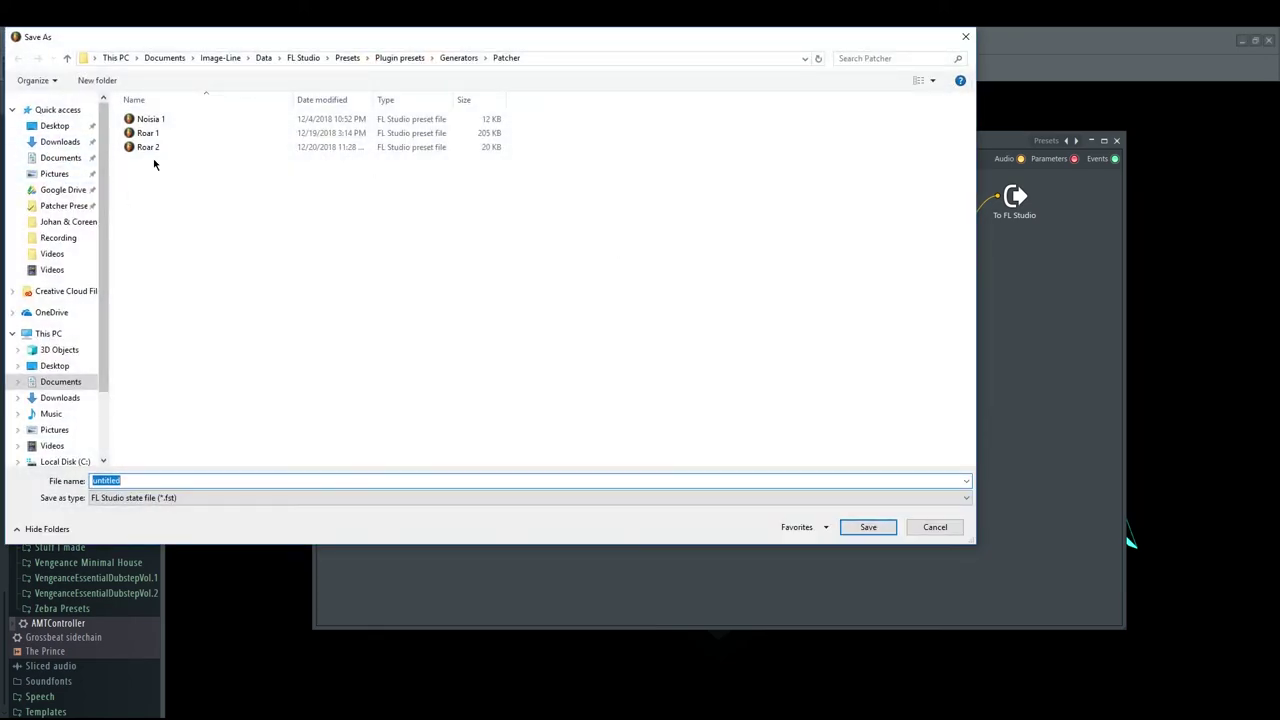
pyautogui.write('Mega awesome tutorial sound')
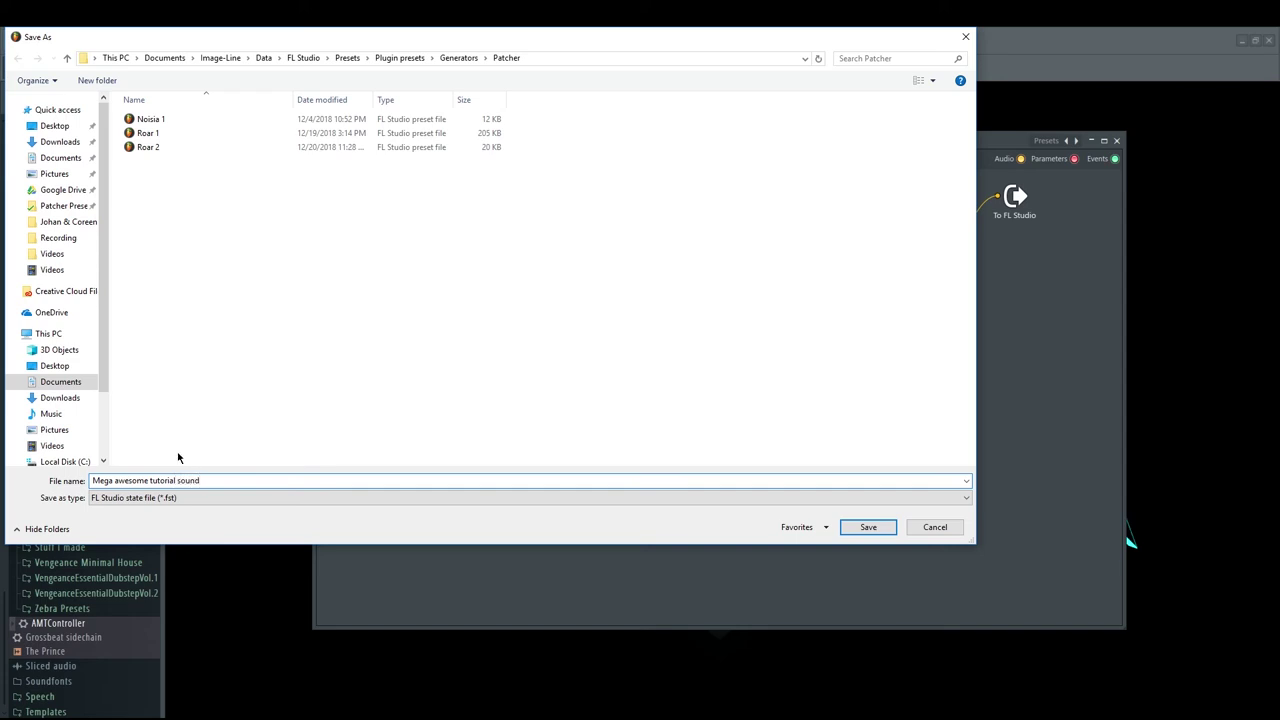
pyautogui.click(61, 207)
pyautogui.click(862, 527)
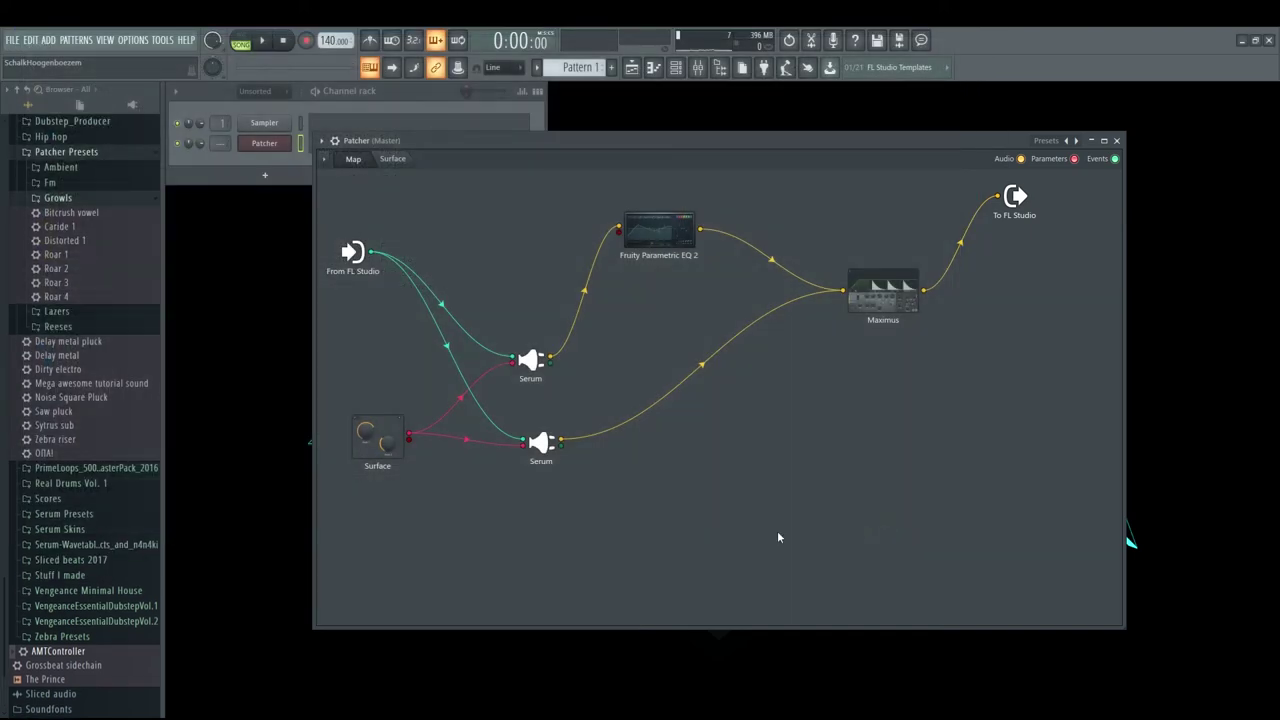
# Step: Close the current Patcher and load the saved Mega awesome tutorial sound preset as a new channel in the channel rack
pyautogui.click(94, 385)
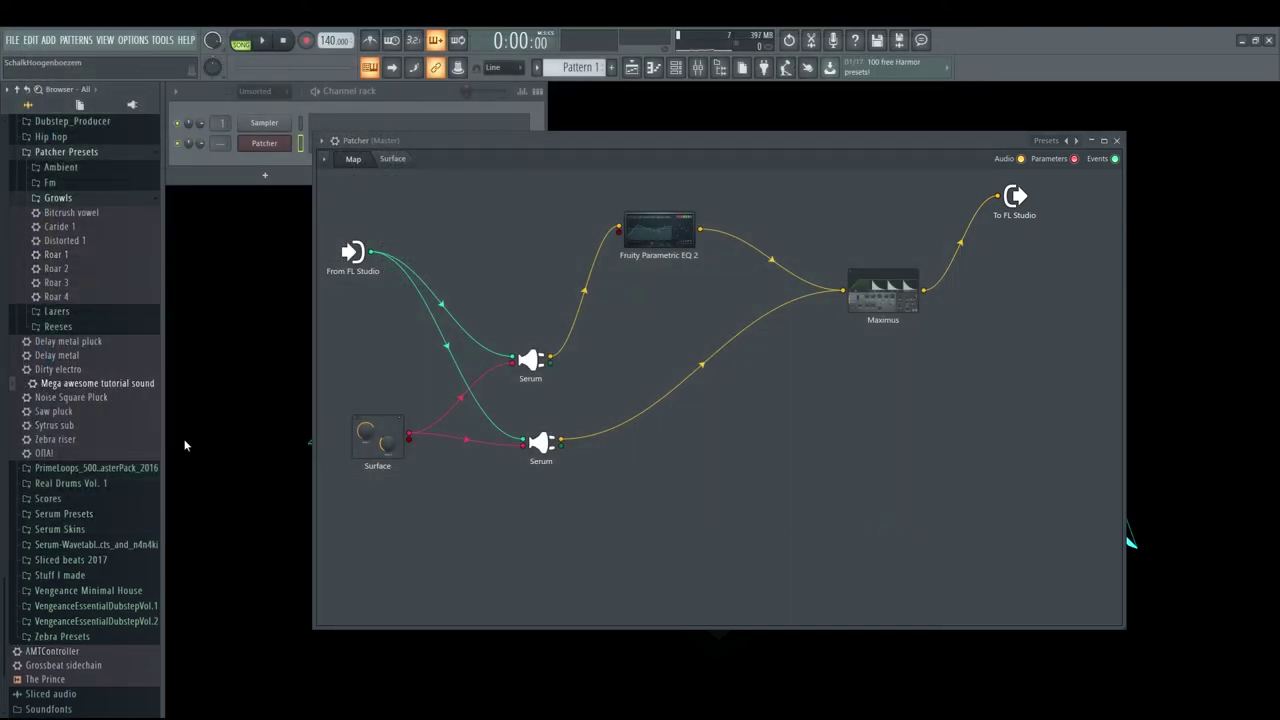
pyautogui.click(1116, 140)
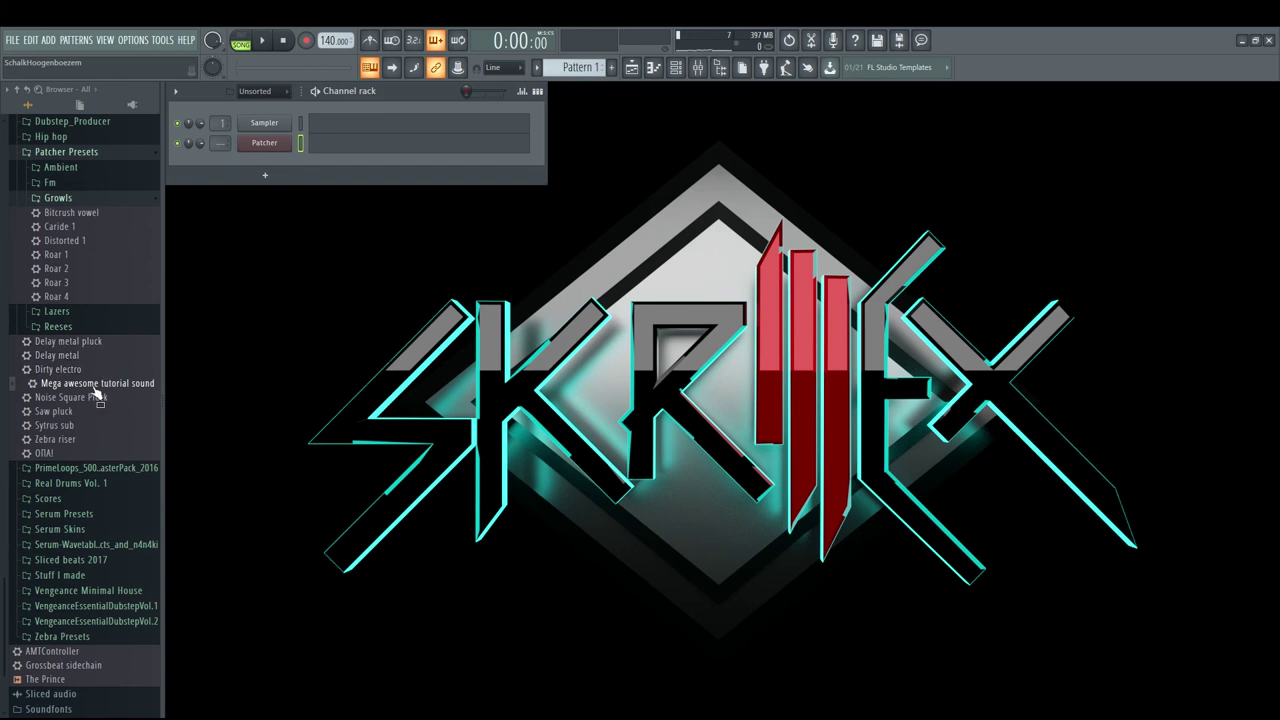
pyautogui.moveTo(97, 386); pyautogui.dragTo(263, 166)
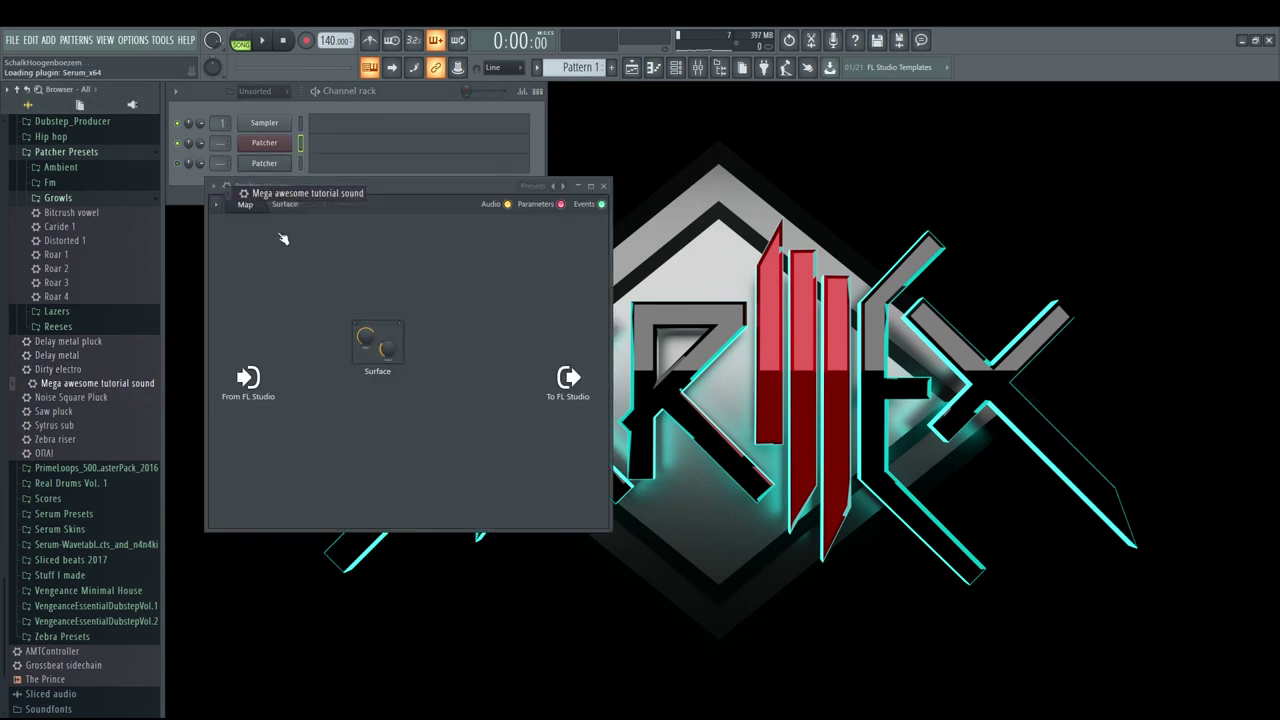
pyautogui.moveTo(404, 182); pyautogui.dragTo(614, 212)
# Step: Delete the original Patcher channel and check the reloaded preset's WOB control surface
pyautogui.rightClick(265, 163)
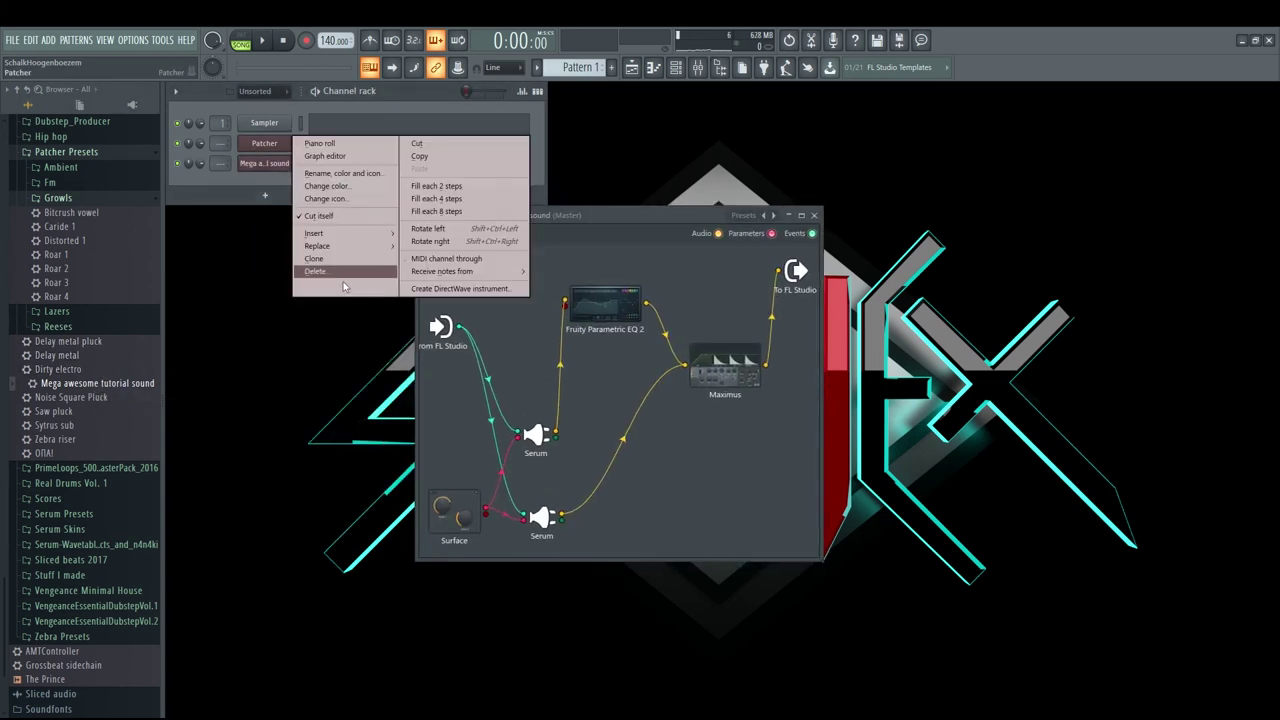
pyautogui.click(346, 271)
pyautogui.click(702, 411)
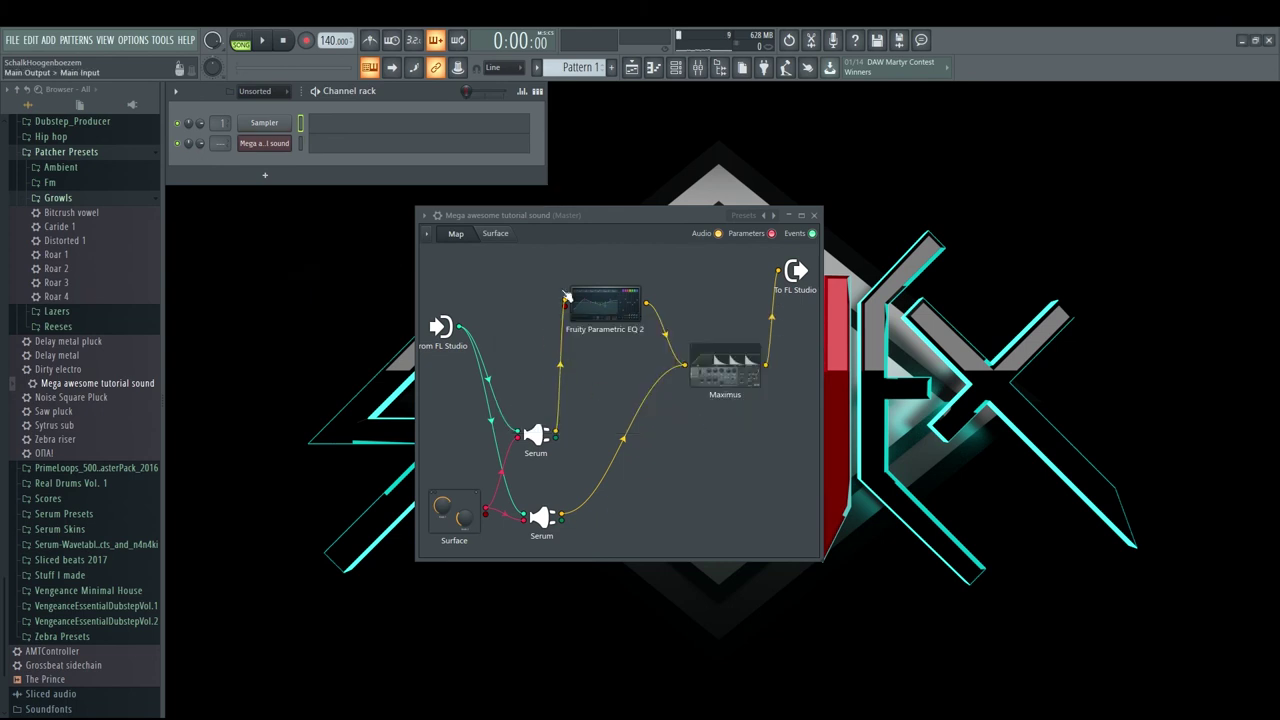
pyautogui.click(507, 234)
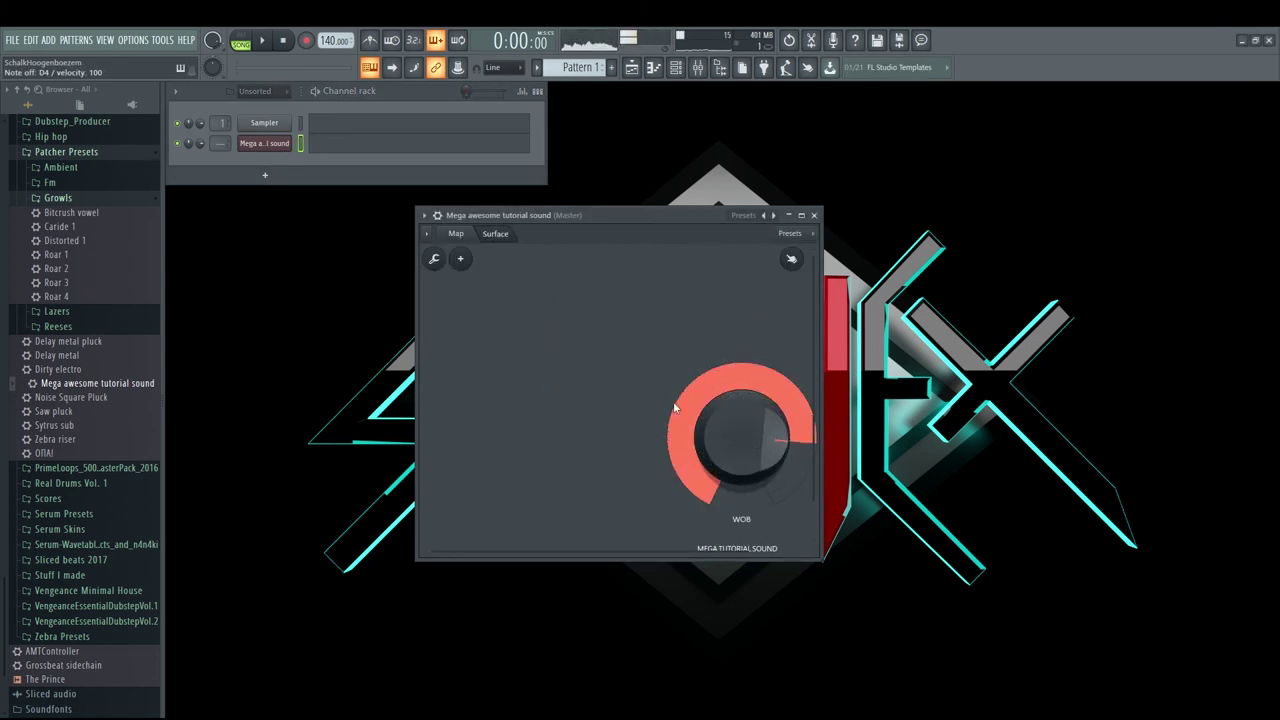
pyautogui.click(814, 216)
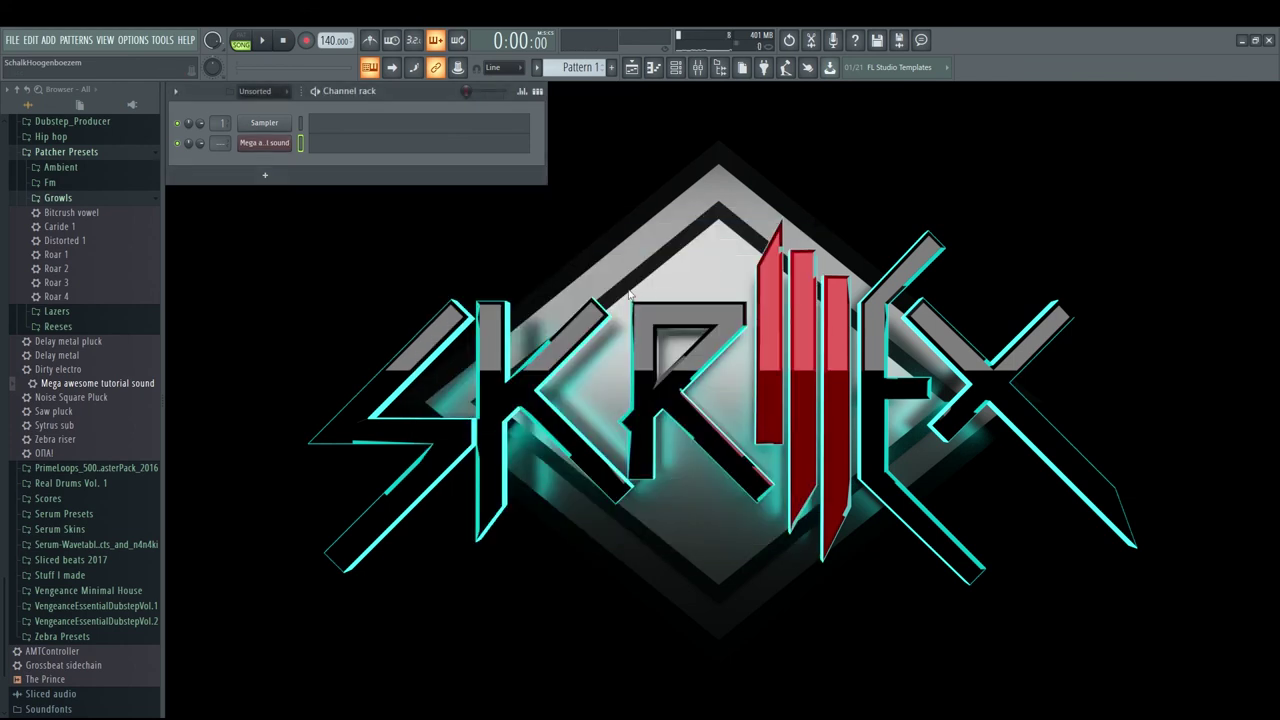